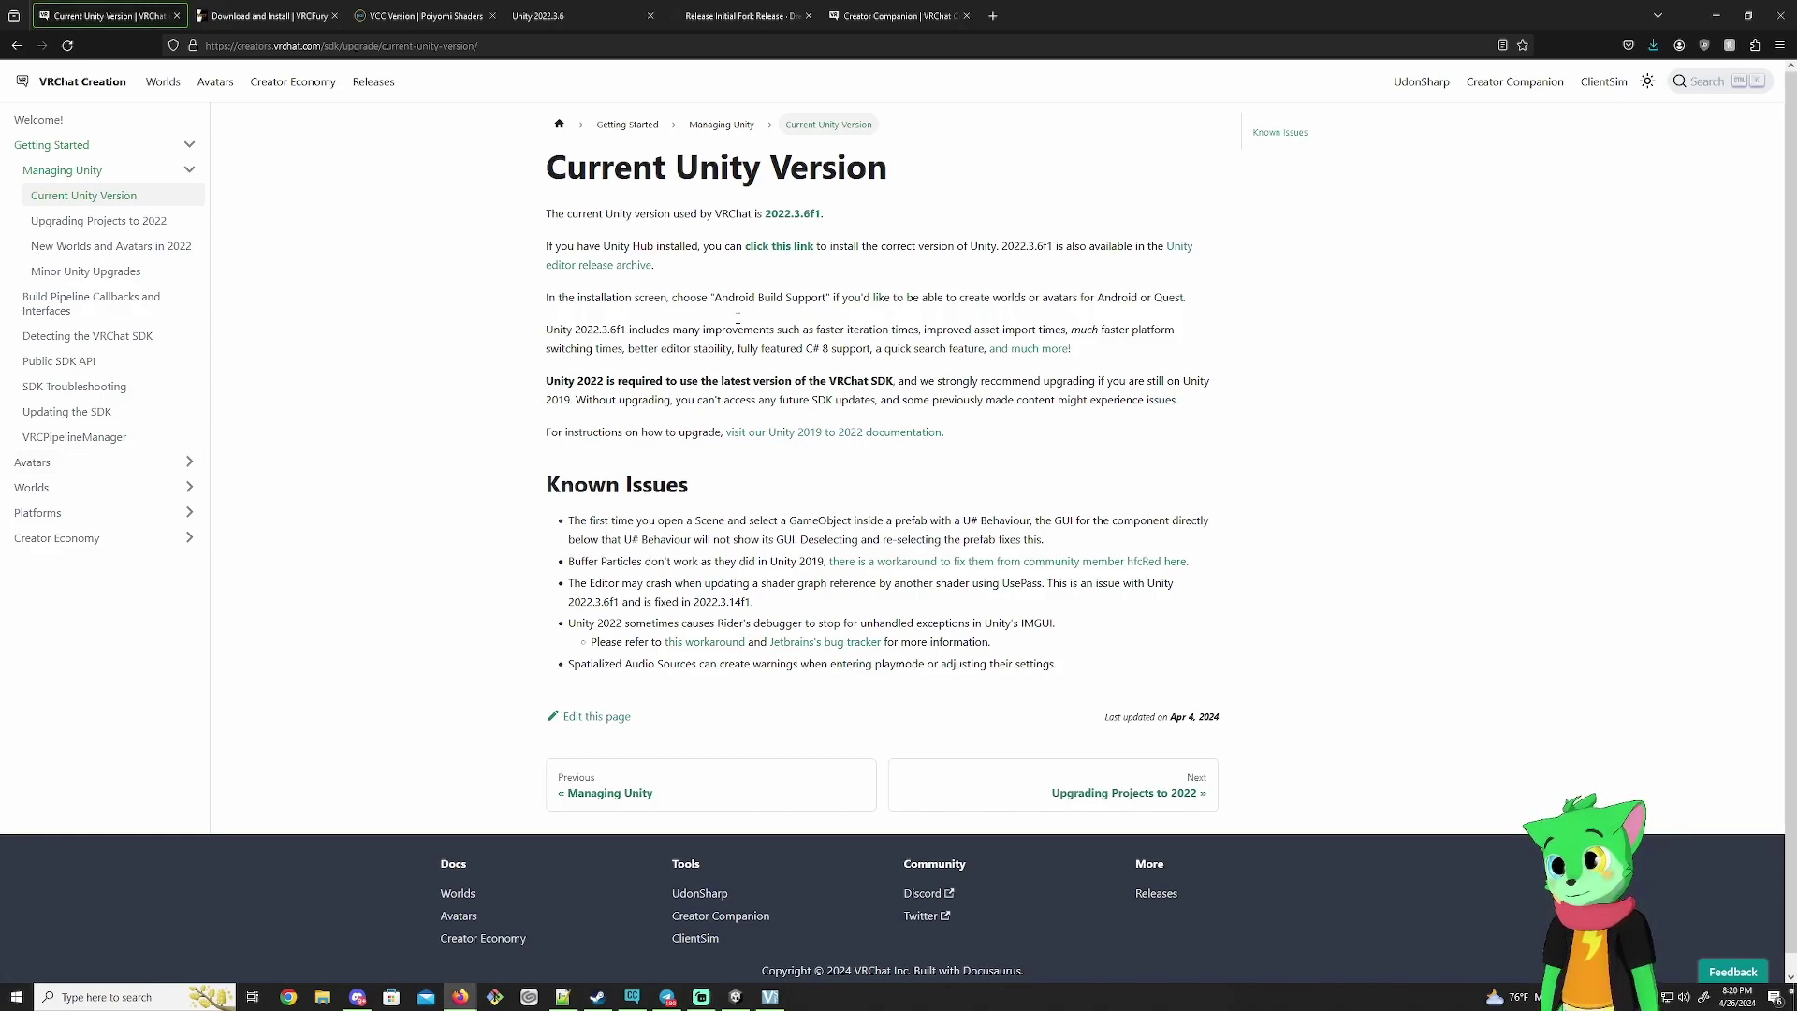
# Step: Highlight the required Unity version 2022.3.6f1, then switch to the VRCFury Download and Install page
pyautogui.moveTo(831, 219); pyautogui.dragTo(767, 205)
pyautogui.click(863, 189)
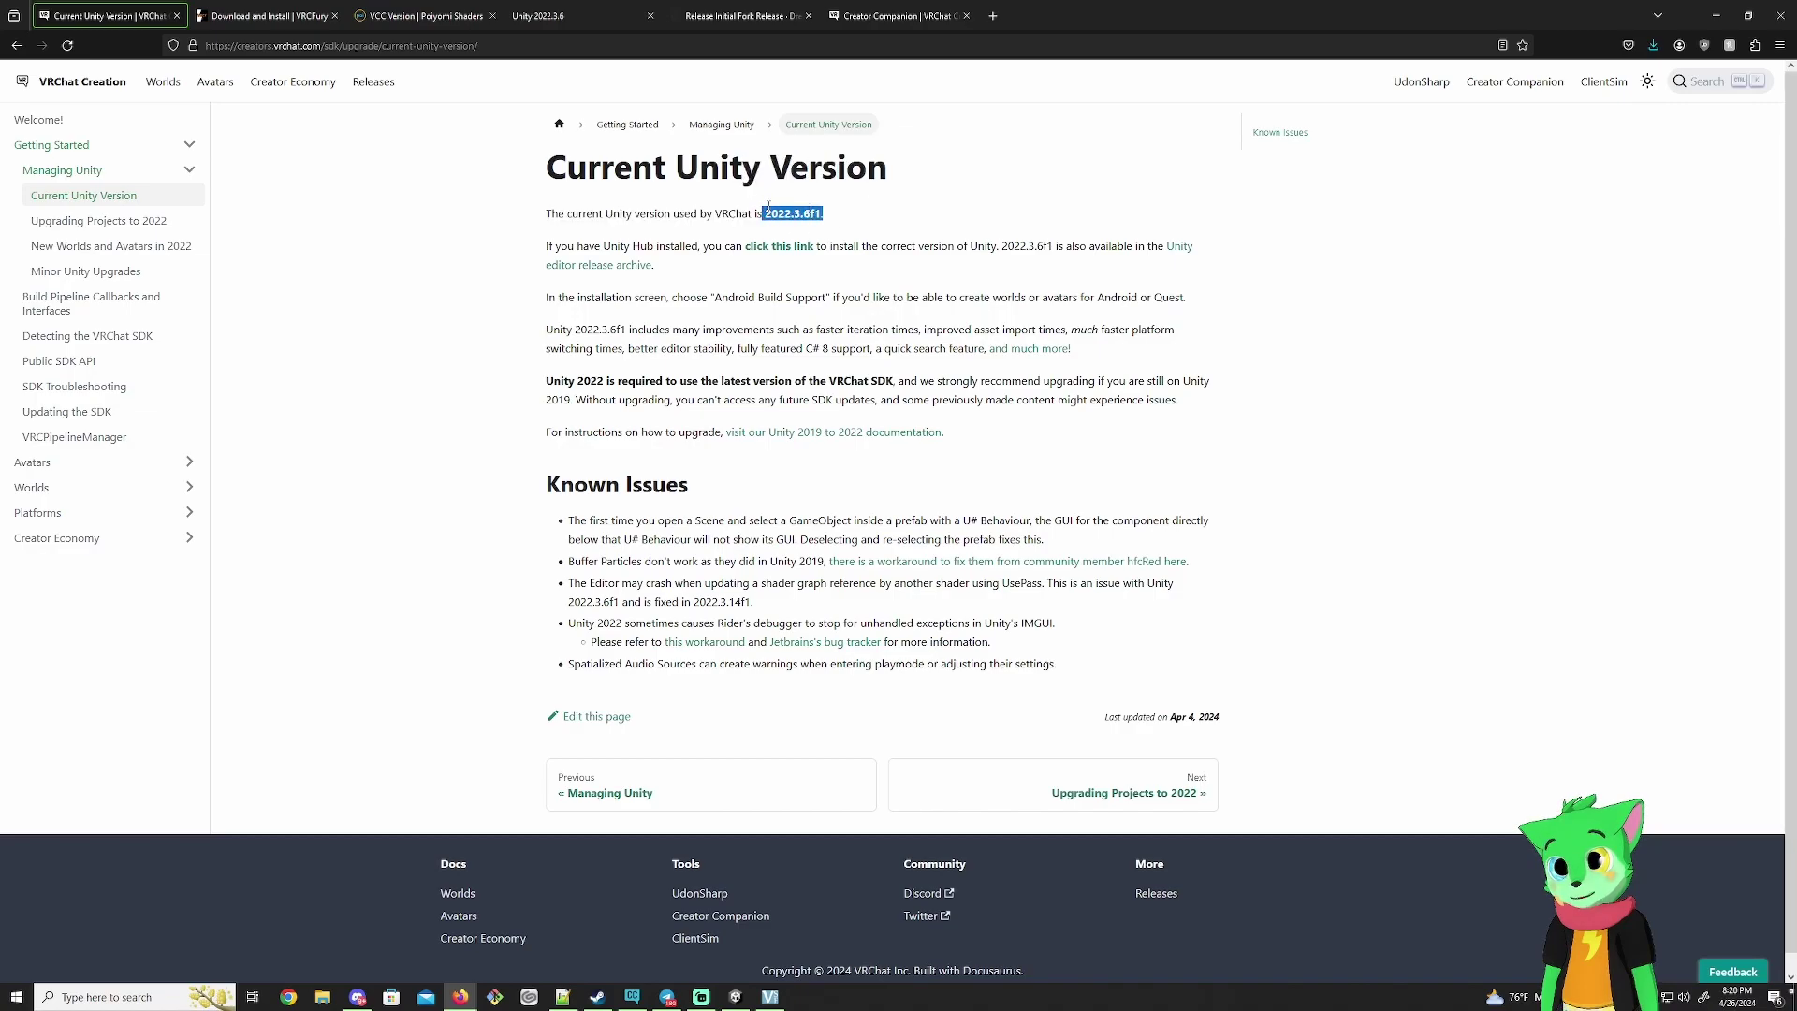
pyautogui.click(218, 15)
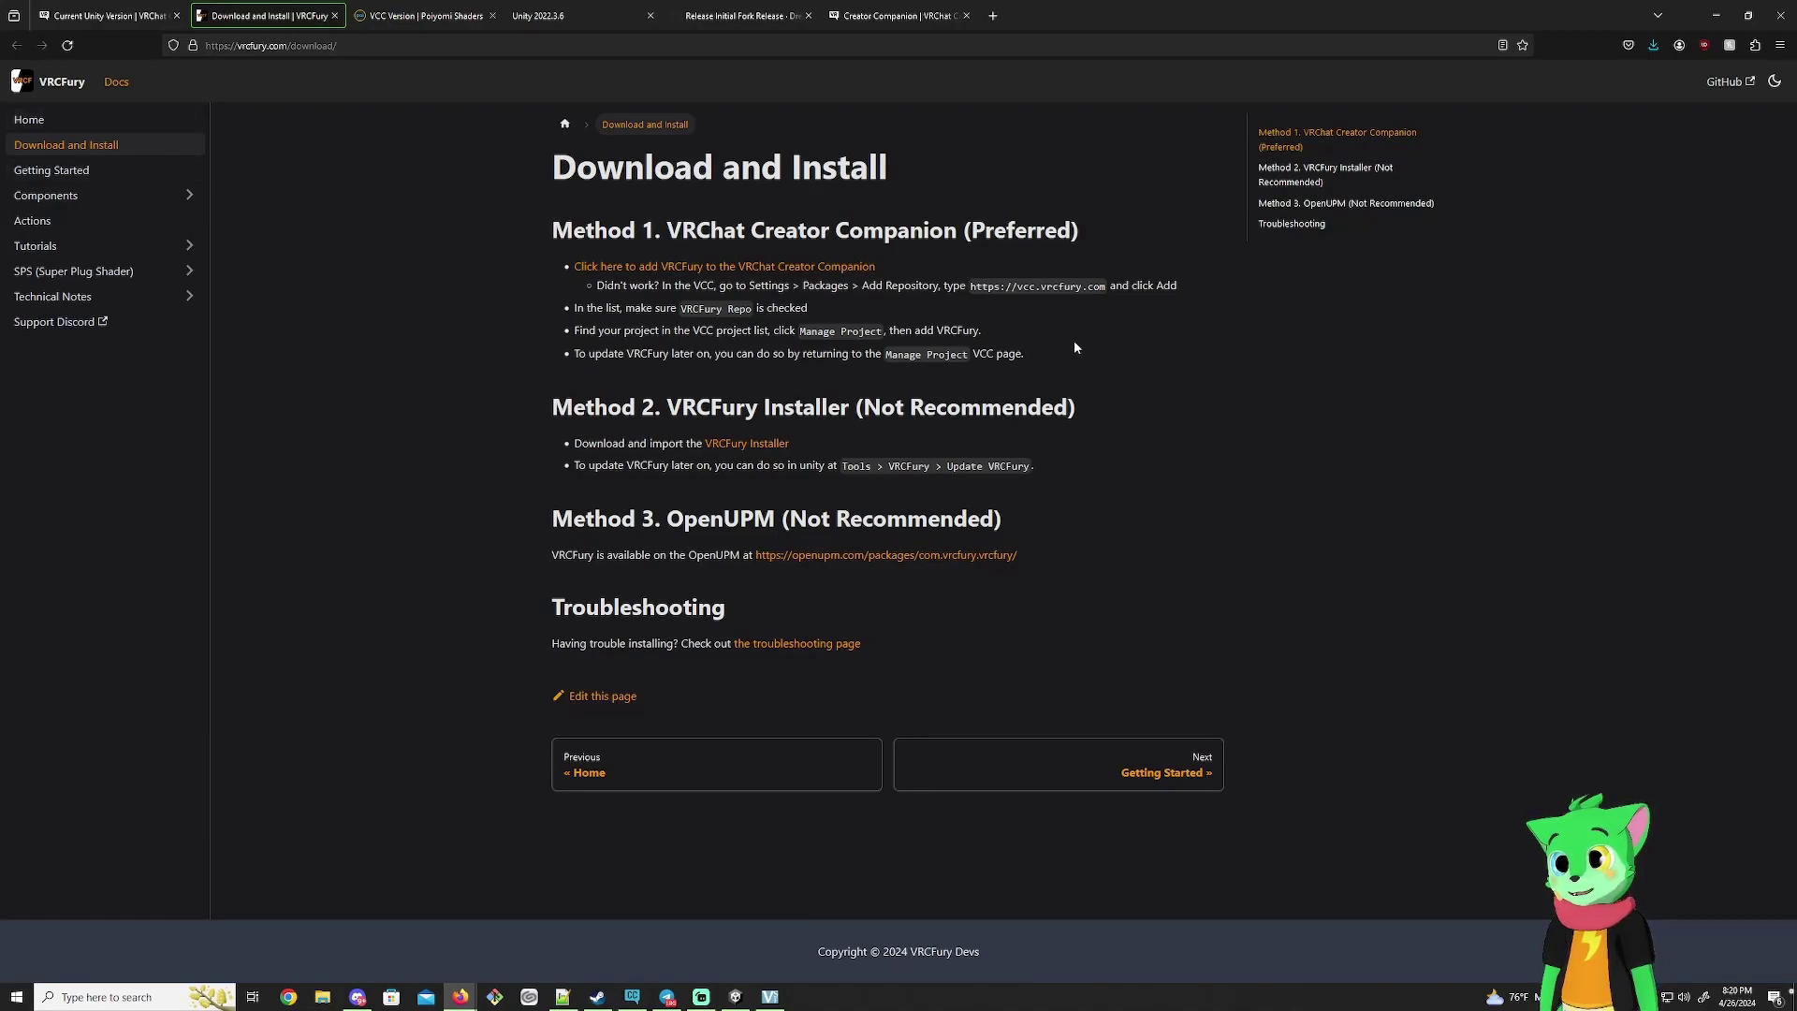
# Step: Highlight VRCFury's Method 1 Creator Companion install steps, then switch to the Poiyomi VCC Version page
pyautogui.moveTo(1075, 347); pyautogui.dragTo(575, 266)
pyautogui.click(1099, 374)
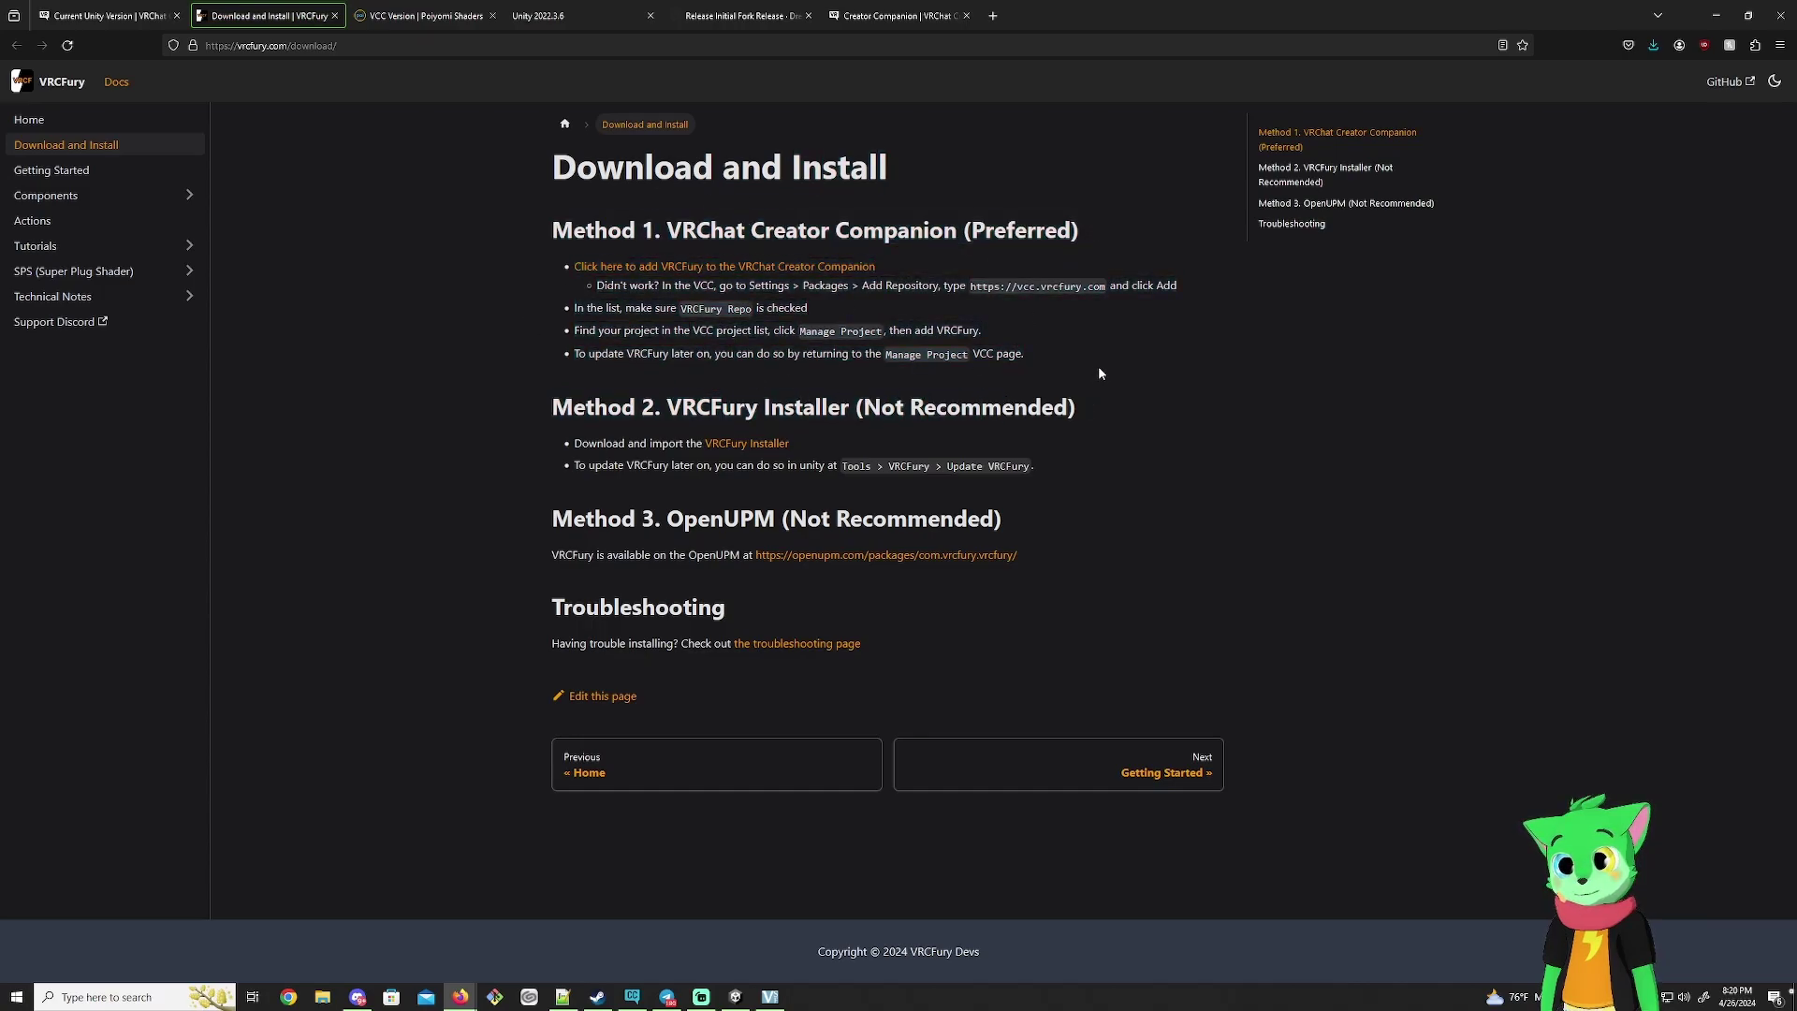
pyautogui.click(423, 6)
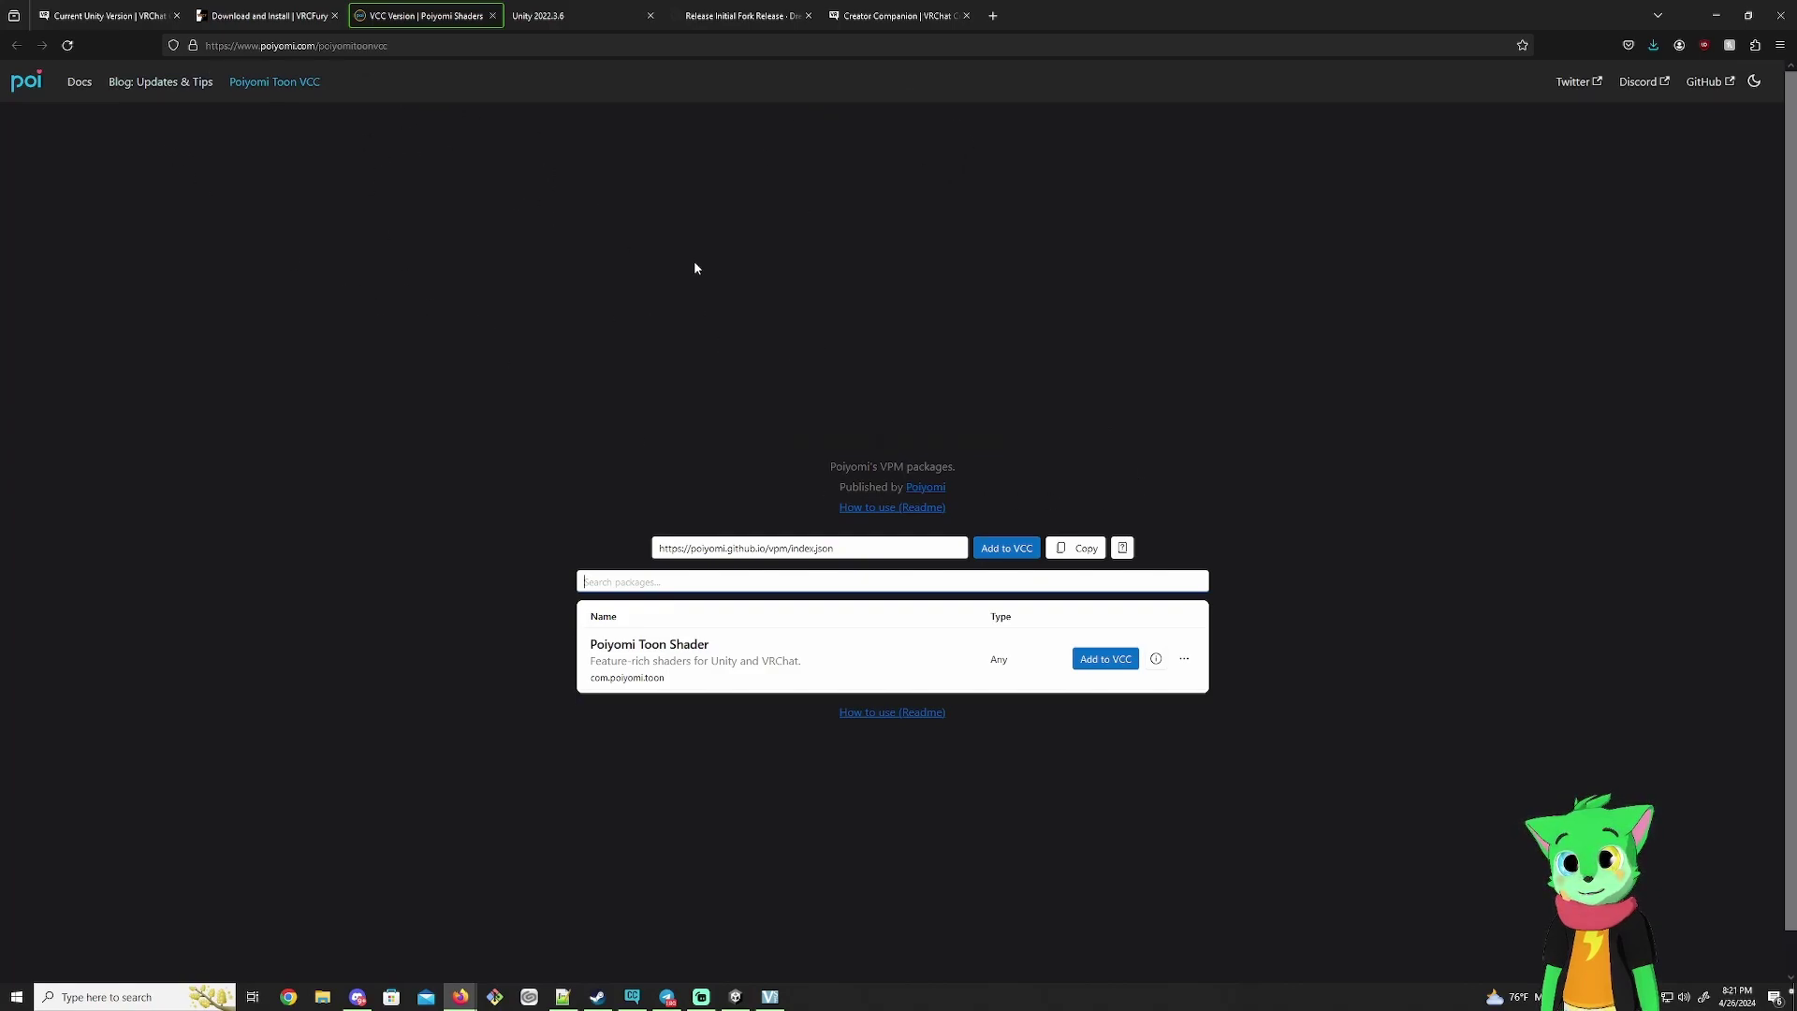
# Step: Browse the Animation Hierarchy Editor release, VRCFury and Creator Companion pages, then minimize Firefox
pyautogui.click(729, 7)
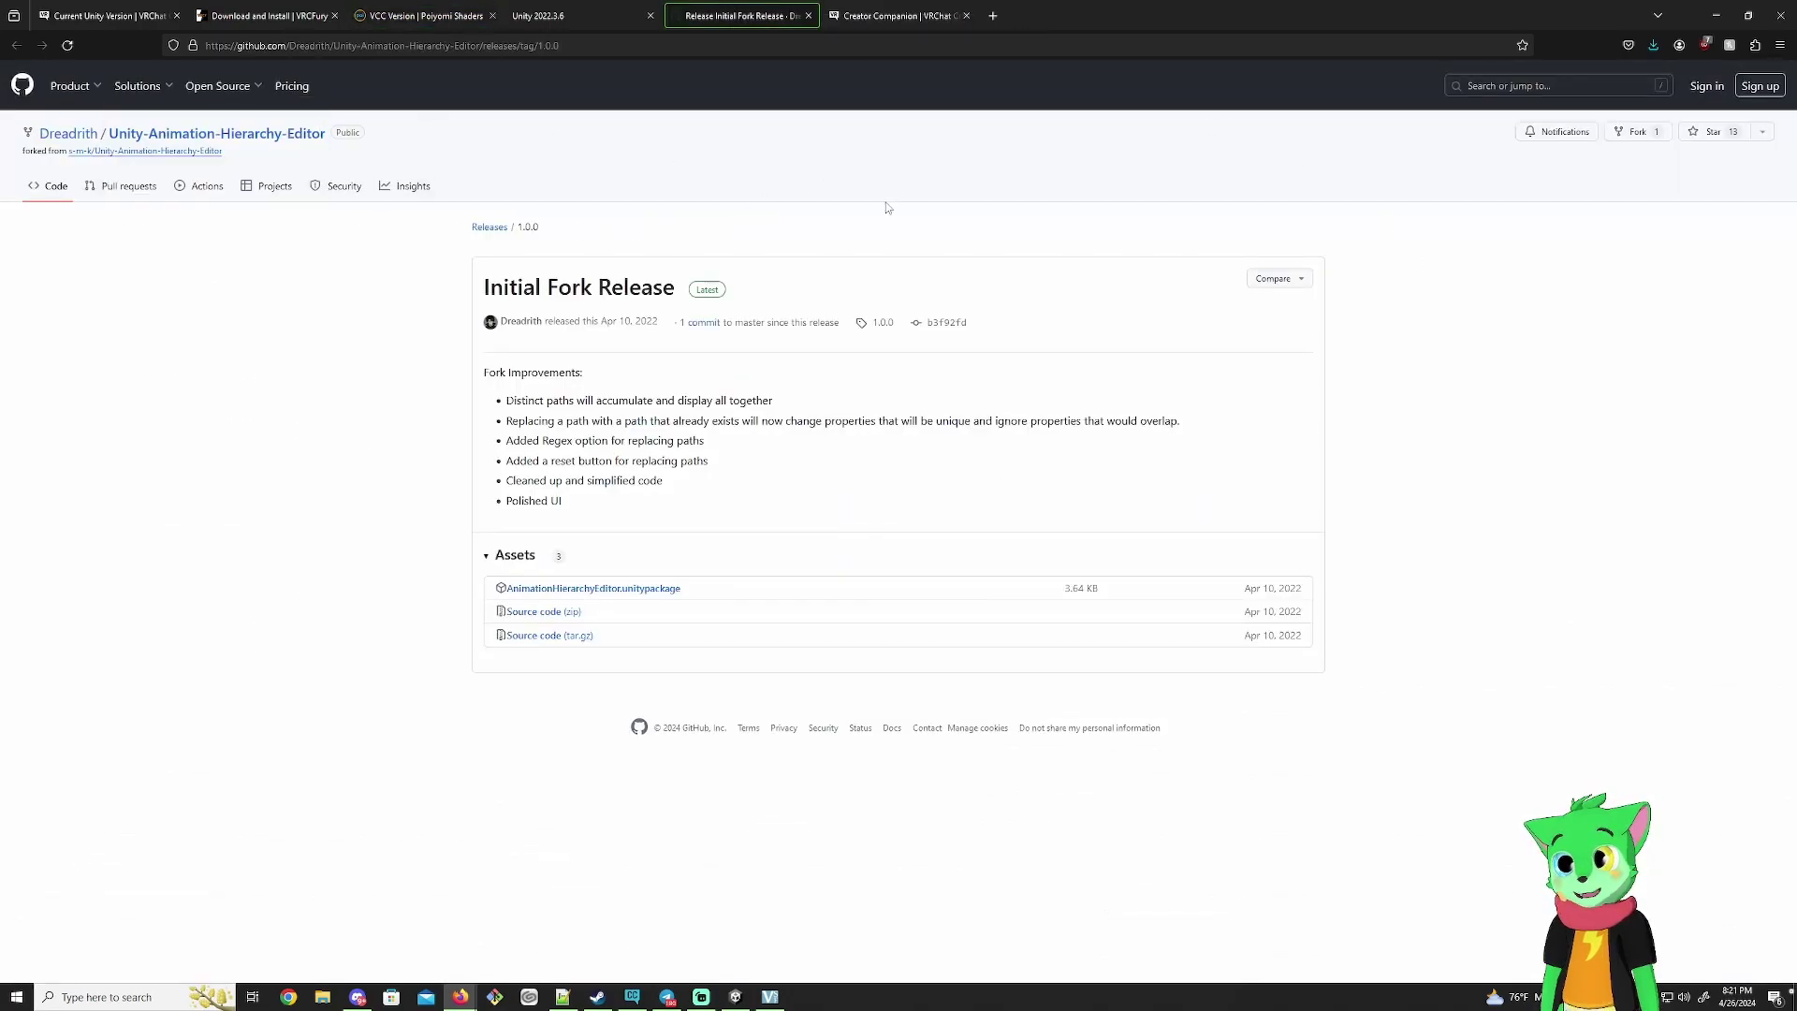
pyautogui.click(253, 13)
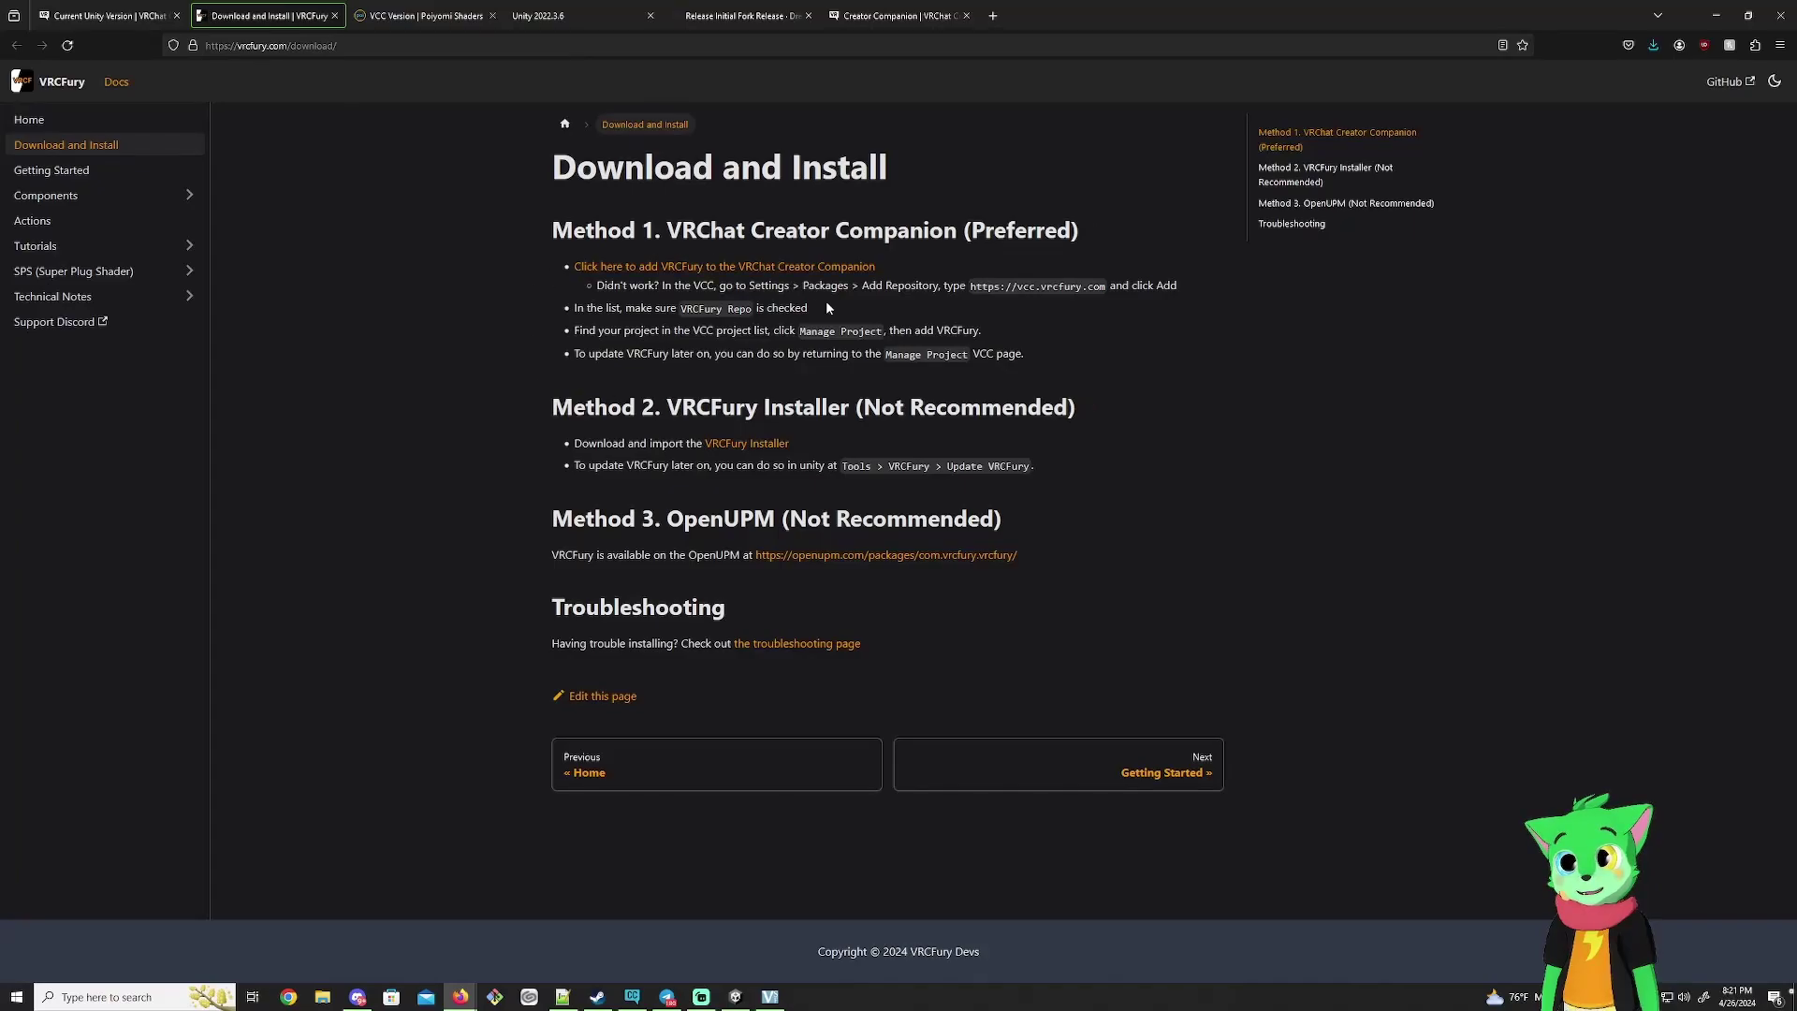
pyautogui.click(739, 15)
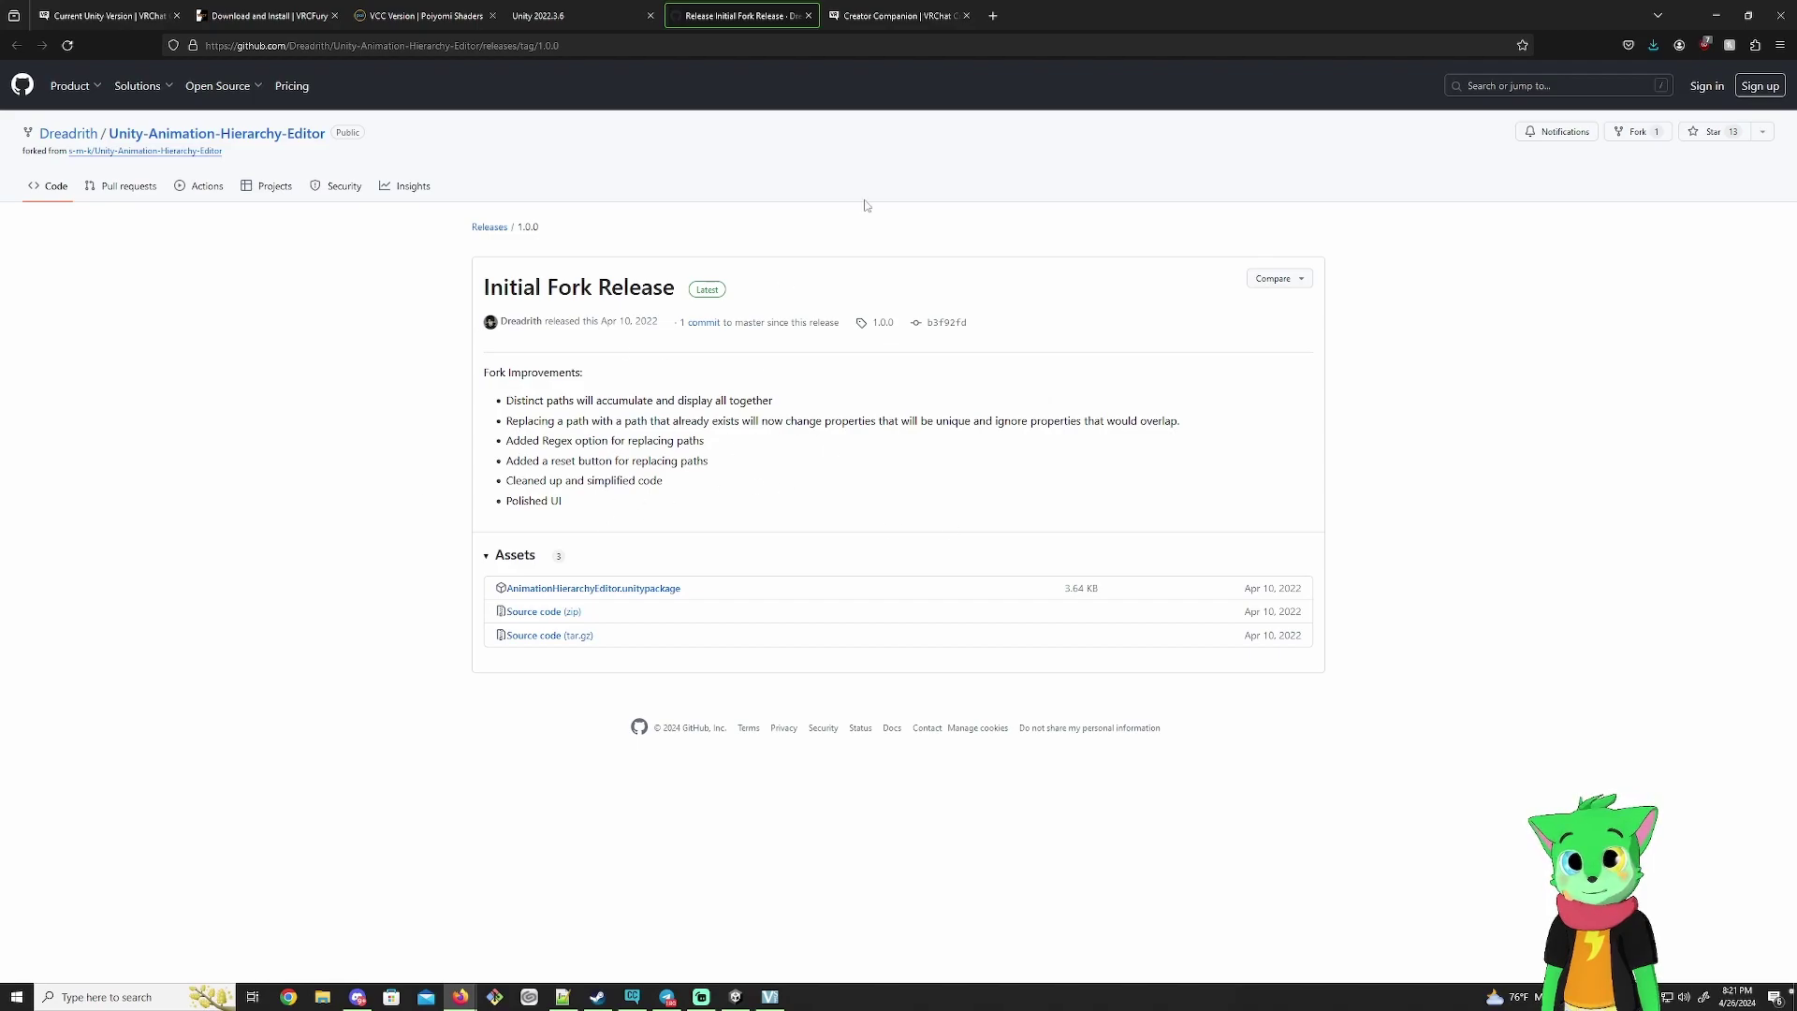
pyautogui.click(879, 15)
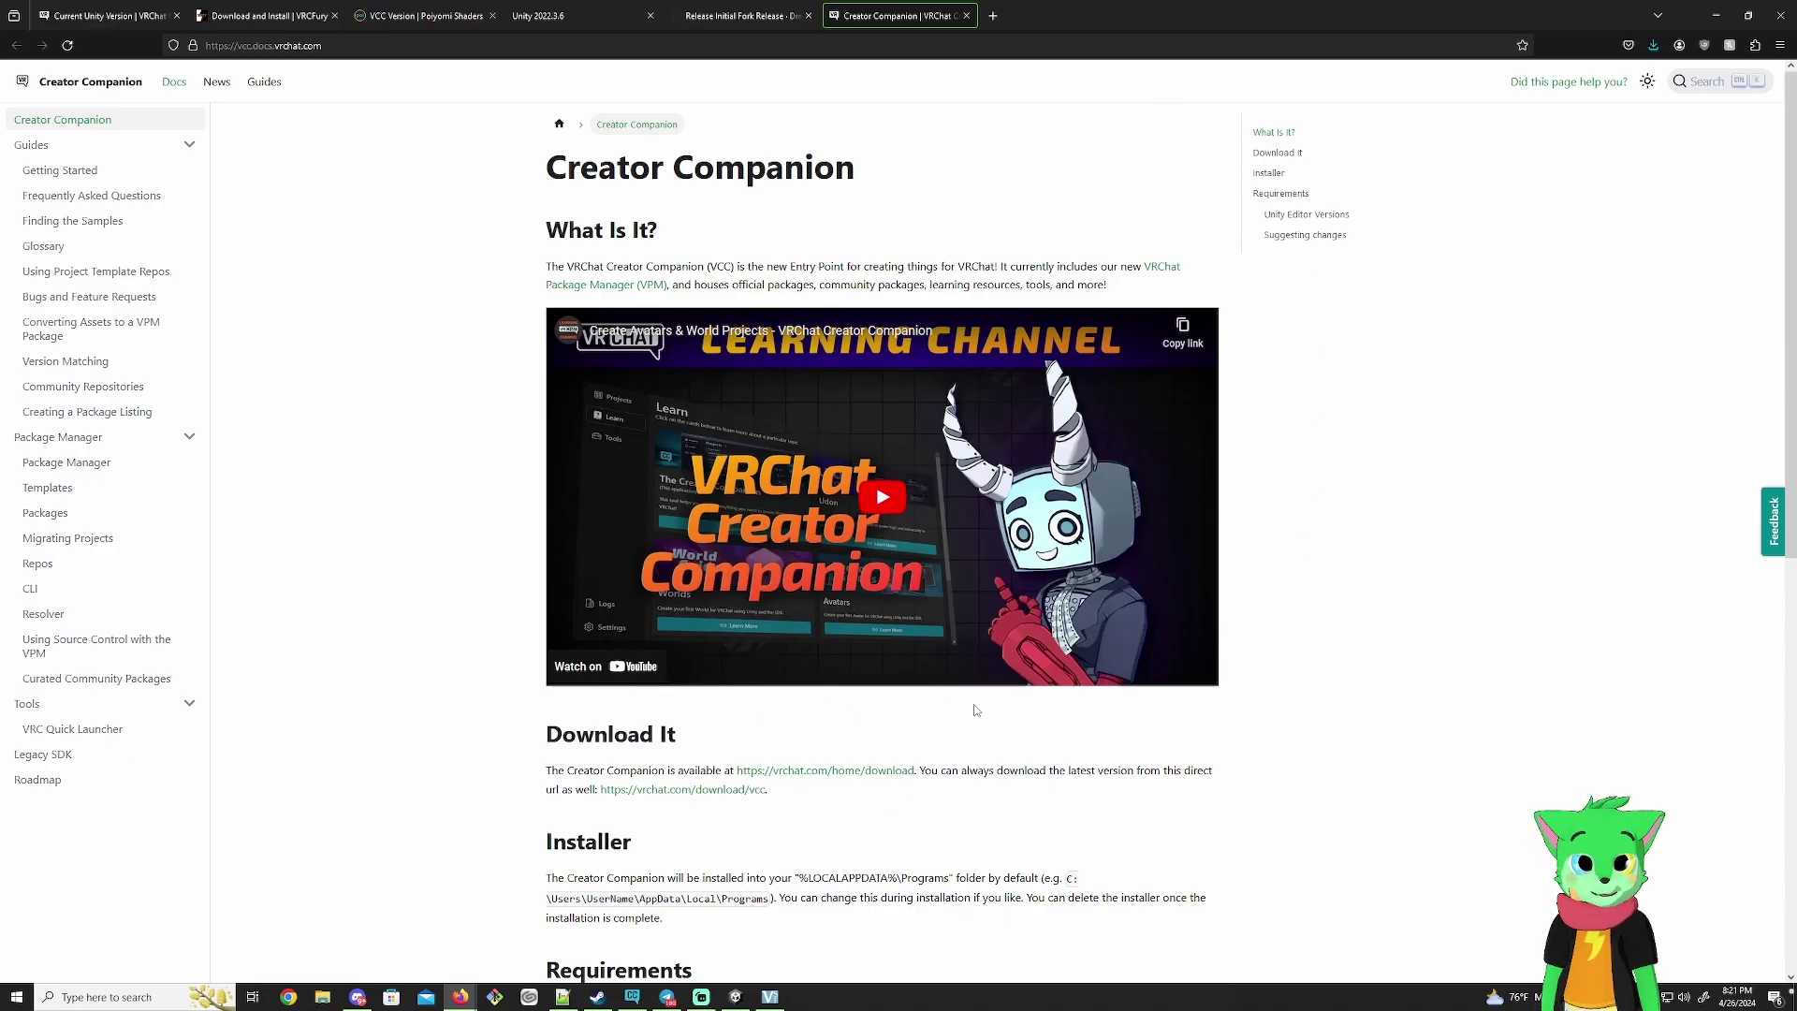
pyautogui.click(1715, 15)
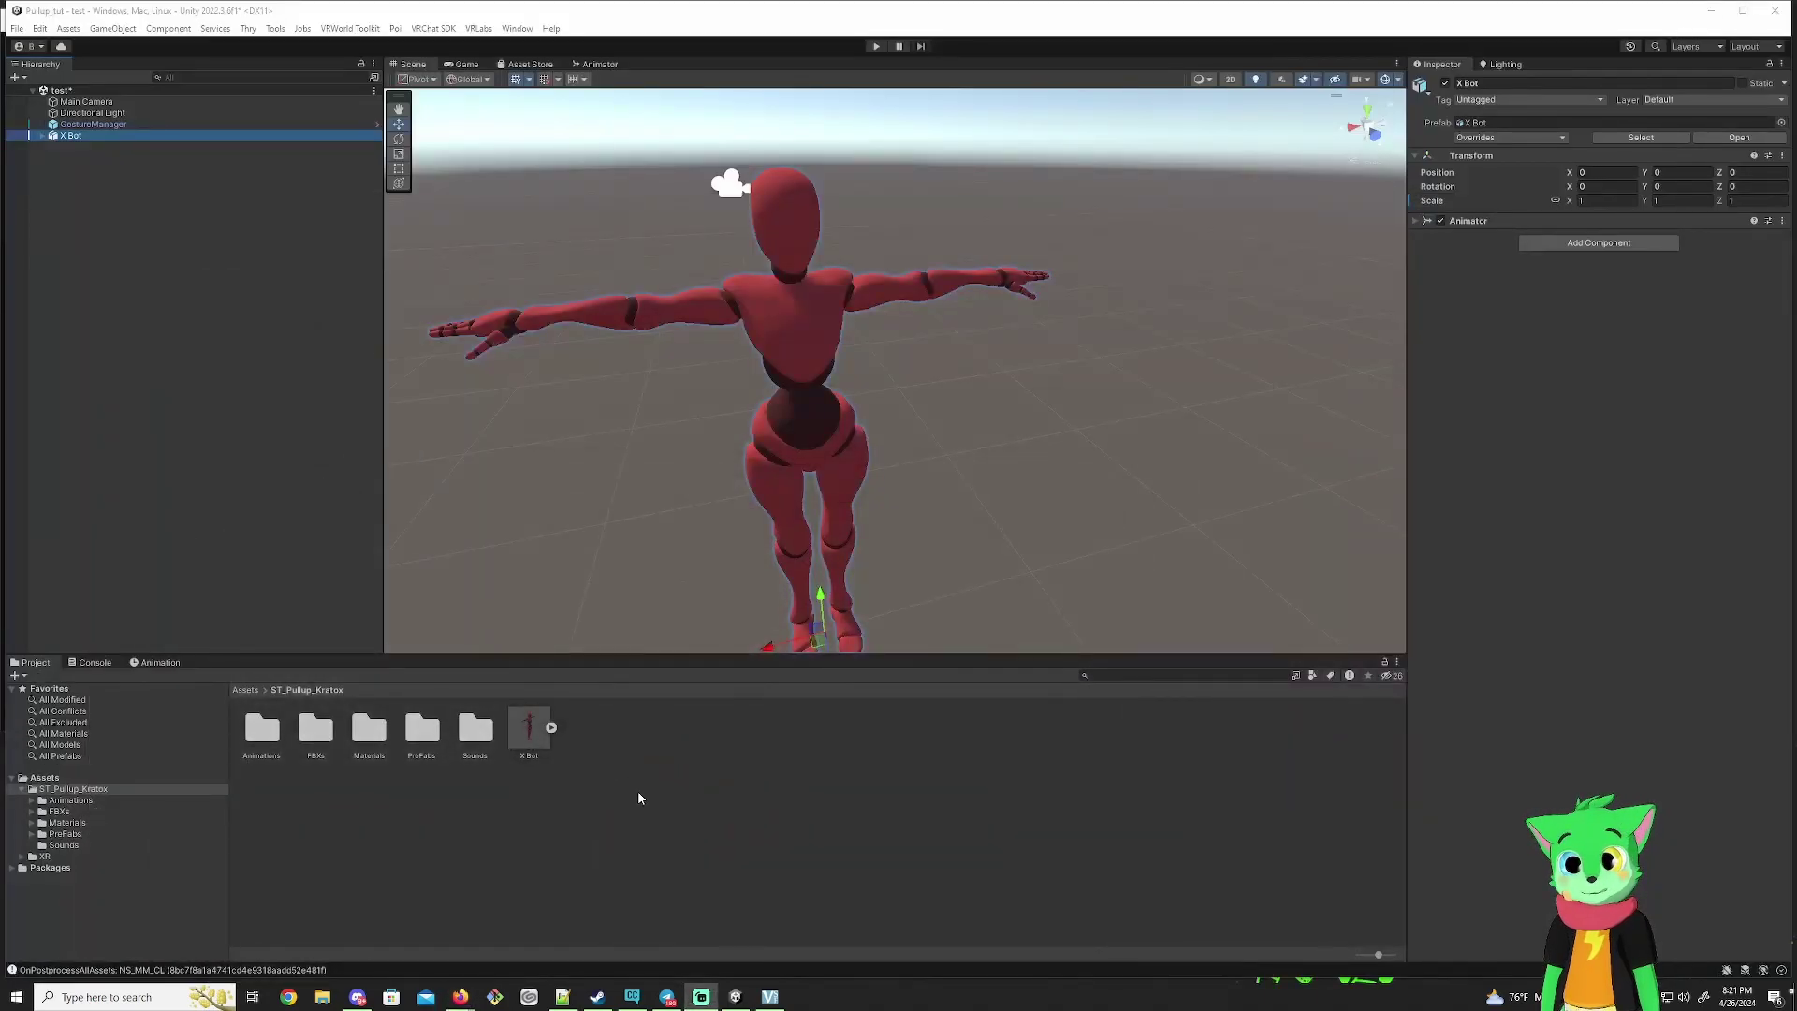
# Step: Open and centre Creator Companion, preview the new project templates, then cancel
pyautogui.click(639, 797)
pyautogui.click(636, 998)
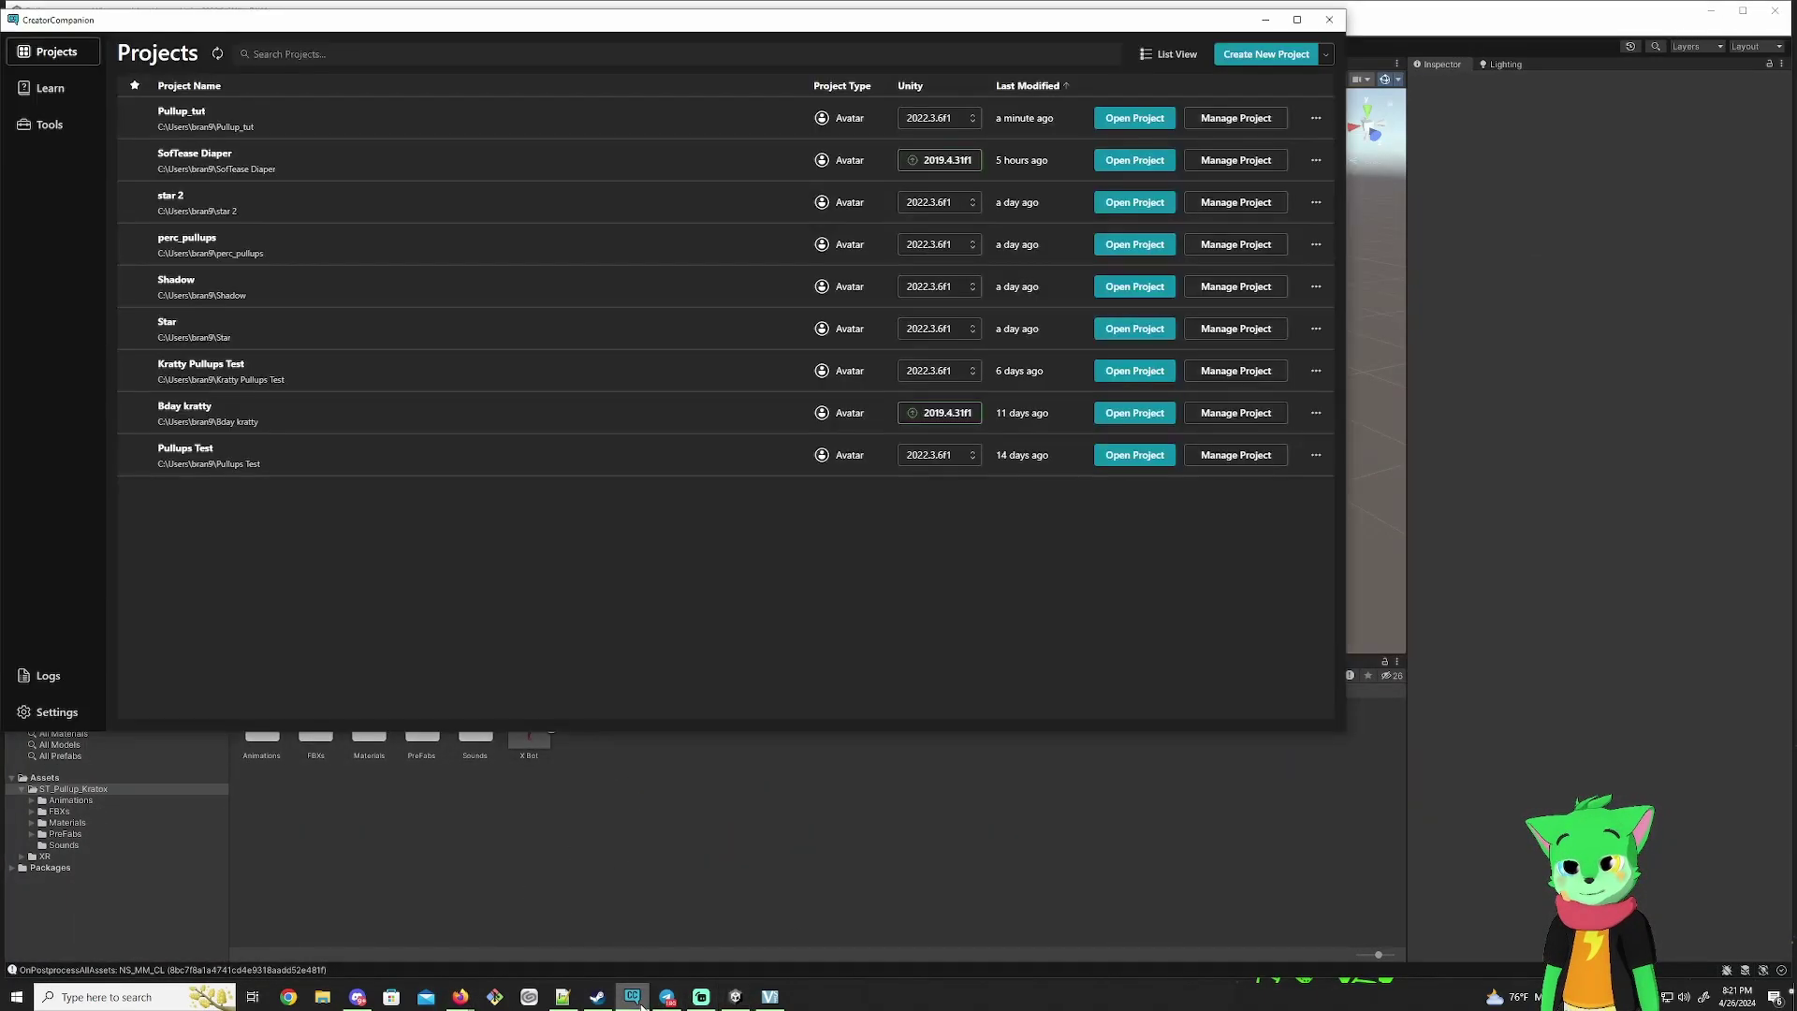
pyautogui.moveTo(838, 25); pyautogui.dragTo(1142, 172)
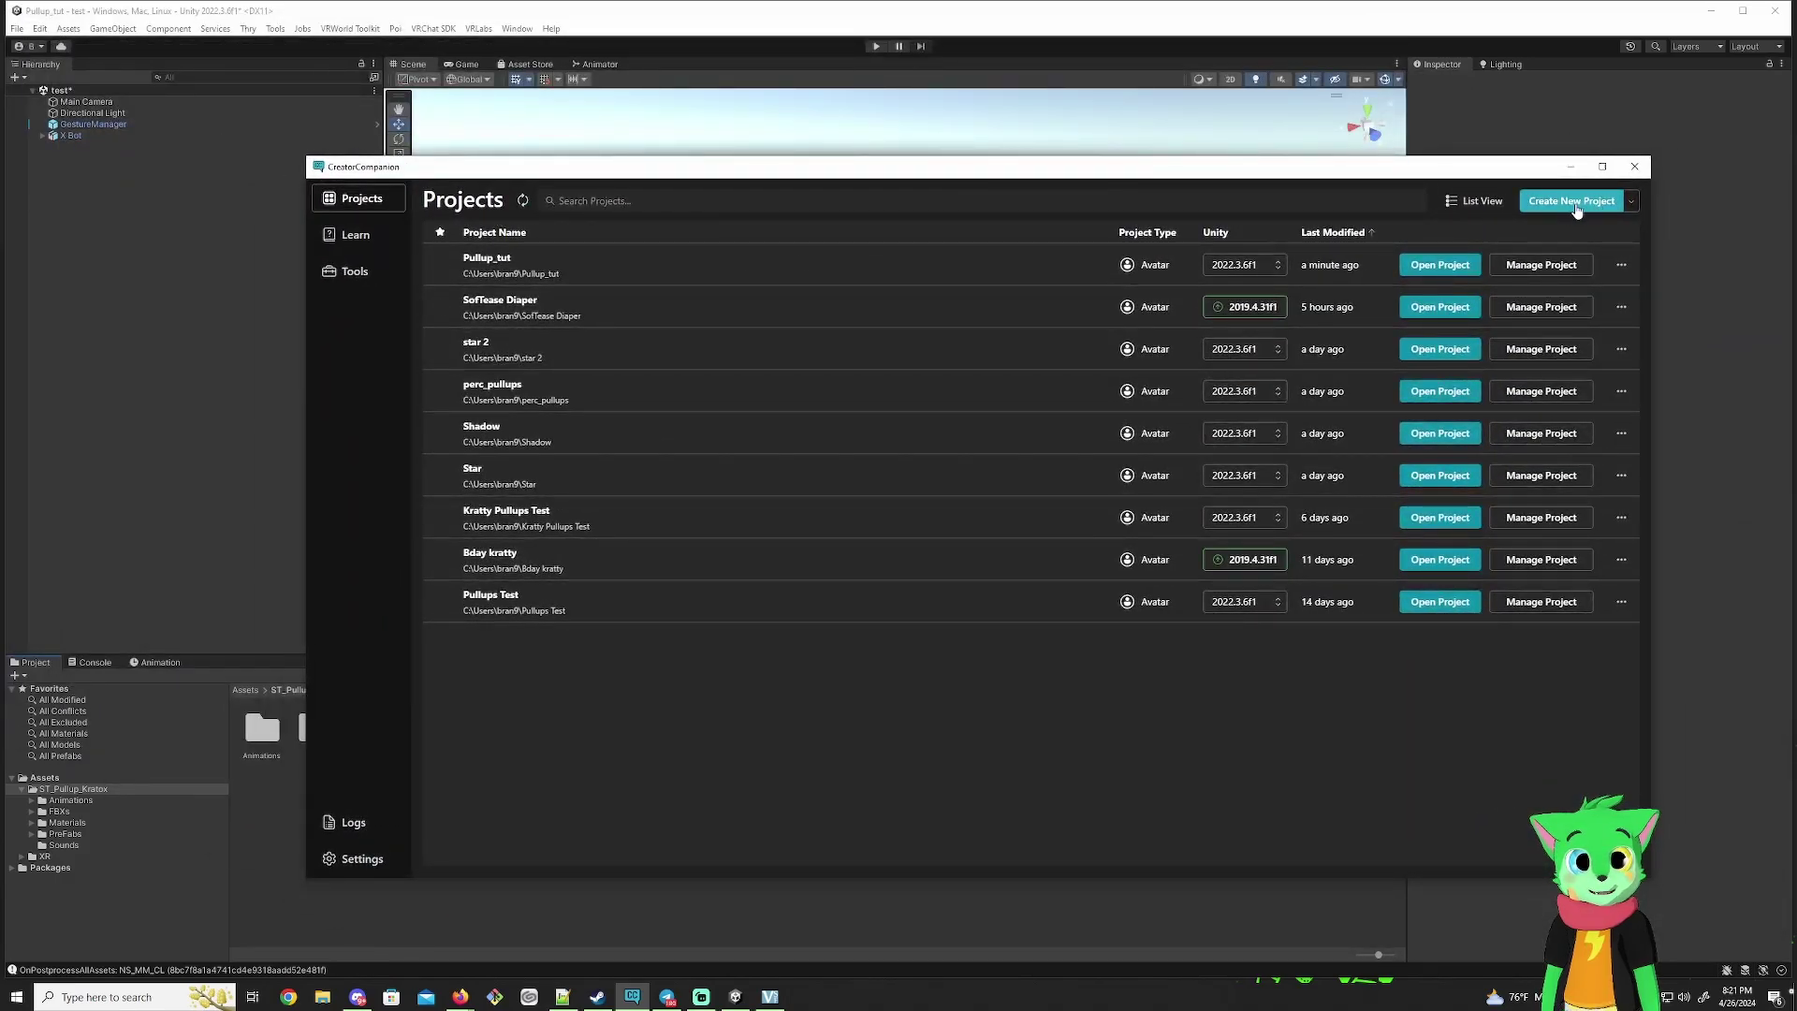
pyautogui.click(1576, 205)
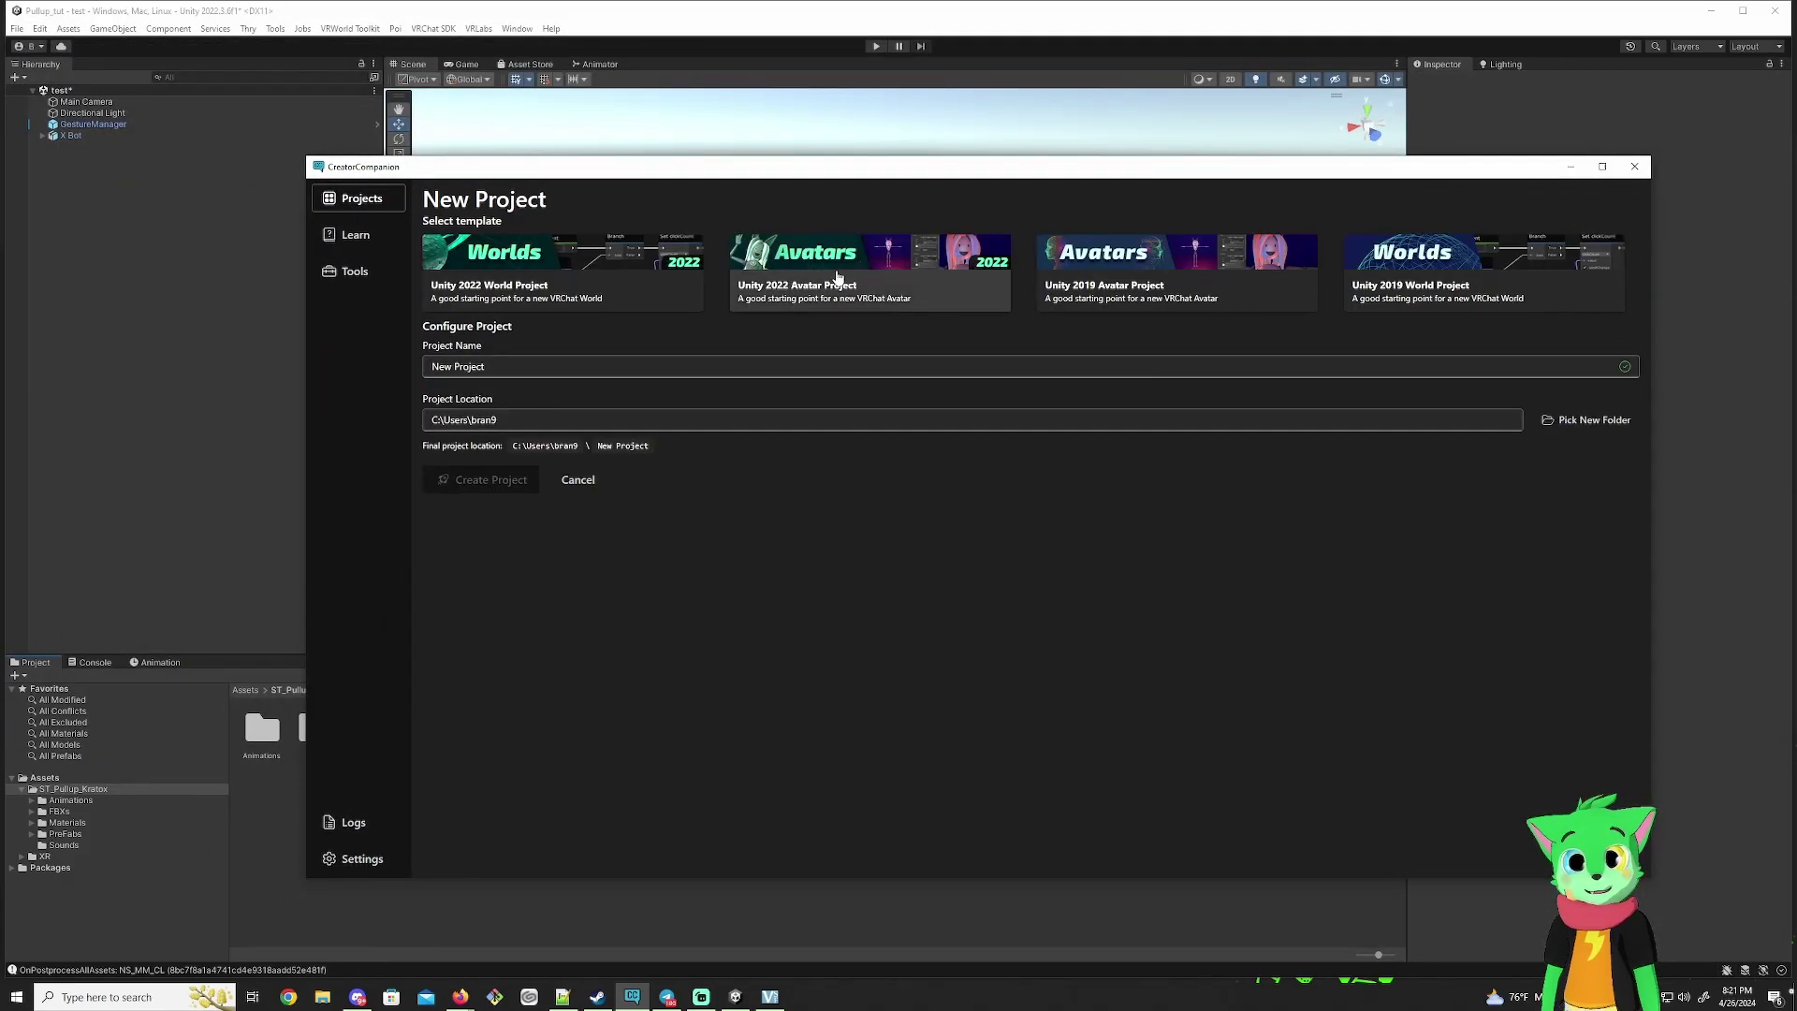
pyautogui.click(575, 481)
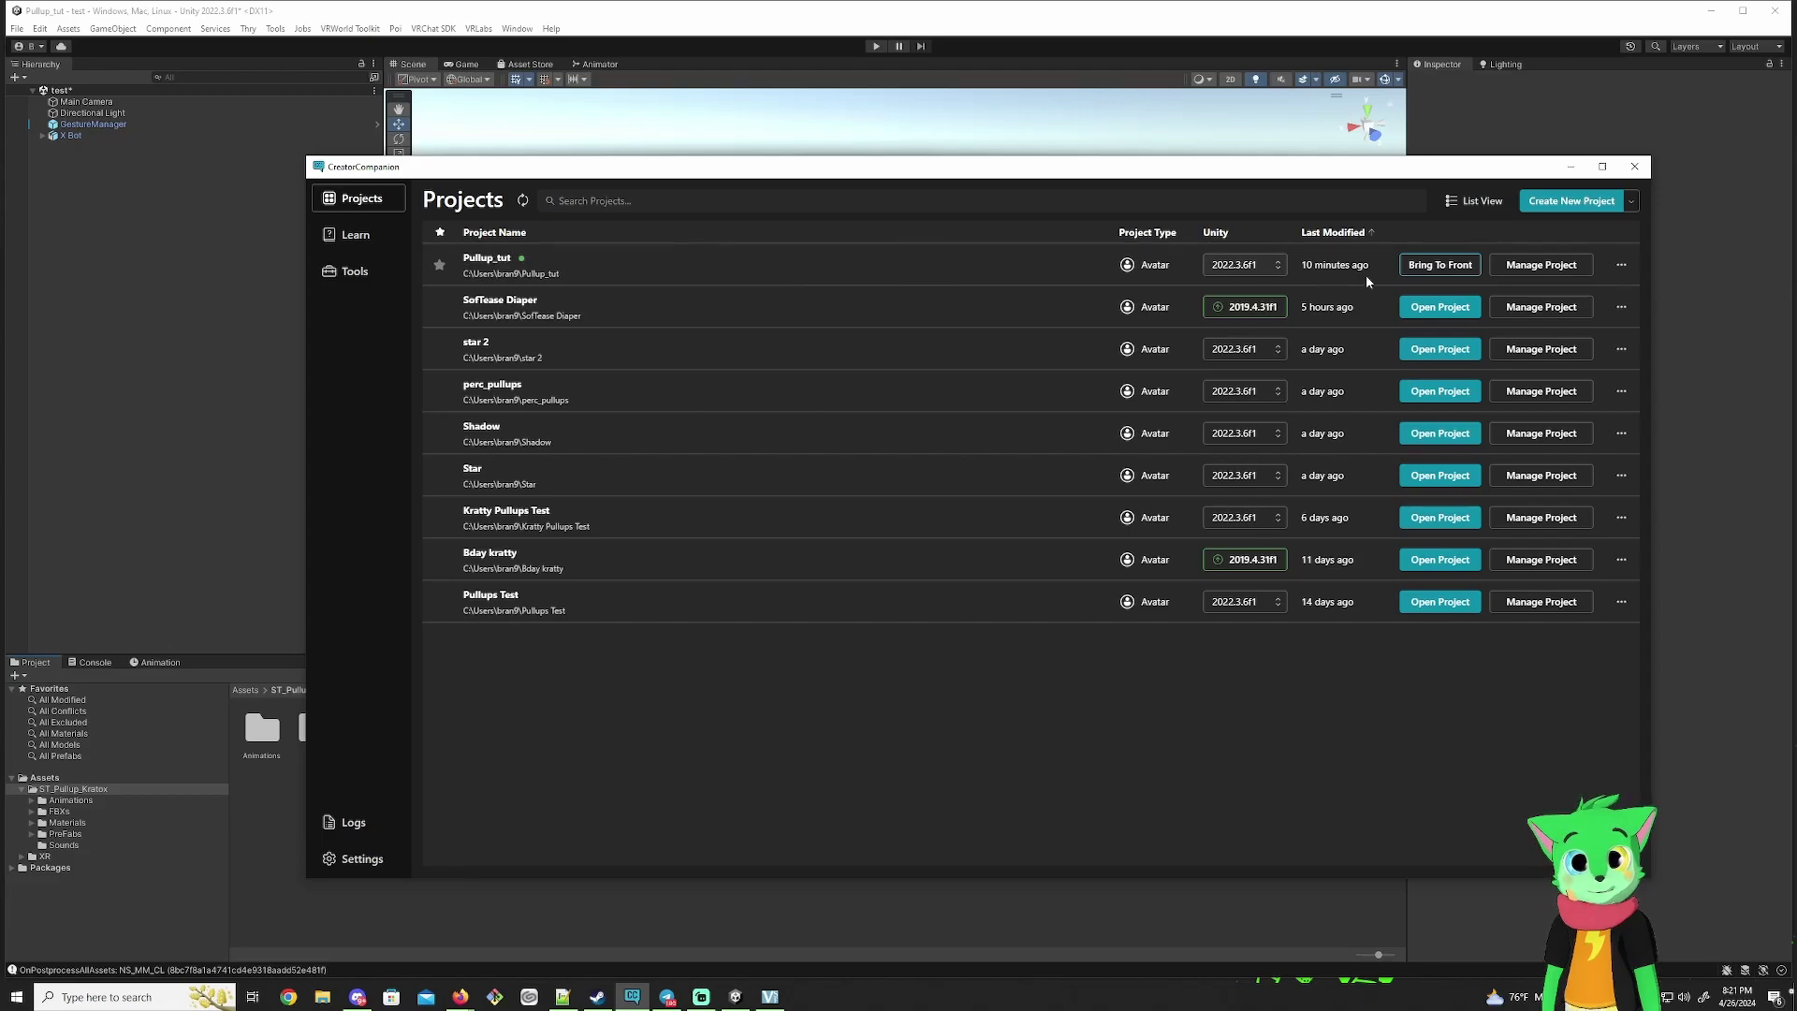
# Step: Manage the Pullup_tut project and update its VRCFury package to 1.851.0
pyautogui.click(1569, 270)
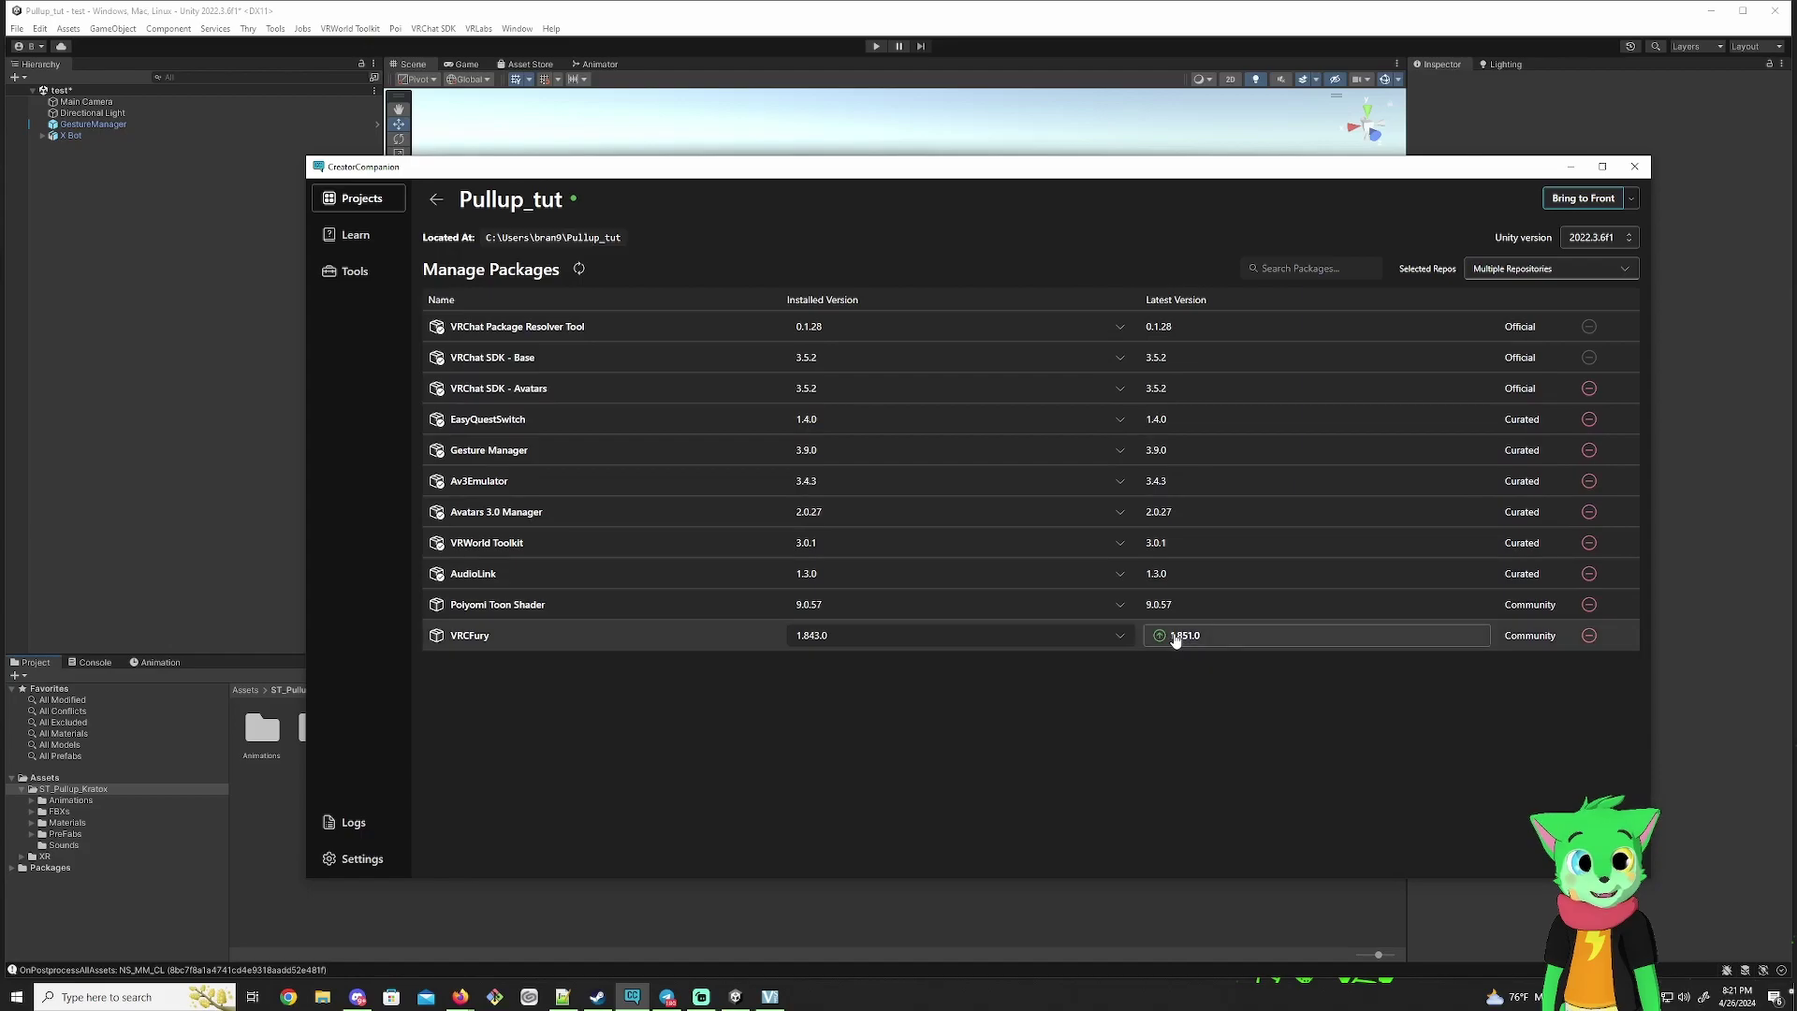
pyautogui.click(1175, 637)
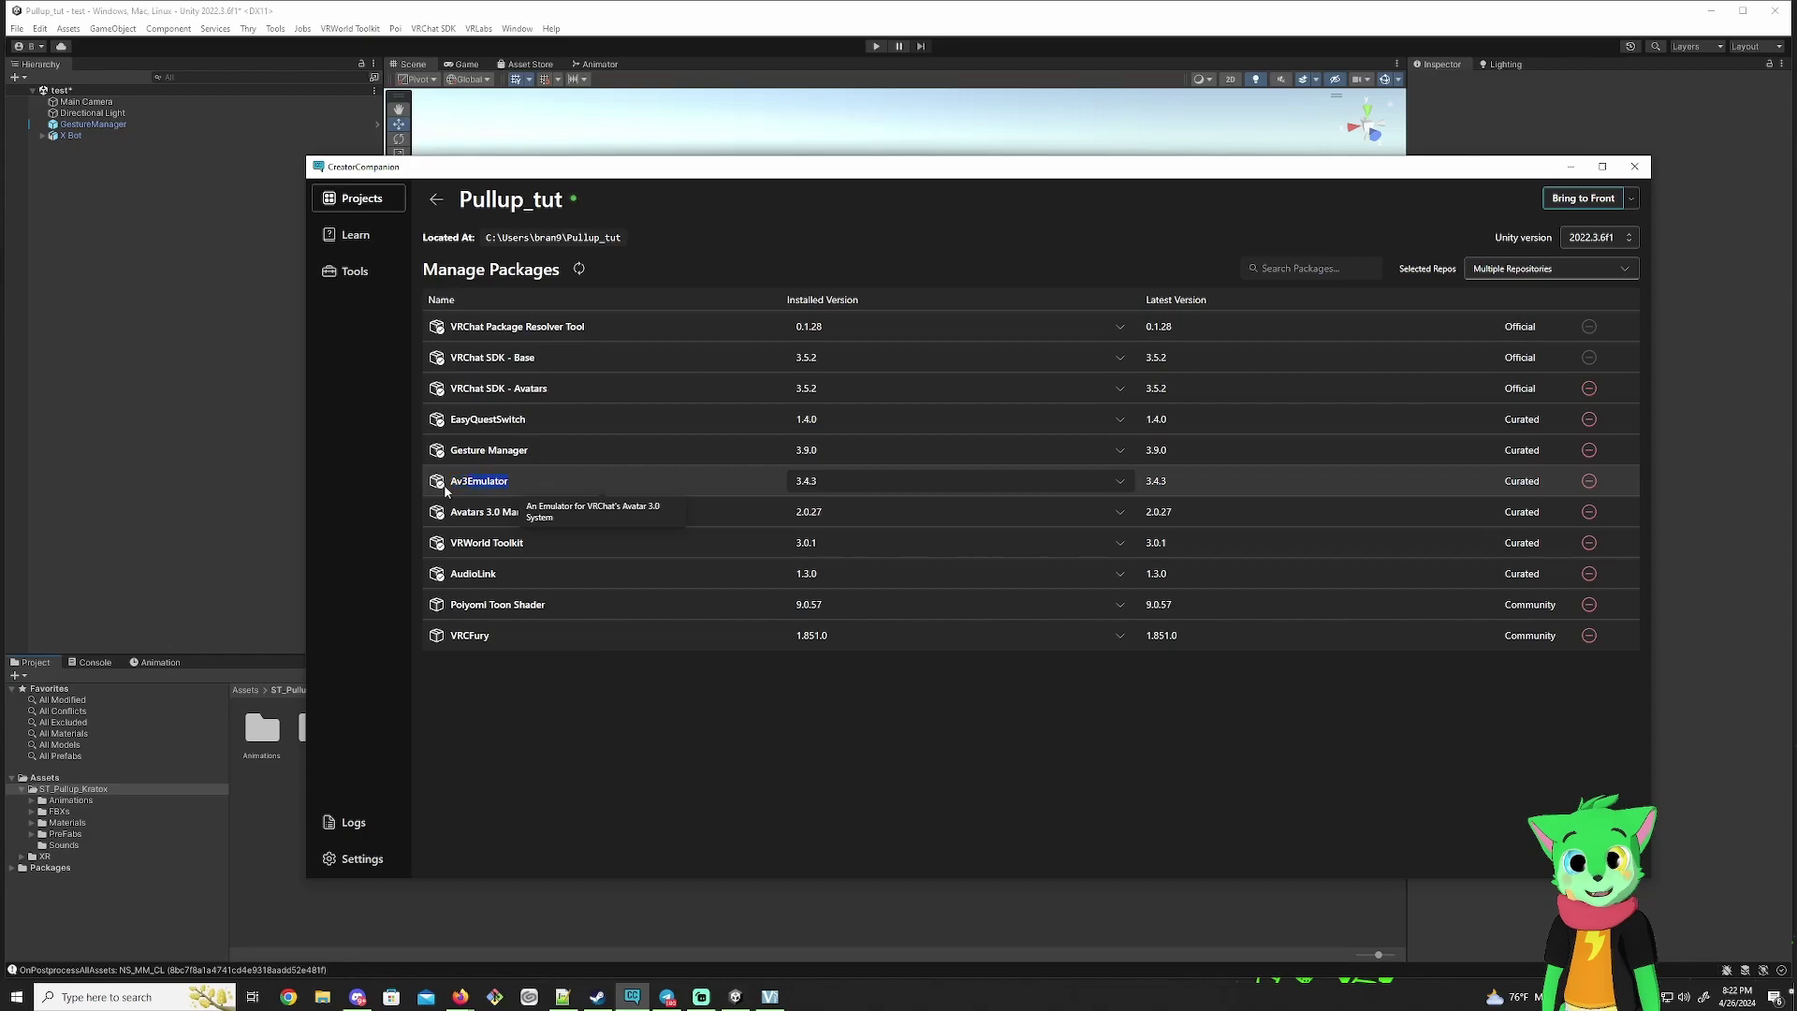
pyautogui.click(656, 712)
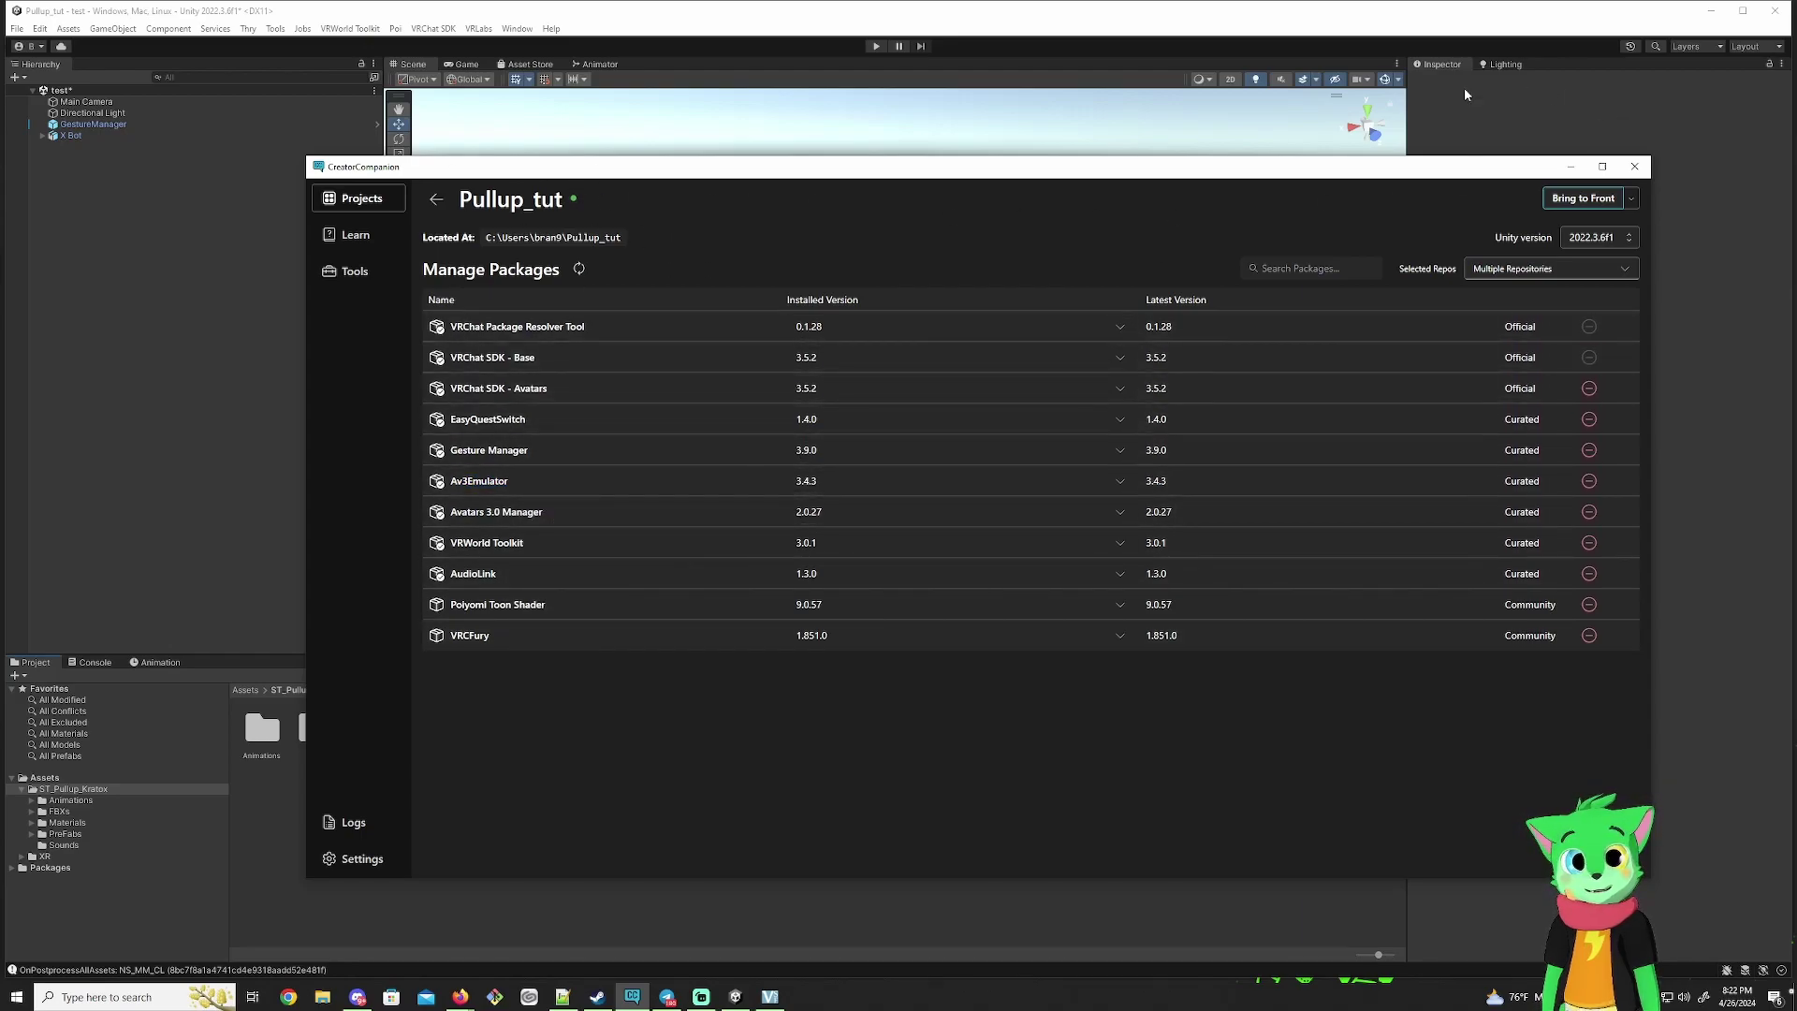
# Step: Return to the Creator Companion projects list, bring Unity forward, and inspect X Bot's import settings
pyautogui.click(436, 200)
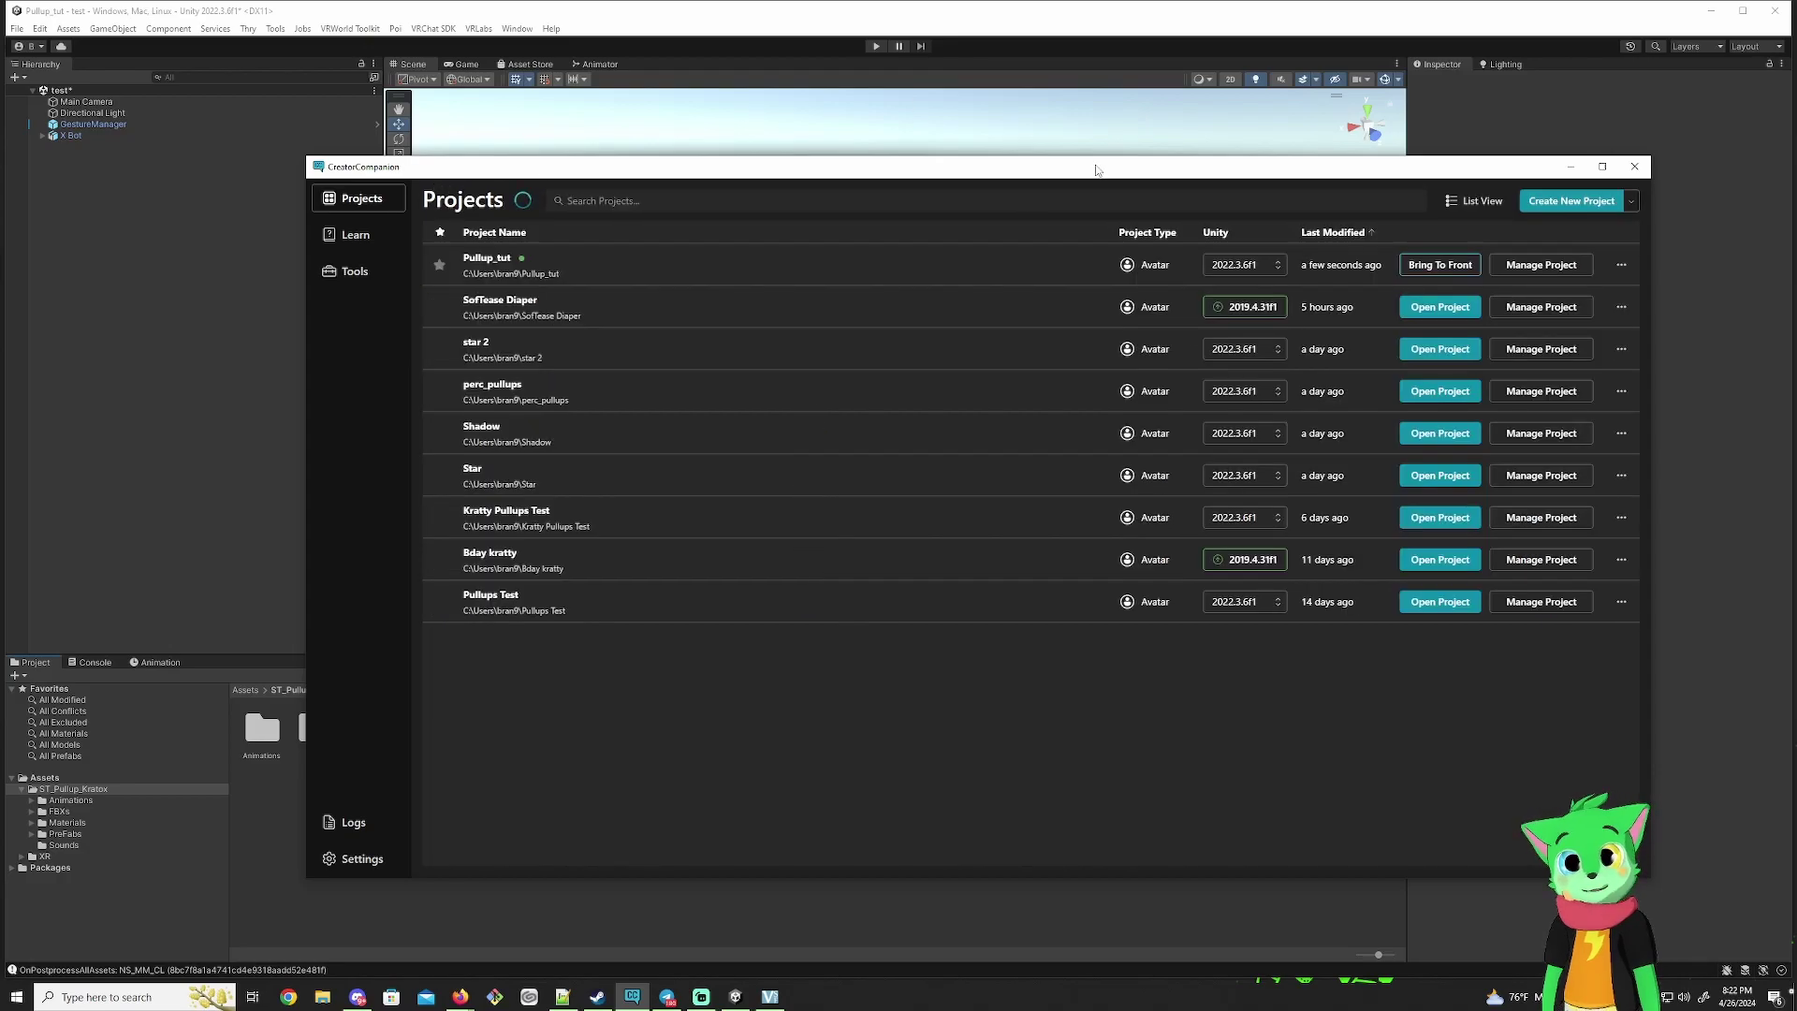
pyautogui.click(939, 12)
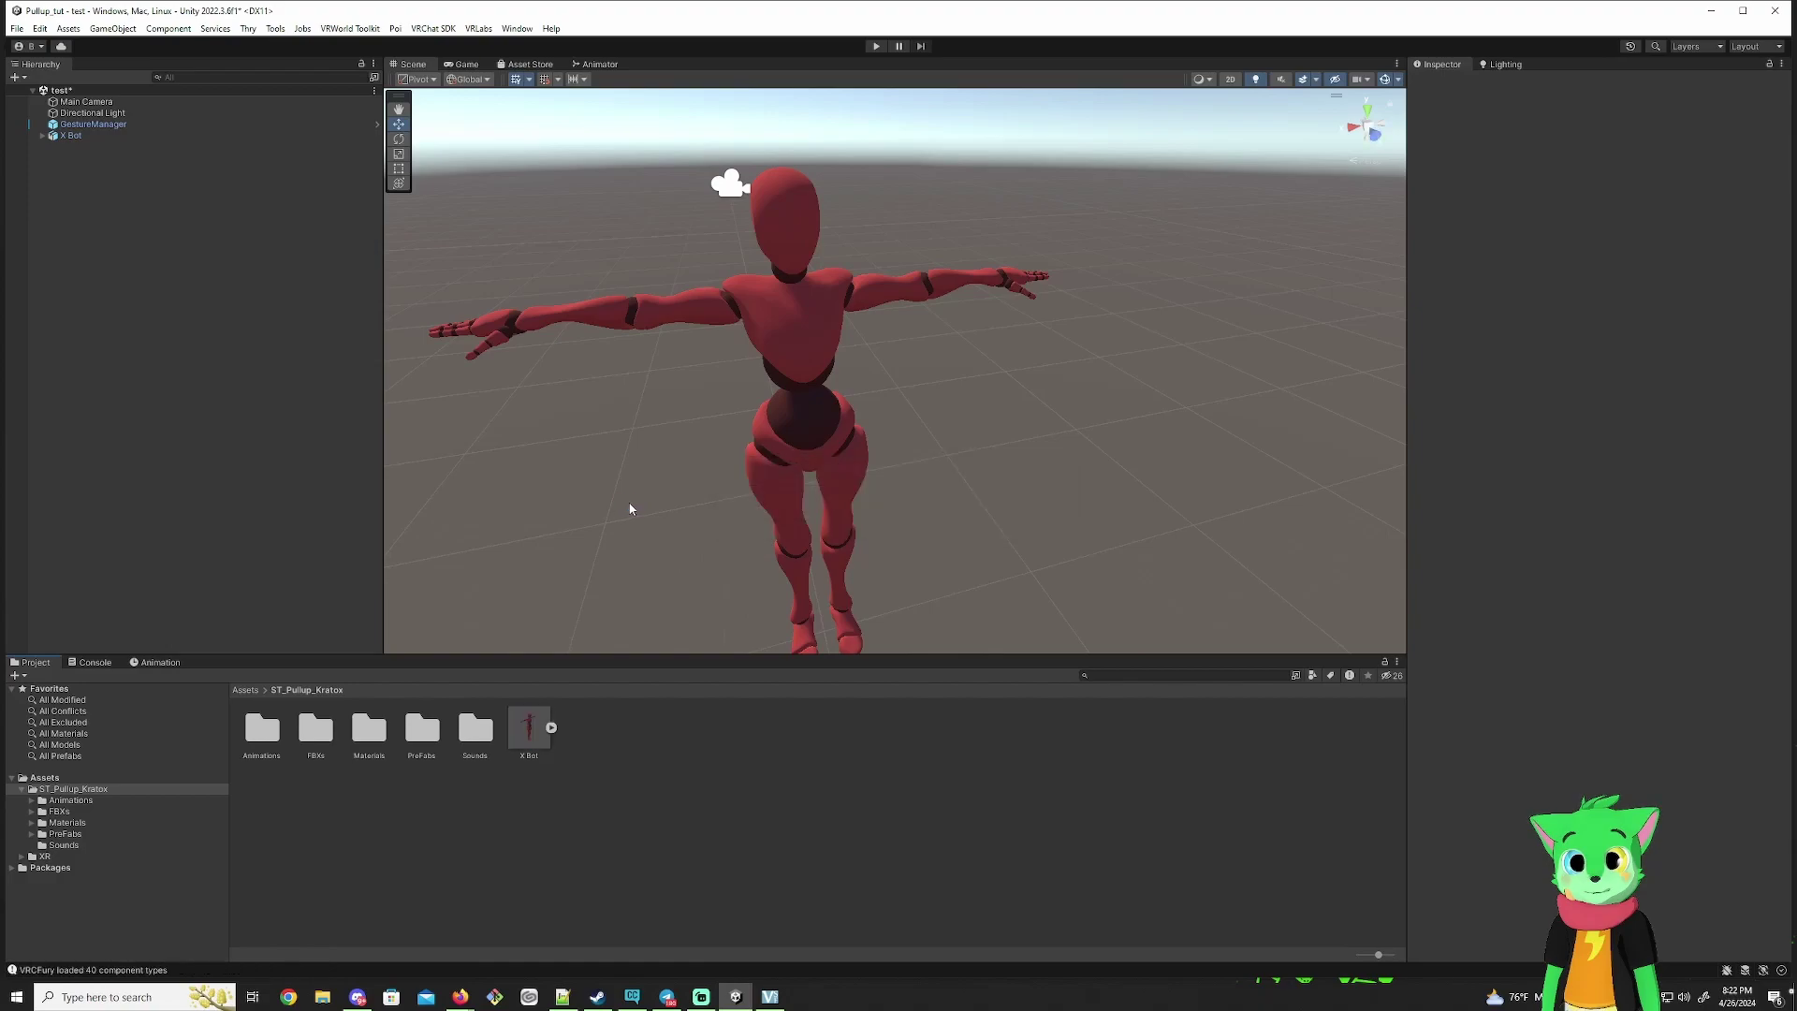
pyautogui.click(527, 735)
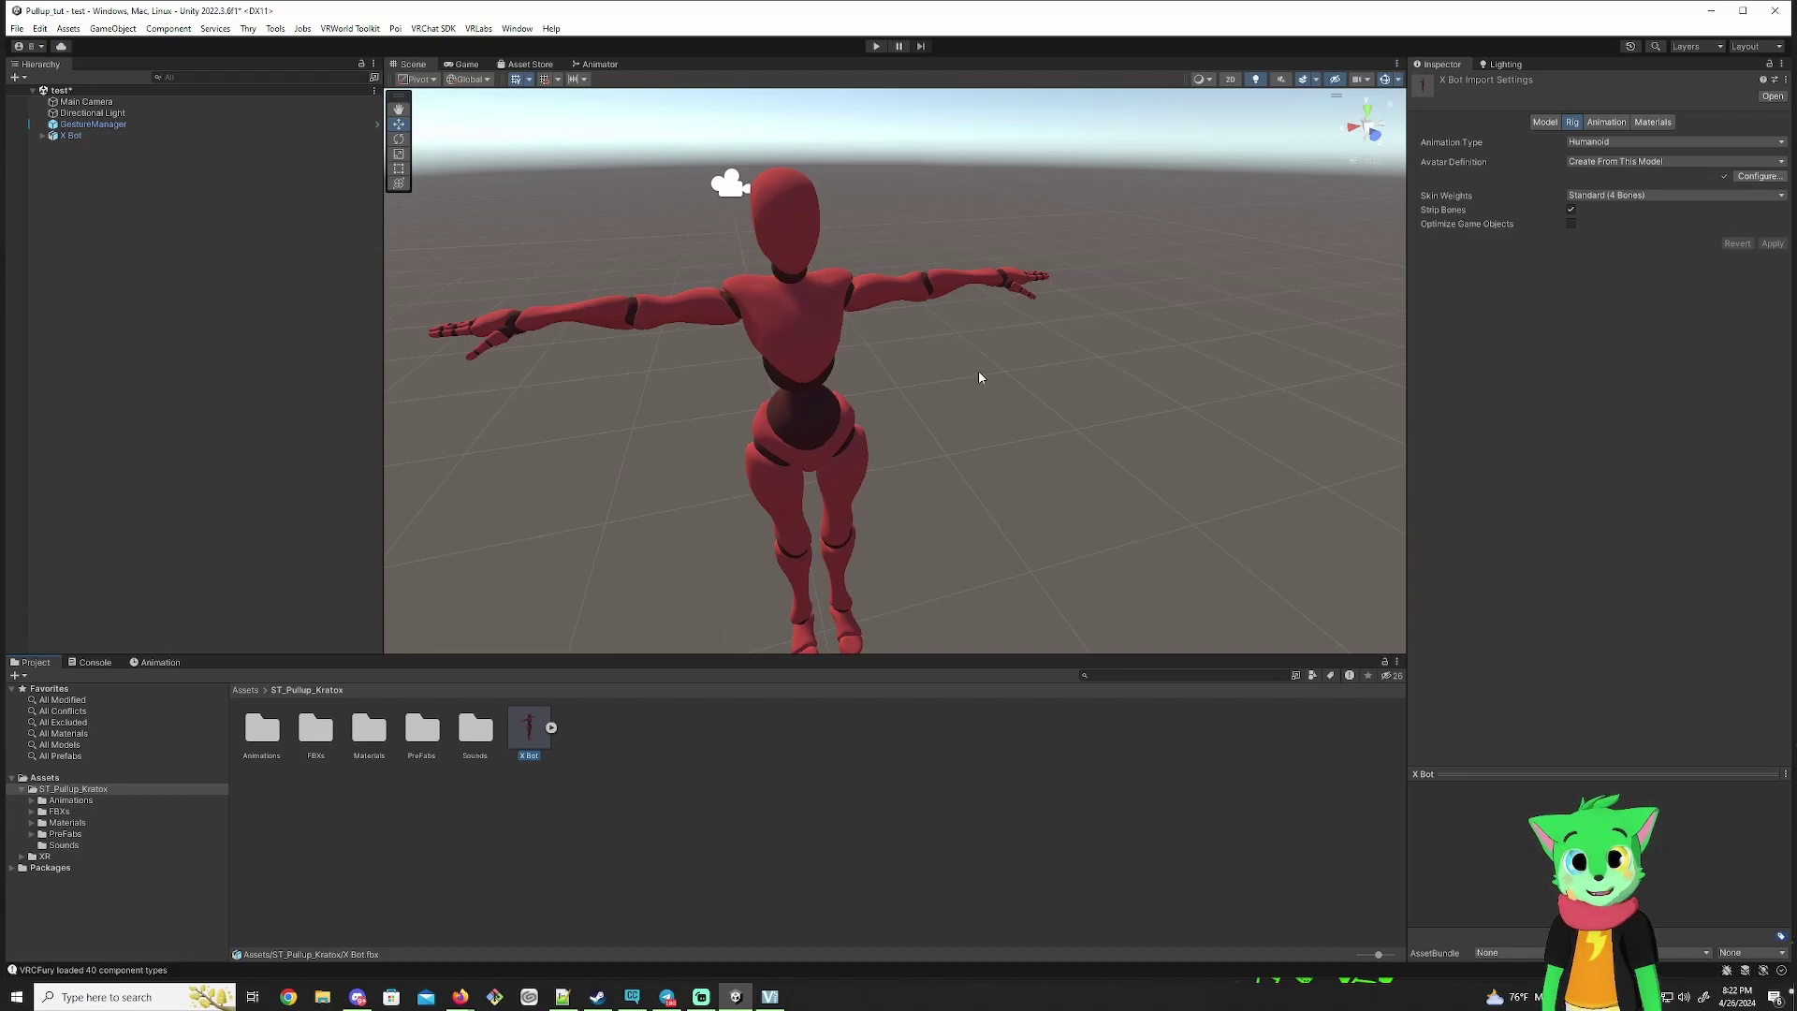
# Step: Add a VRC Avatar Descriptor component to X Bot through an 'avat' component search
pyautogui.click(70, 136)
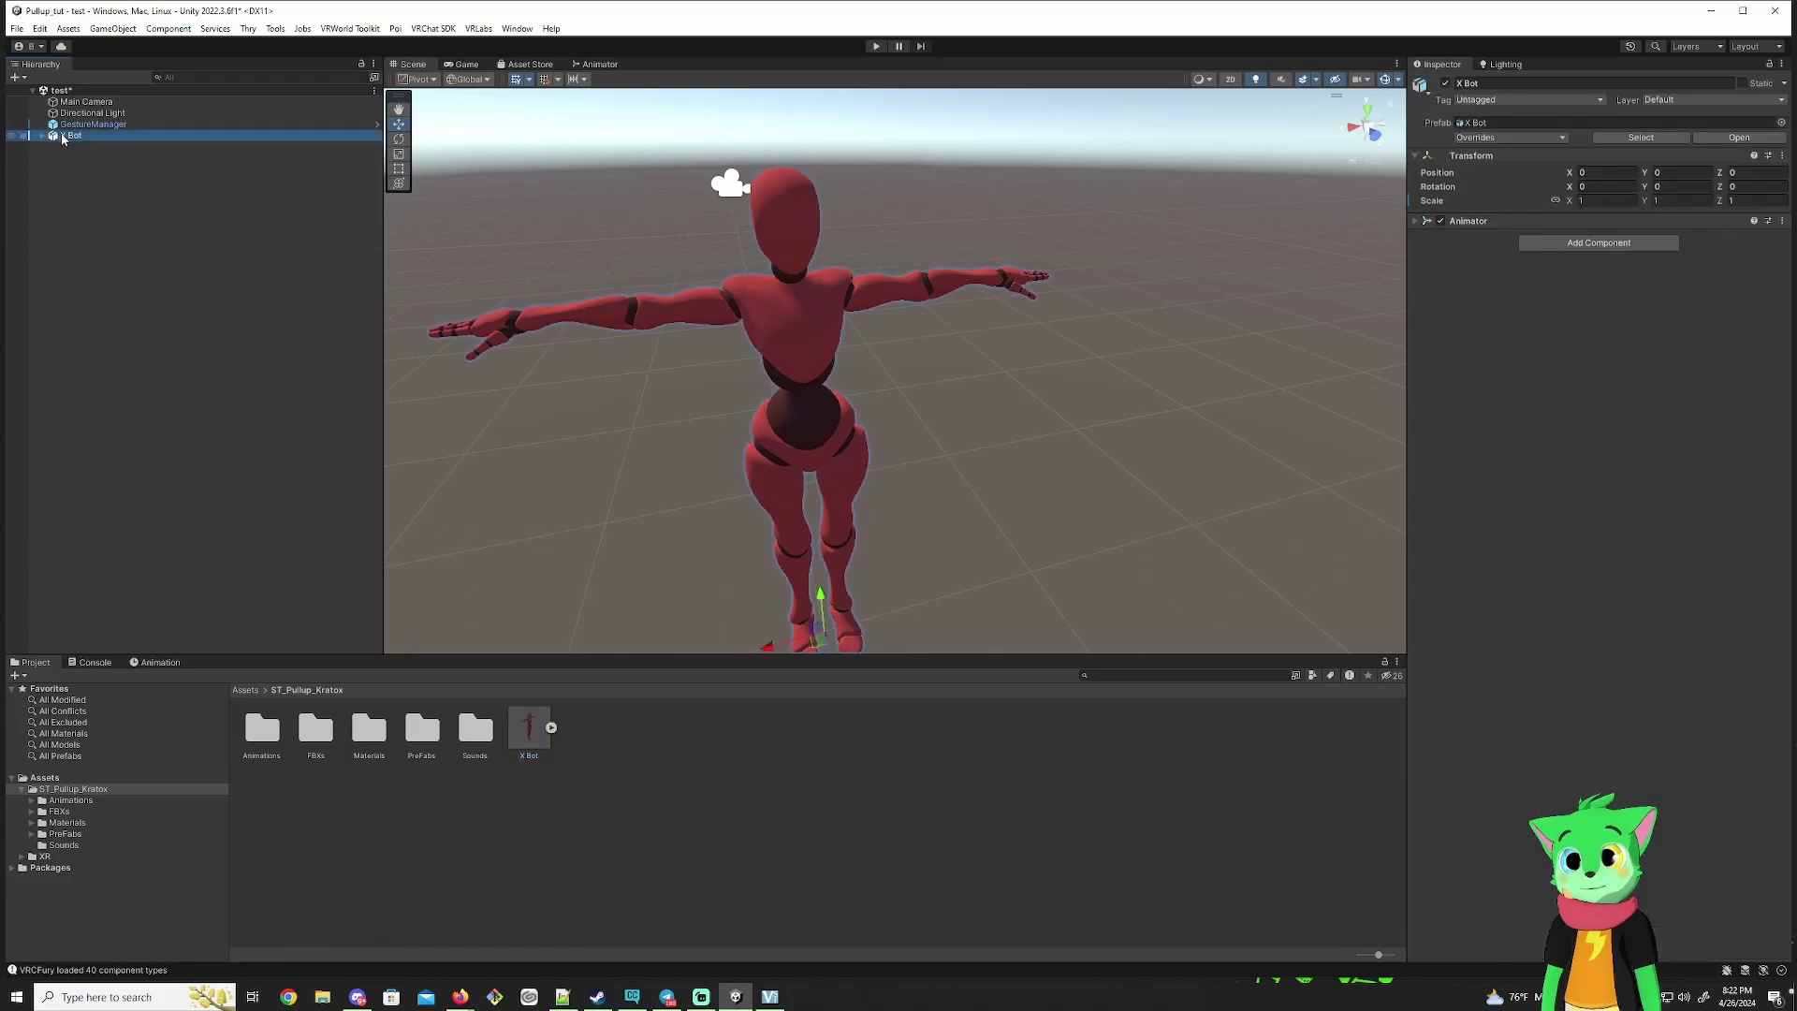
pyautogui.rightClick(66, 135)
pyautogui.click(1581, 244)
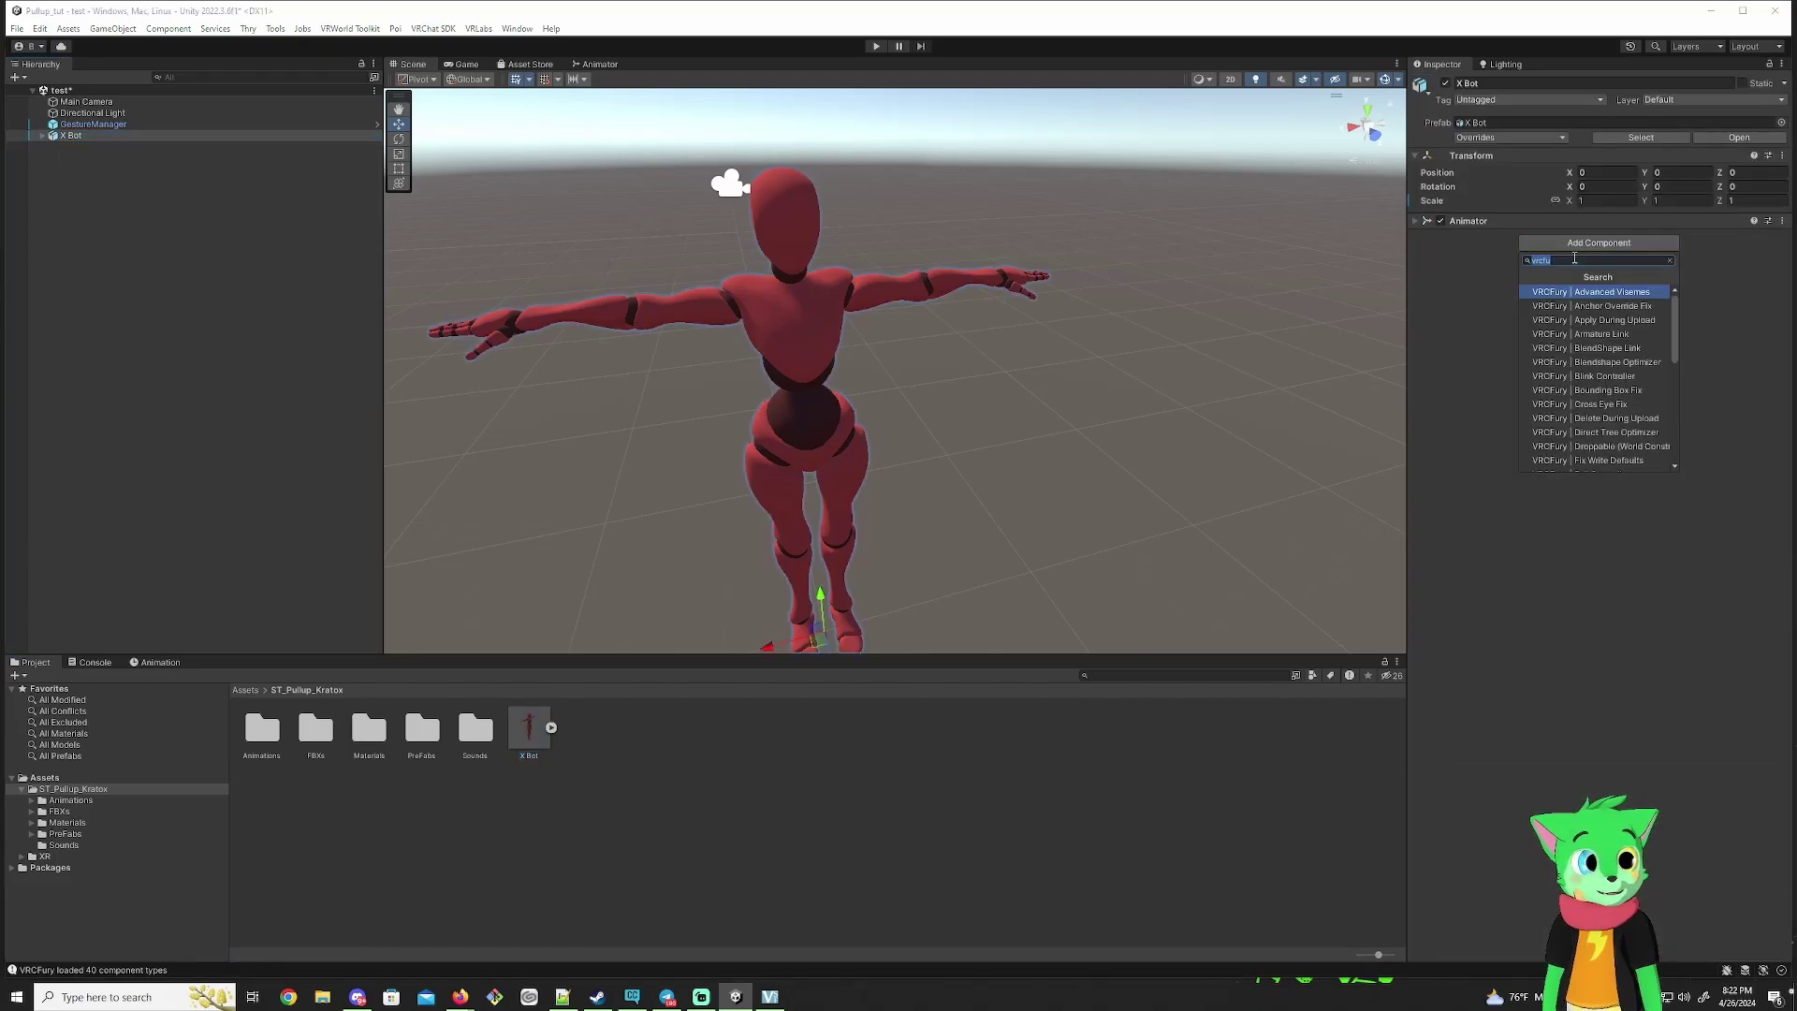
pyautogui.write('avat')
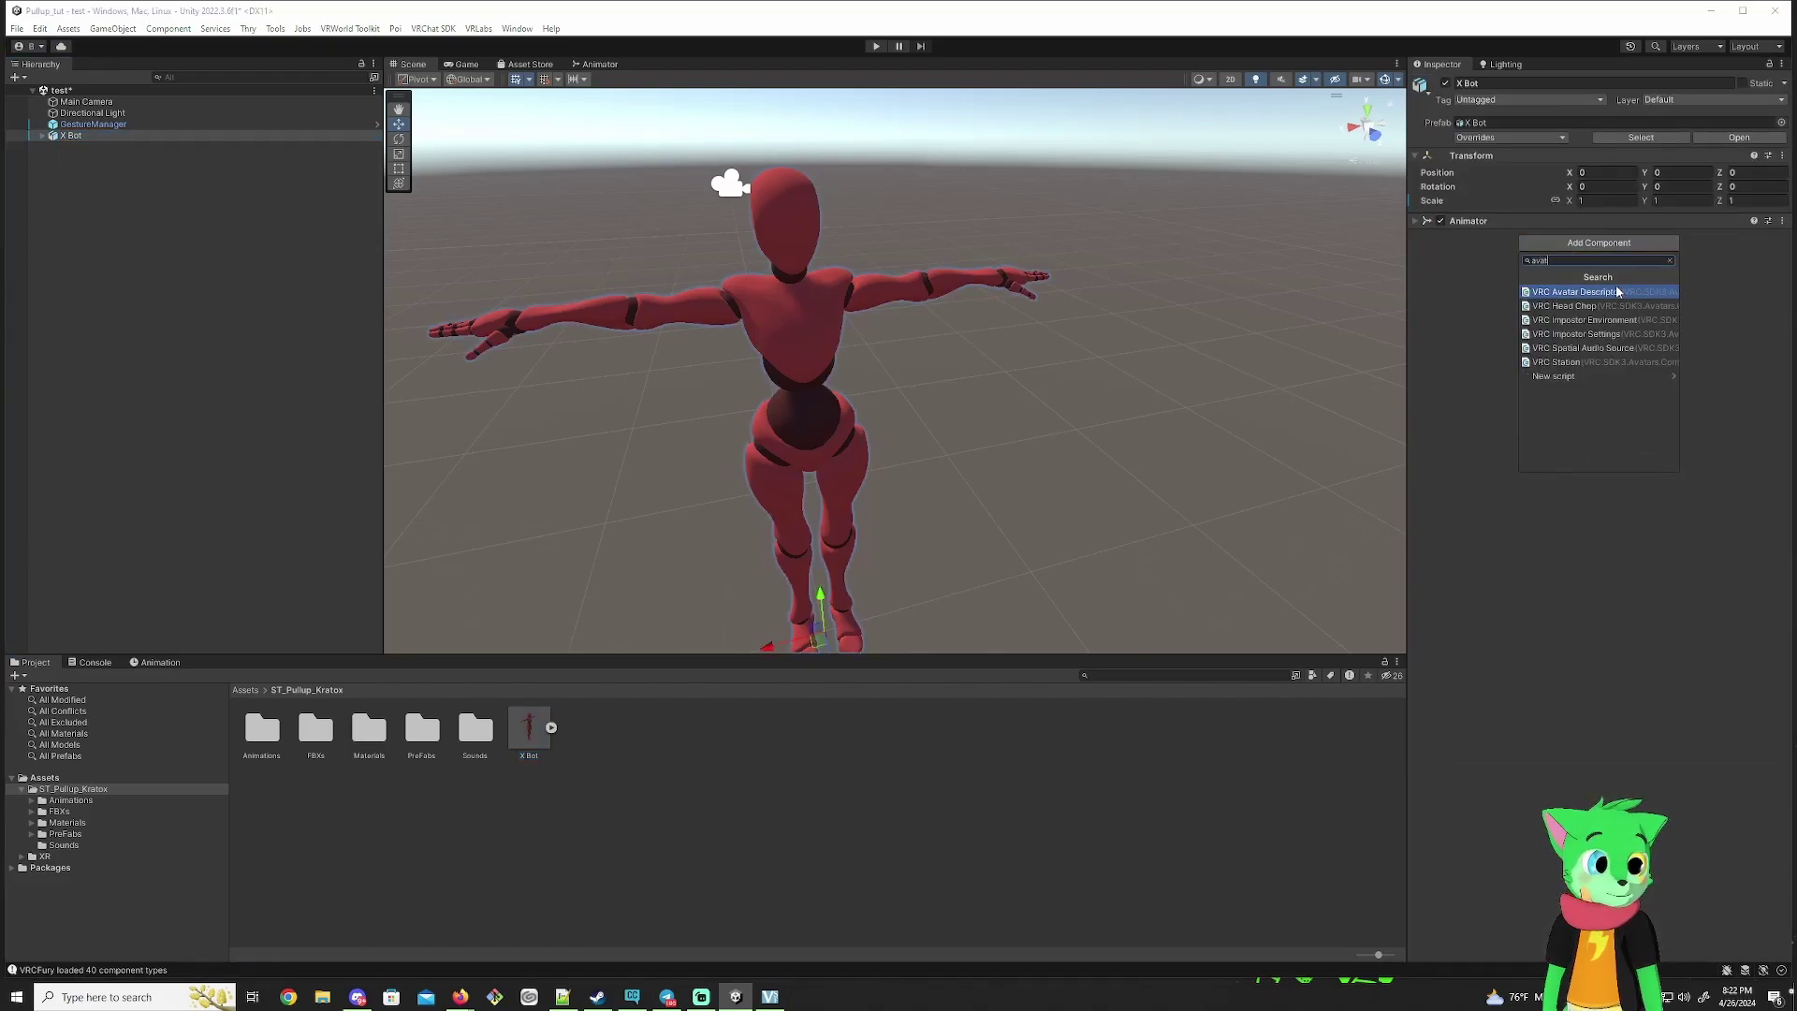
pyautogui.click(1614, 292)
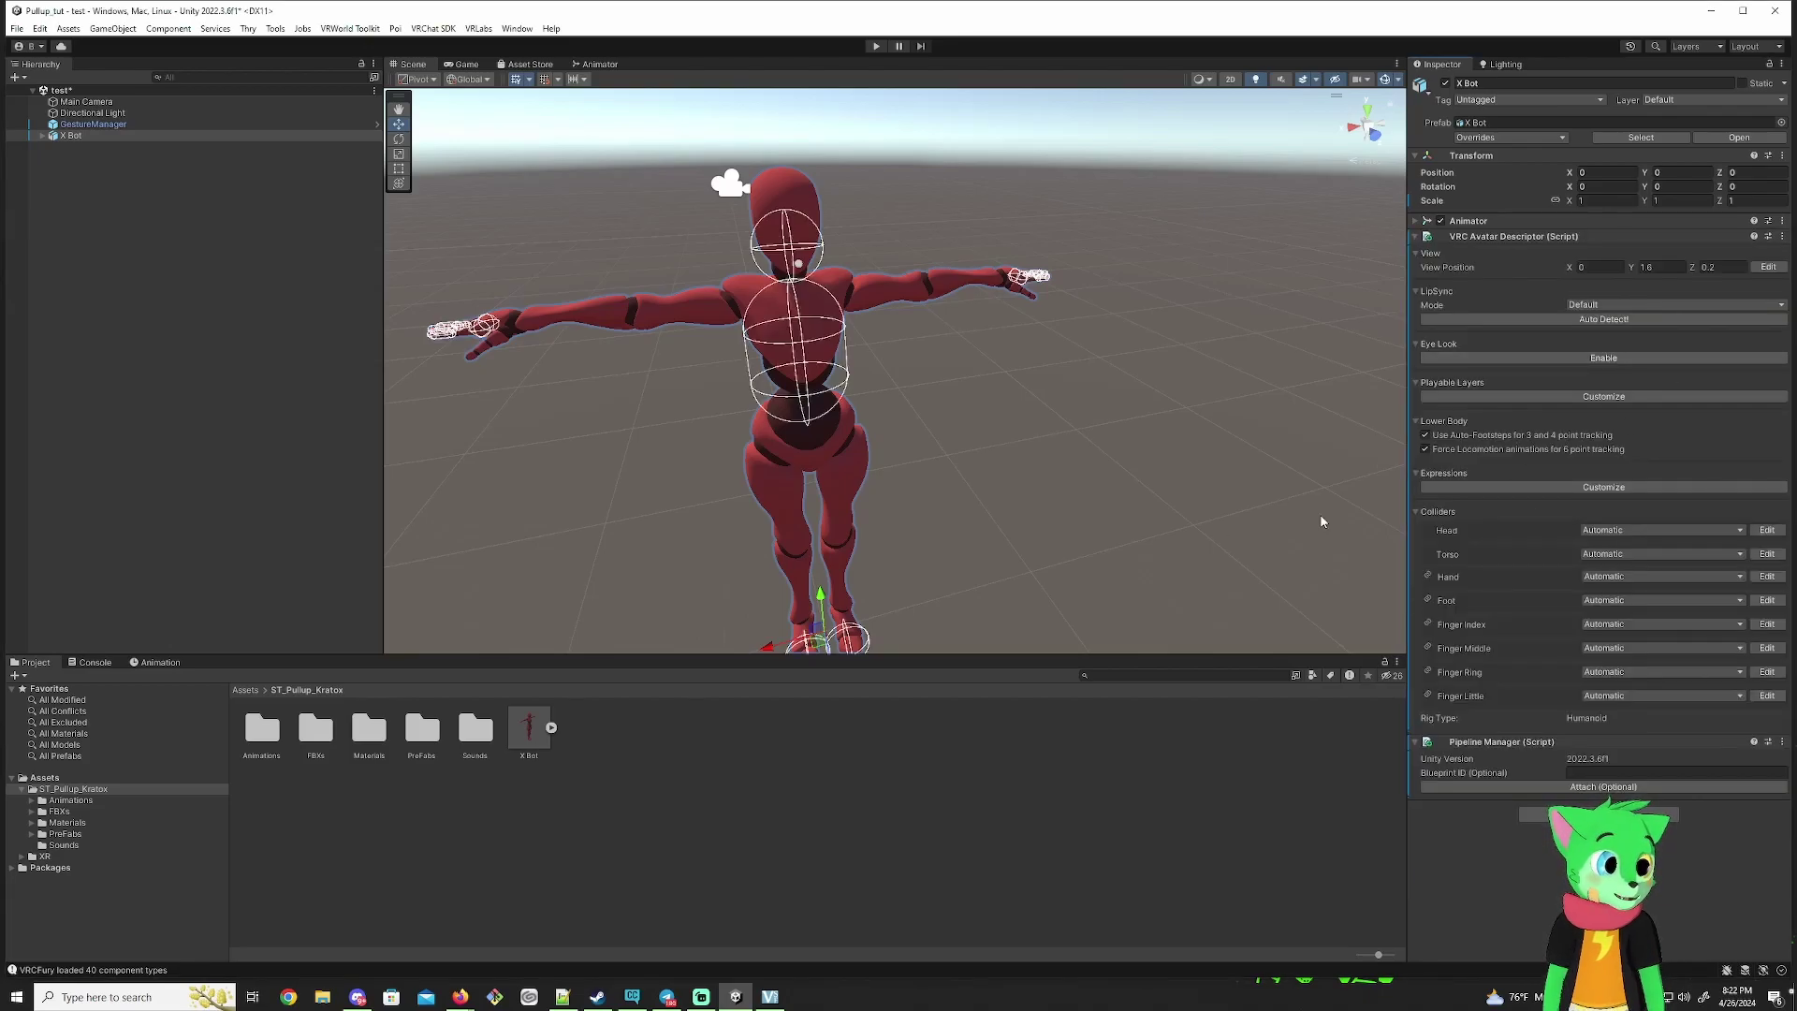
# Step: Open the PreFabs folder and drag the NSFW_V1.0 prefab under X Bot in the Hierarchy
pyautogui.click(422, 735)
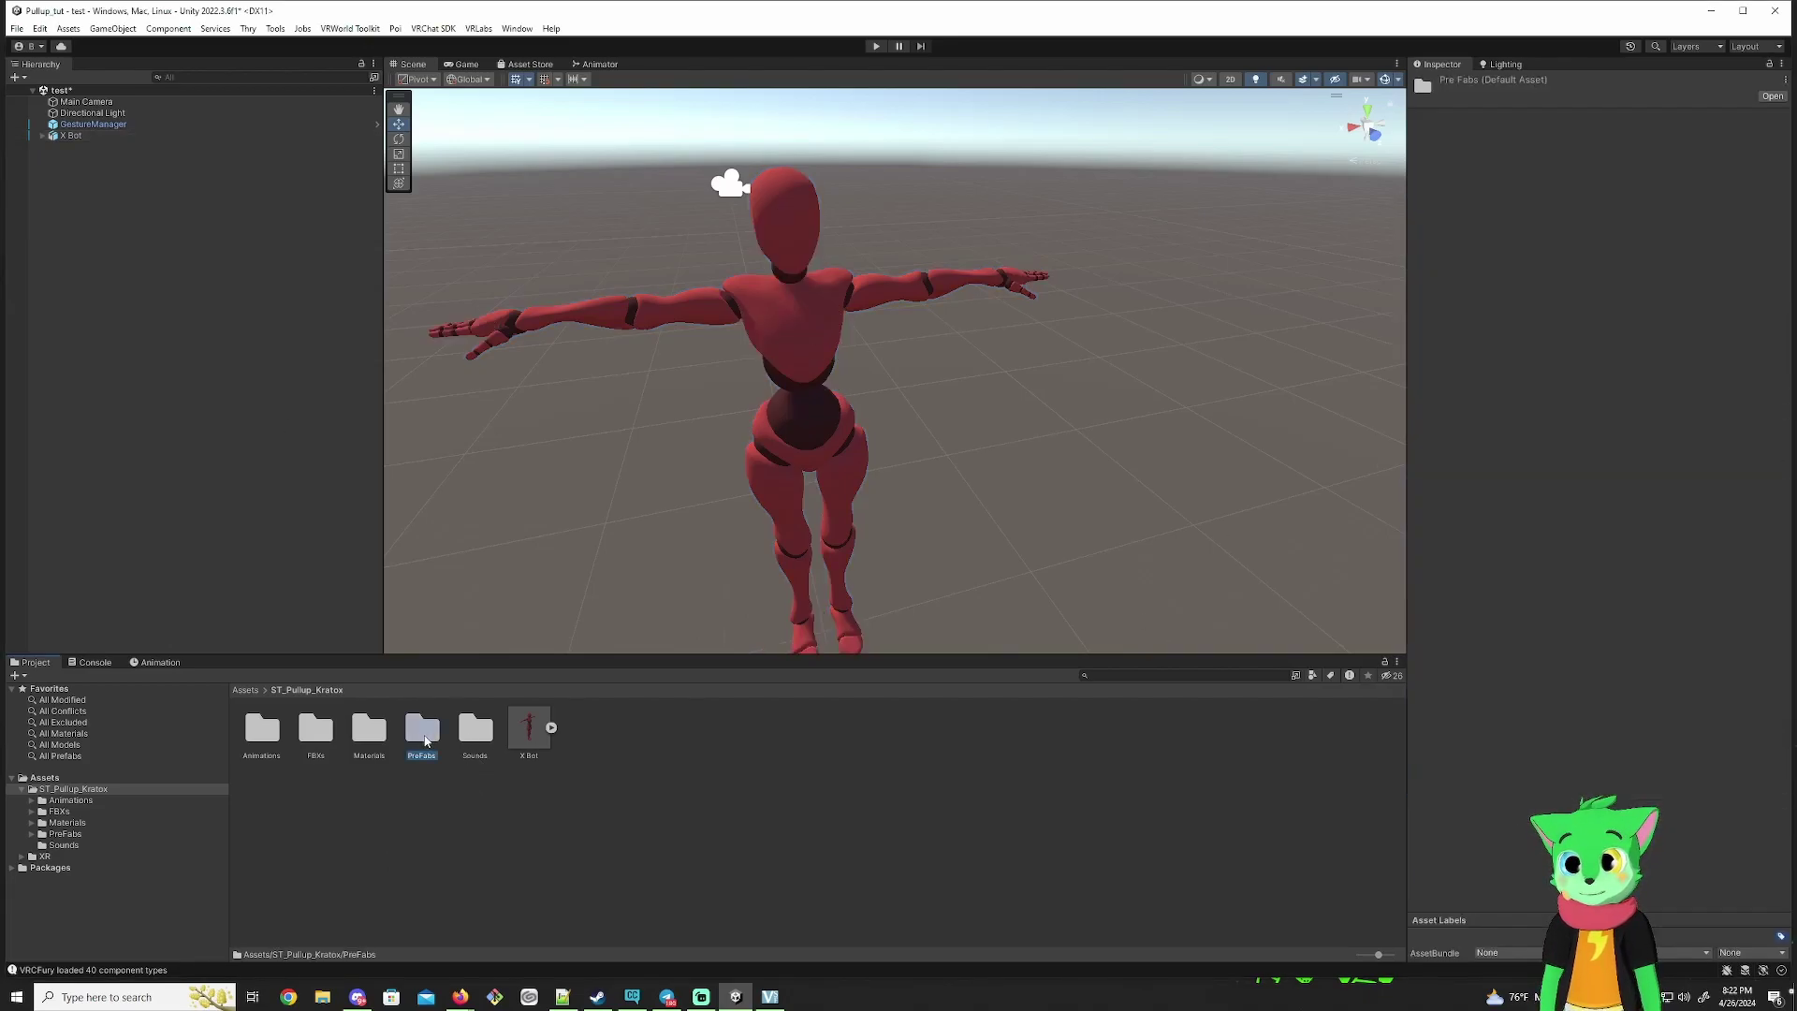
pyautogui.doubleClick(434, 736)
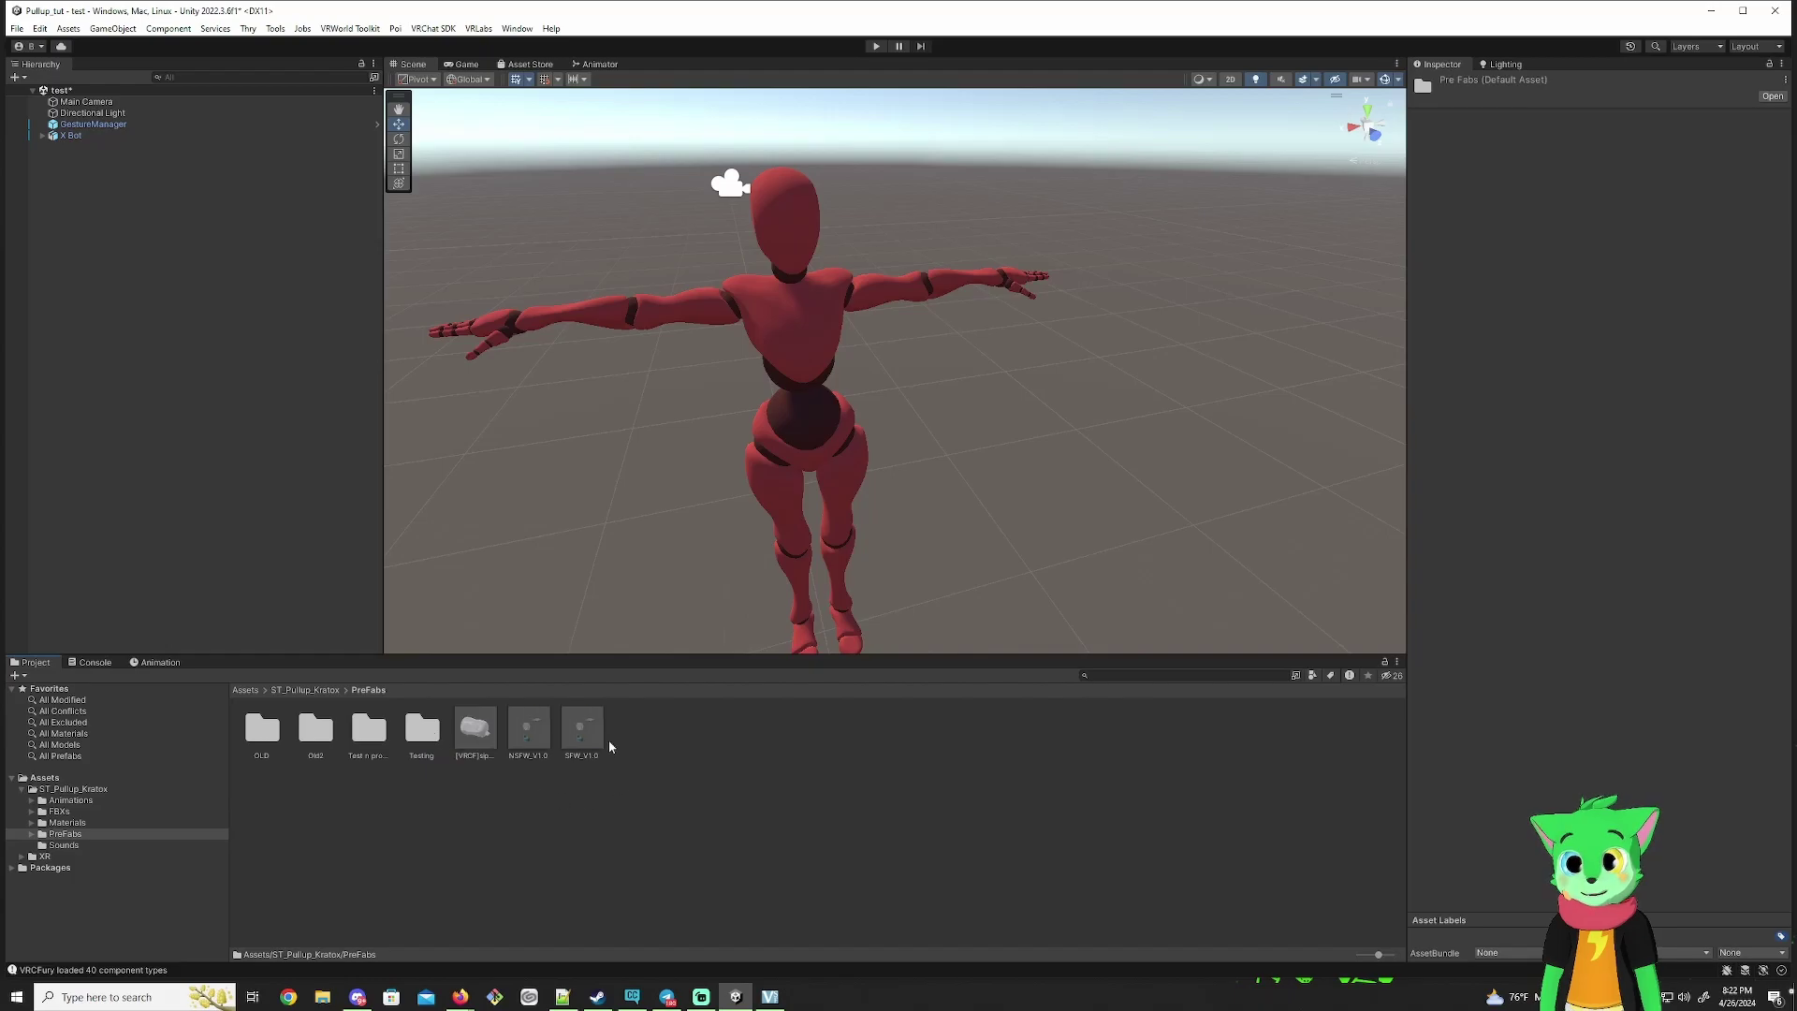
pyautogui.click(582, 737)
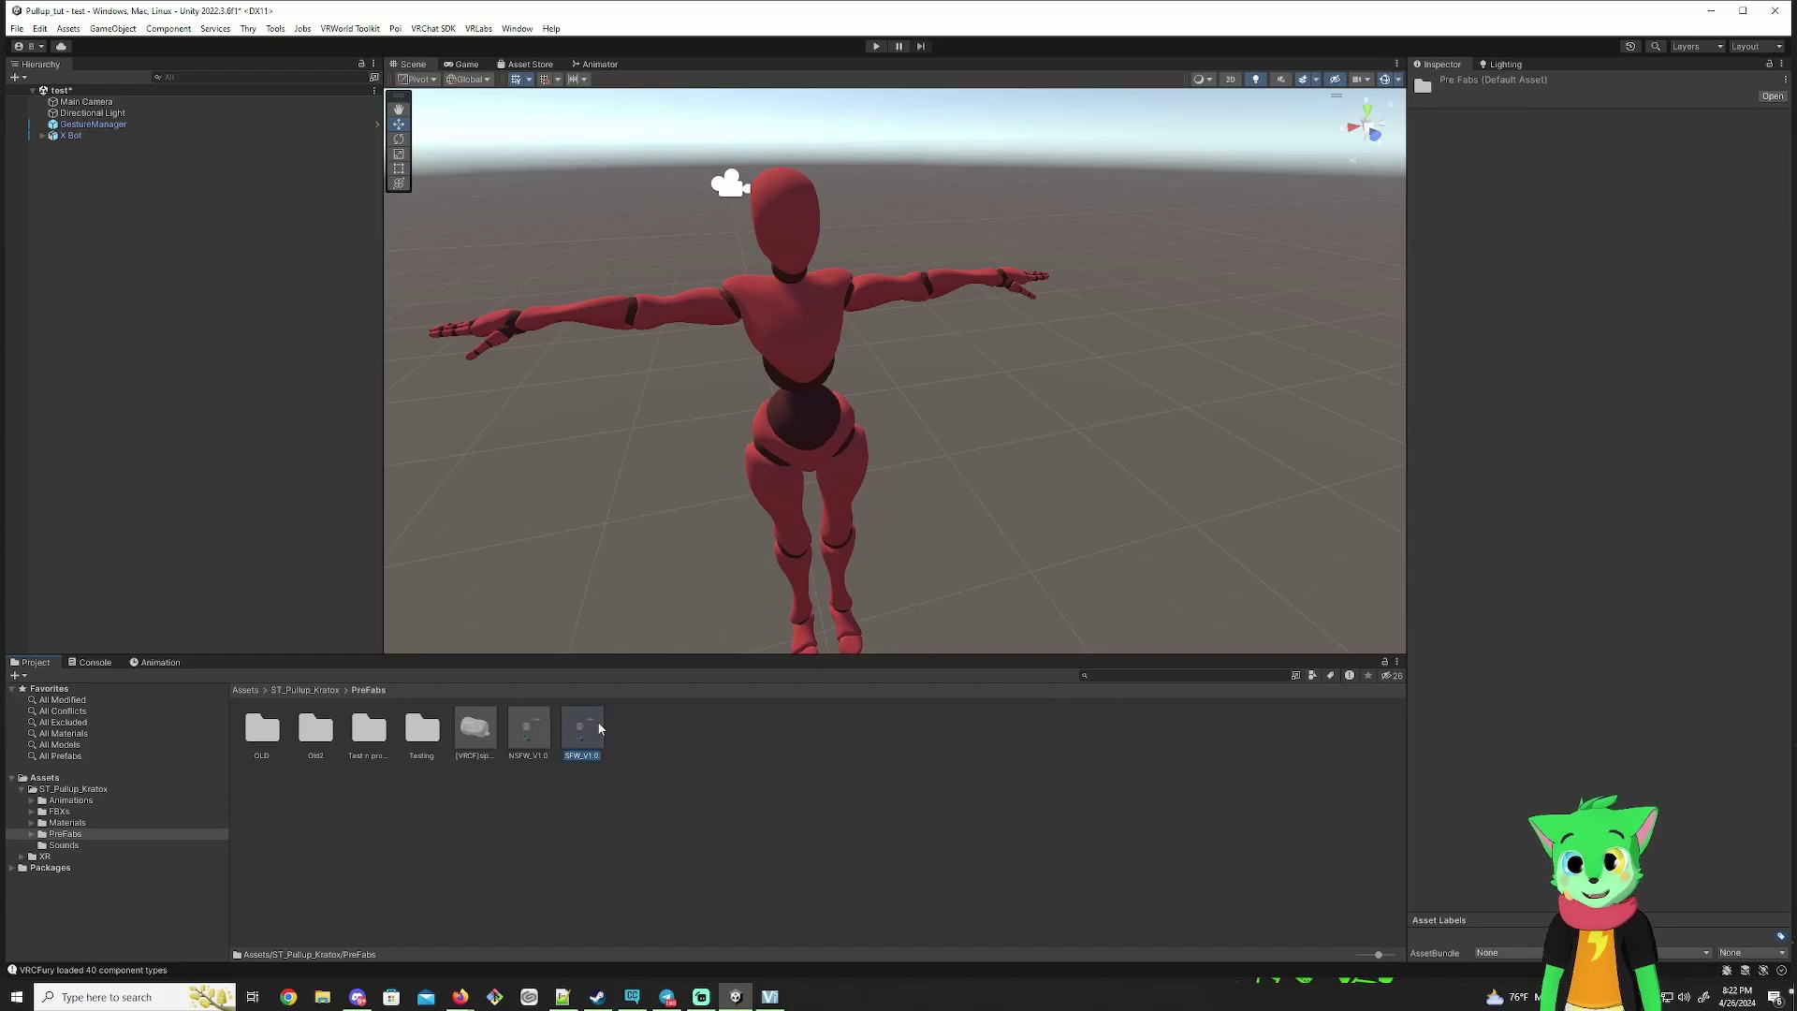
pyautogui.click(524, 740)
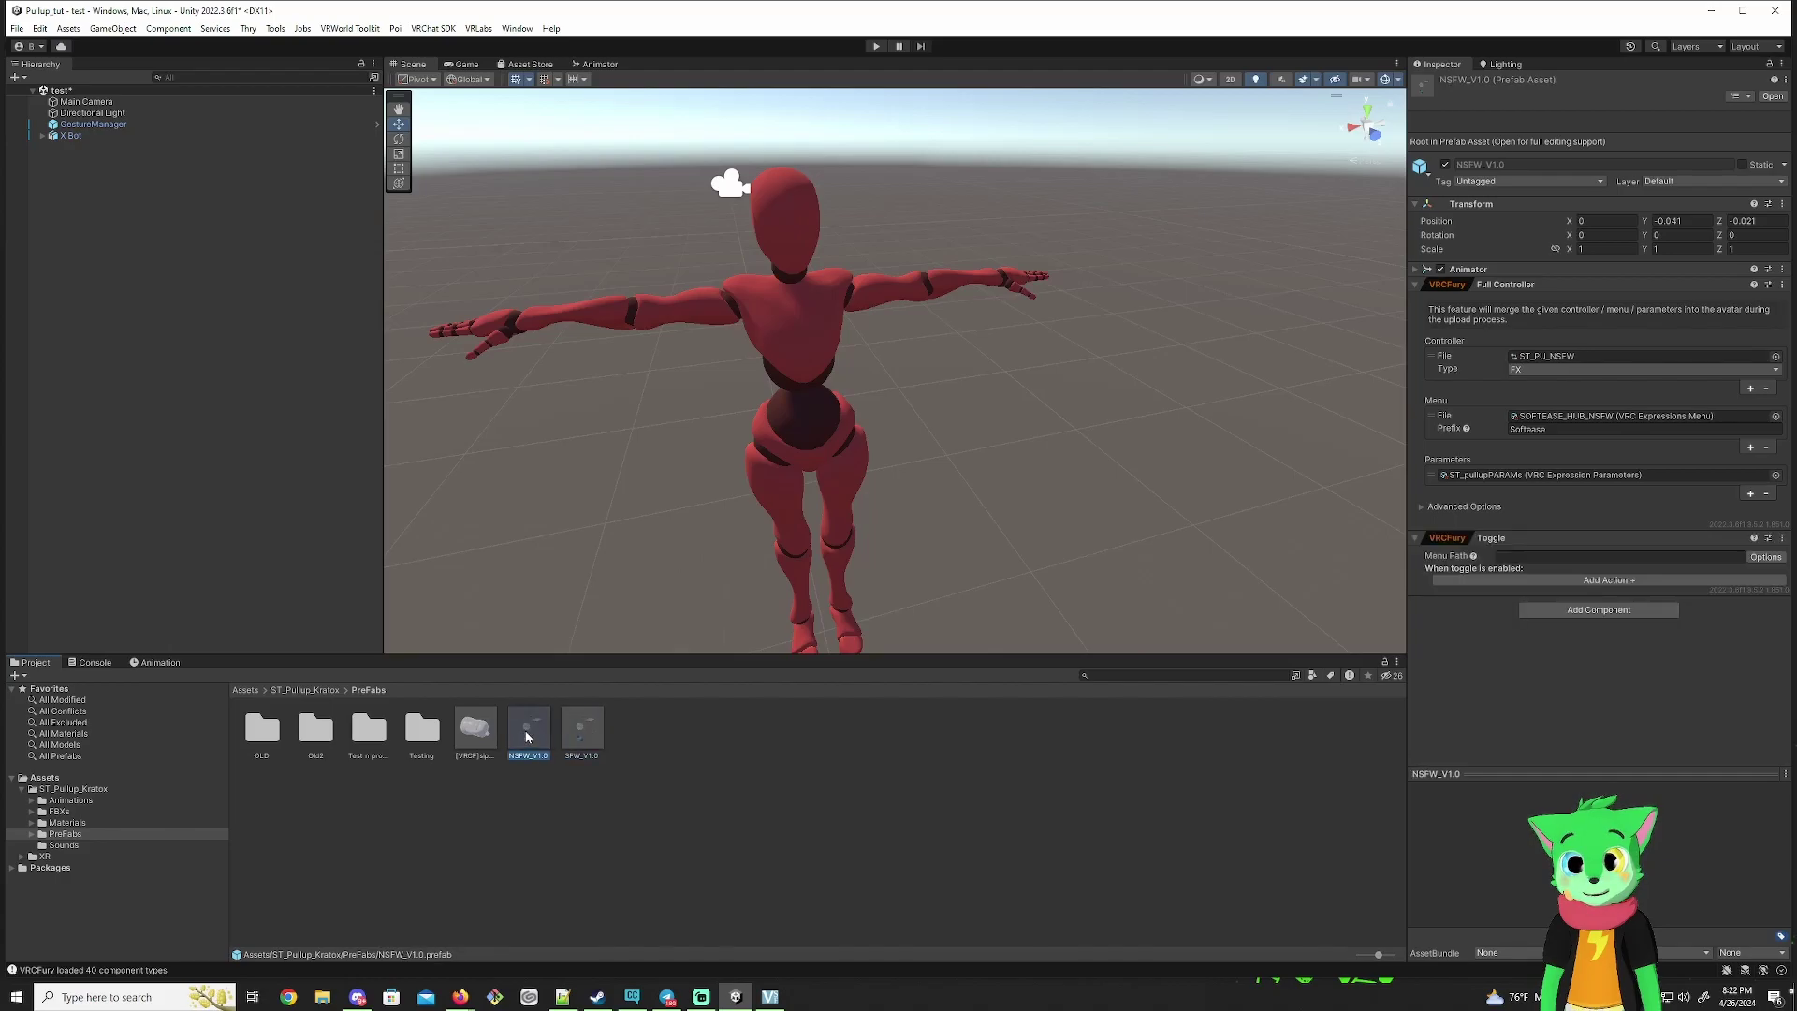
pyautogui.click(42, 136)
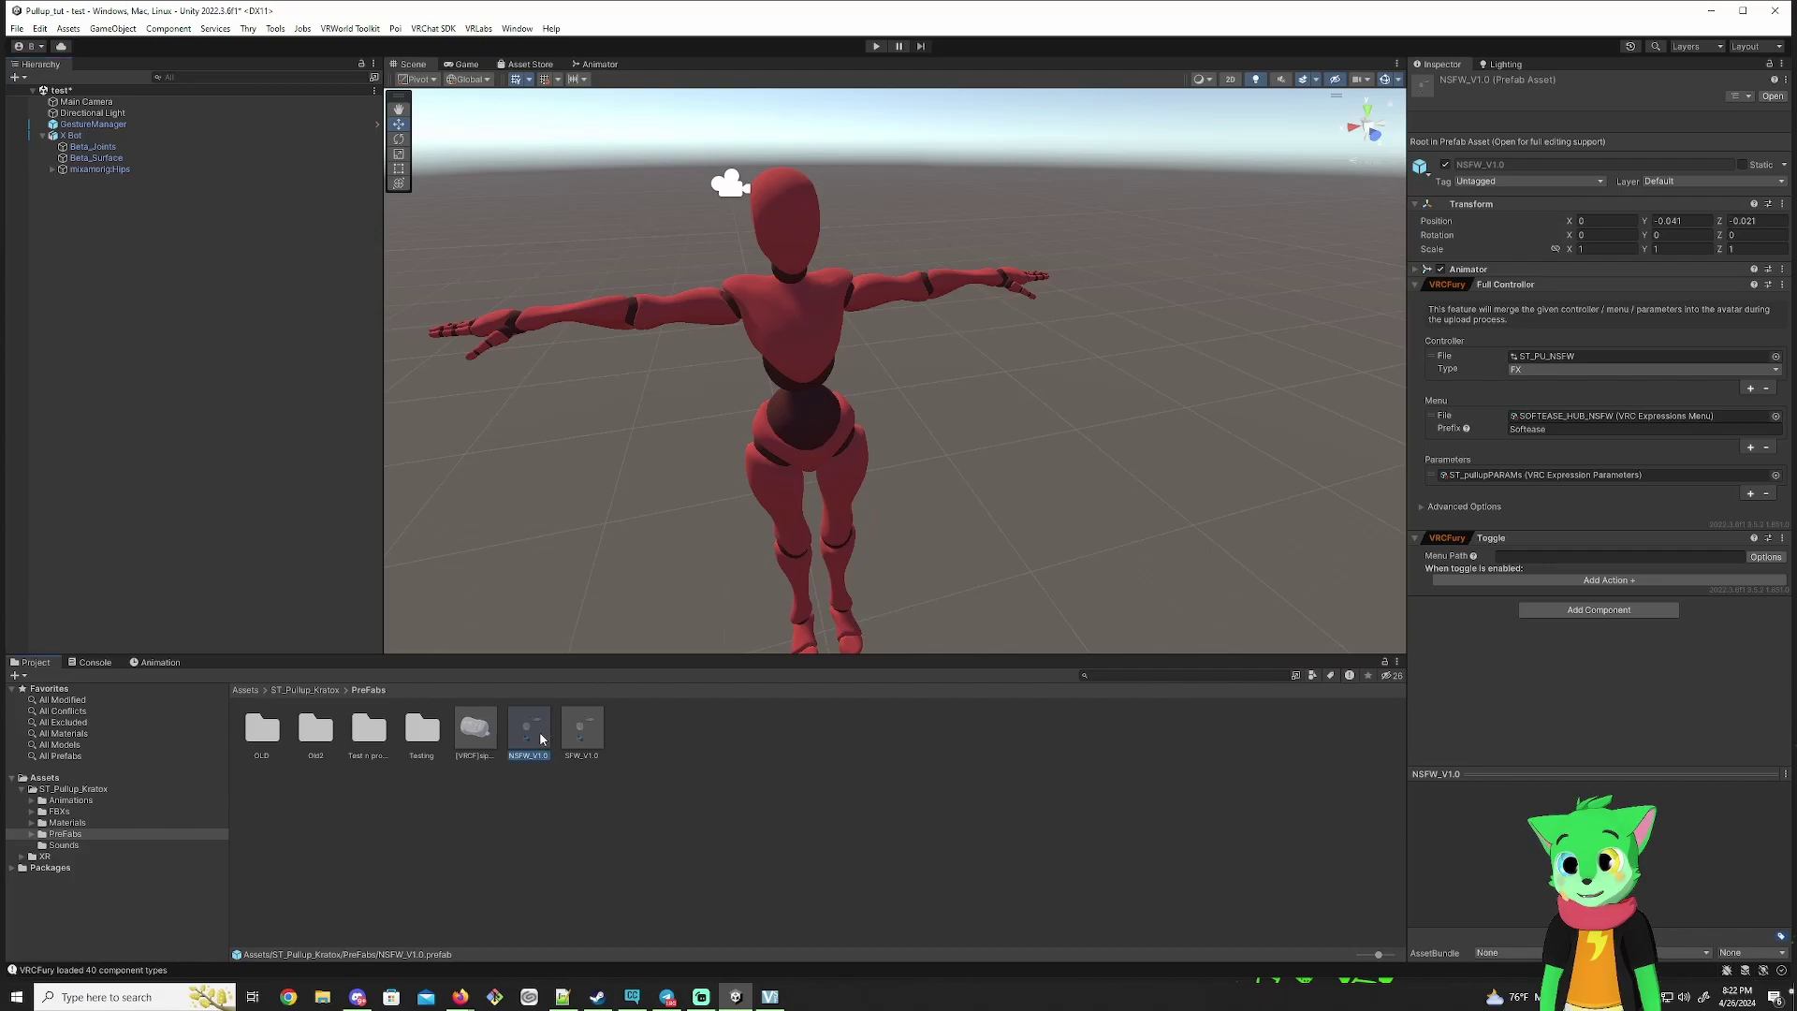
pyautogui.moveTo(540, 740); pyautogui.dragTo(69, 141)
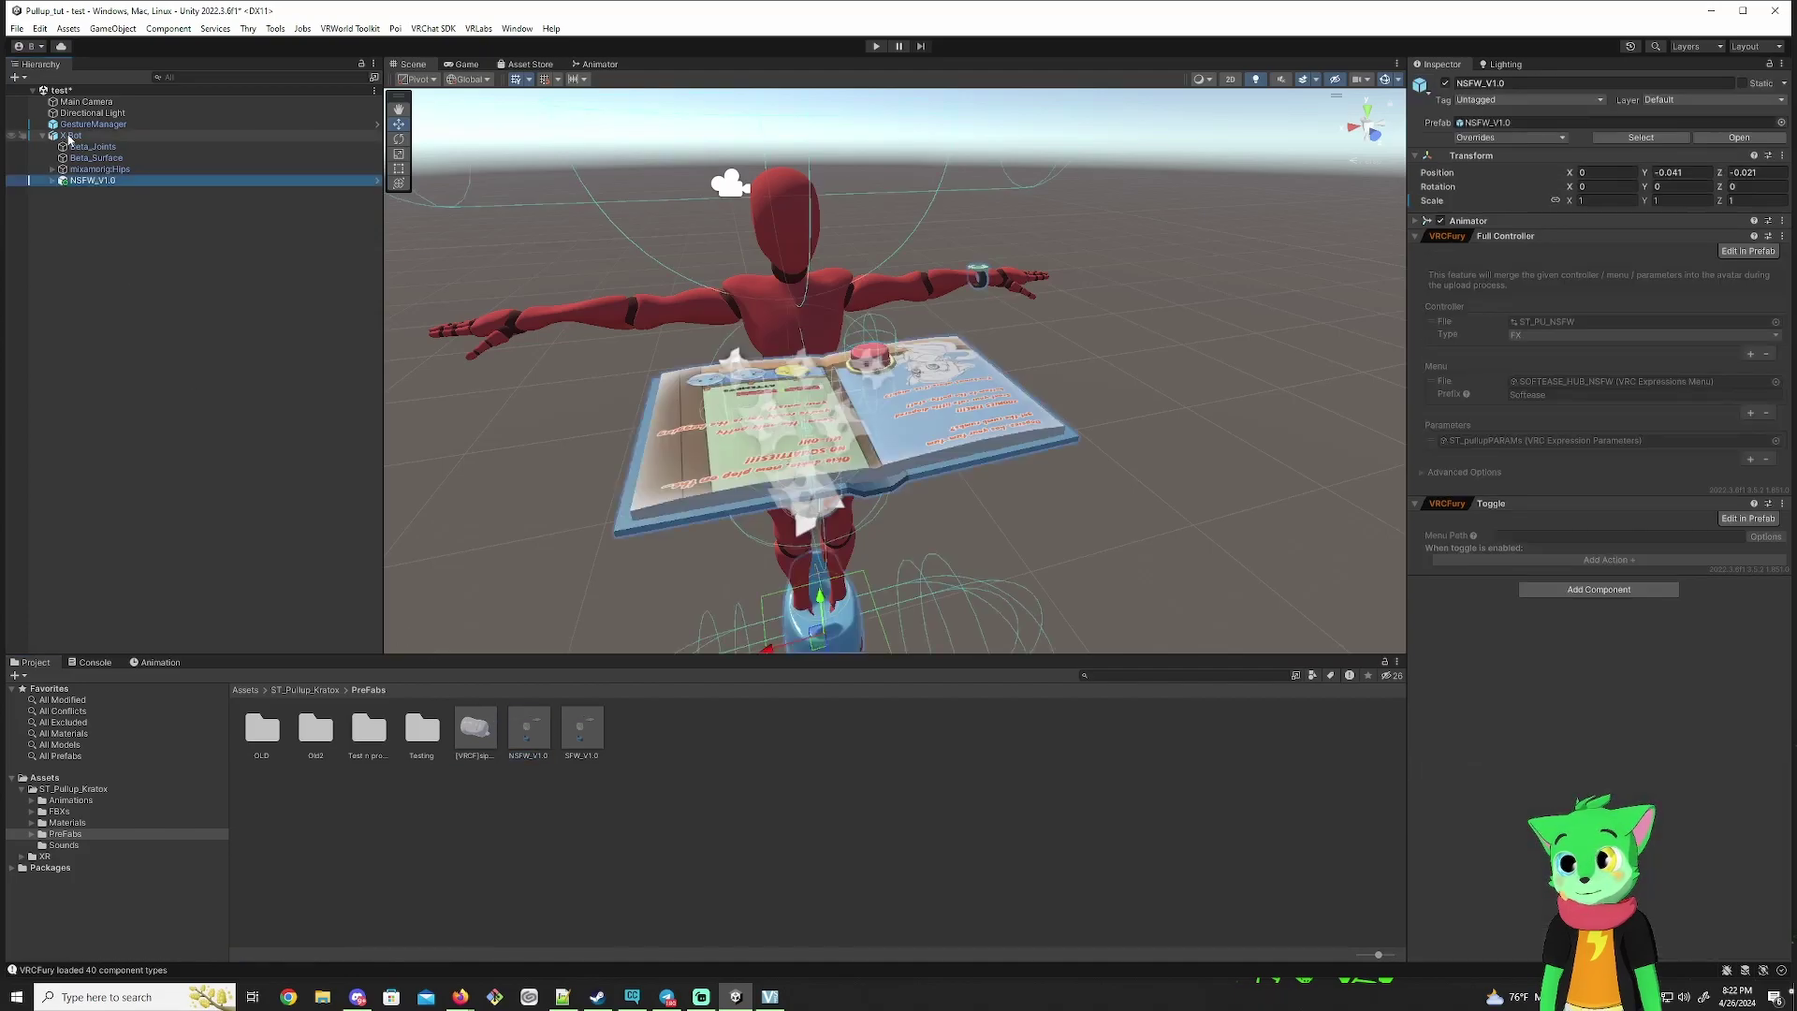
pyautogui.moveTo(931, 358); pyautogui.dragTo(480, 283, button='right')
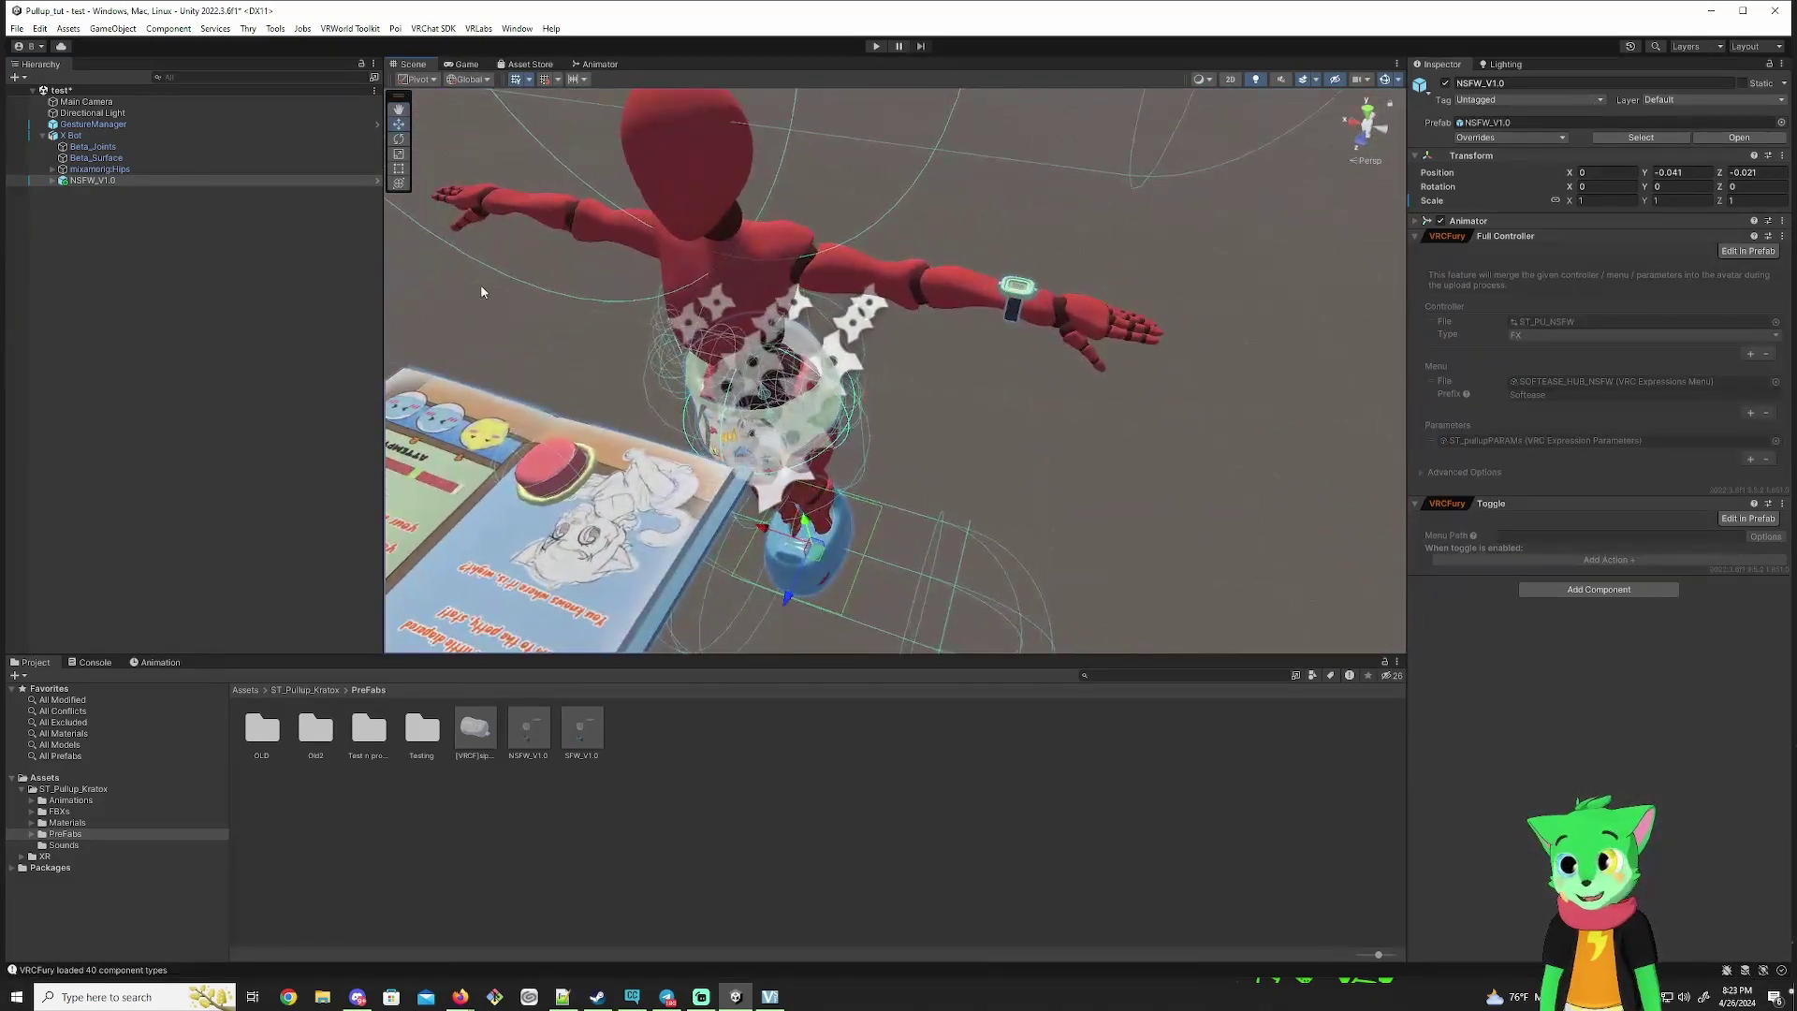
# Step: Expand NSFW_V1.0 and frame its Potty_Watch object in the Scene view
pyautogui.click(52, 184)
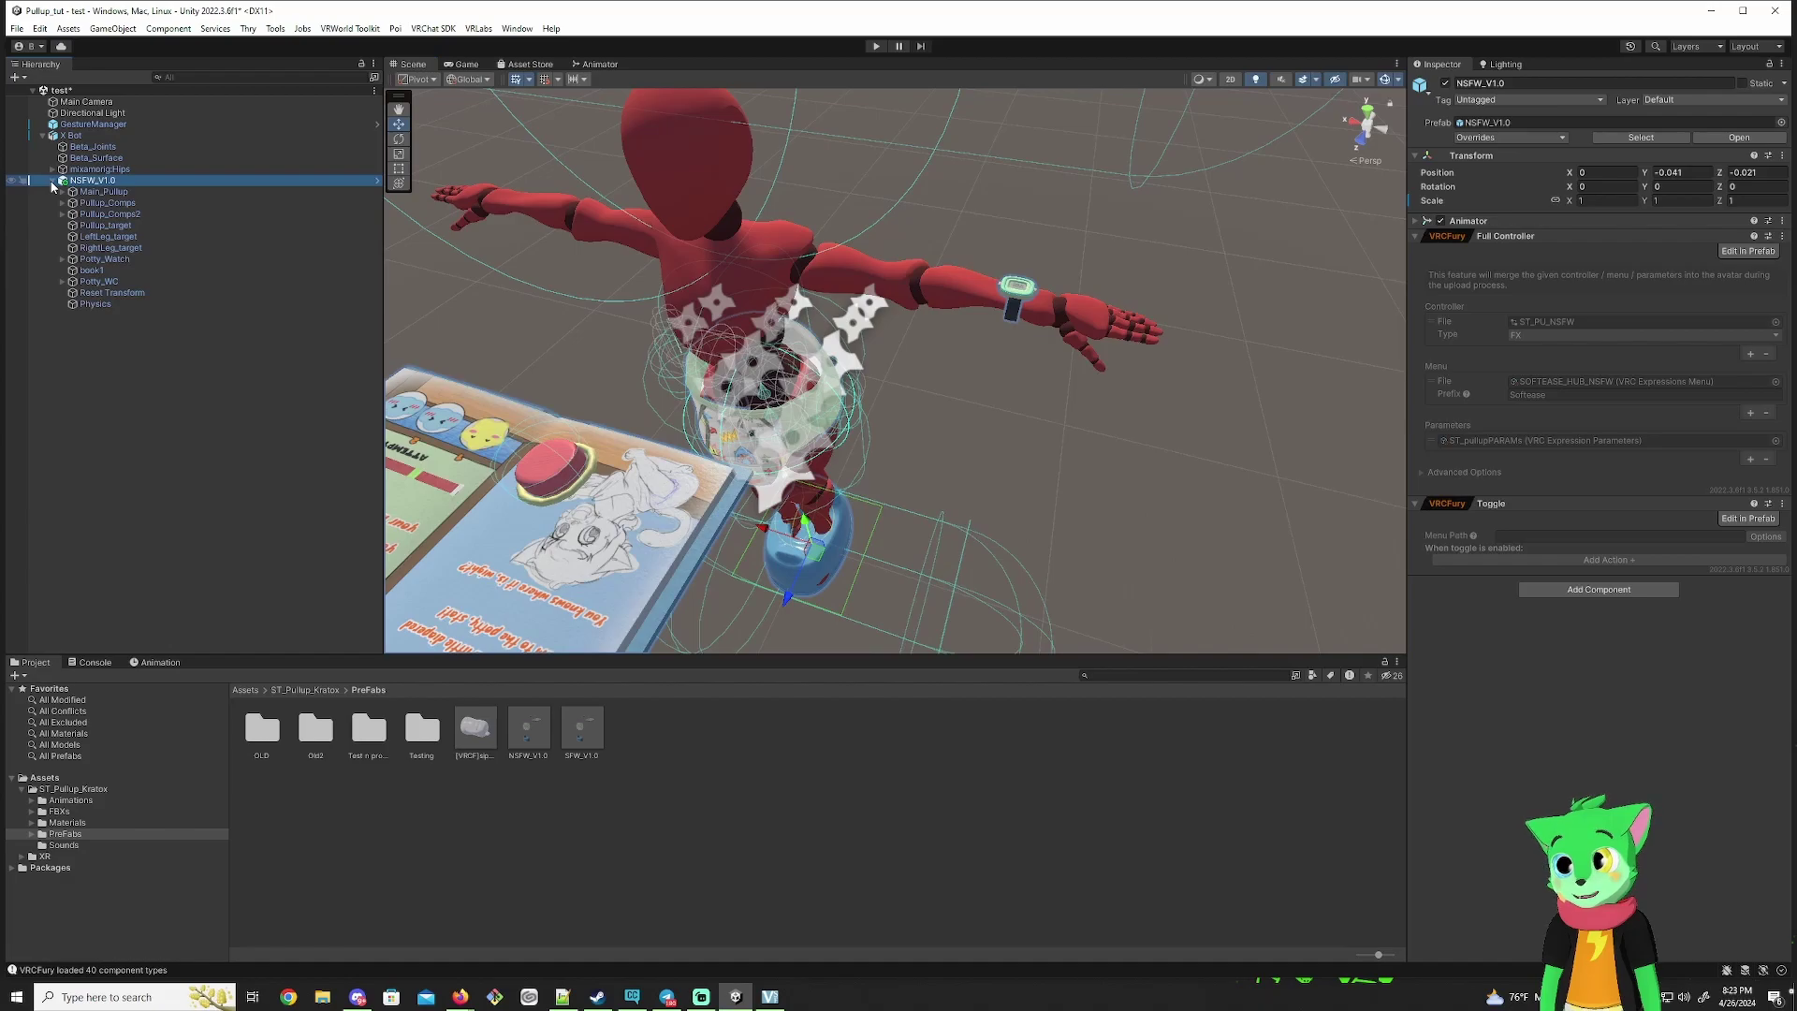
pyautogui.doubleClick(105, 259)
pyautogui.keyDown('alt'); pyautogui.moveTo(646, 309); pyautogui.dragTo(803, 332); pyautogui.keyUp('alt')
# Step: Rotate book1 to lie open and move it onto the avatar's left hand, Z 0.088
pyautogui.doubleClick(82, 272)
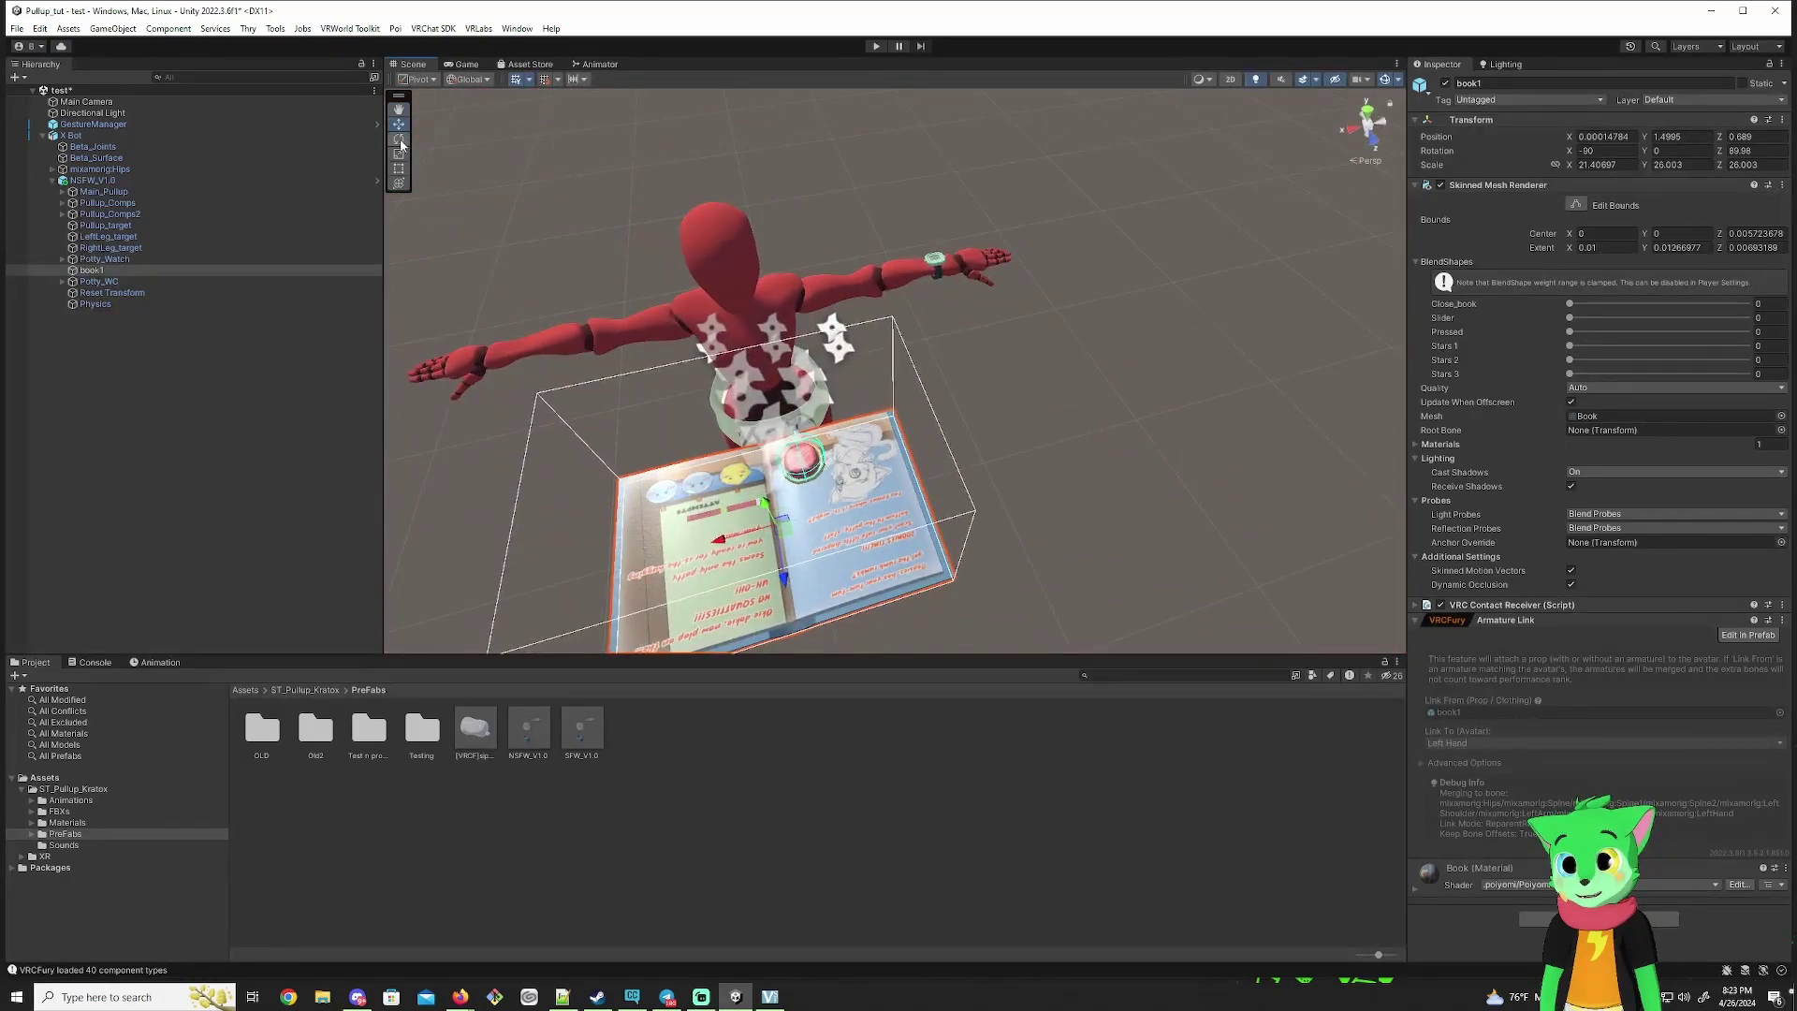
pyautogui.moveTo(789, 503); pyautogui.dragTo(526, 458)
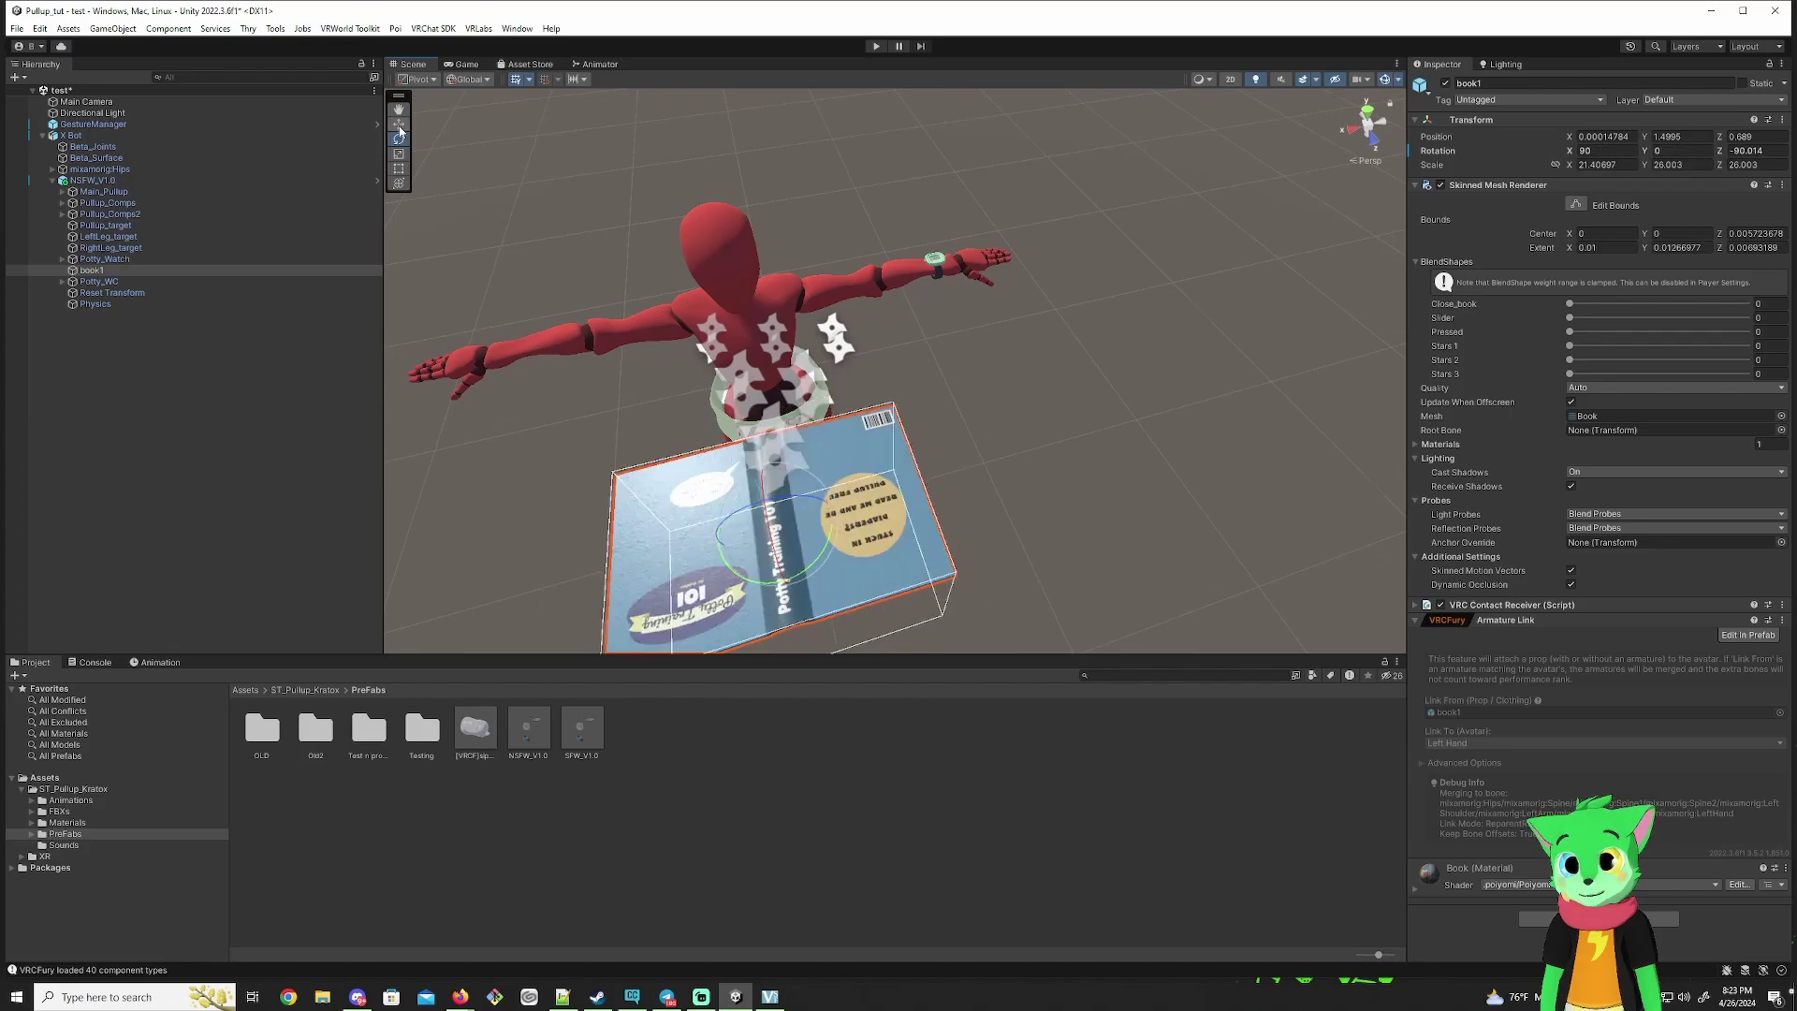
pyautogui.moveTo(782, 530); pyautogui.dragTo(1025, 271)
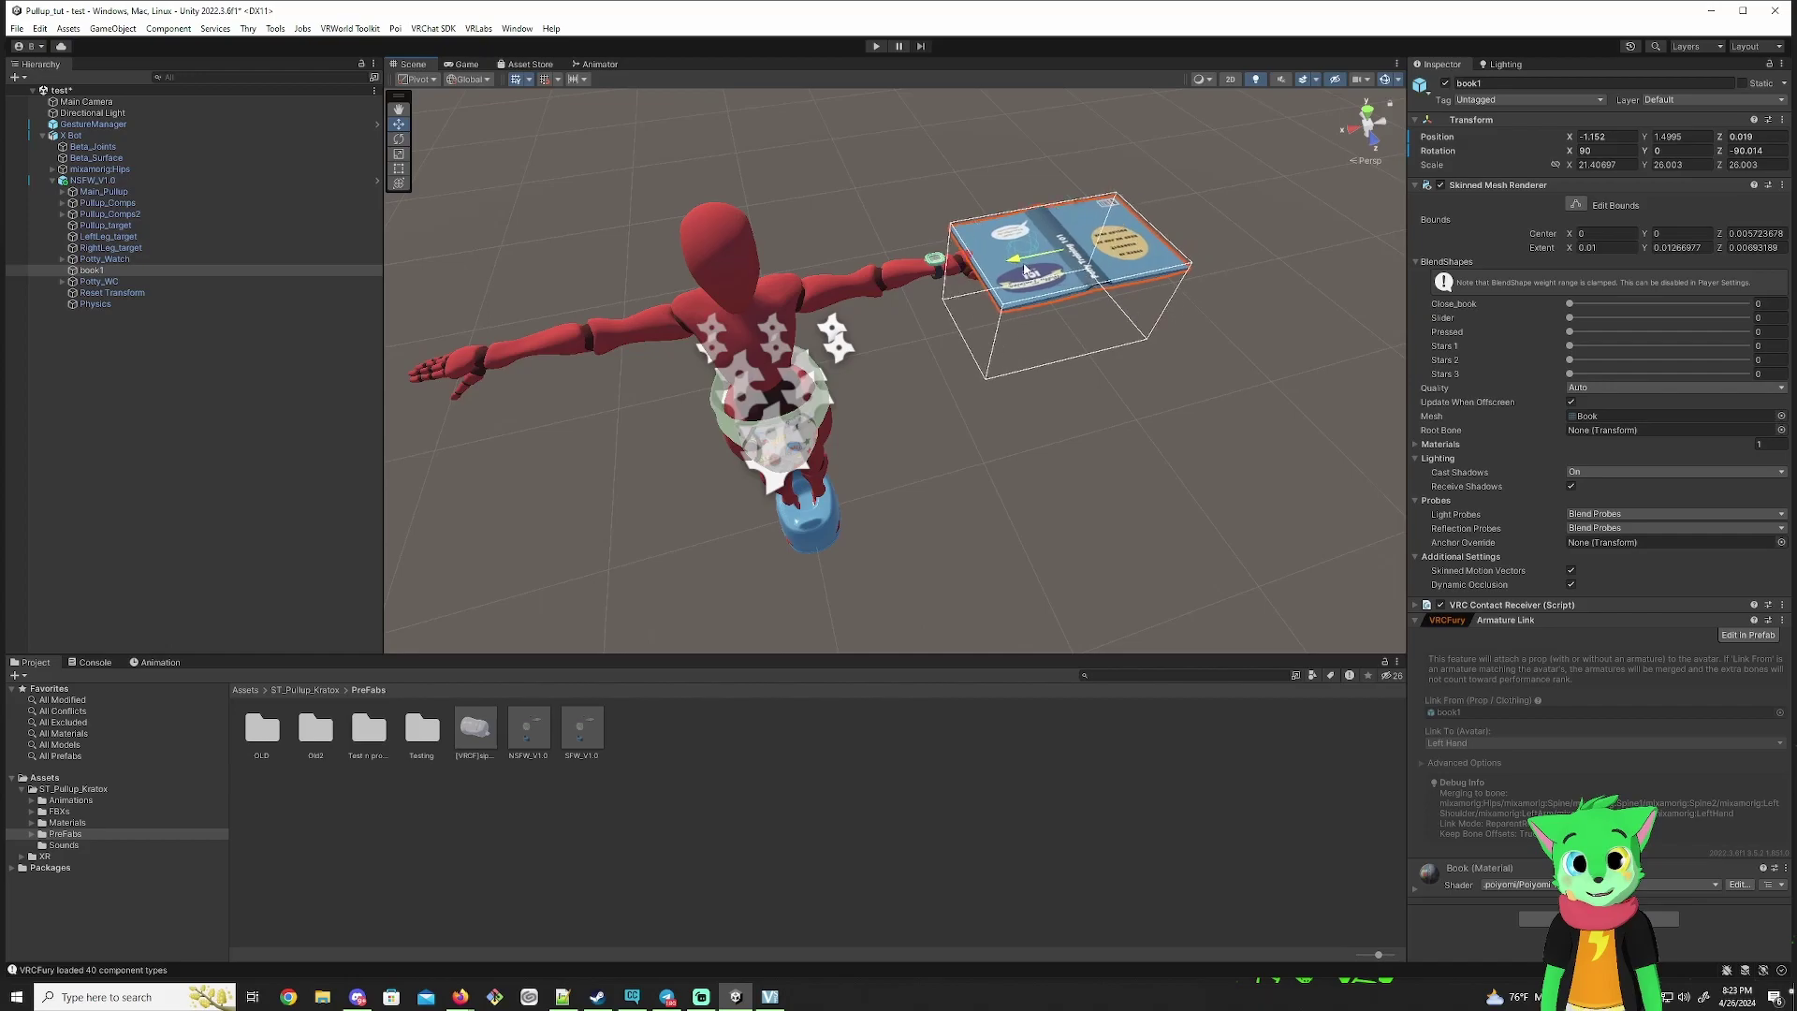
pyautogui.moveTo(1080, 206); pyautogui.dragTo(1082, 277)
pyautogui.scroll(5, 992, 224)
pyautogui.keyDown('alt'); pyautogui.moveTo(1082, 277); pyautogui.dragTo(932, 247); pyautogui.keyUp('alt')
pyautogui.scroll(-5, 933, 253)
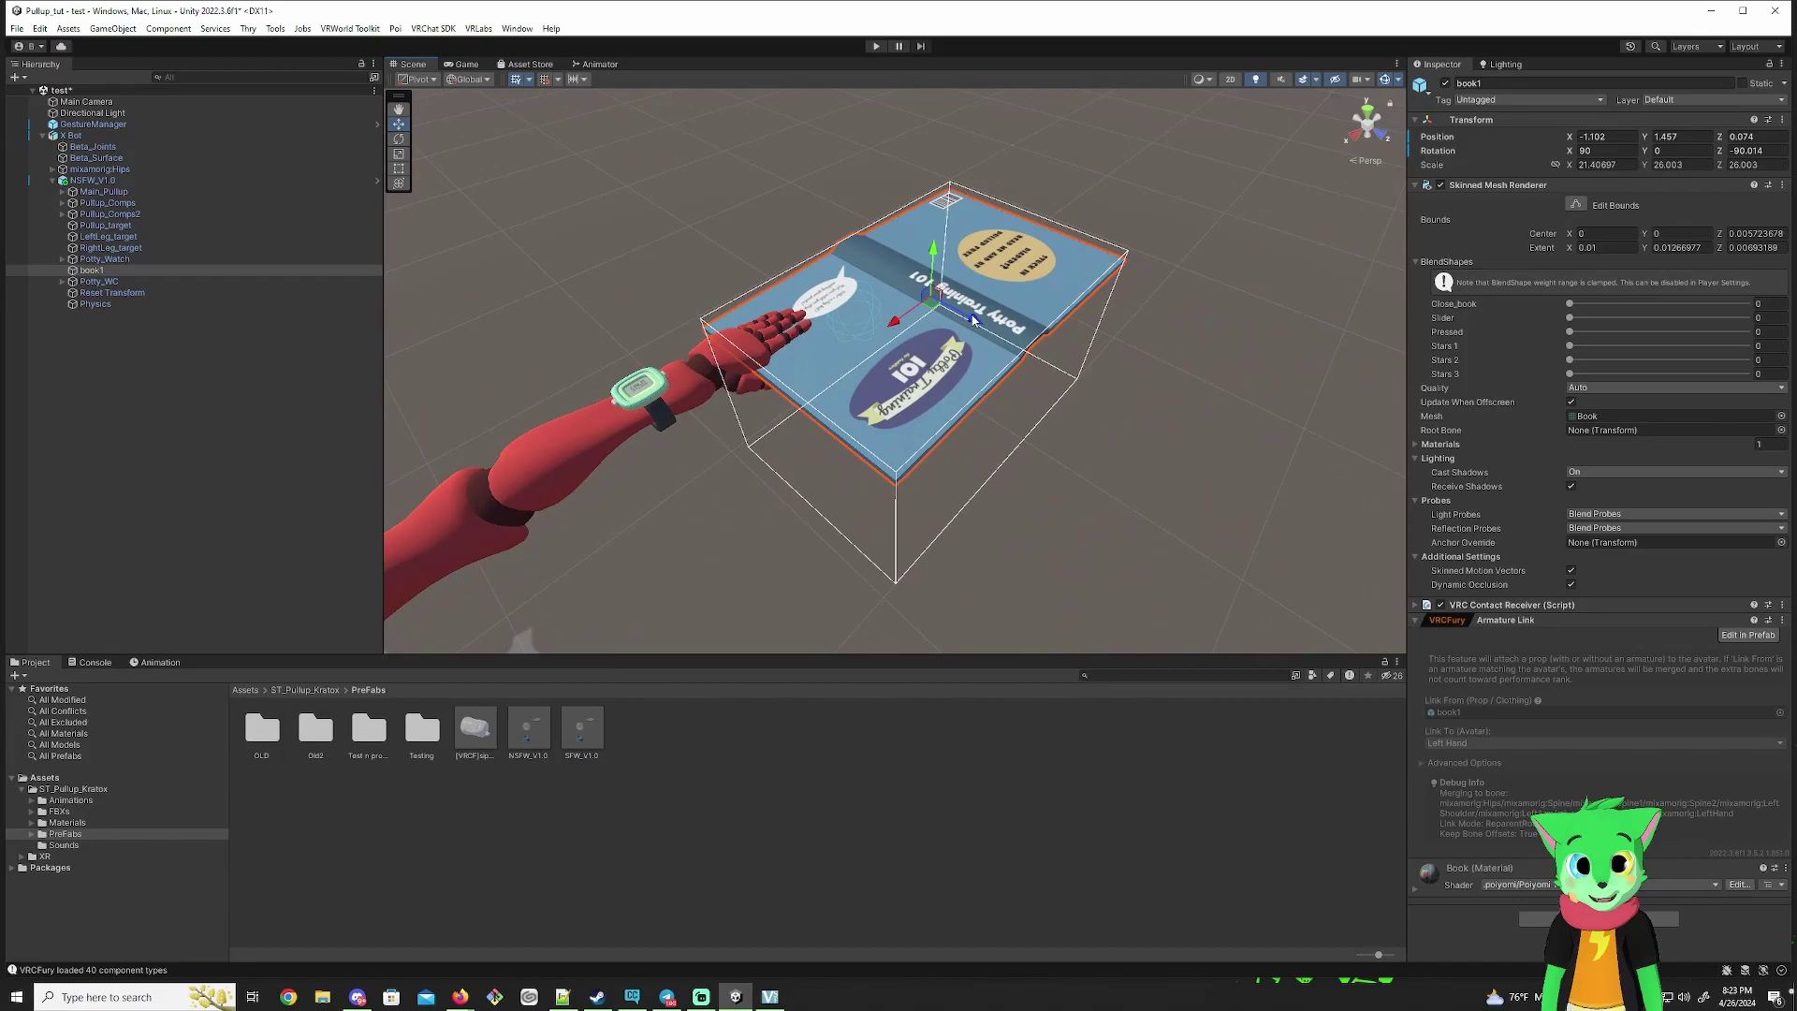
pyautogui.moveTo(973, 320); pyautogui.dragTo(980, 323)
pyautogui.keyDown('alt'); pyautogui.moveTo(894, 362); pyautogui.dragTo(711, 188); pyautogui.keyUp('alt')
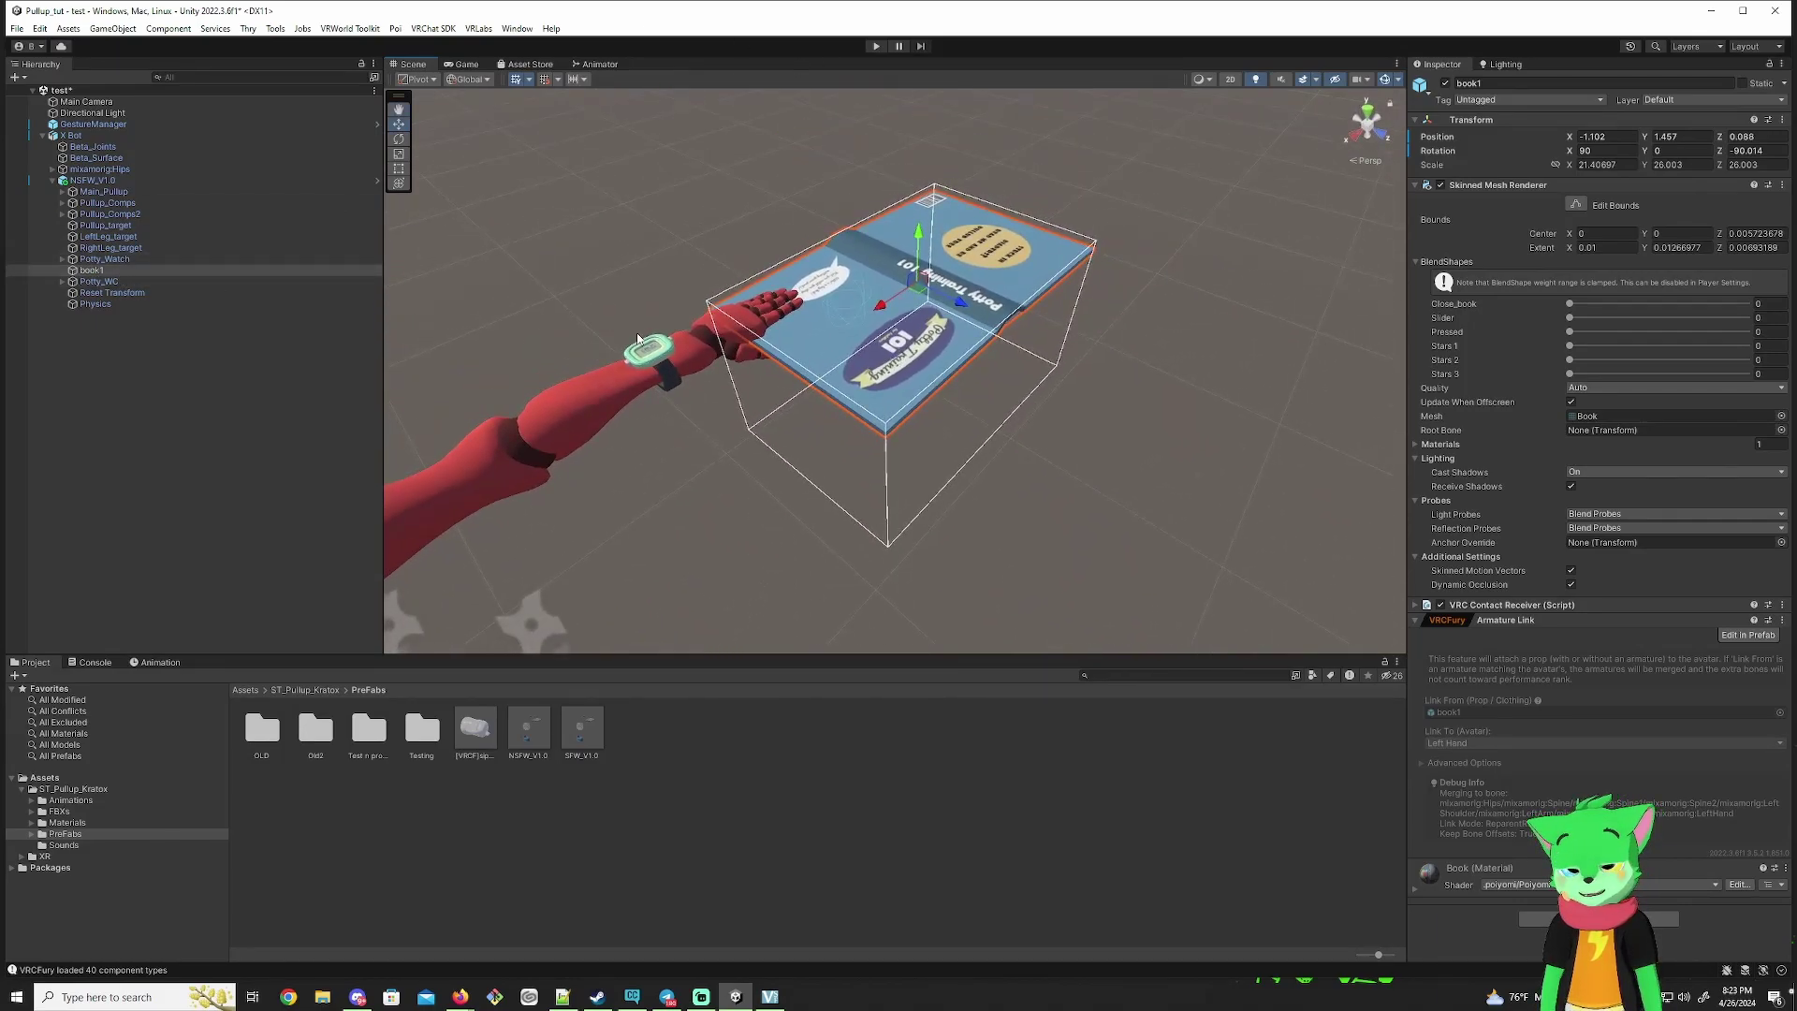
pyautogui.moveTo(845, 346); pyautogui.dragTo(914, 294, button='right')
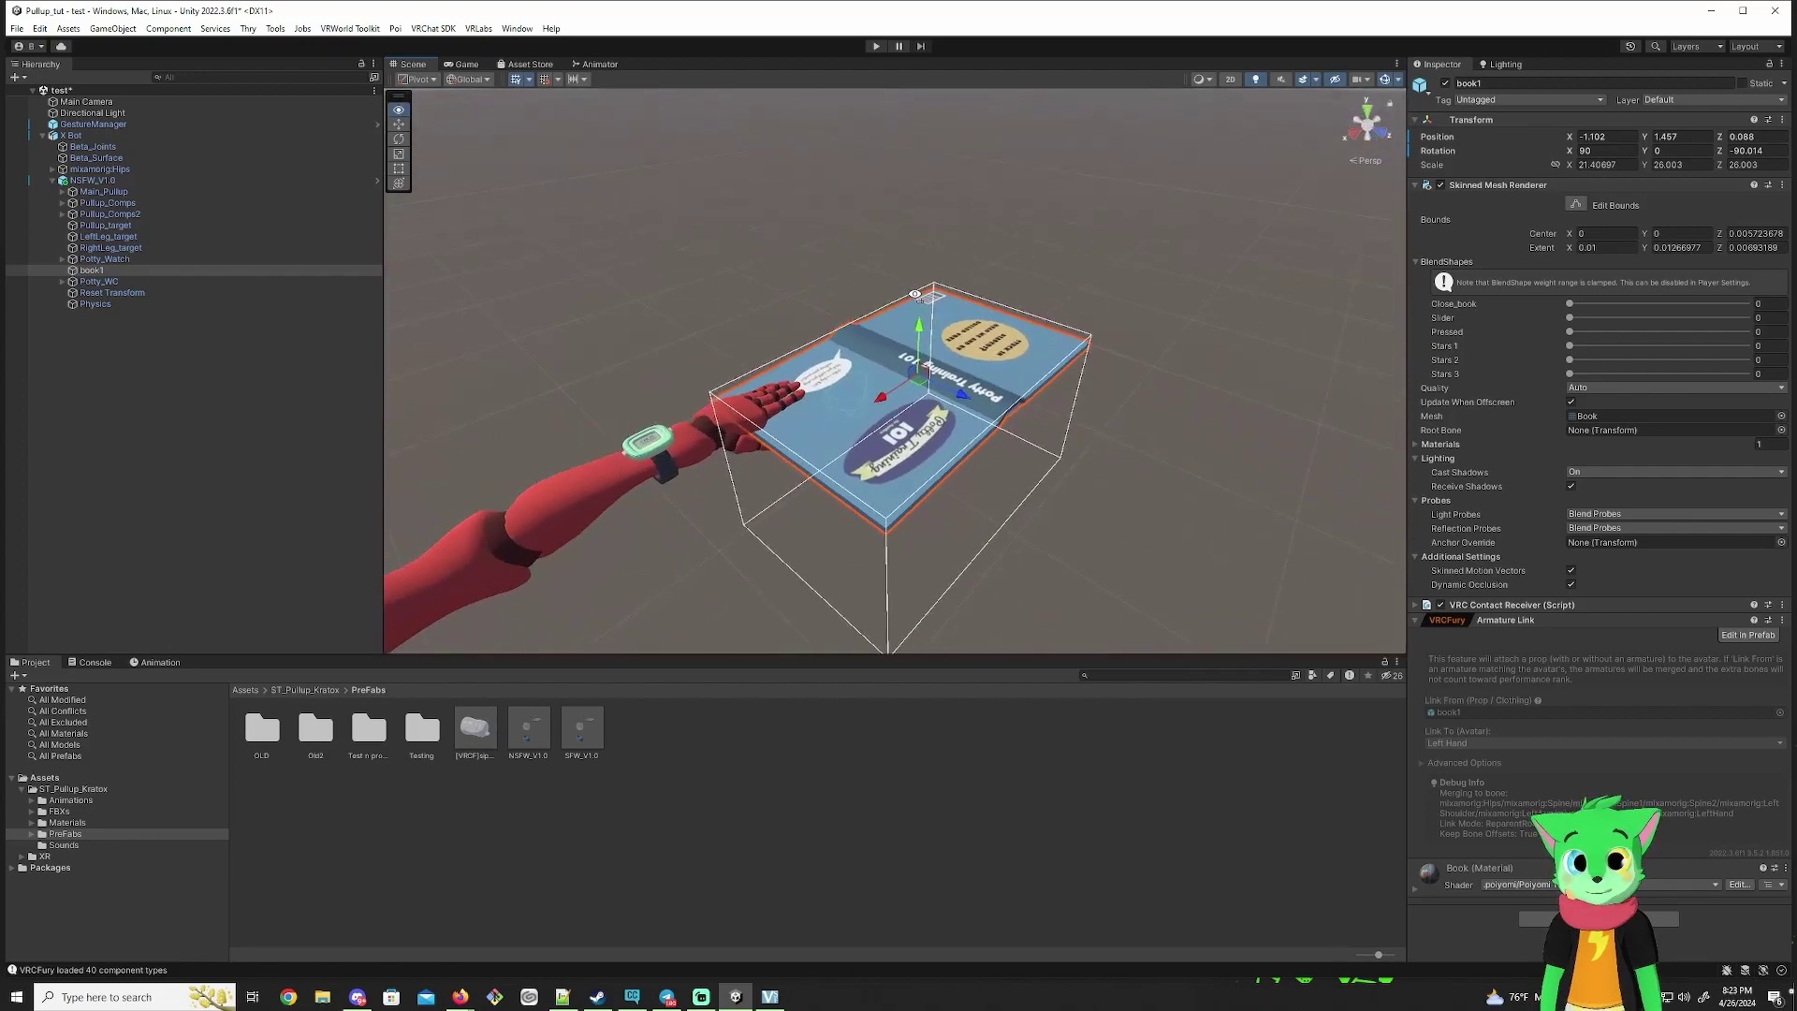
pyautogui.click(1748, 635)
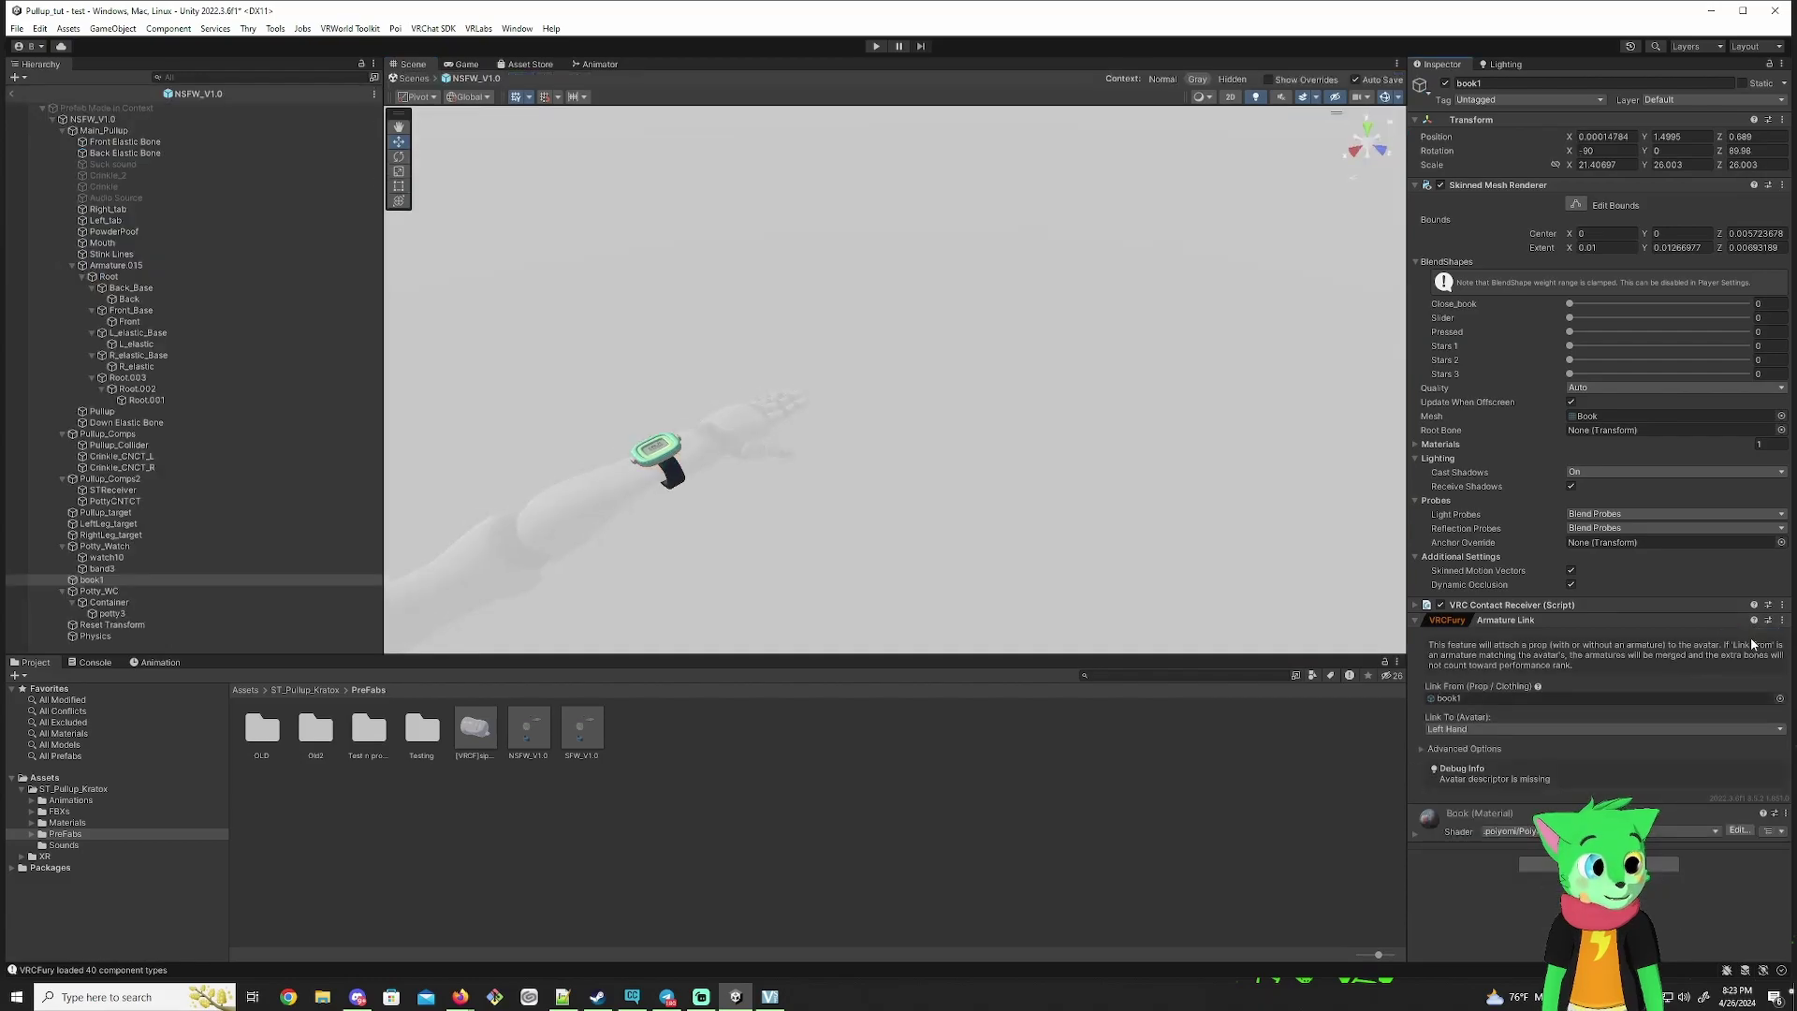
pyautogui.click(15, 99)
# Step: Frame Potty_WC, select potty3, and raise its Tall blendshape to 74.6 and Back_tall to 80.4
pyautogui.click(98, 281)
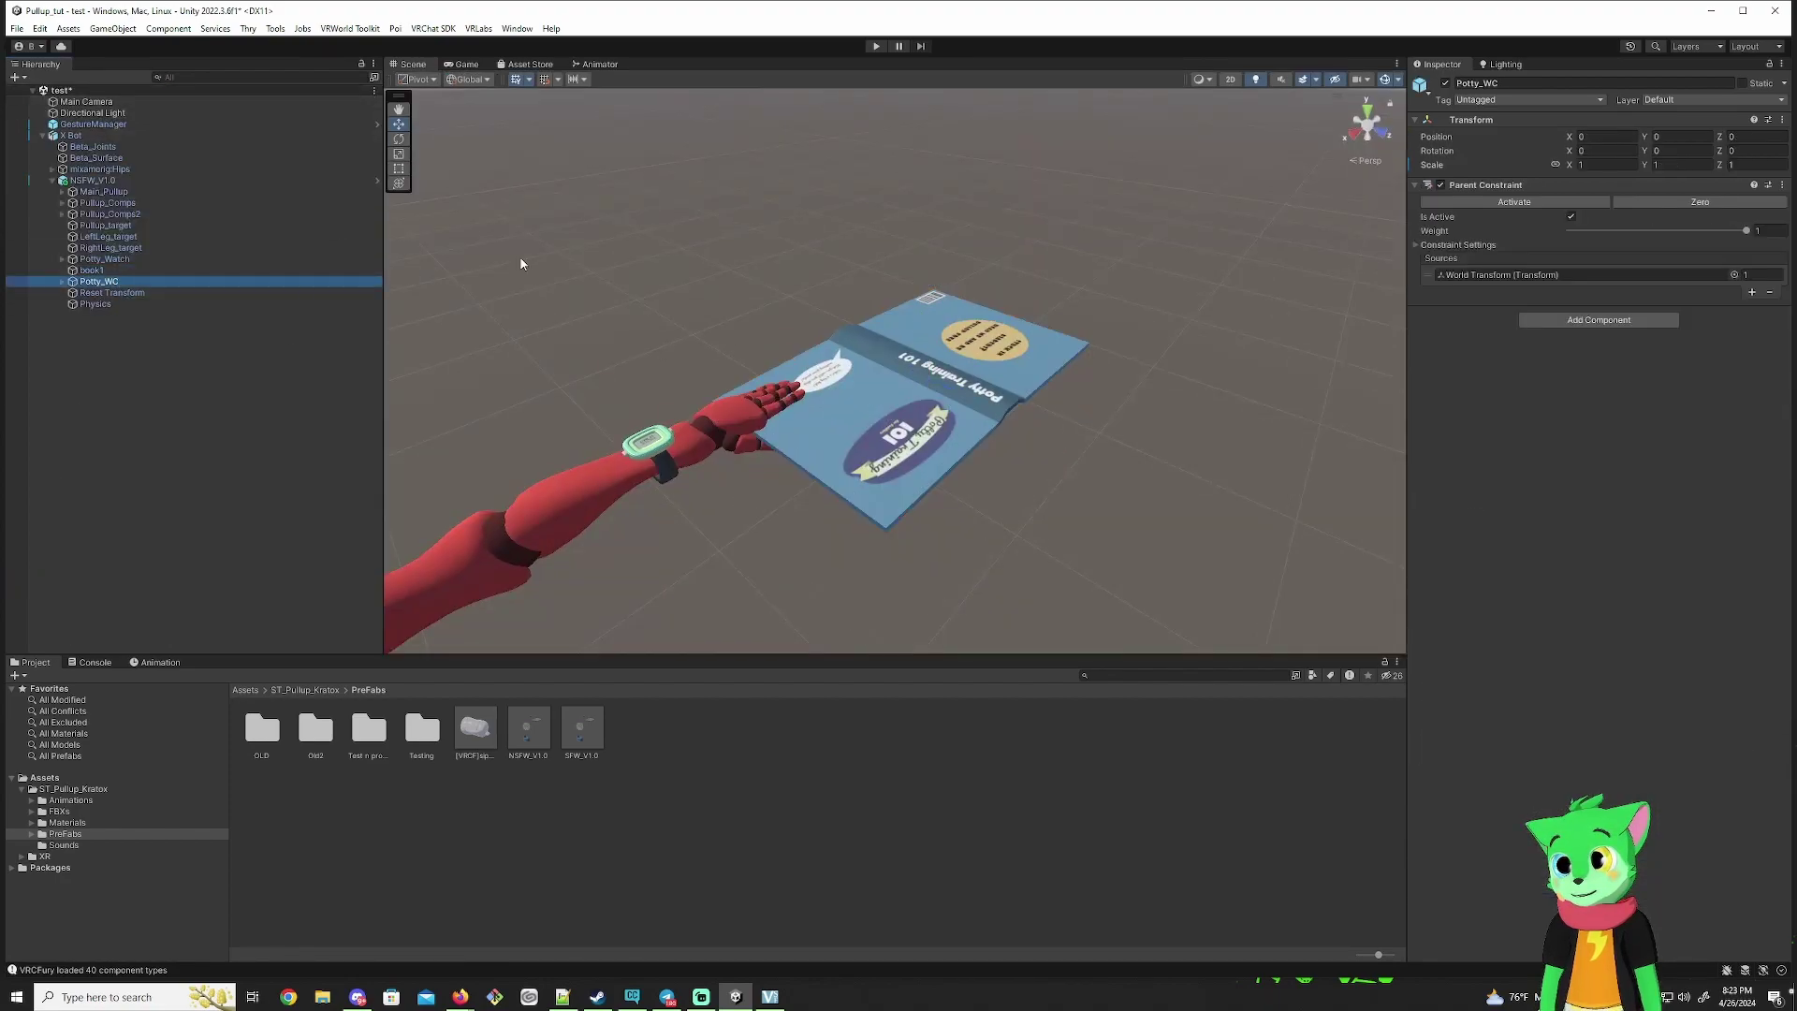
pyautogui.press('f')
pyautogui.keyDown('alt'); pyautogui.moveTo(486, 283); pyautogui.dragTo(1023, 272); pyautogui.keyUp('alt')
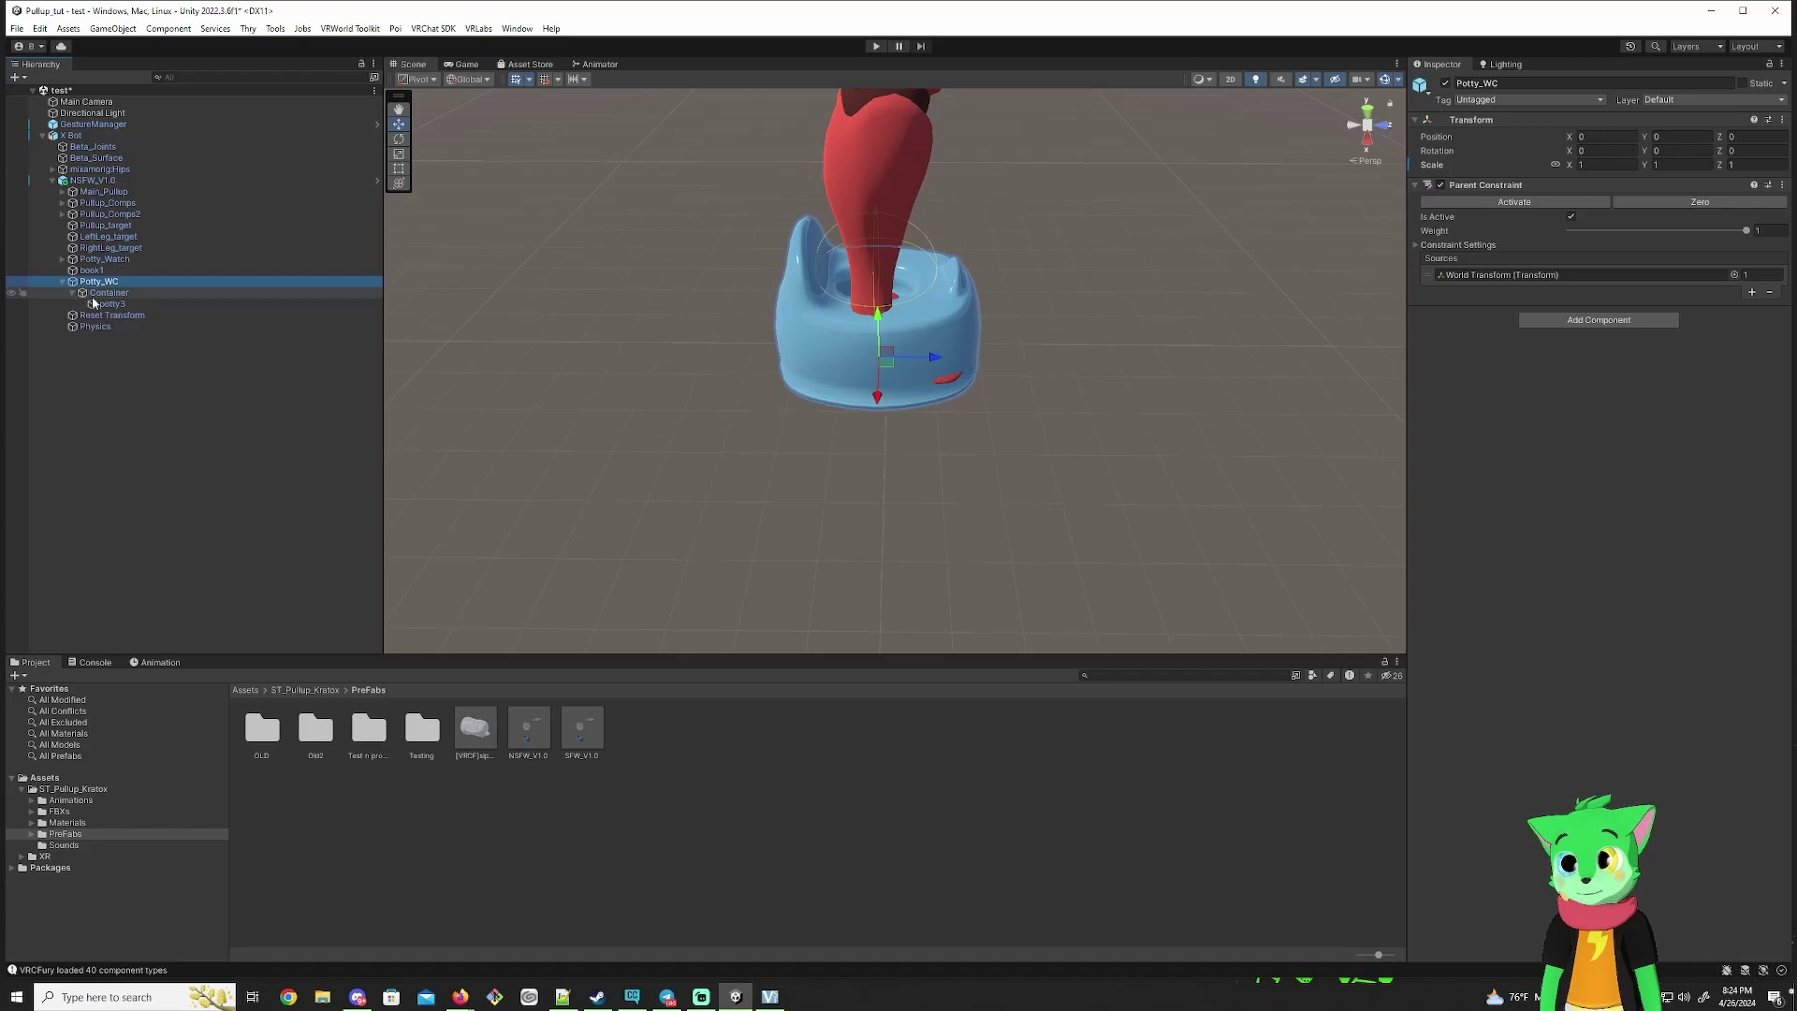
pyautogui.click(94, 302)
pyautogui.keyDown('alt'); pyautogui.moveTo(823, 319); pyautogui.dragTo(955, 326); pyautogui.keyUp('alt')
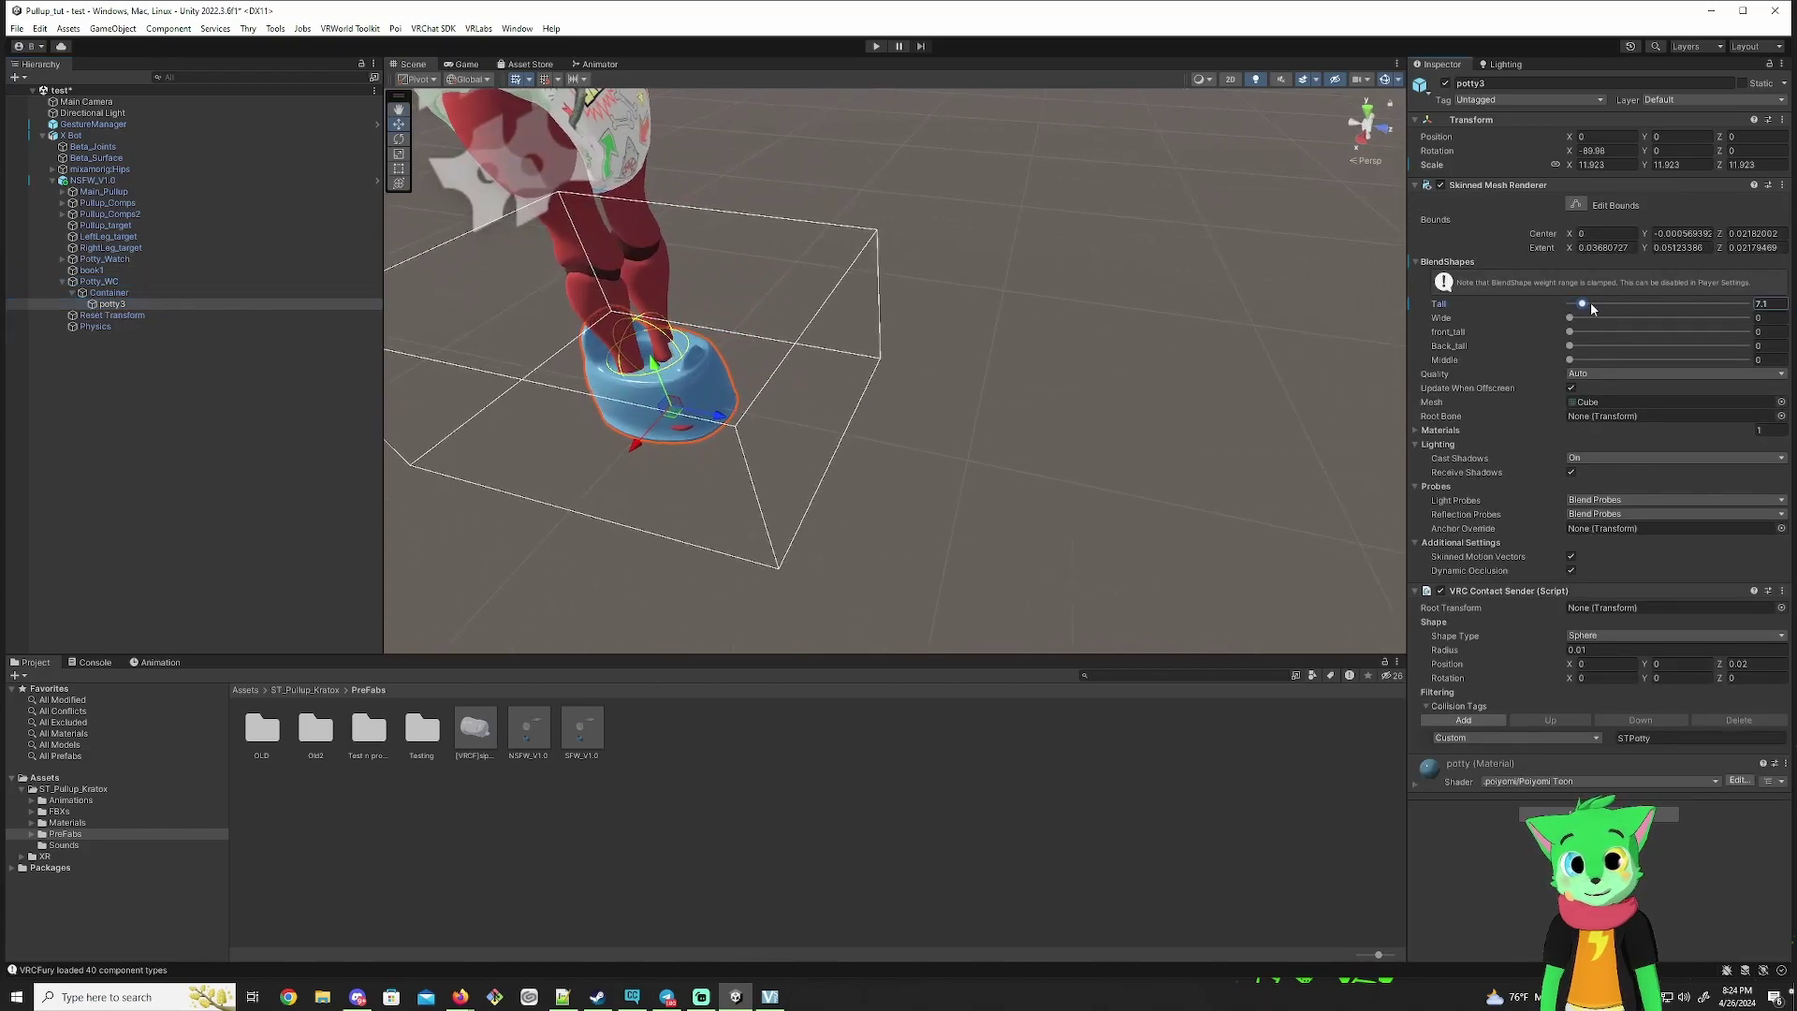
pyautogui.moveTo(1592, 307); pyautogui.dragTo(1652, 321)
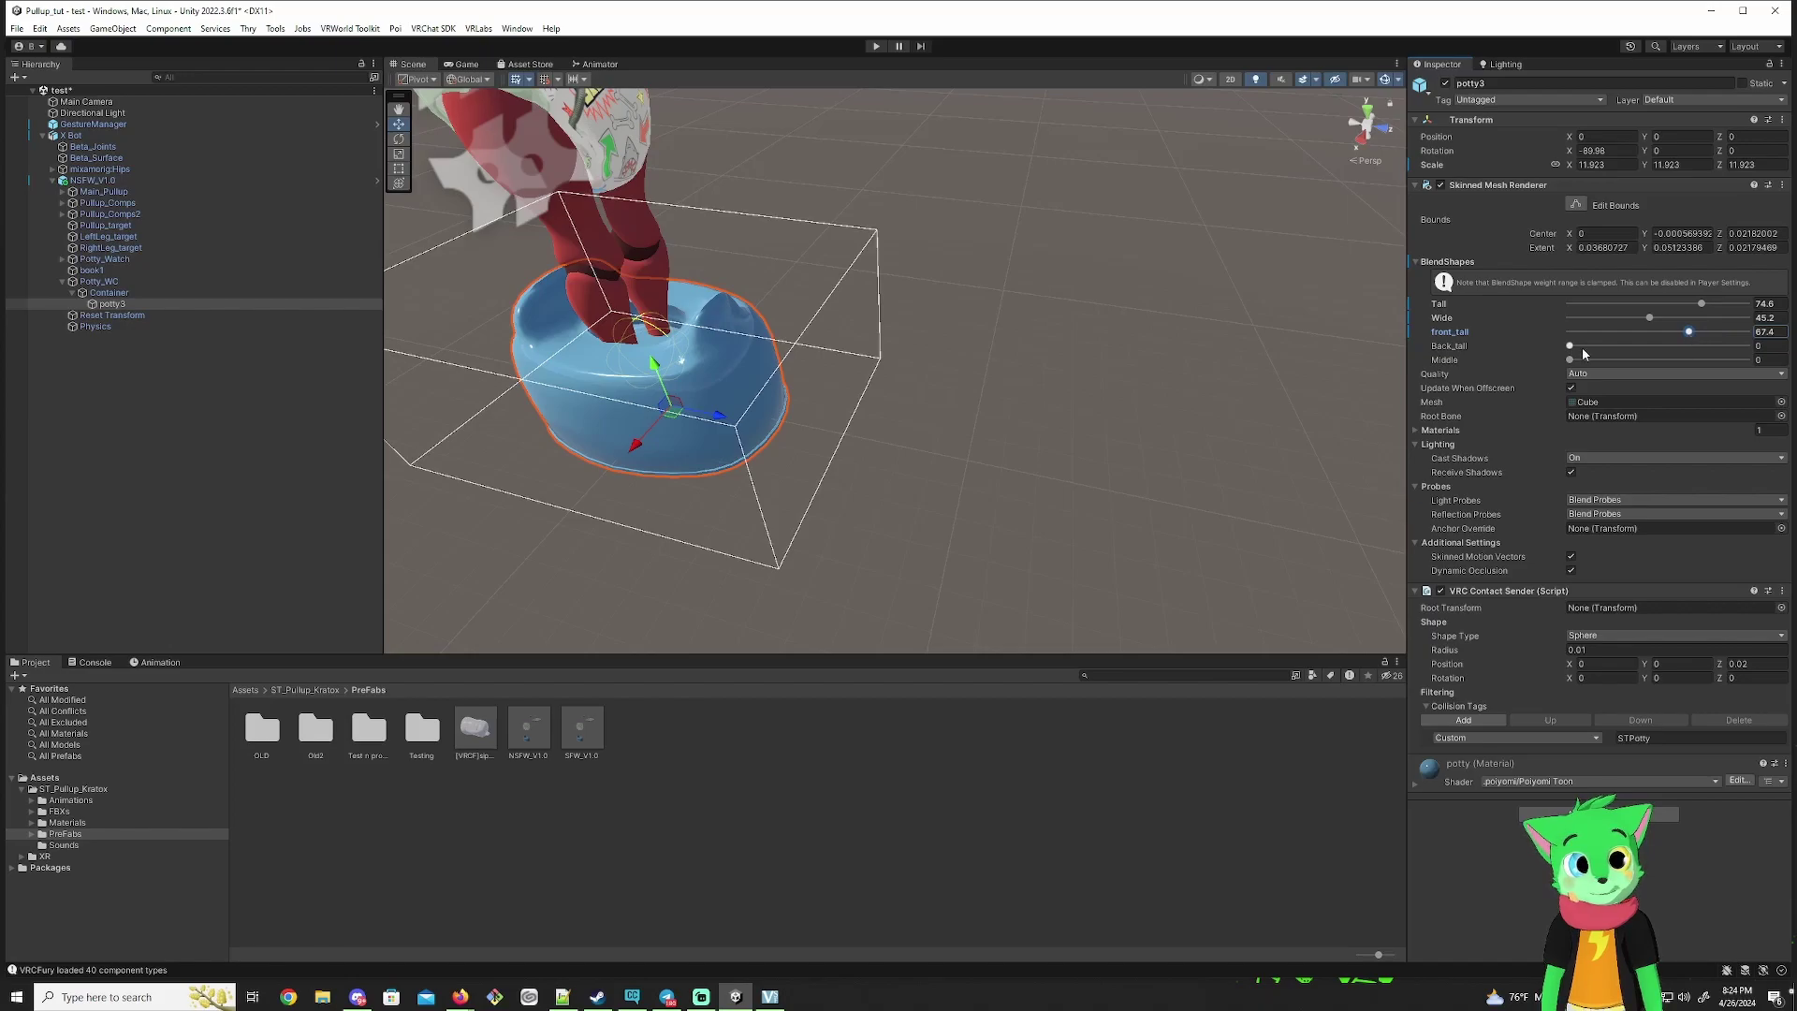
pyautogui.moveTo(1584, 348); pyautogui.dragTo(1644, 347)
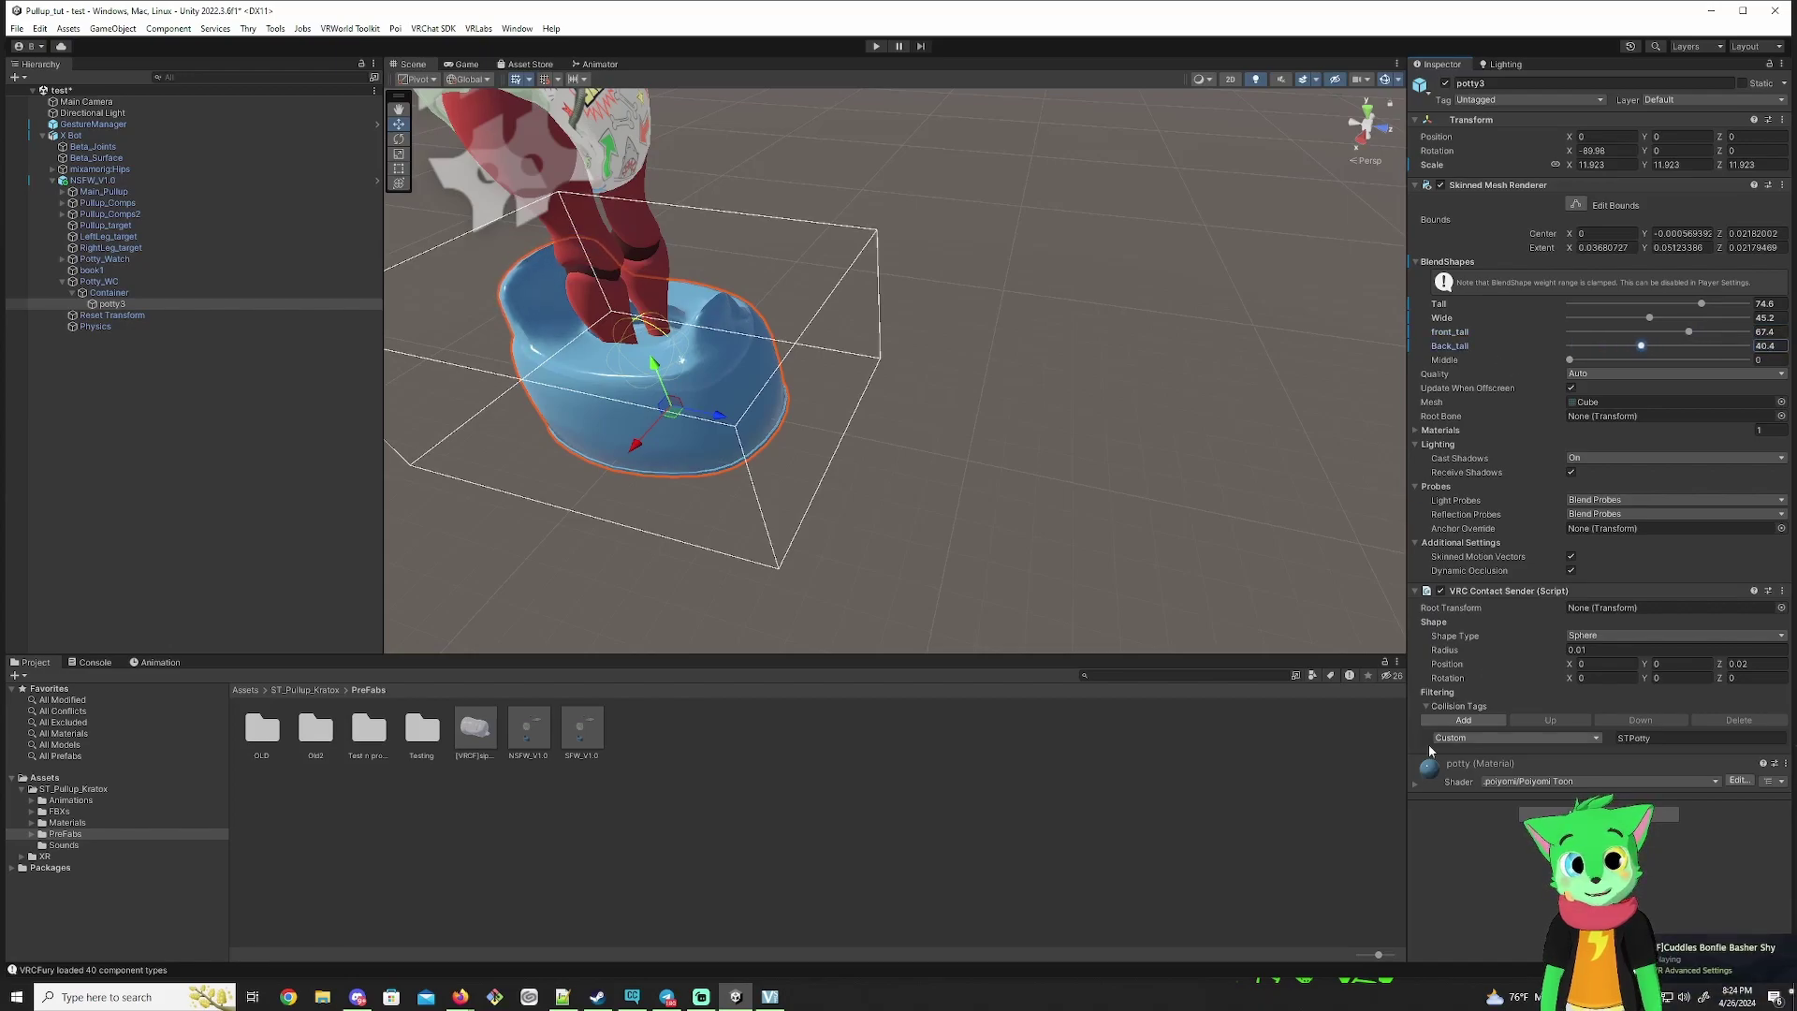
# Step: Change the potty material's Color & Alpha to purple
pyautogui.click(1415, 784)
pyautogui.scroll(-3, 1597, 773)
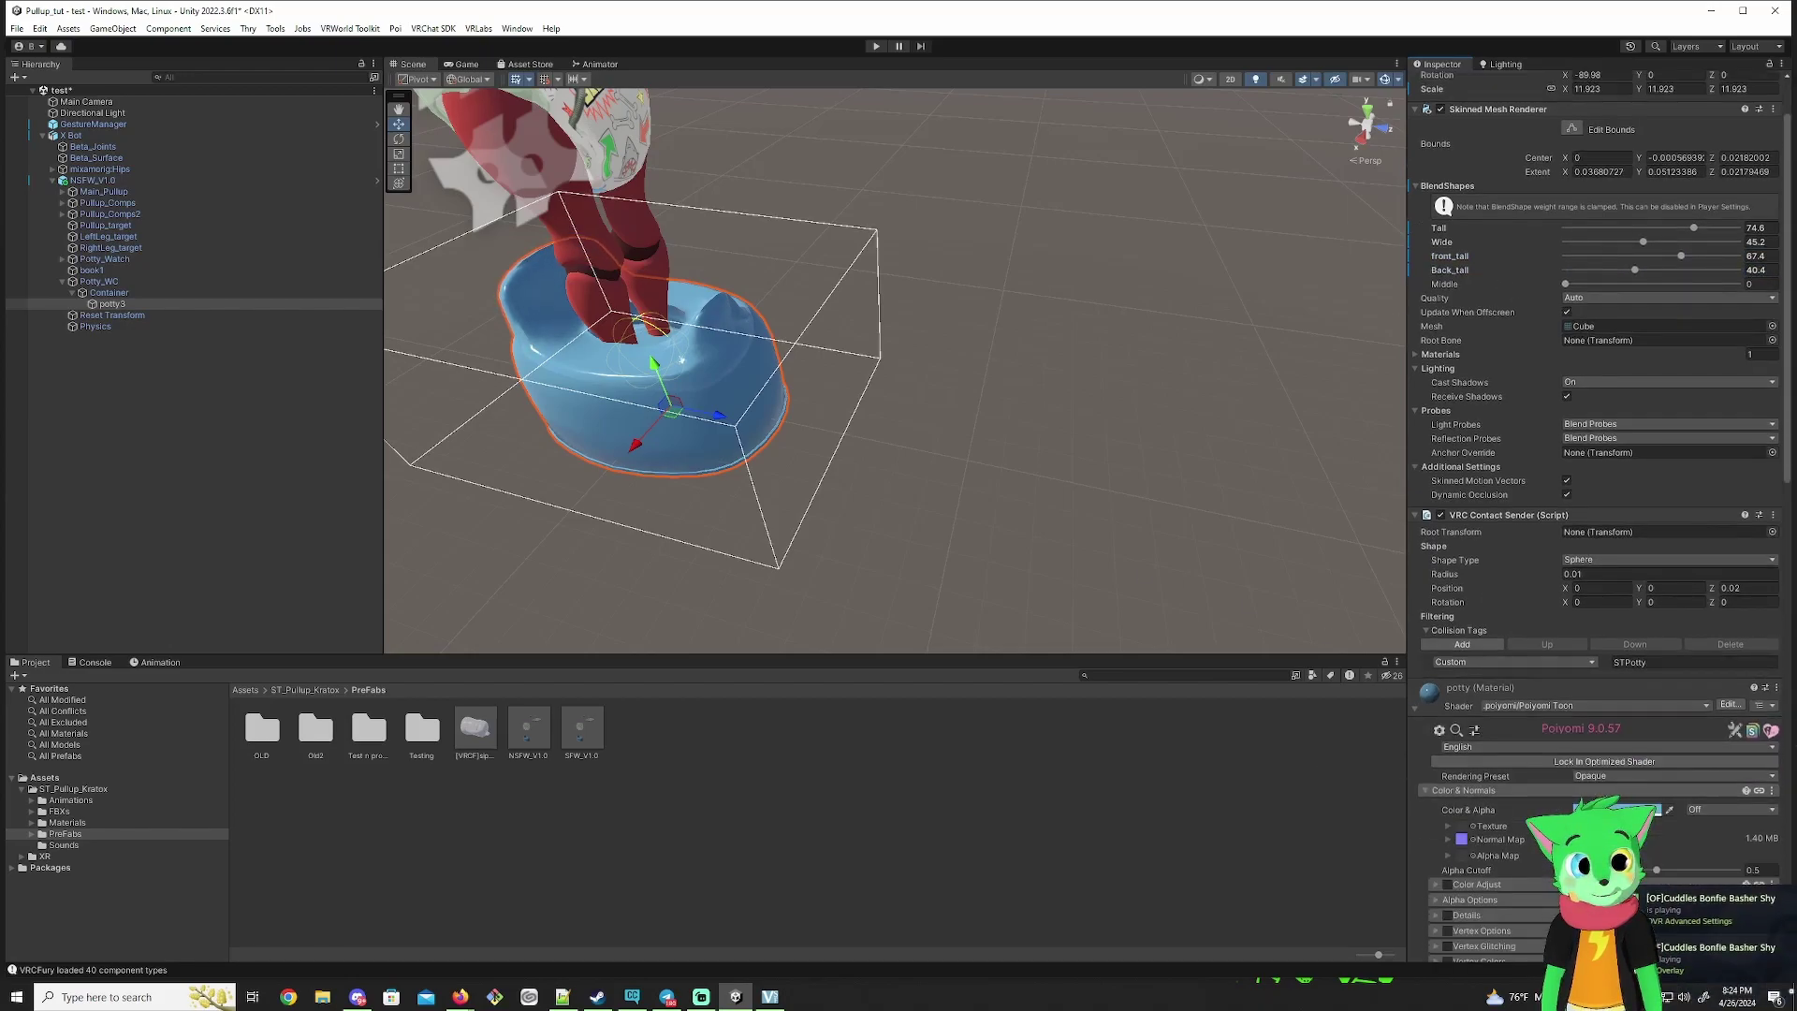
pyautogui.click(1596, 773)
pyautogui.moveTo(1735, 732)
pyautogui.mouseDown()
pyautogui.moveTo(1747, 752)
pyautogui.moveTo(1643, 698)
pyautogui.moveTo(1676, 818)
pyautogui.moveTo(1722, 804)
pyautogui.mouseUp()
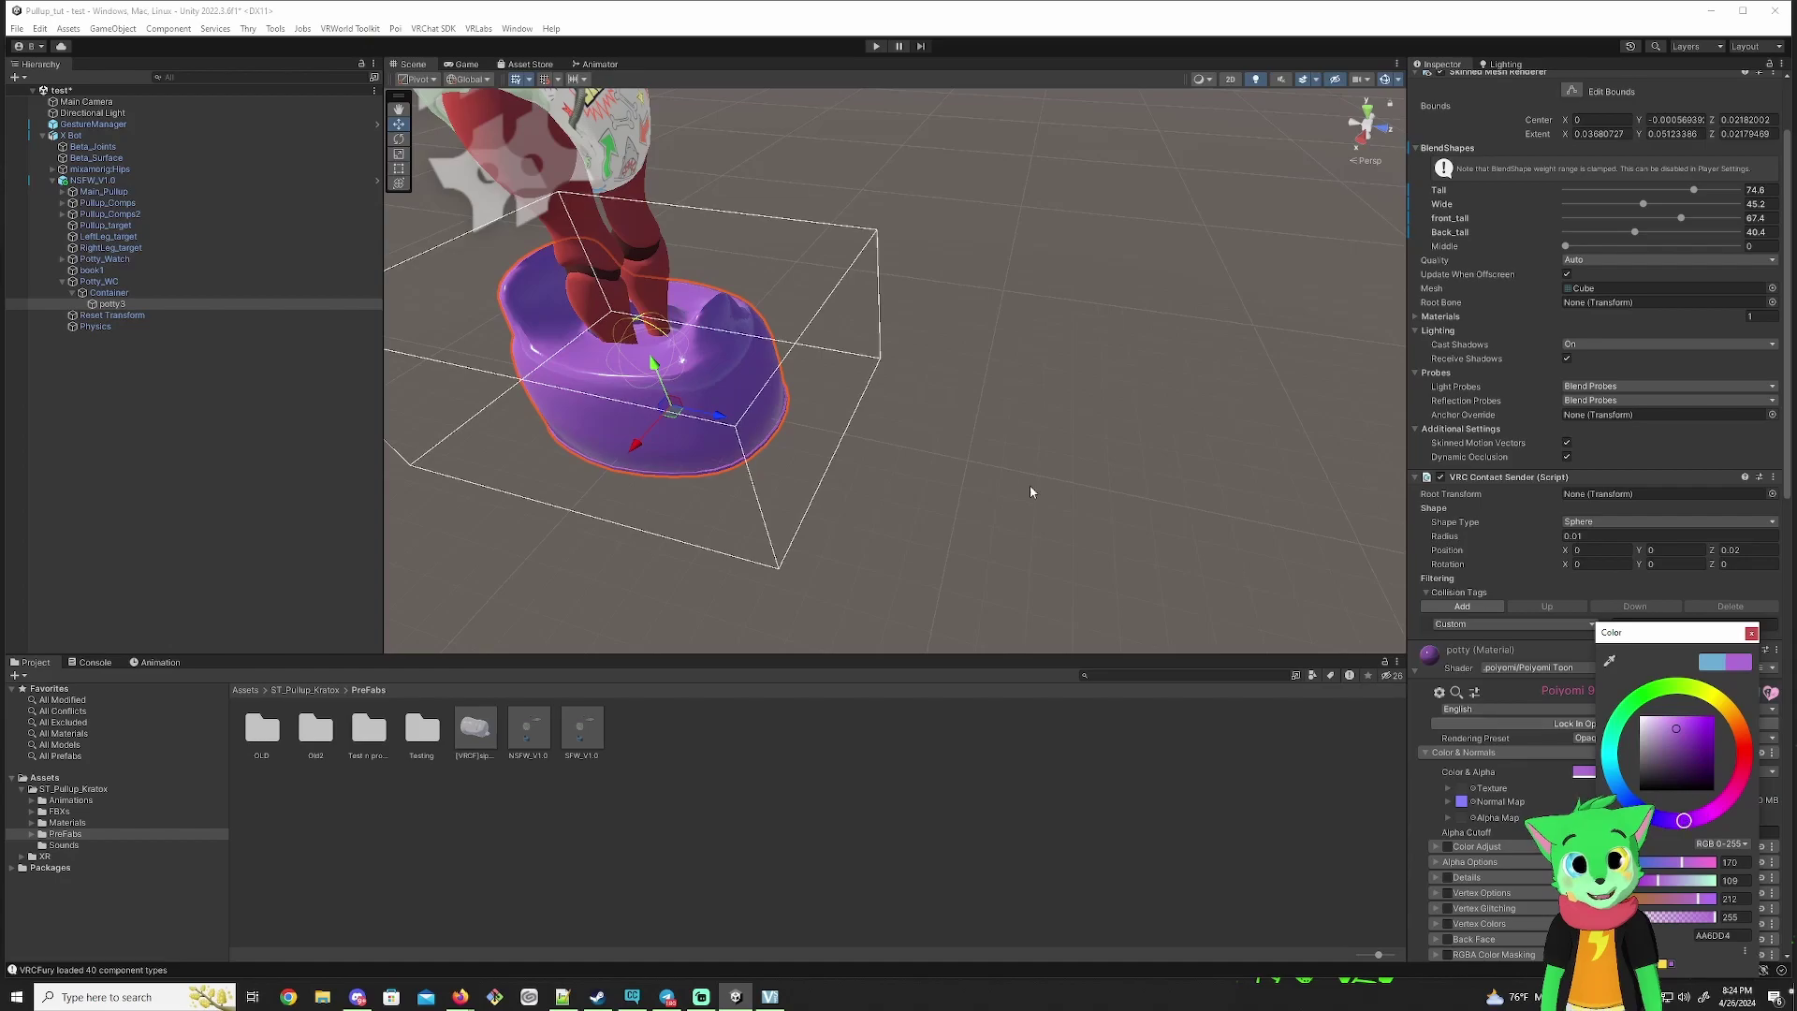
pyautogui.scroll(5, 1031, 491)
# Step: Set the potty's VRC Contact Sender radius to 0.02, positioned at Z 0.025
pyautogui.keyDown('alt'); pyautogui.moveTo(934, 450); pyautogui.dragTo(377, 311); pyautogui.keyUp('alt')
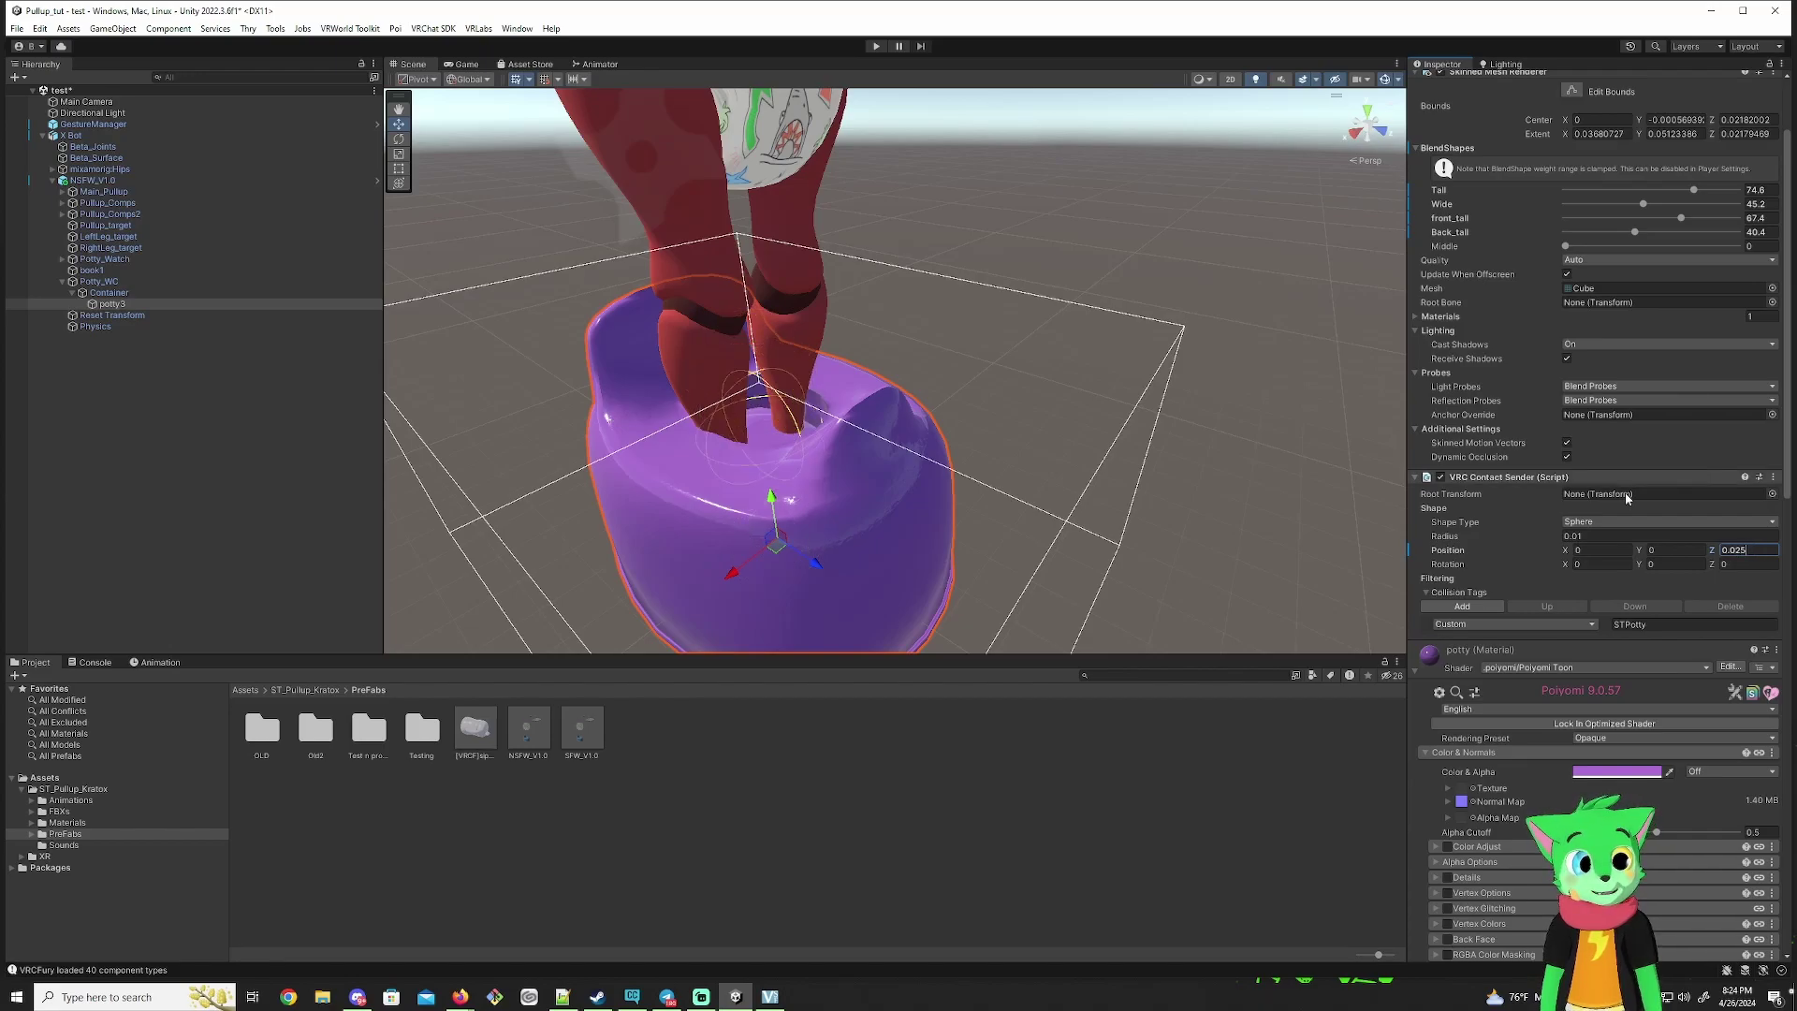
pyautogui.press('BackSpace')
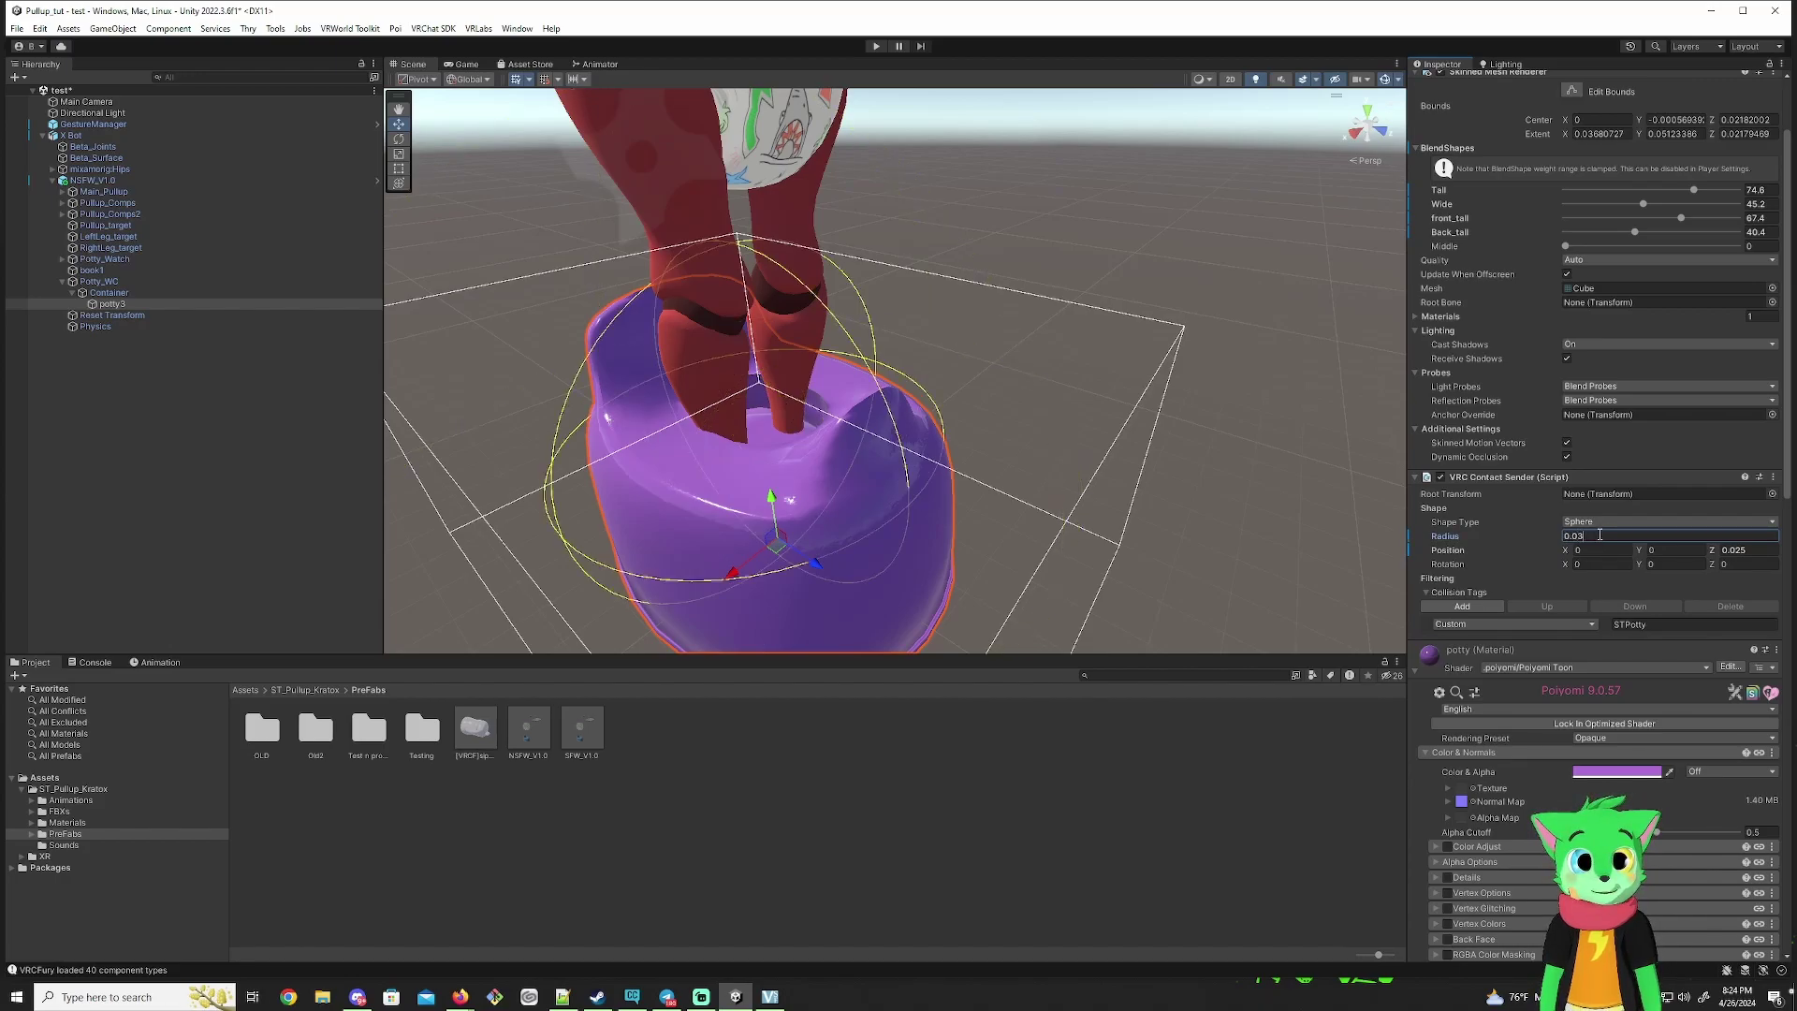
pyautogui.write('2')
pyautogui.keyDown('alt'); pyautogui.moveTo(1139, 311); pyautogui.dragTo(1104, 393); pyautogui.keyUp('alt')
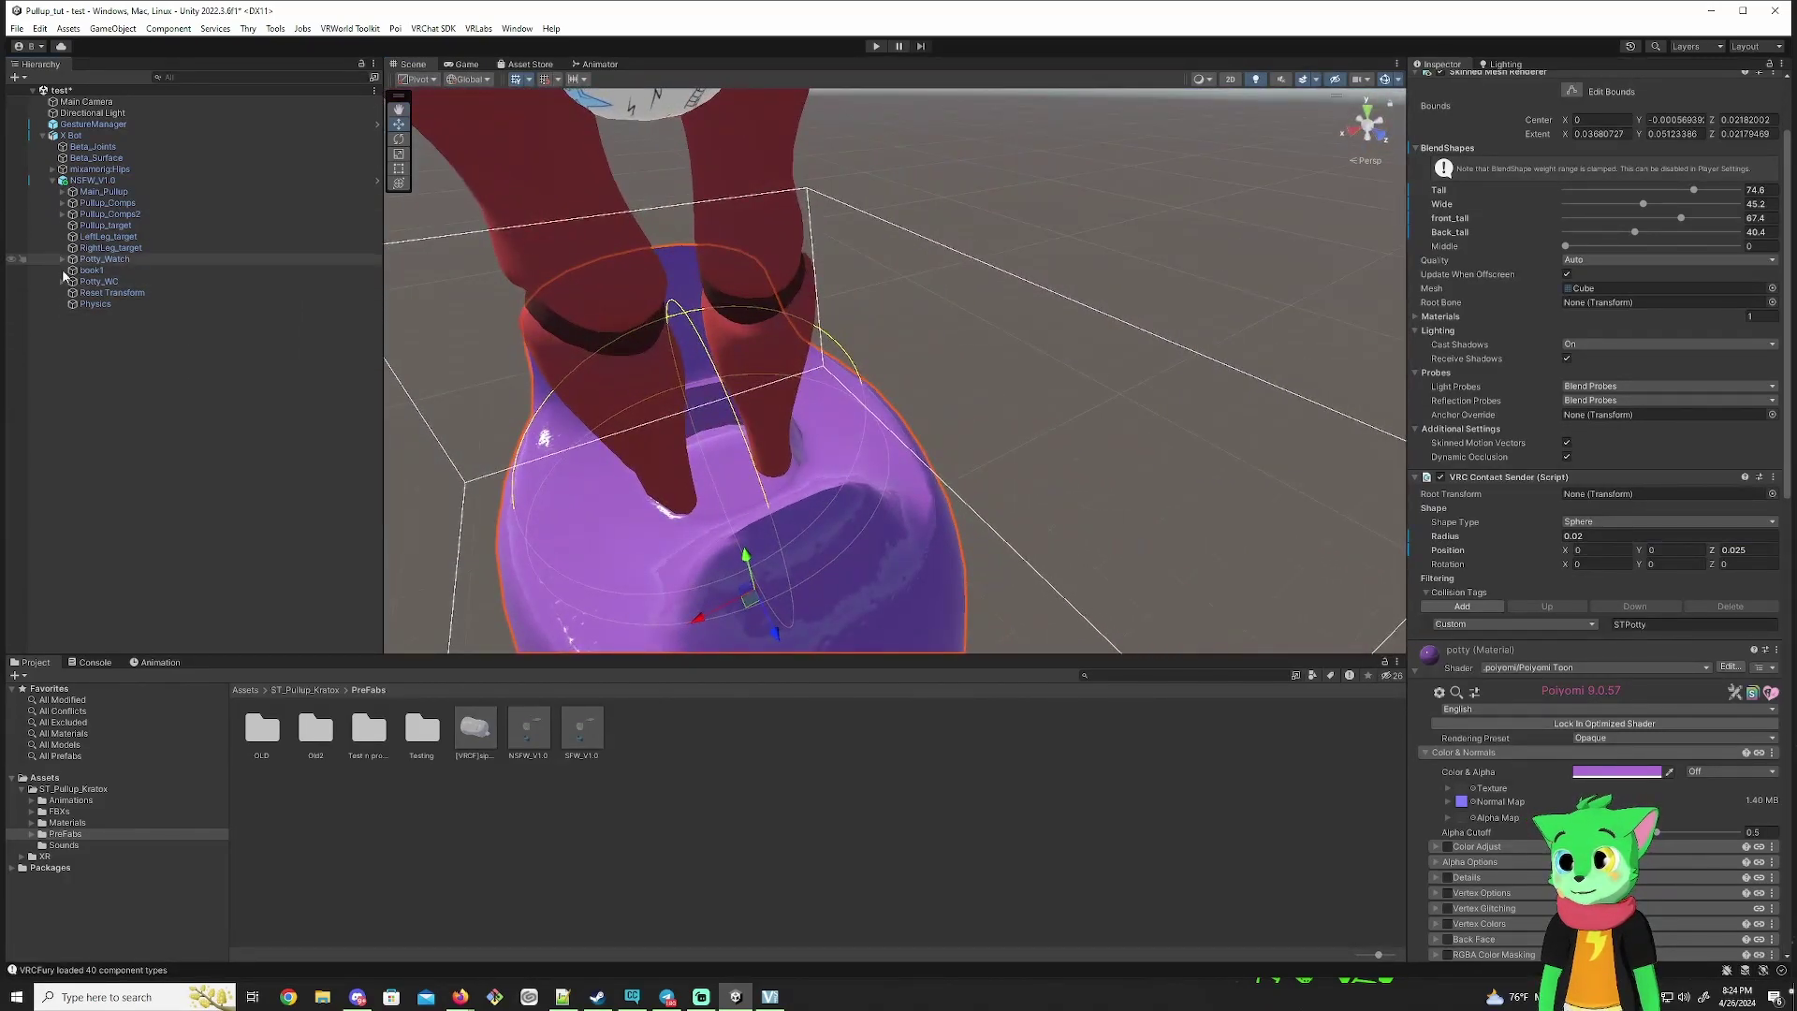
# Step: Select both leg targets and orbit down to view the potty beneath the feet
pyautogui.click(111, 236)
pyautogui.keyDown('ctrl'); pyautogui.click(111, 248); pyautogui.keyUp('ctrl')
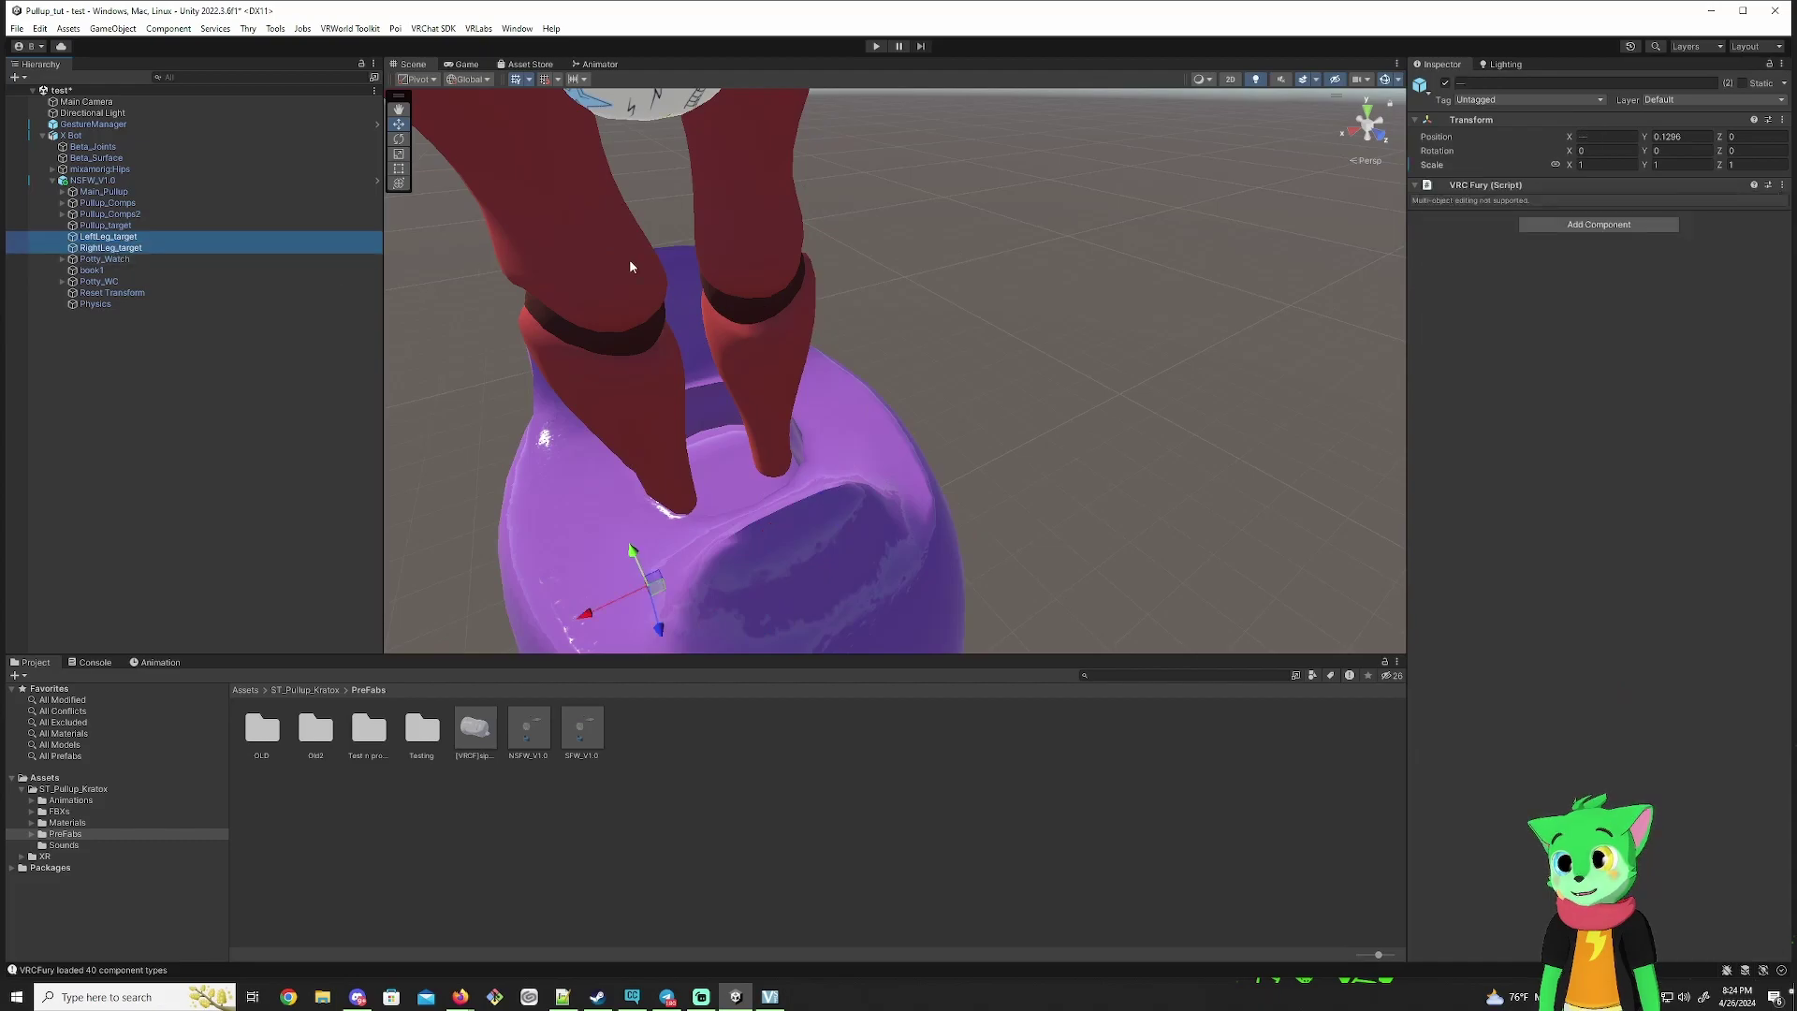
pyautogui.keyDown('alt'); pyautogui.moveTo(629, 259); pyautogui.dragTo(610, 795); pyautogui.keyUp('alt')
pyautogui.keyDown('alt'); pyautogui.moveTo(609, 989); pyautogui.dragTo(683, 309); pyautogui.keyUp('alt')
# Step: Deactivate Potty_WC to hide the potty, then select NSFW_V1.0
pyautogui.click(150, 280)
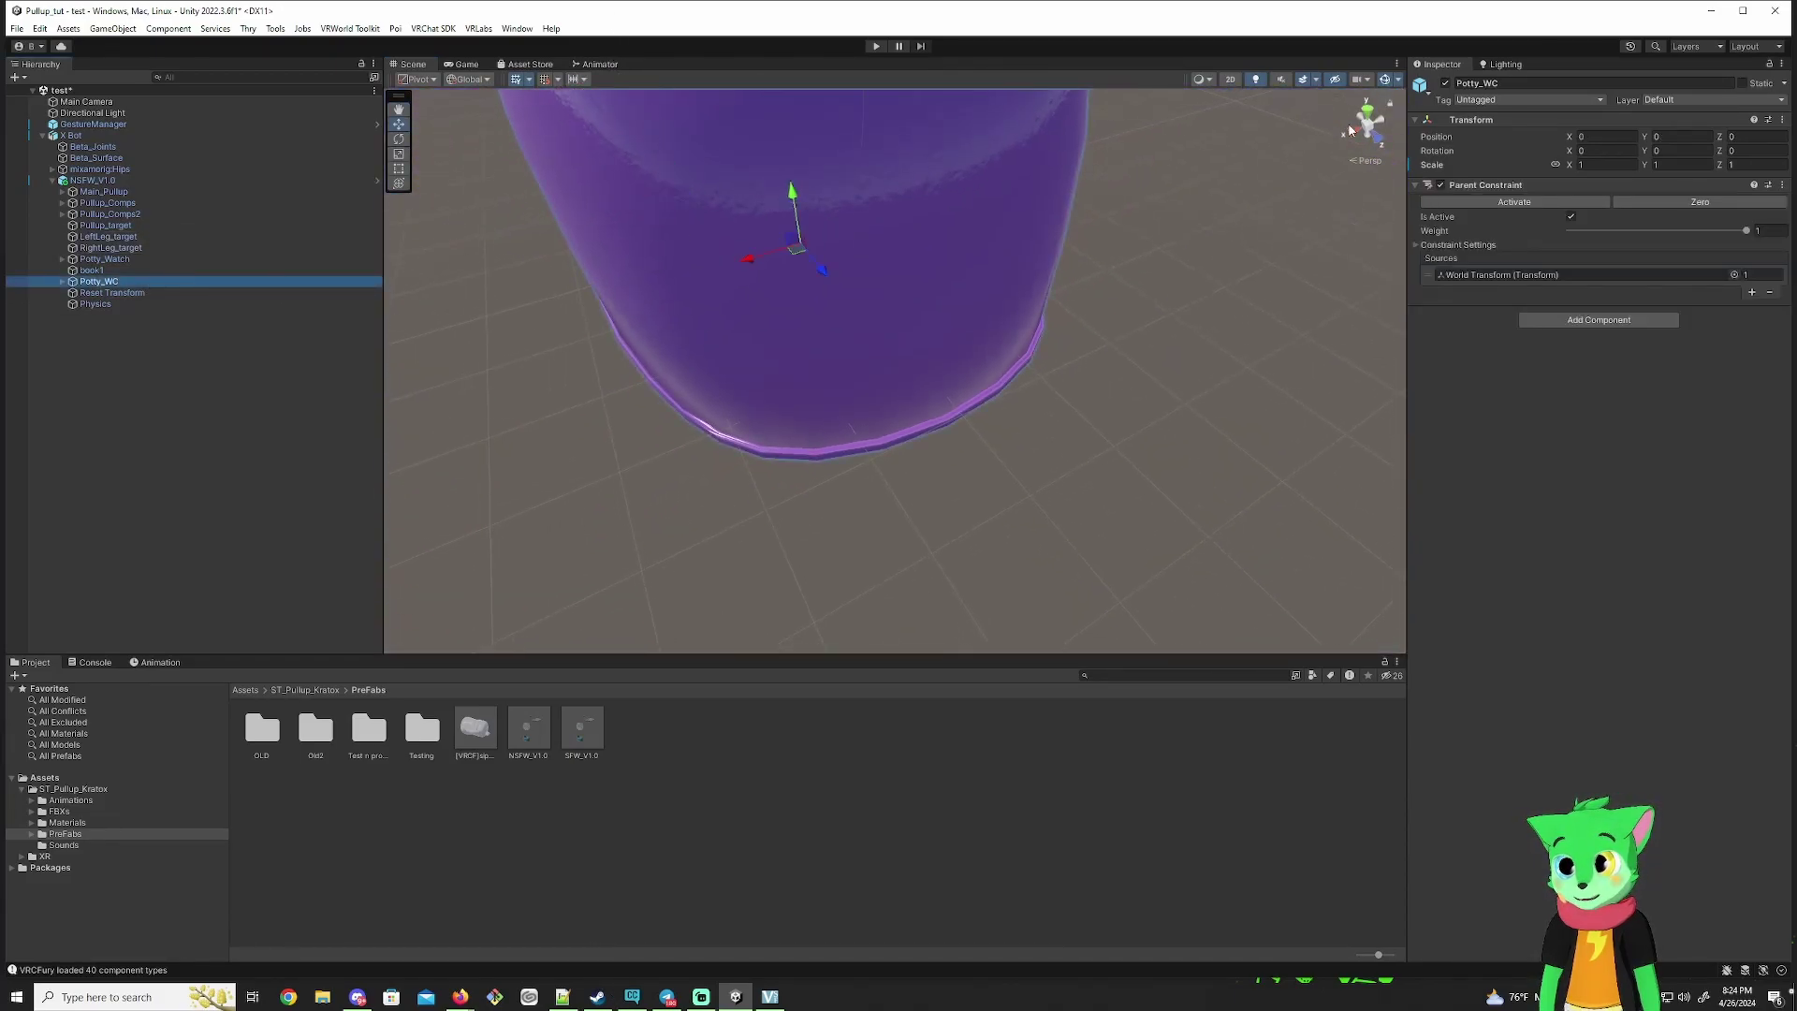
pyautogui.hotkey('alt', 'shift', 'a')
pyautogui.keyDown('alt'); pyautogui.moveTo(947, 256); pyautogui.dragTo(903, 185); pyautogui.keyUp('alt')
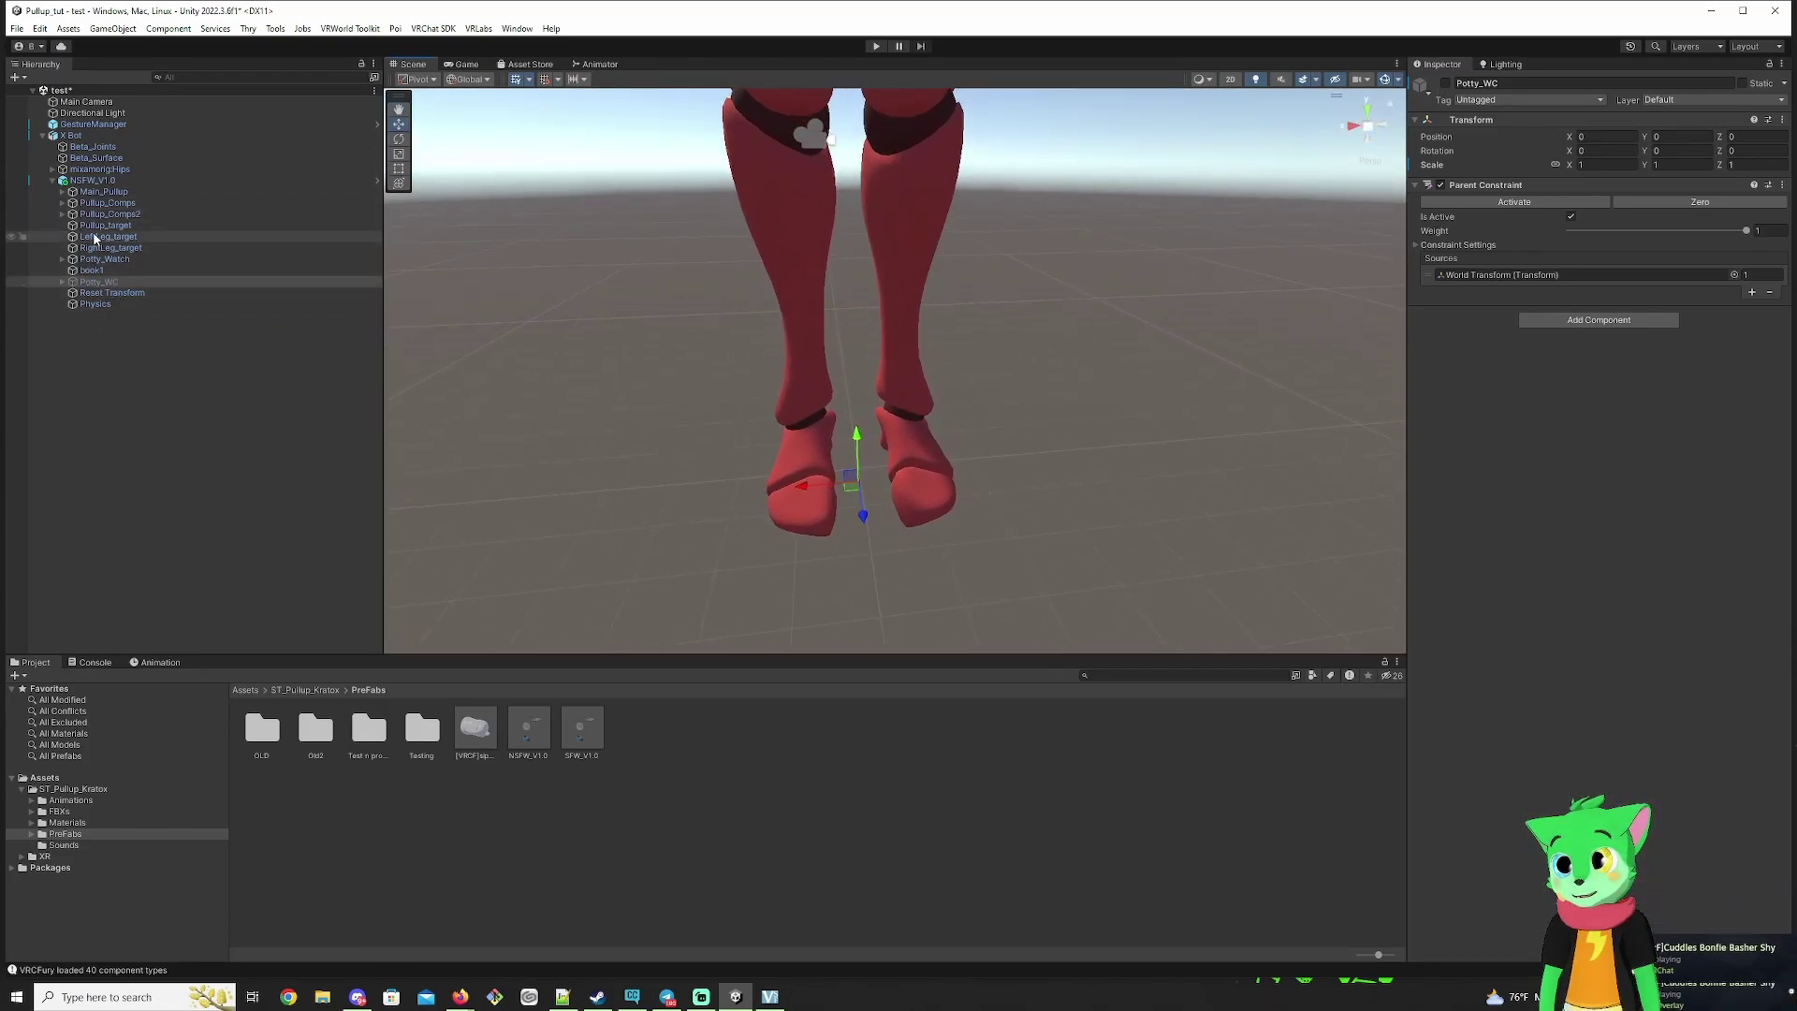
pyautogui.click(91, 183)
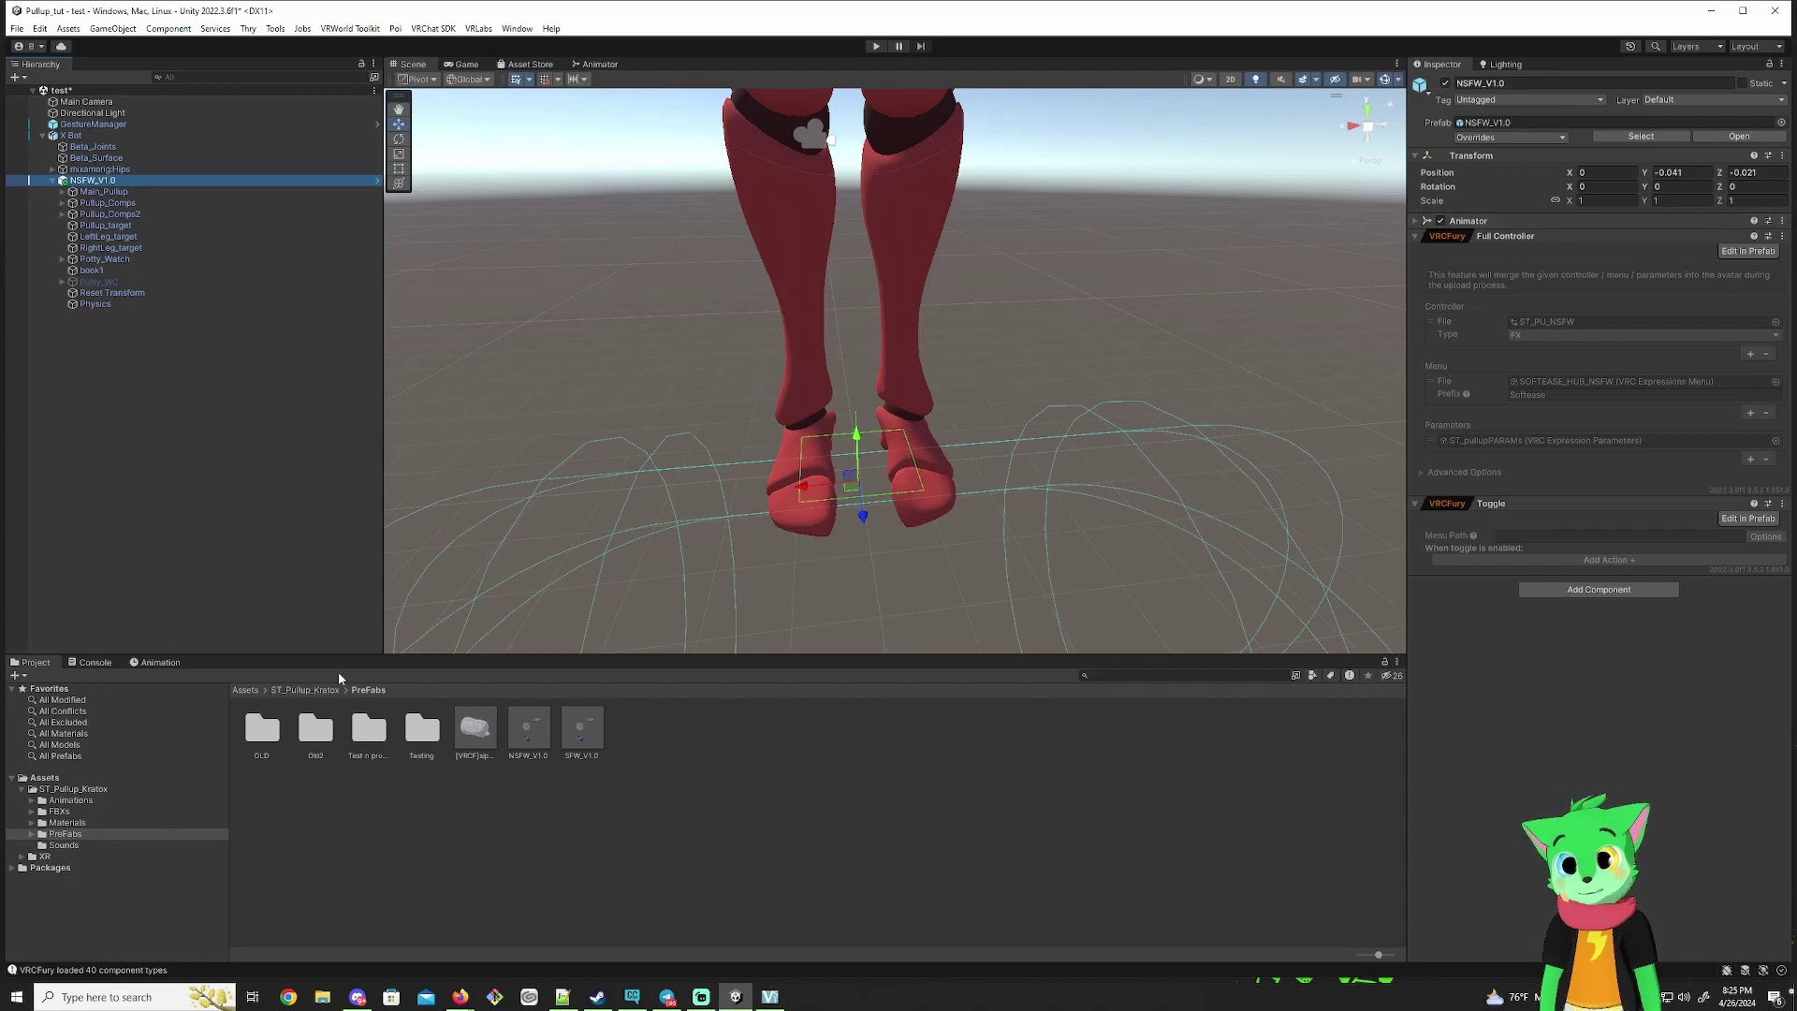
# Step: Preview the pullup_pulledDown clip in the Animation window and zoom onto the pull-up
pyautogui.click(149, 662)
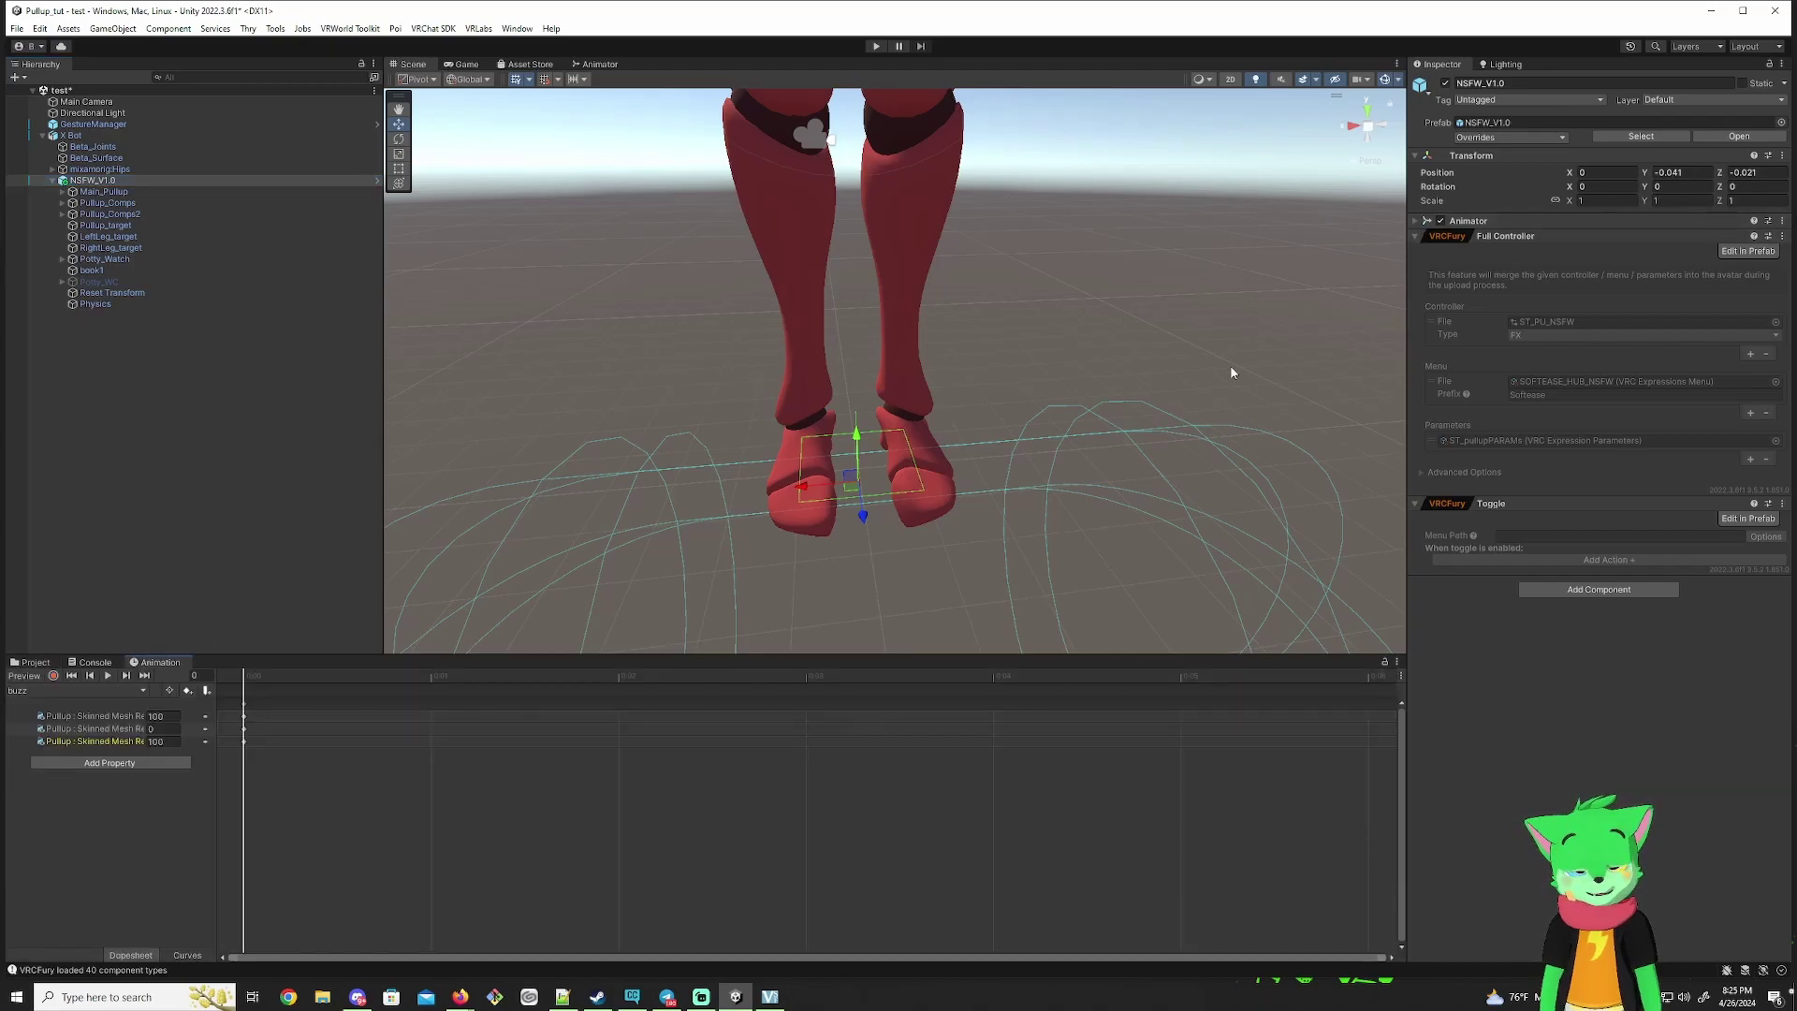
pyautogui.click(103, 693)
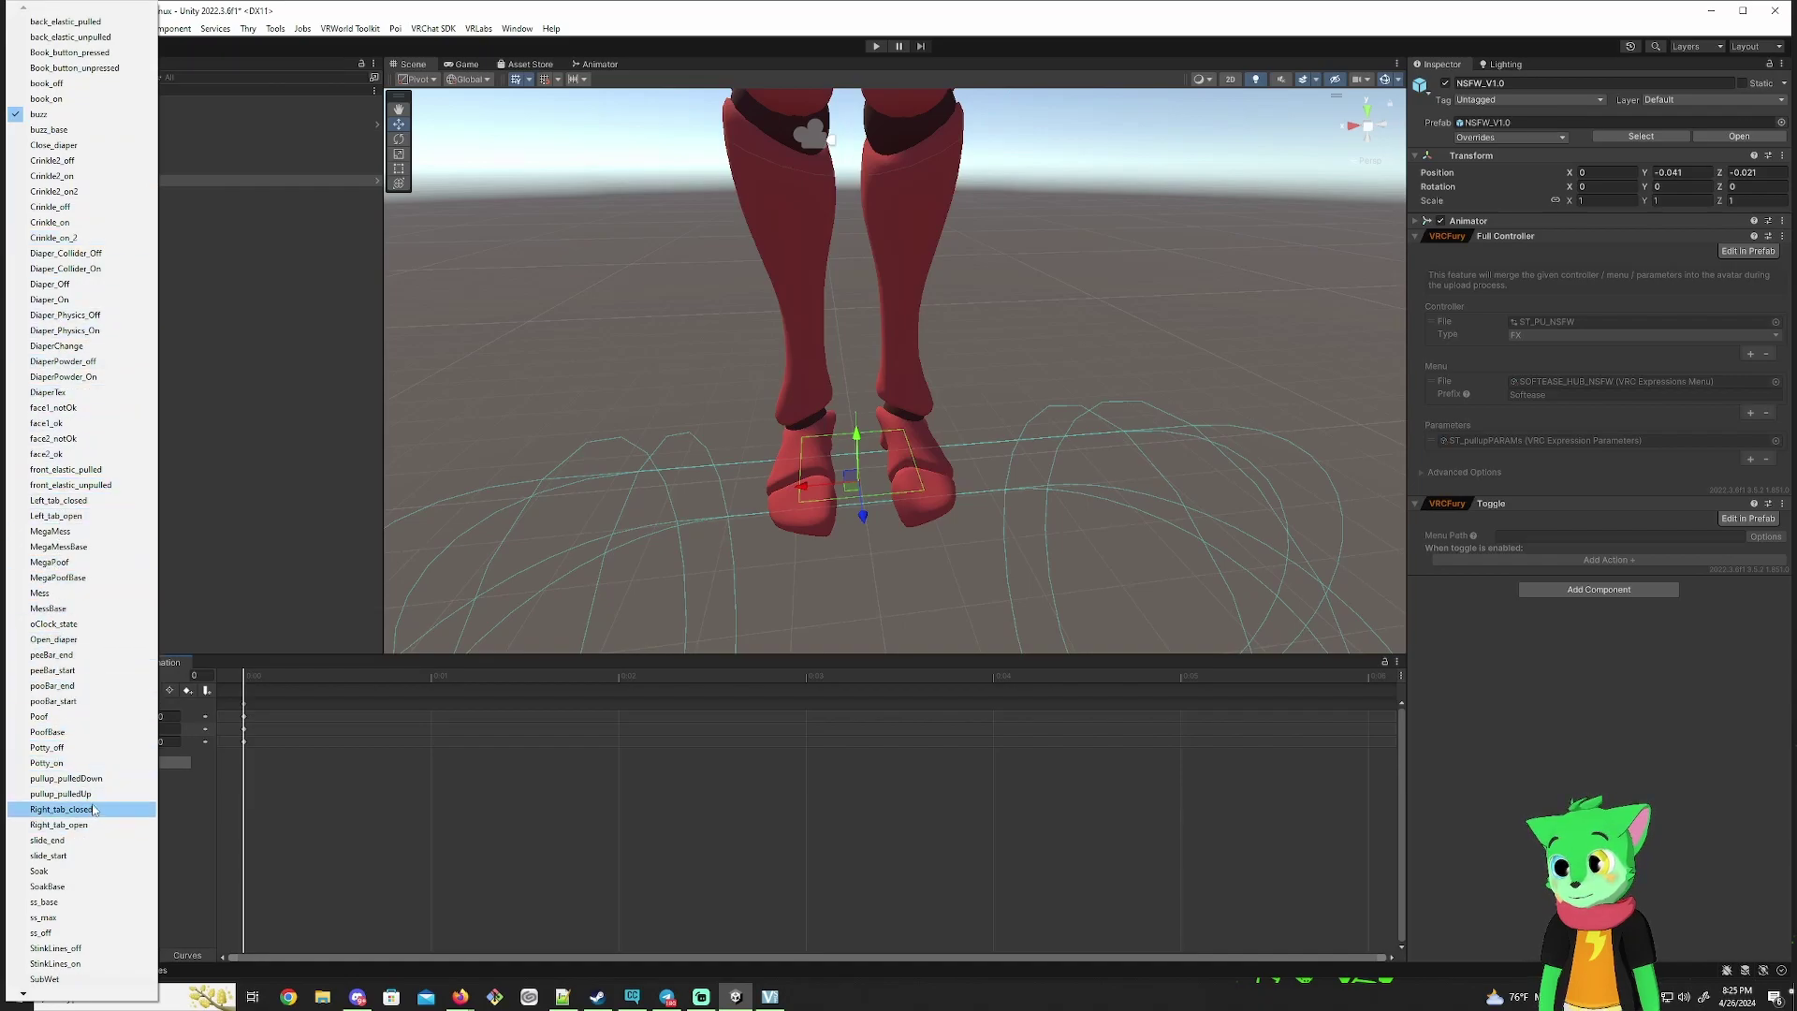
pyautogui.click(72, 778)
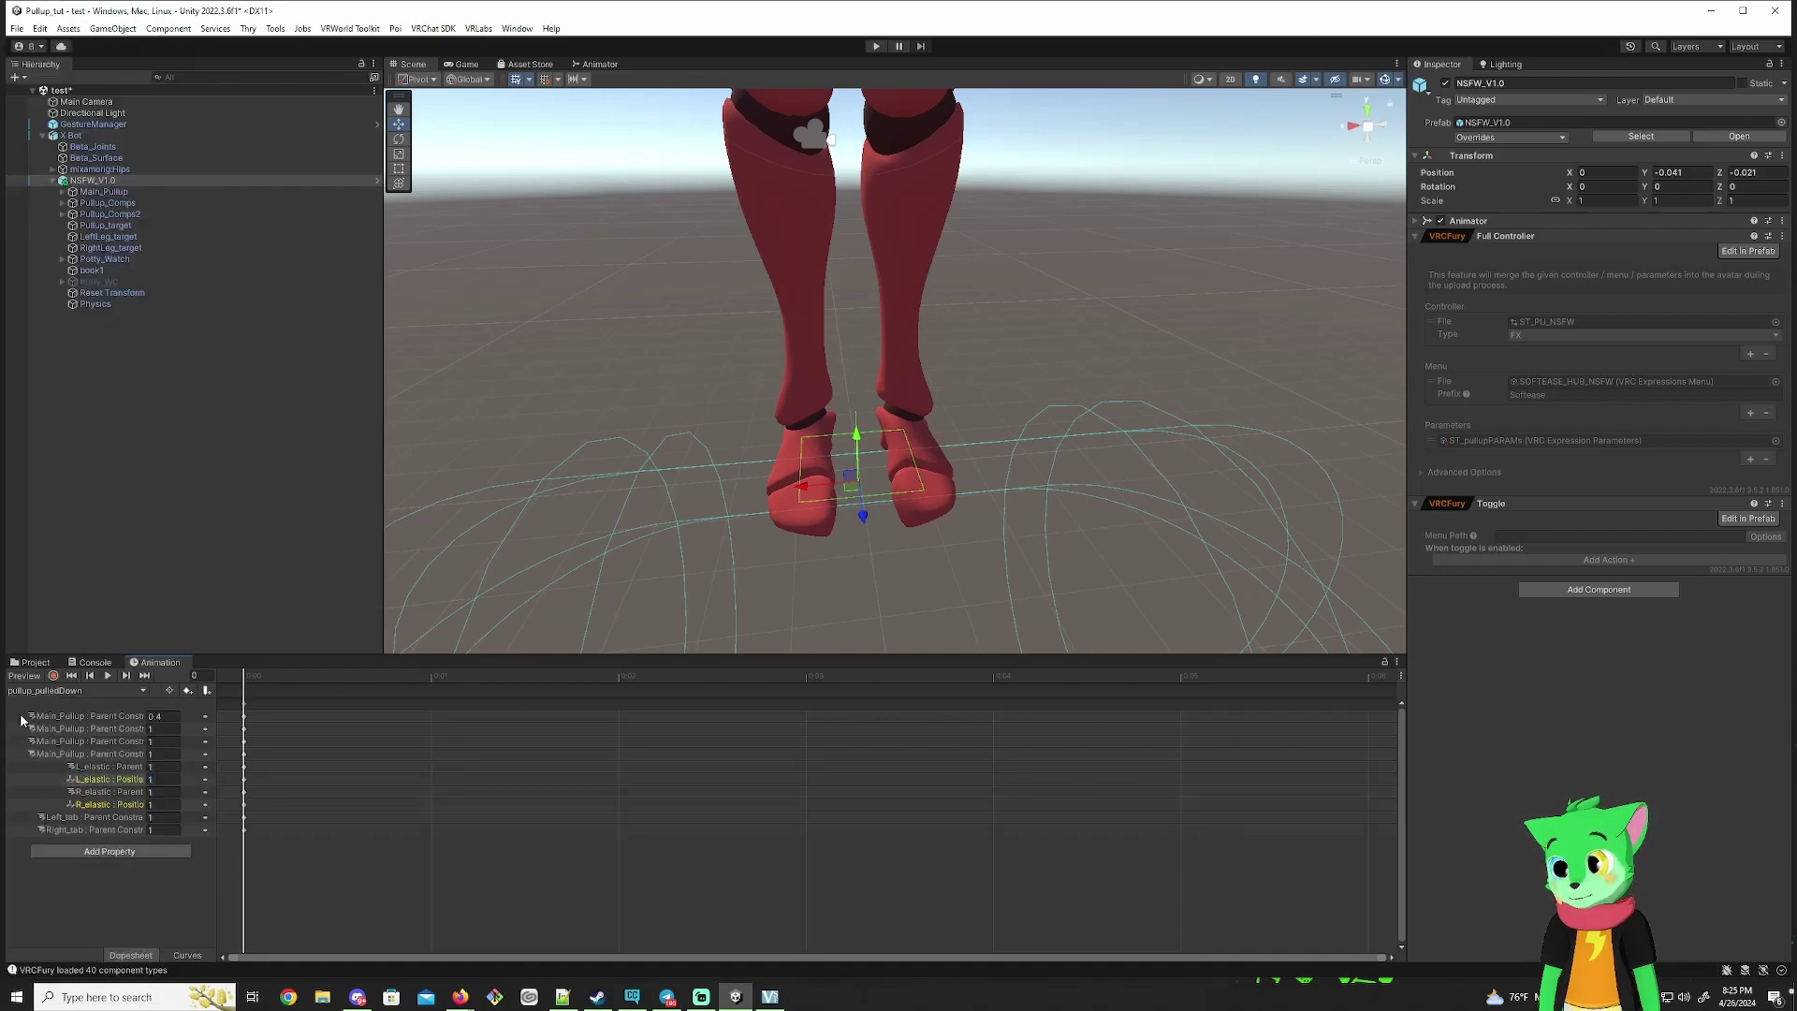
pyautogui.click(25, 674)
pyautogui.keyDown('alt'); pyautogui.moveTo(936, 402); pyautogui.dragTo(553, 402); pyautogui.keyUp('alt')
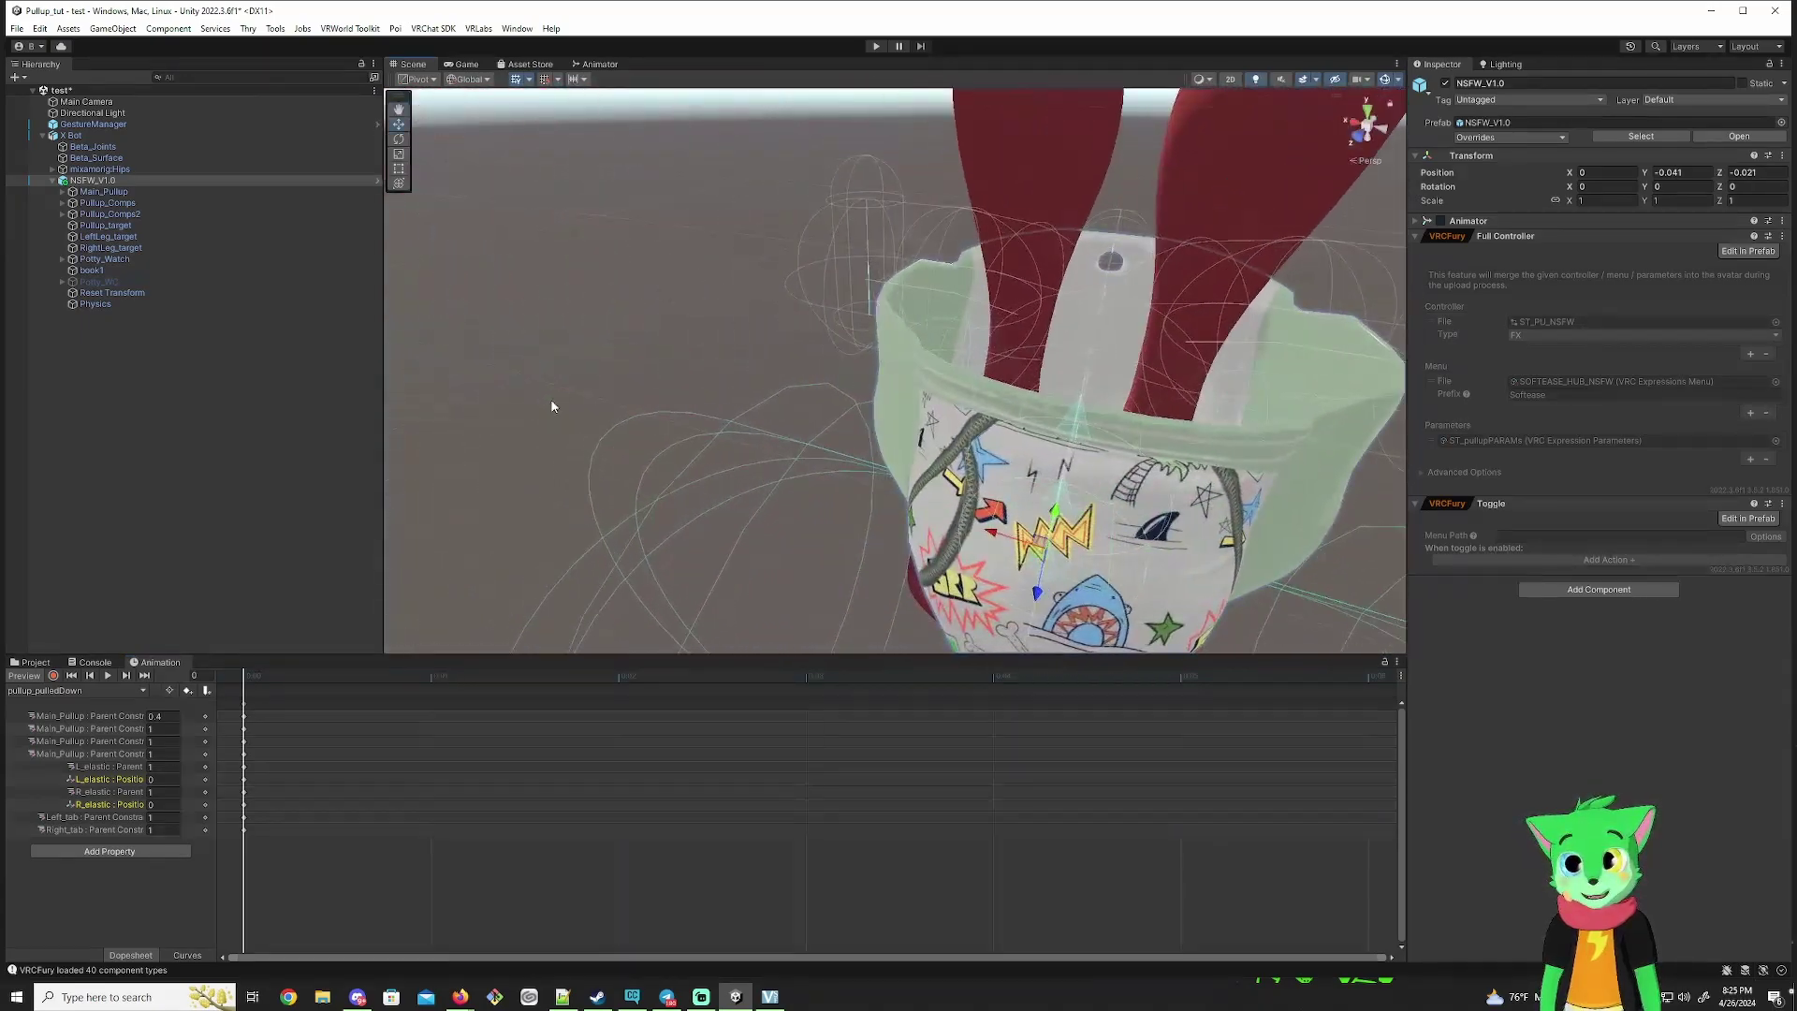
# Step: Inspect LeftLeg_target, Pullup_target and Pullup_Comps around the lowered pull-up
pyautogui.click(106, 239)
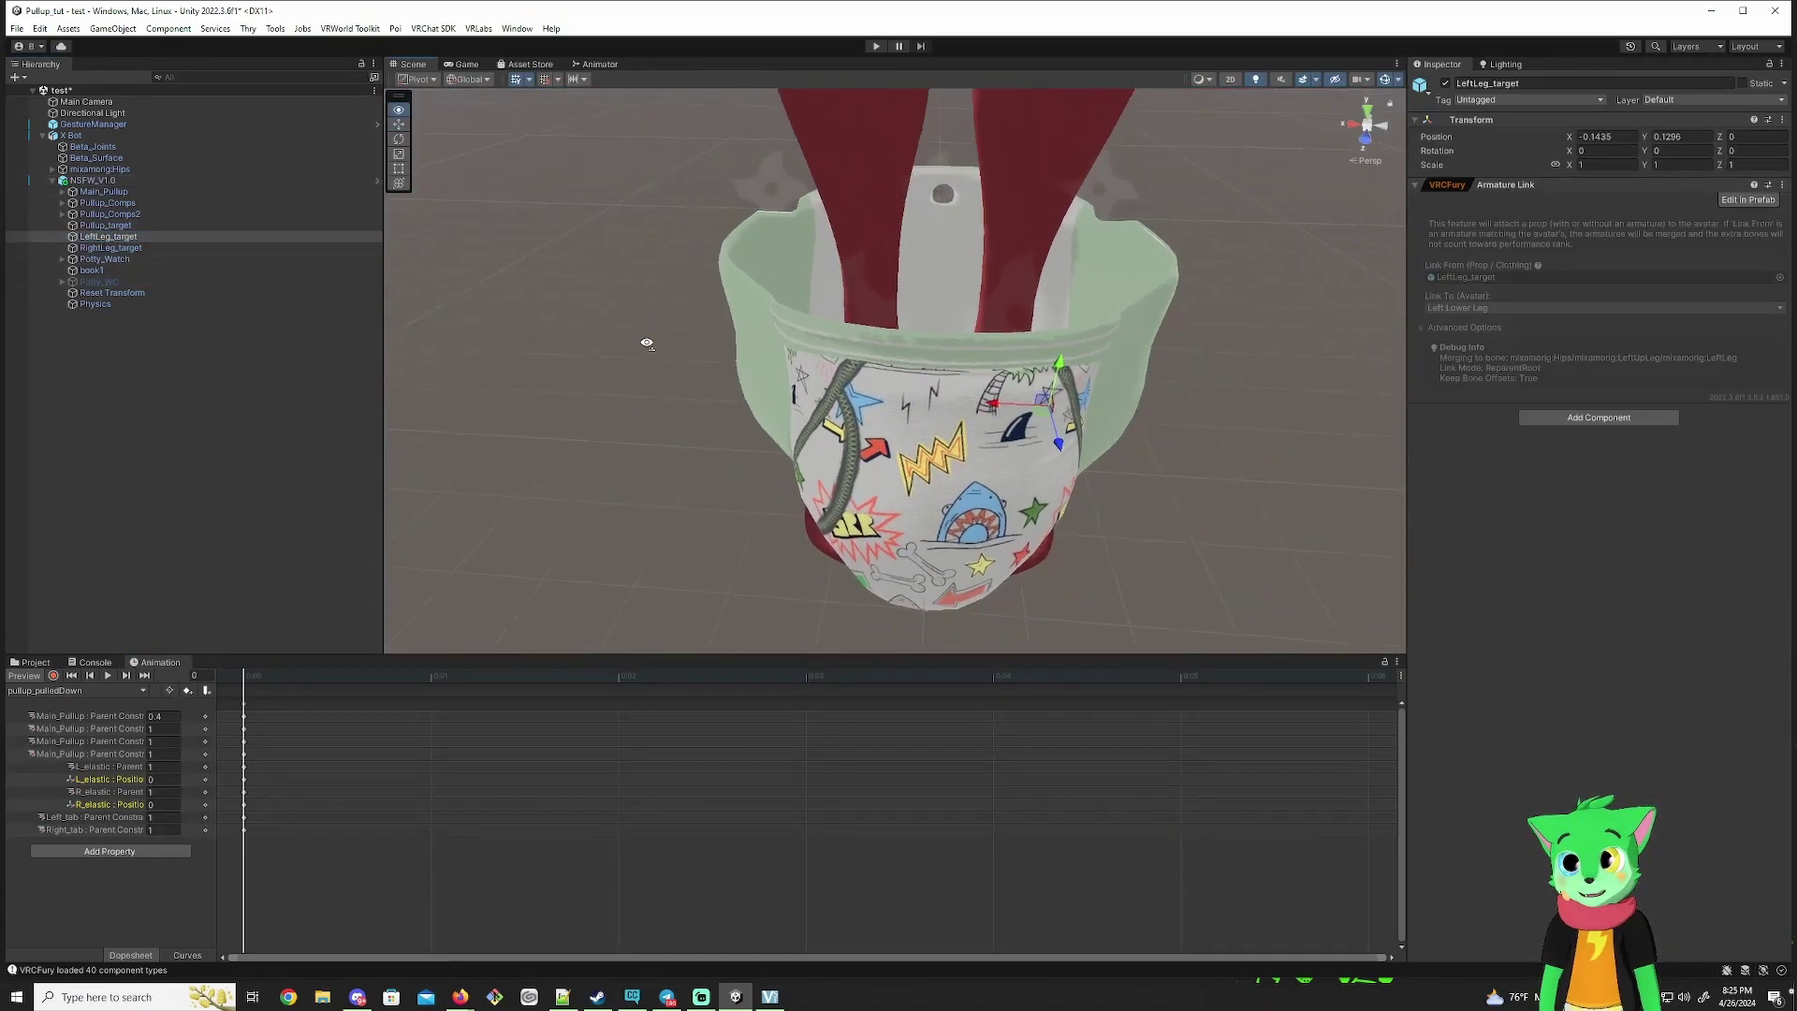
pyautogui.keyDown('alt'); pyautogui.moveTo(642, 340); pyautogui.dragTo(756, 348); pyautogui.keyUp('alt')
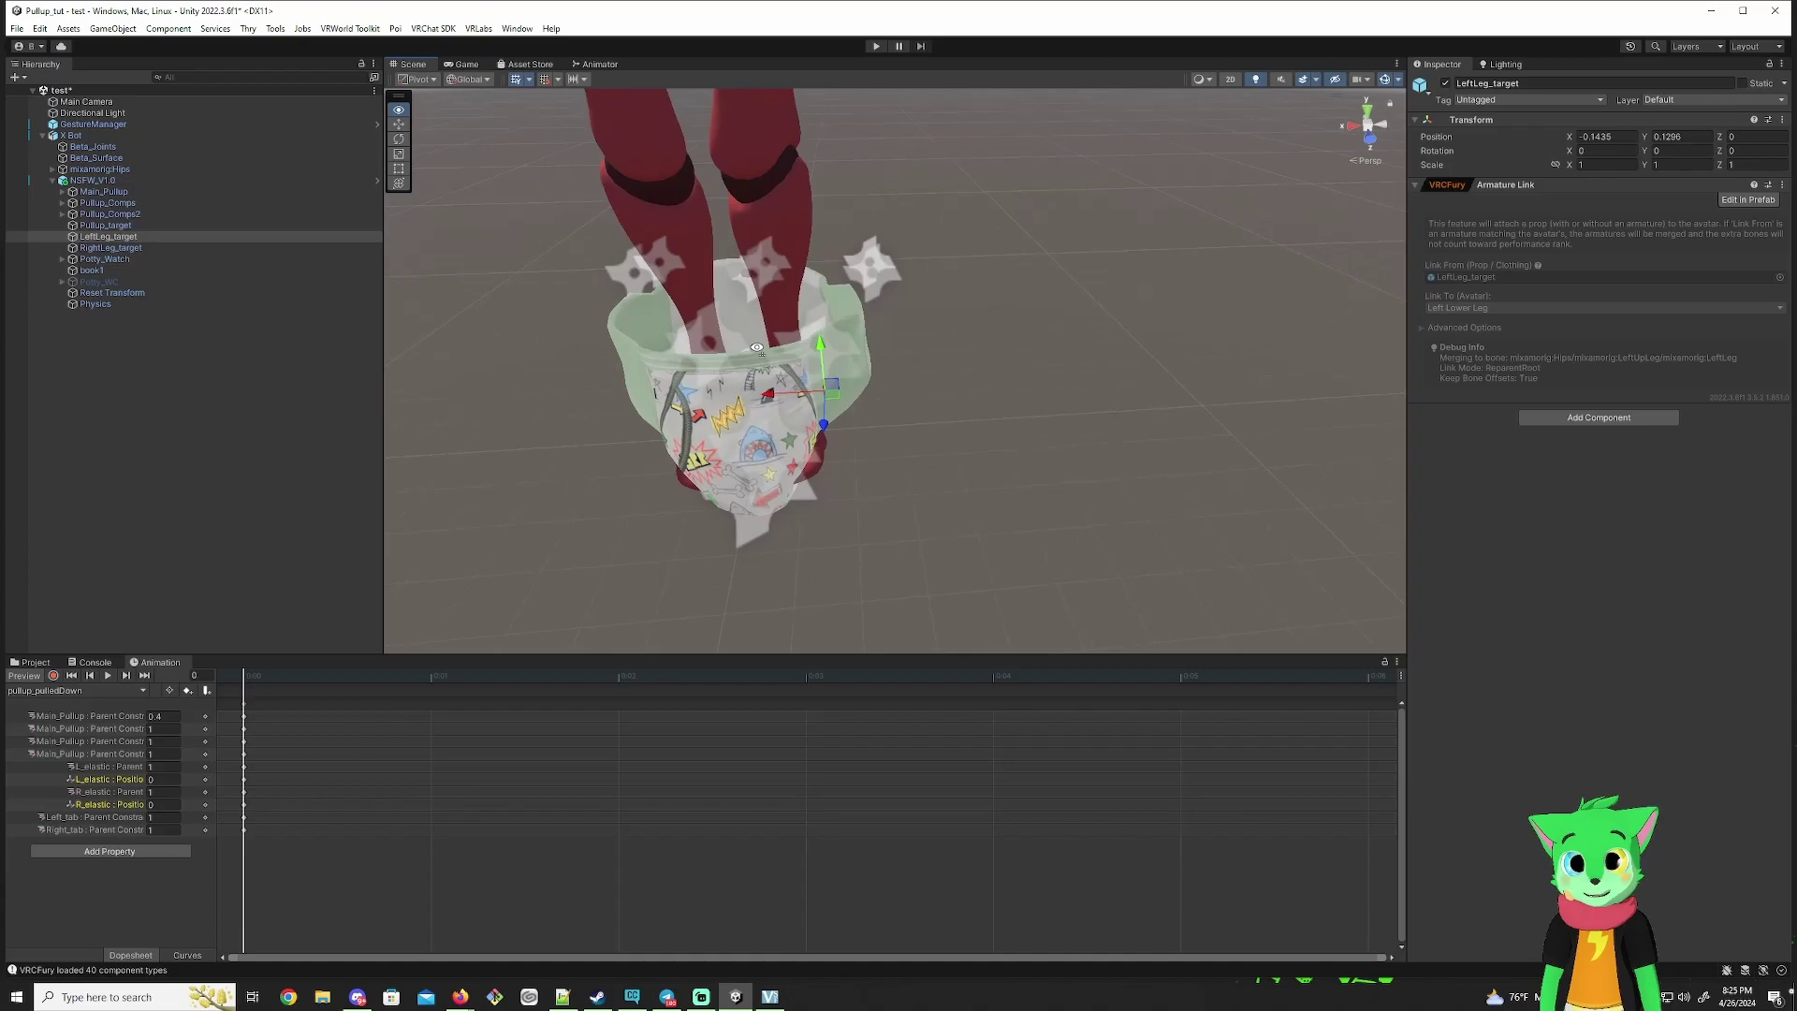
pyautogui.click(109, 225)
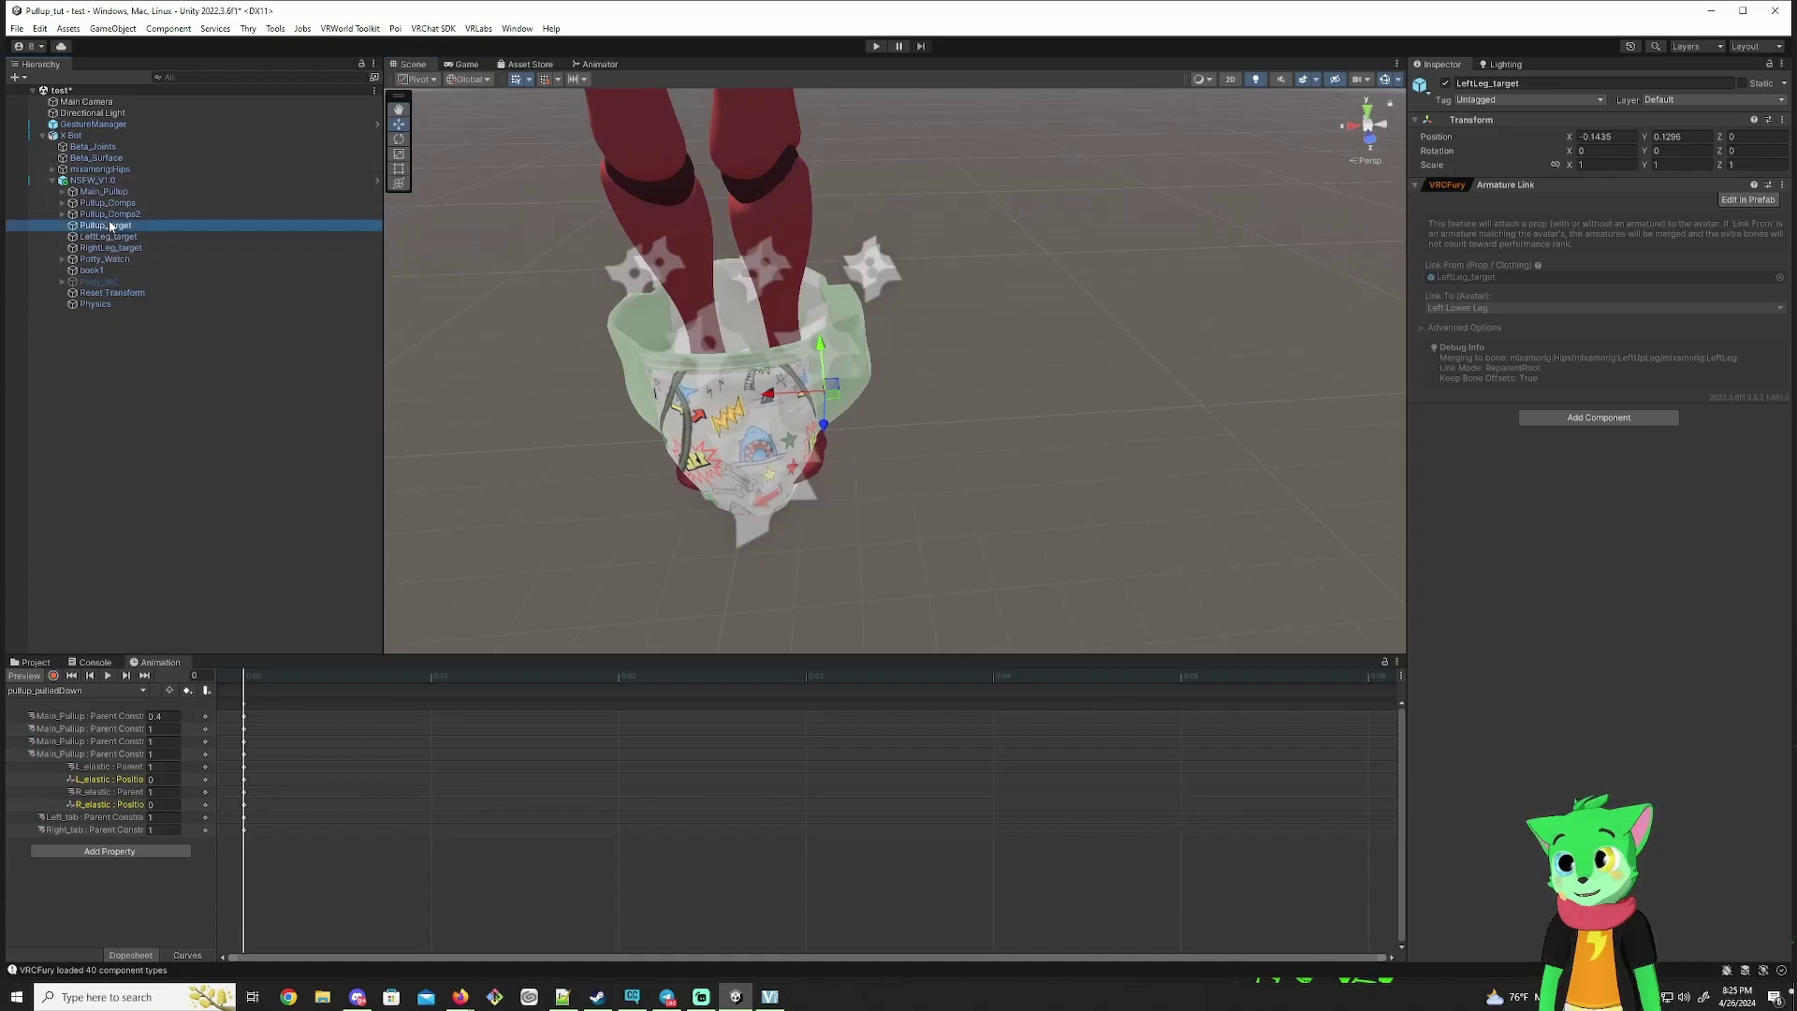
pyautogui.click(118, 204)
# Step: Frame Main_Pullup and orbit to look down into the pull-up
pyautogui.click(103, 192)
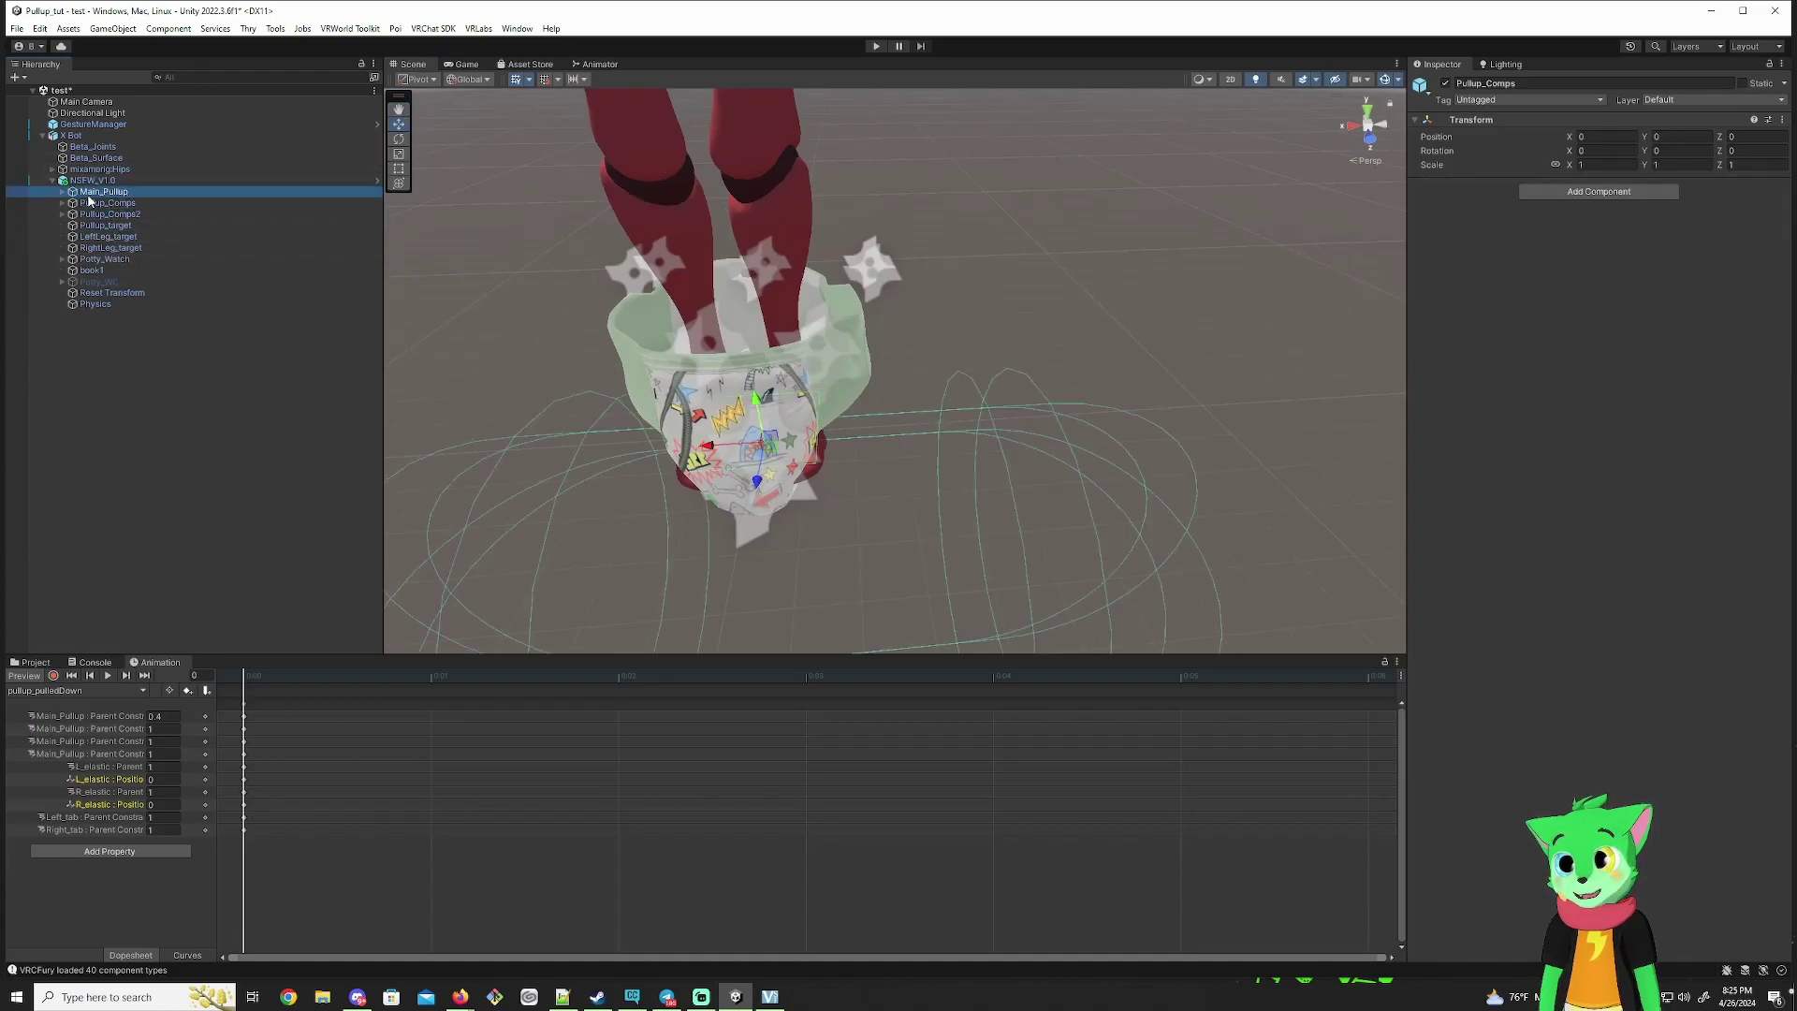
pyautogui.press('f')
pyautogui.moveTo(544, 235); pyautogui.dragTo(530, 393, button='right')
pyautogui.moveTo(787, 420); pyautogui.dragTo(791, 342, button='right')
# Step: Raise LeftLeg_target and RightLeg_target together along the Y axis
pyautogui.click(112, 248)
pyautogui.keyDown('shift'); pyautogui.click(109, 237); pyautogui.keyUp('shift')
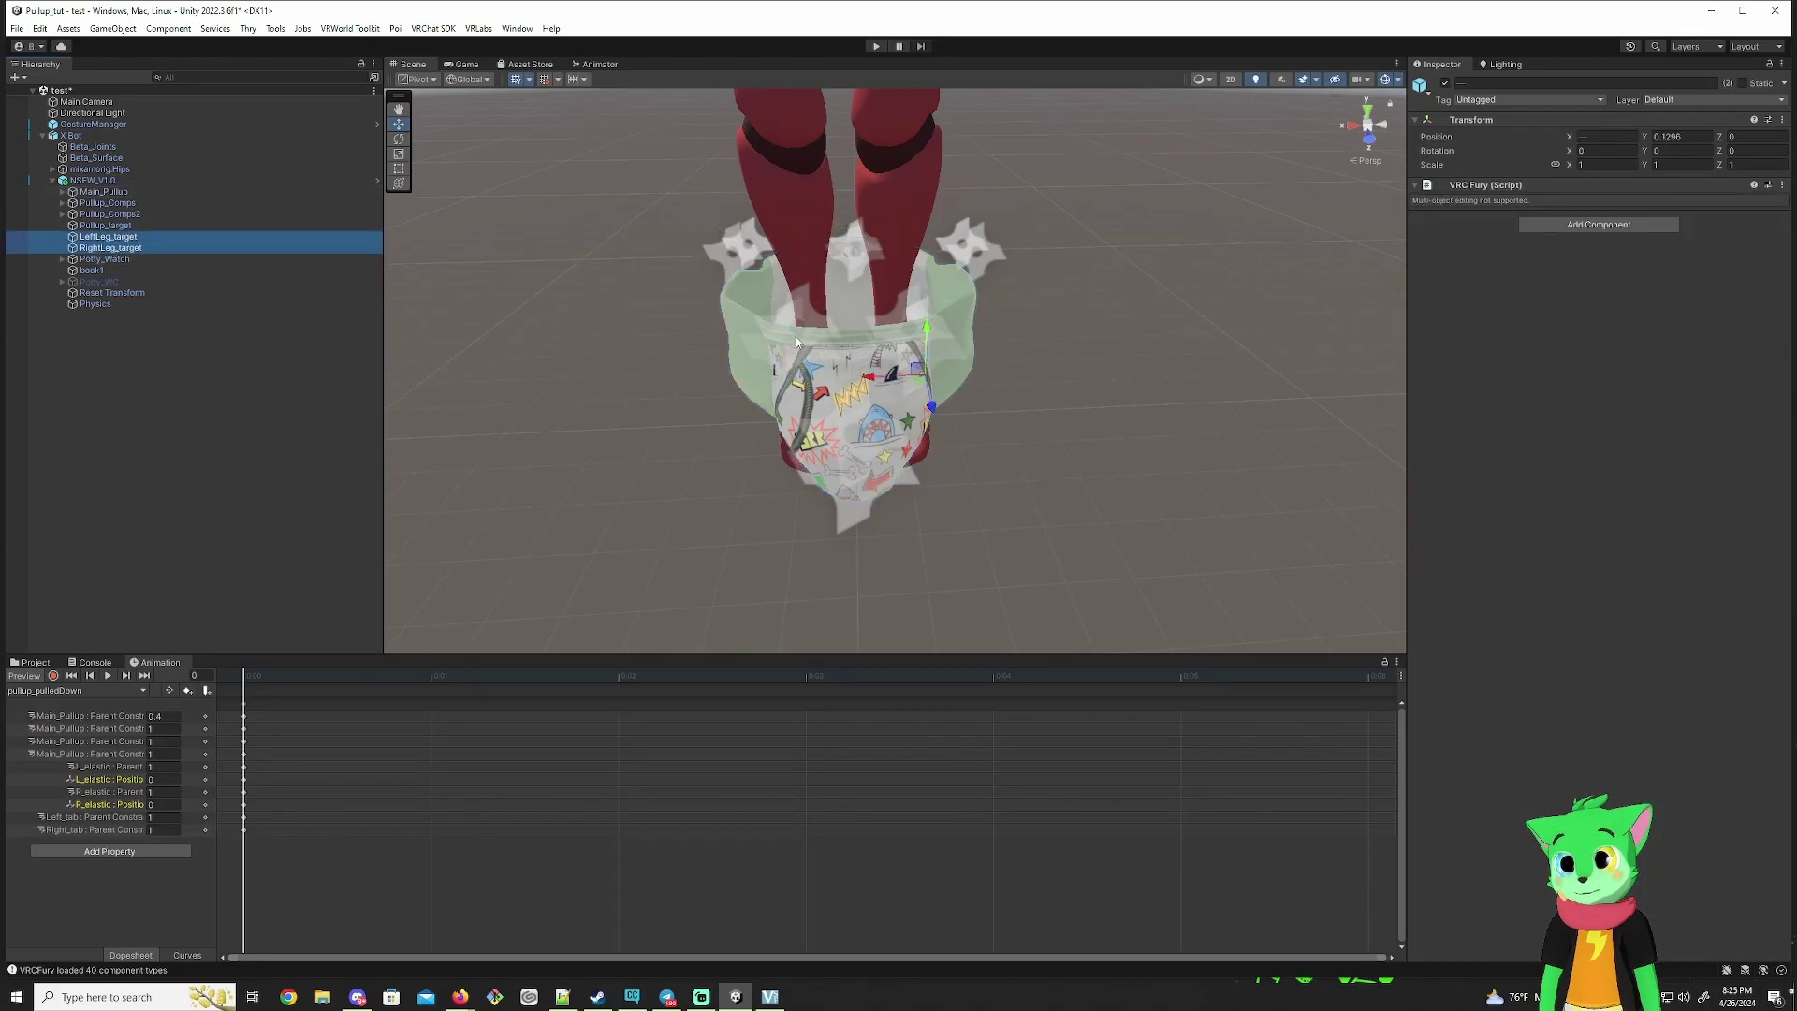
pyautogui.moveTo(931, 328); pyautogui.dragTo(933, 262)
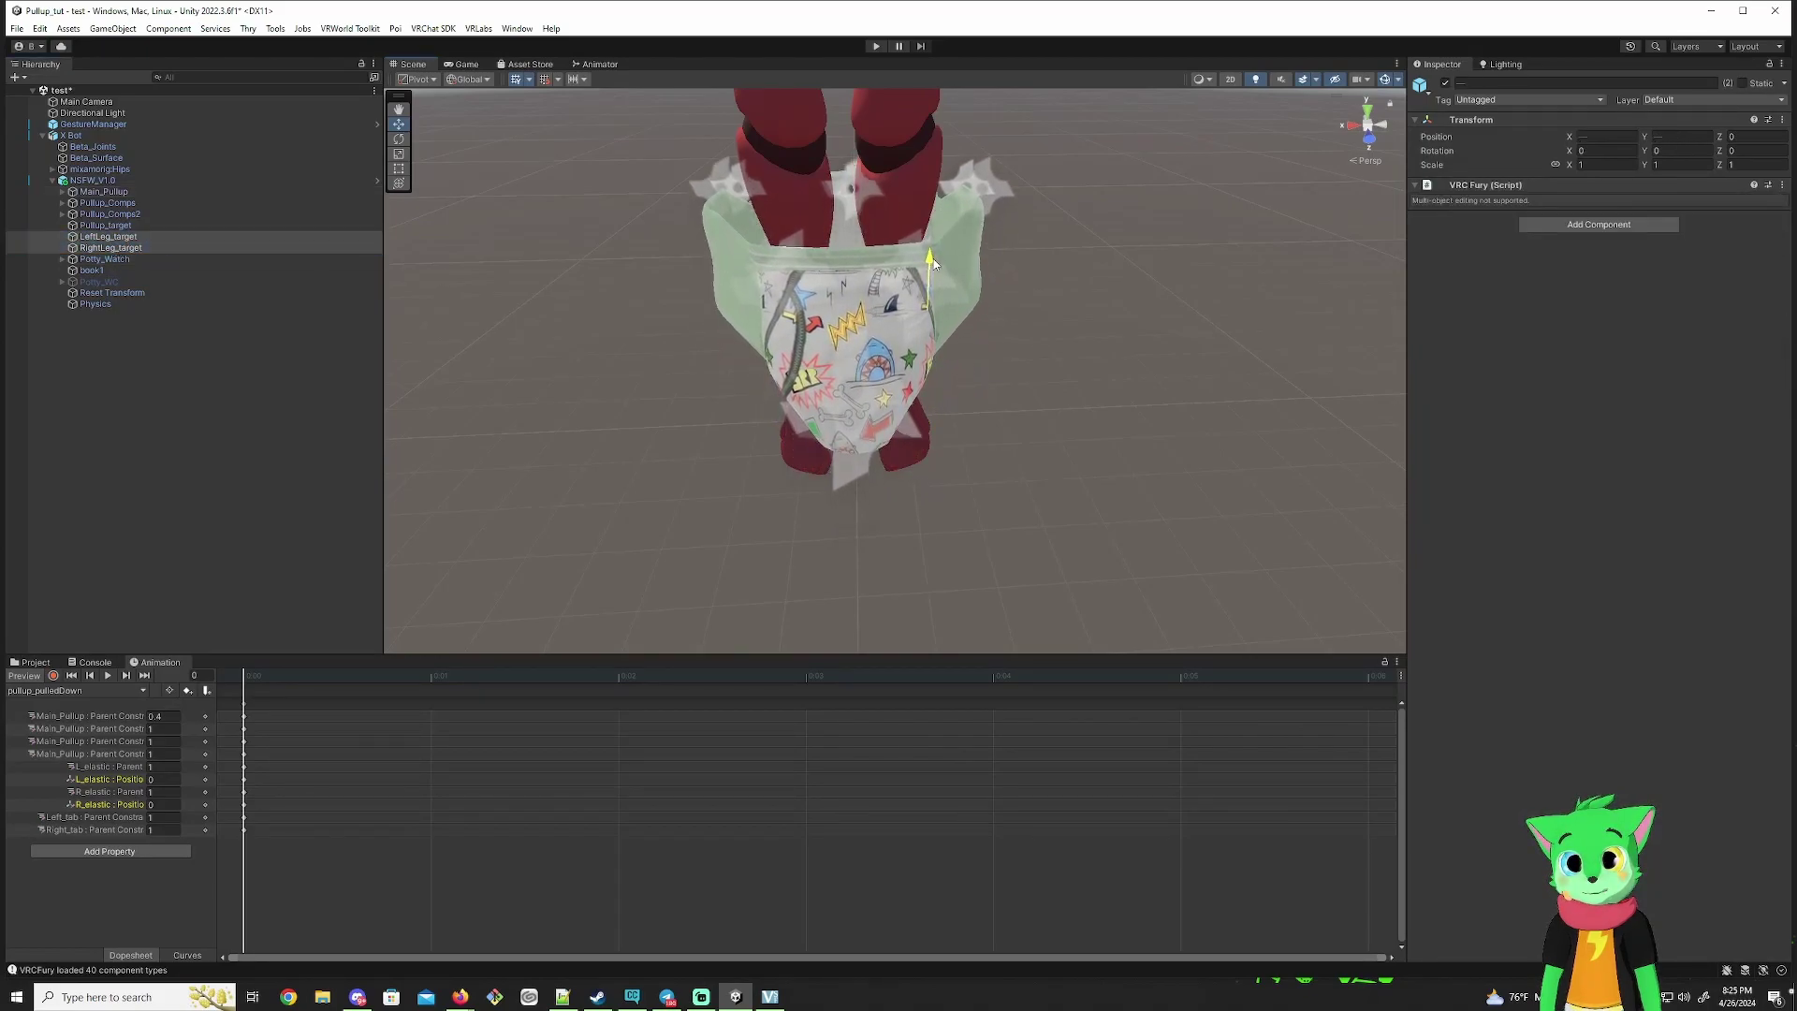
pyautogui.moveTo(863, 264); pyautogui.dragTo(655, 250, button='right')
# Step: Reframe Main_Pullup and orbit to check the pull-up's new fit on the legs
pyautogui.click(103, 191)
pyautogui.press('f')
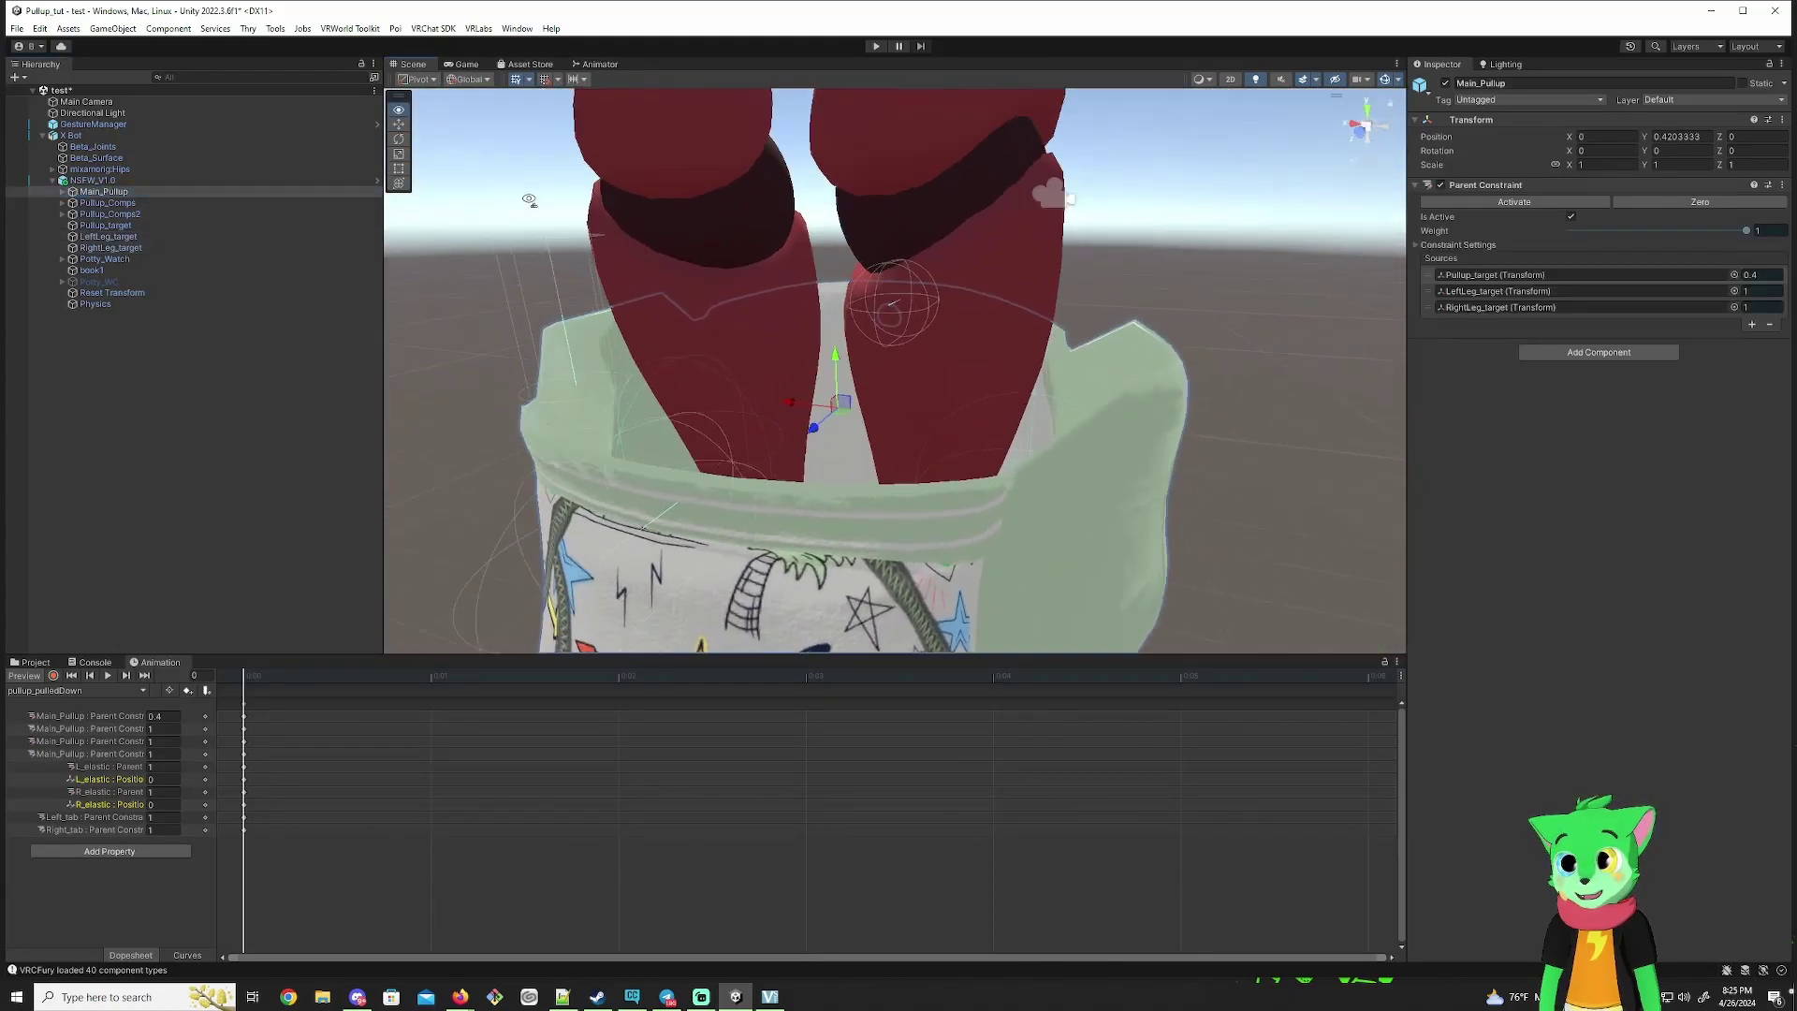
pyautogui.moveTo(586, 350); pyautogui.dragTo(758, 304, button='right')
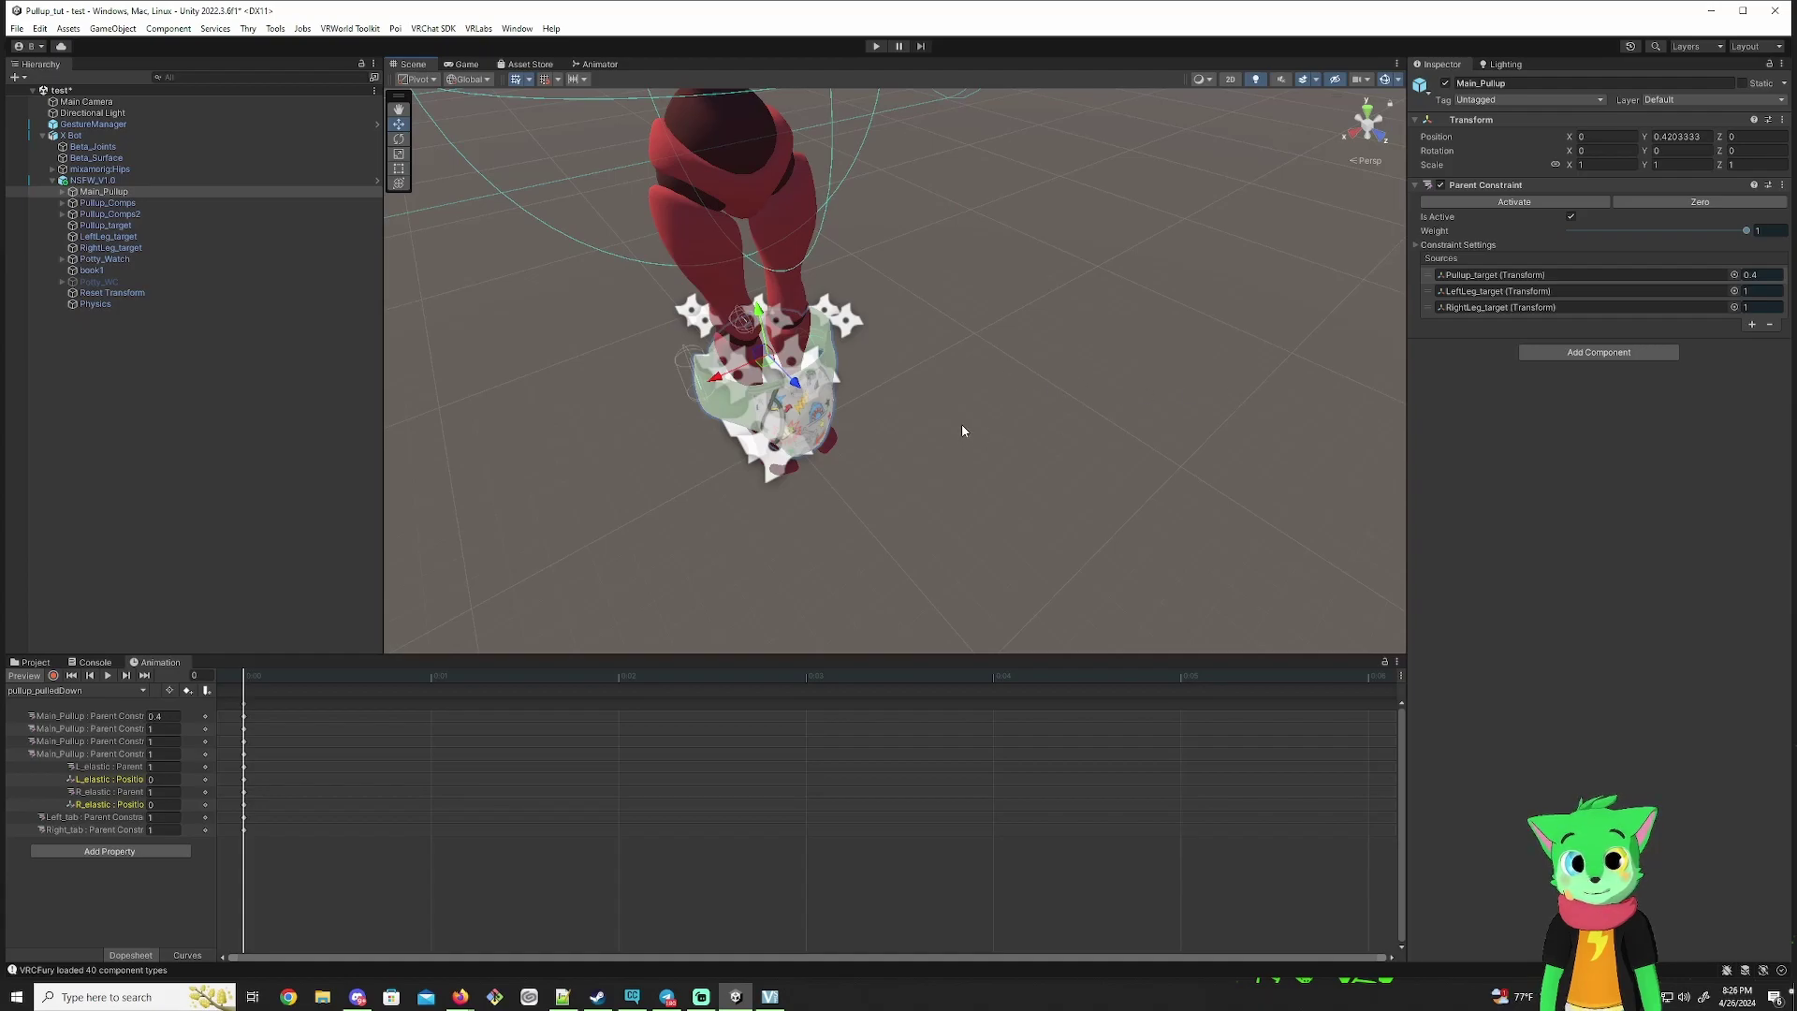
pyautogui.moveTo(962, 430); pyautogui.dragTo(891, 401, button='right')
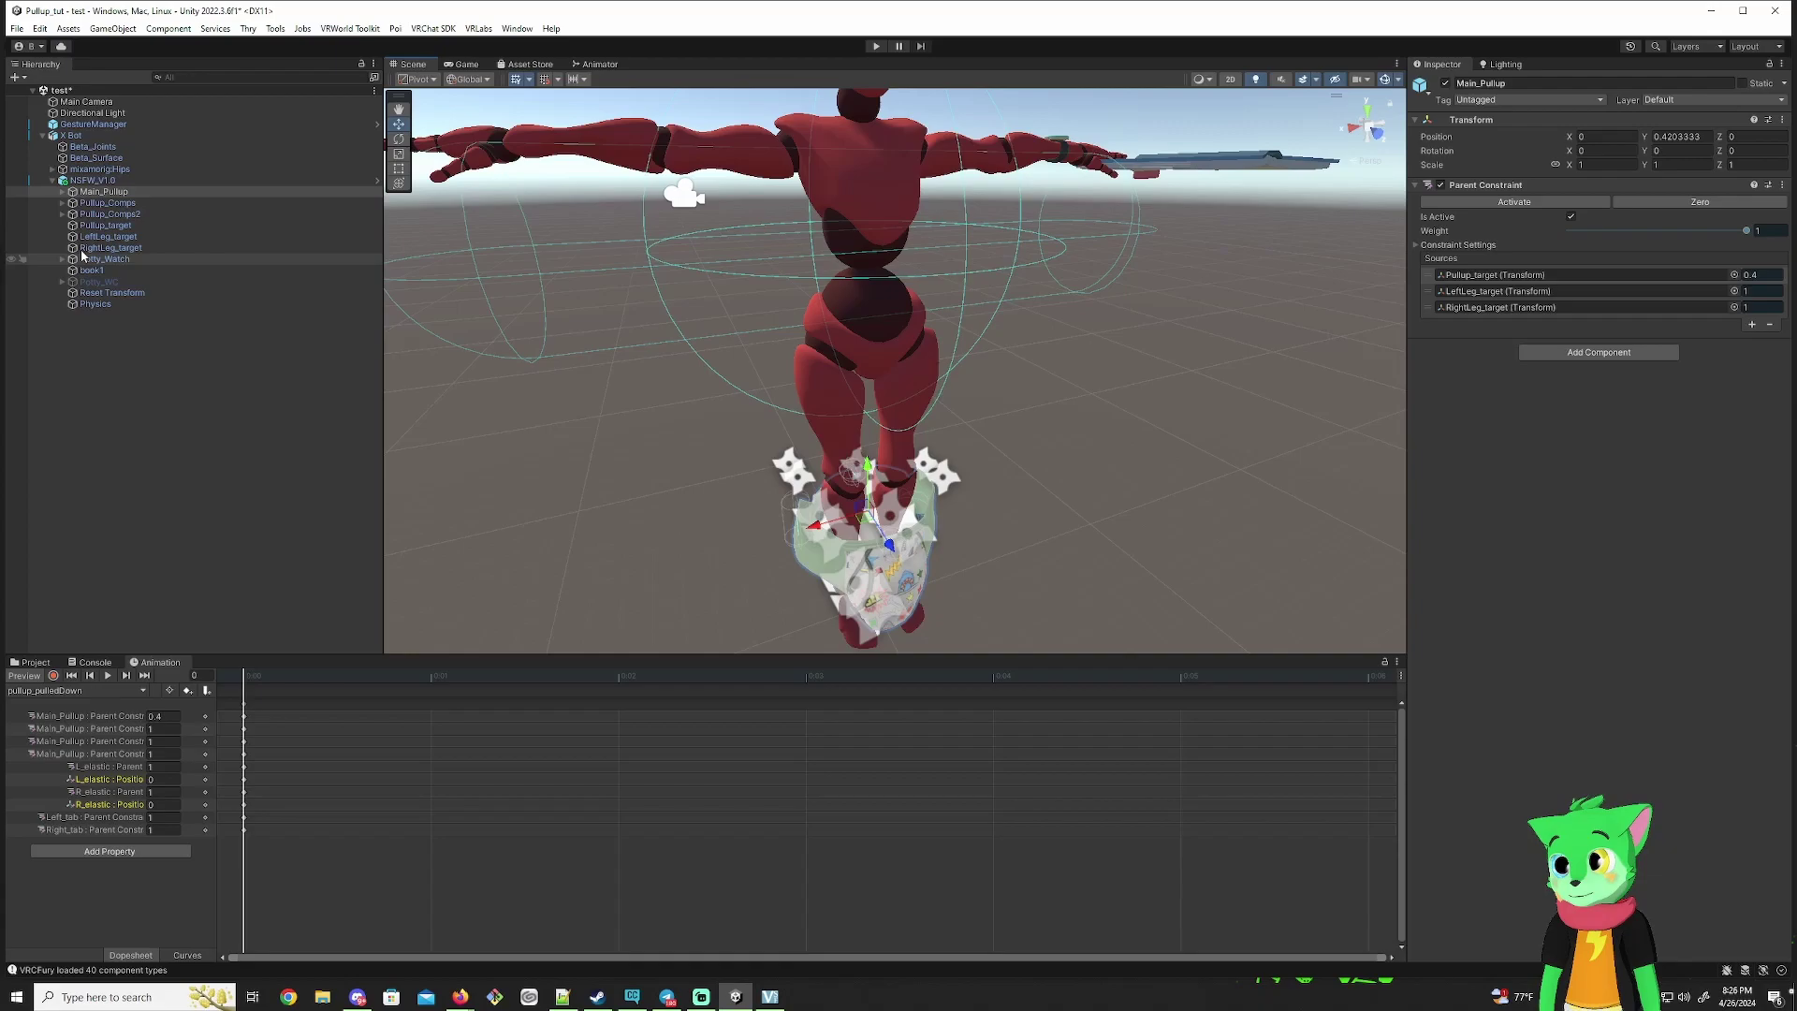
# Step: Select the Mouth object under Main_Pullup and move it up to the face
pyautogui.click(89, 214)
pyautogui.click(89, 202)
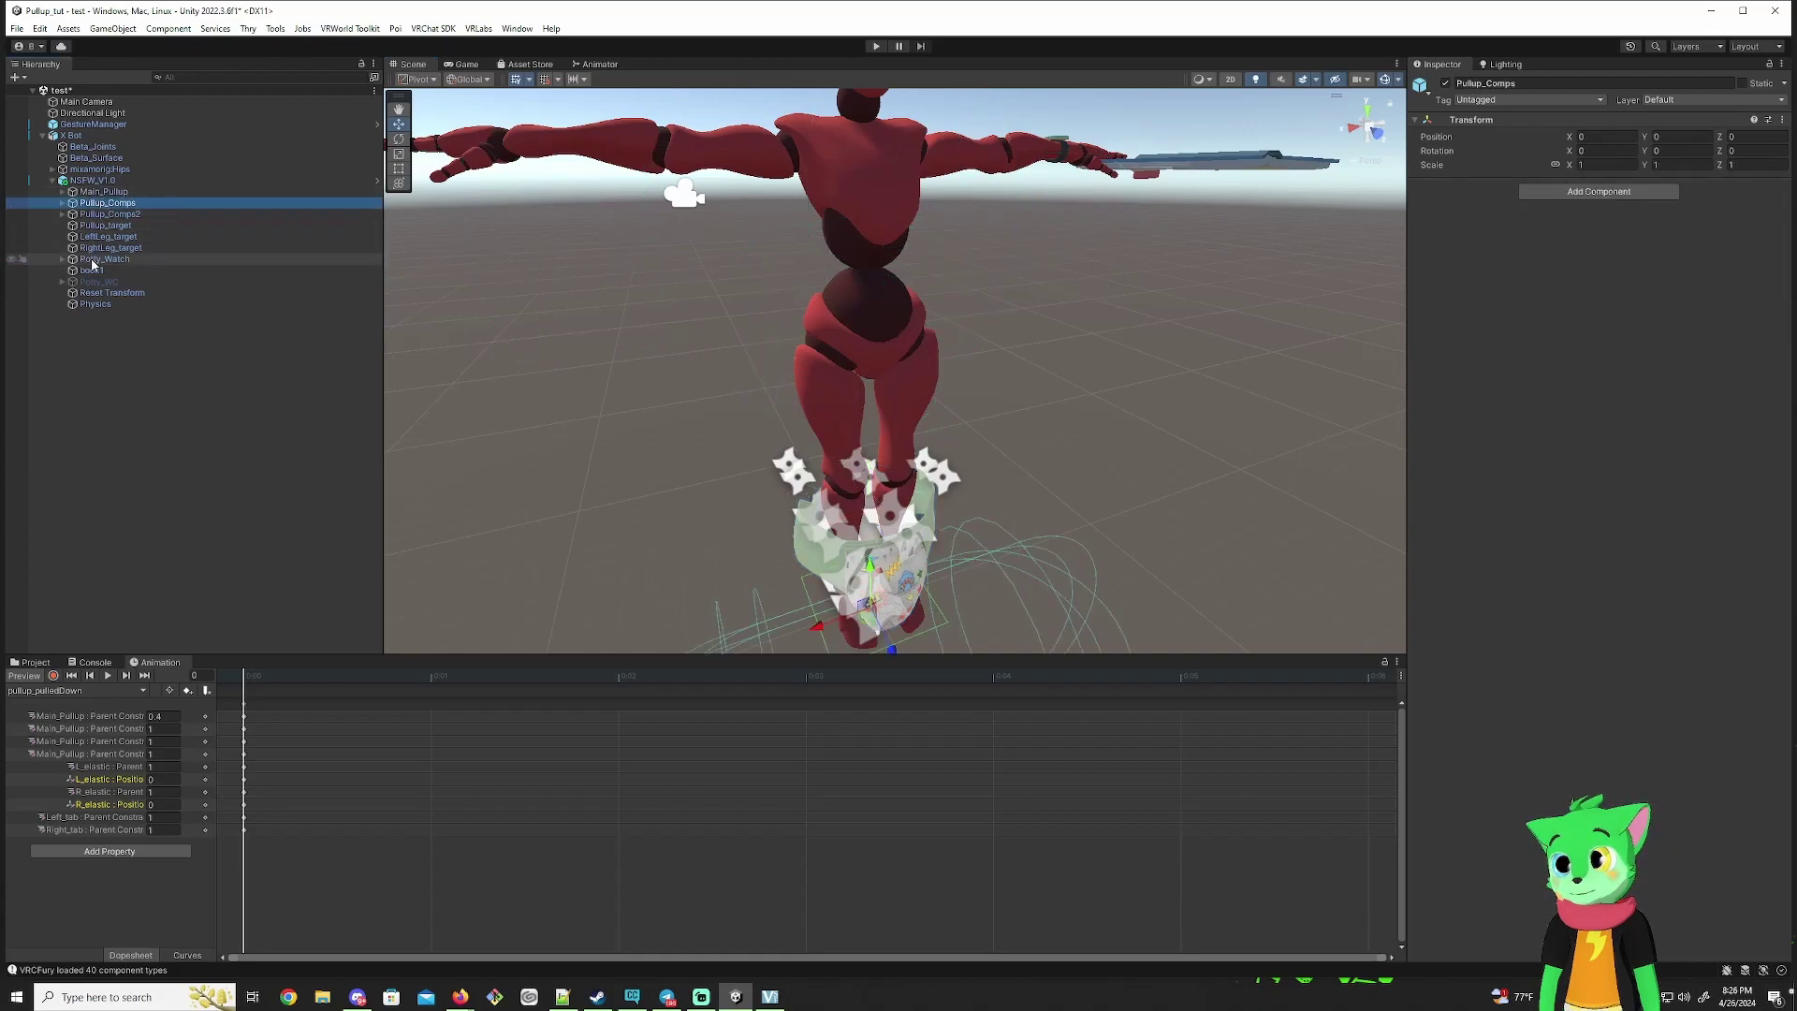
pyautogui.click(62, 193)
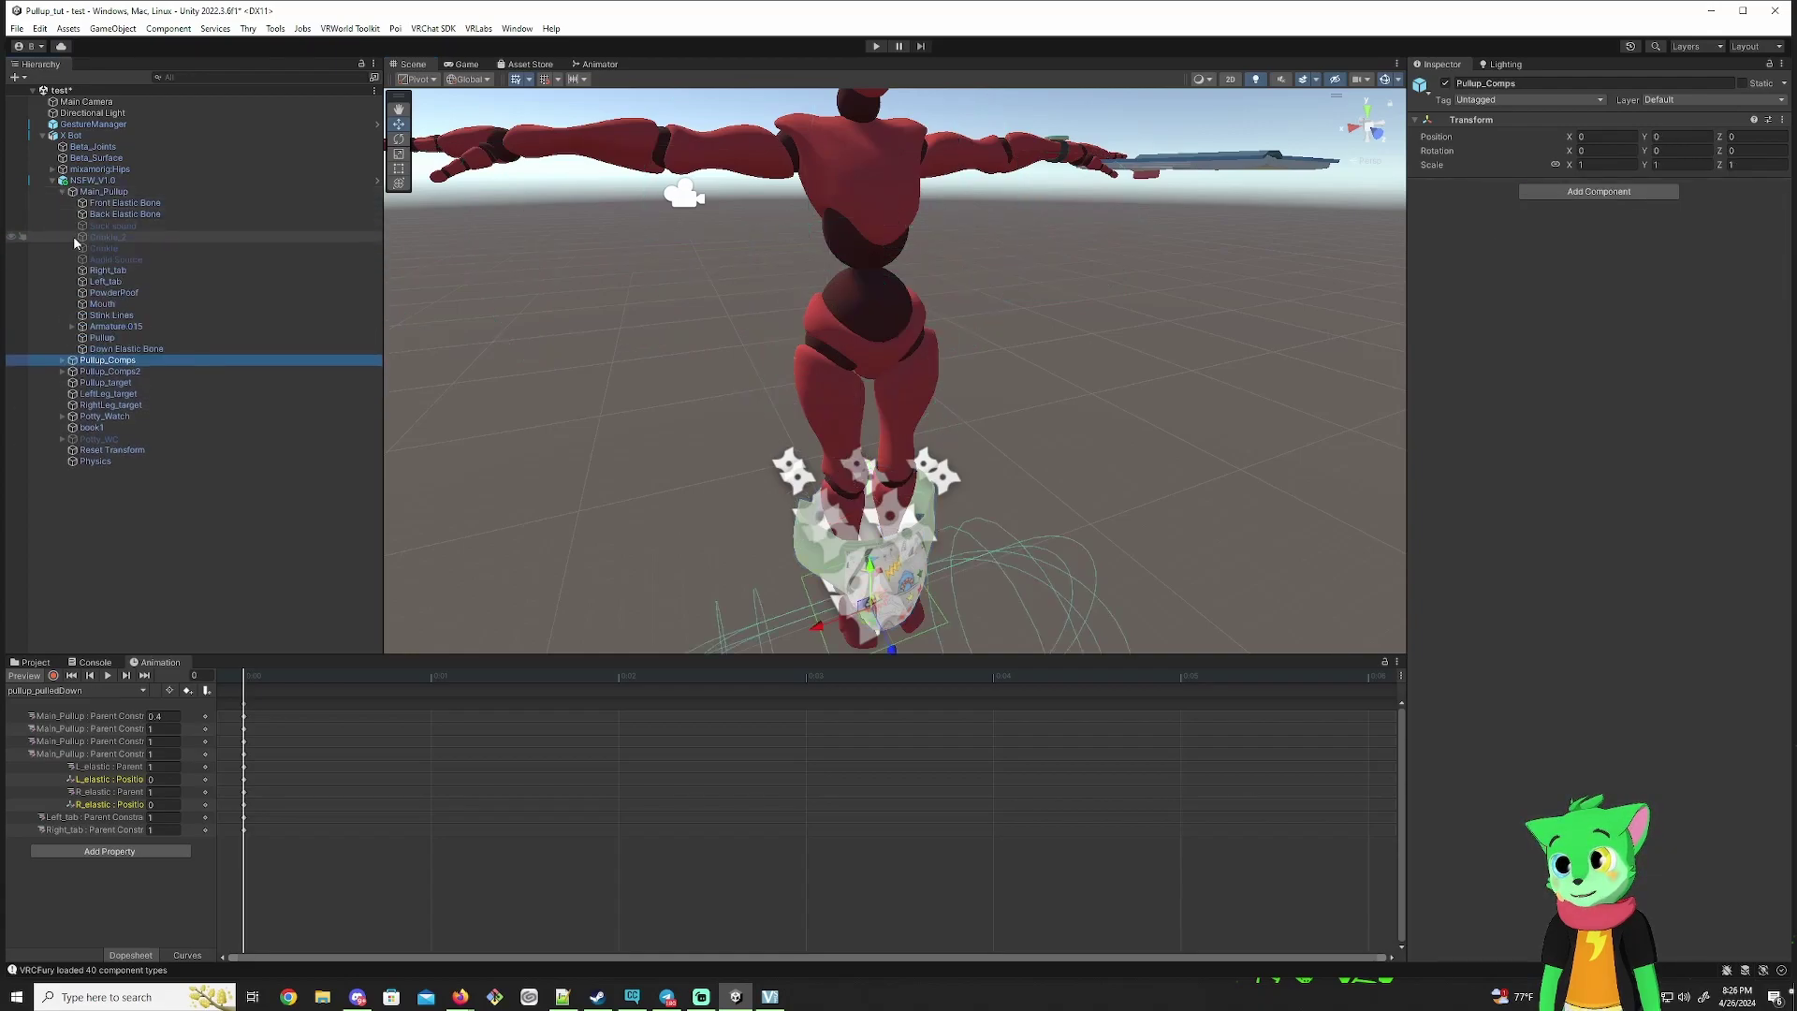
pyautogui.click(102, 303)
pyautogui.moveTo(668, 217); pyautogui.dragTo(887, 204, button='right')
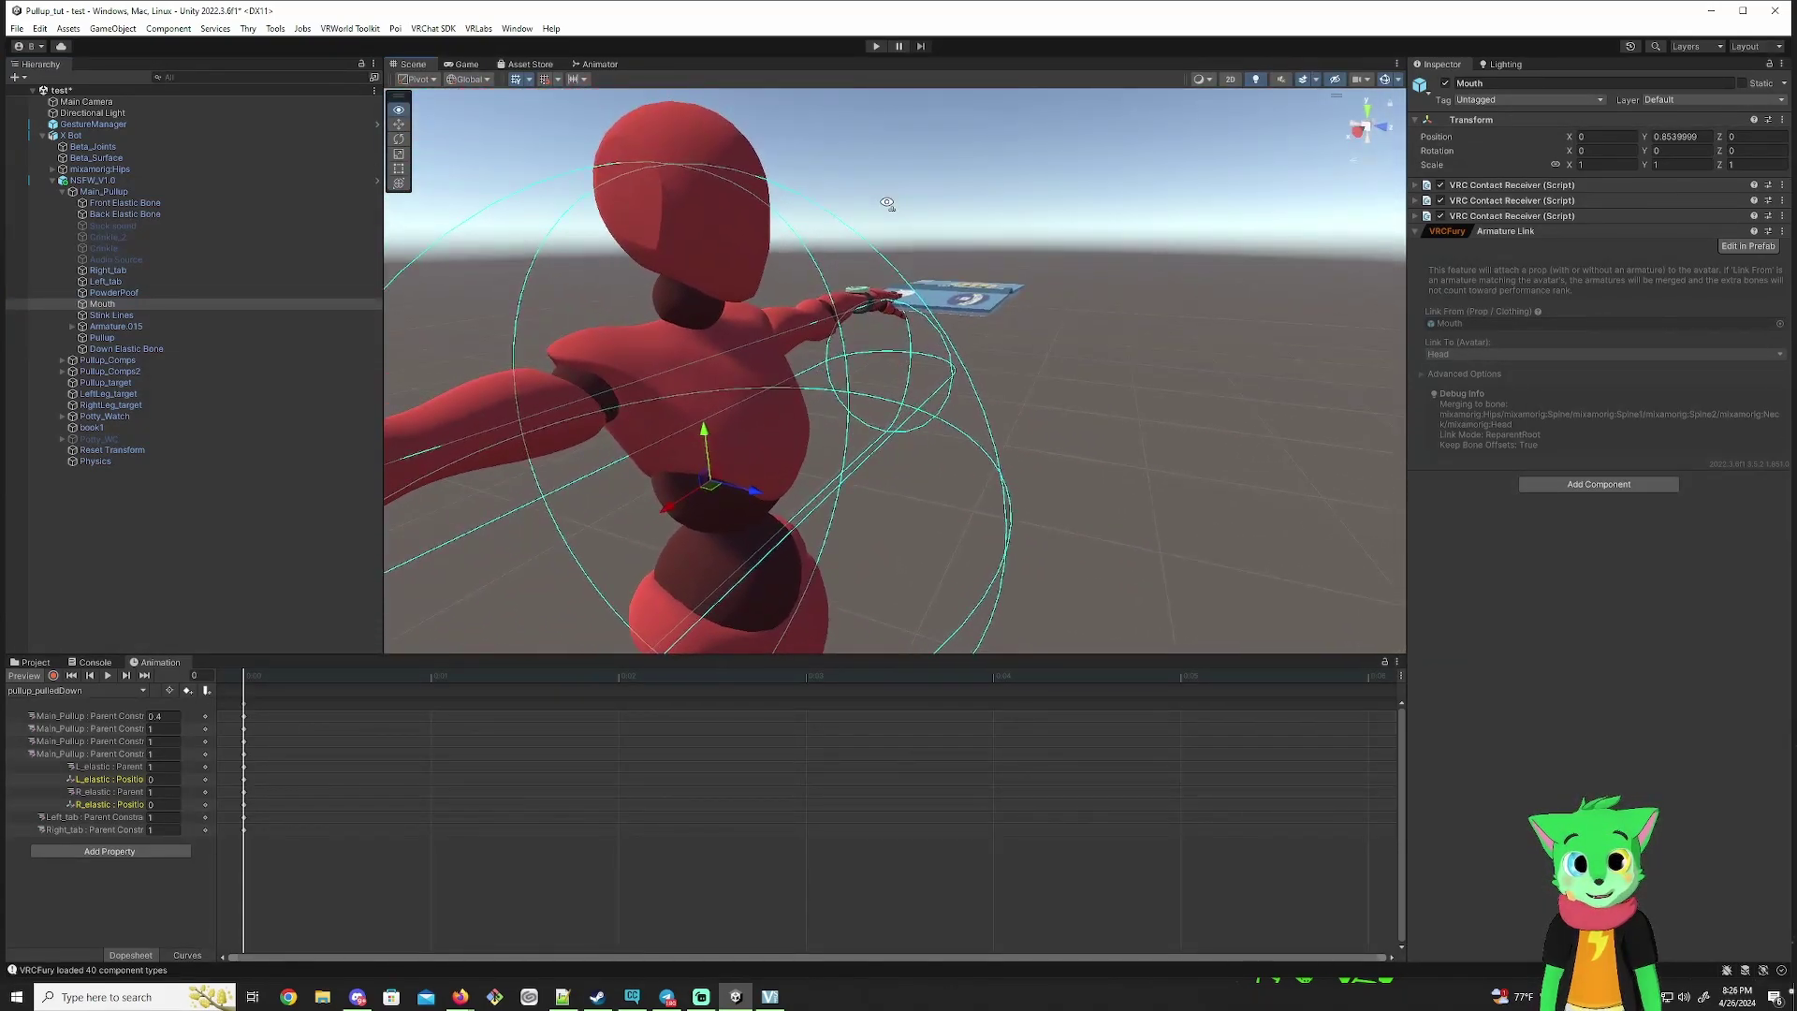
pyautogui.click(1415, 232)
pyautogui.moveTo(702, 447); pyautogui.dragTo(728, 194)
pyautogui.moveTo(728, 194); pyautogui.dragTo(820, 298, button='right')
pyautogui.moveTo(820, 297); pyautogui.dragTo(834, 304)
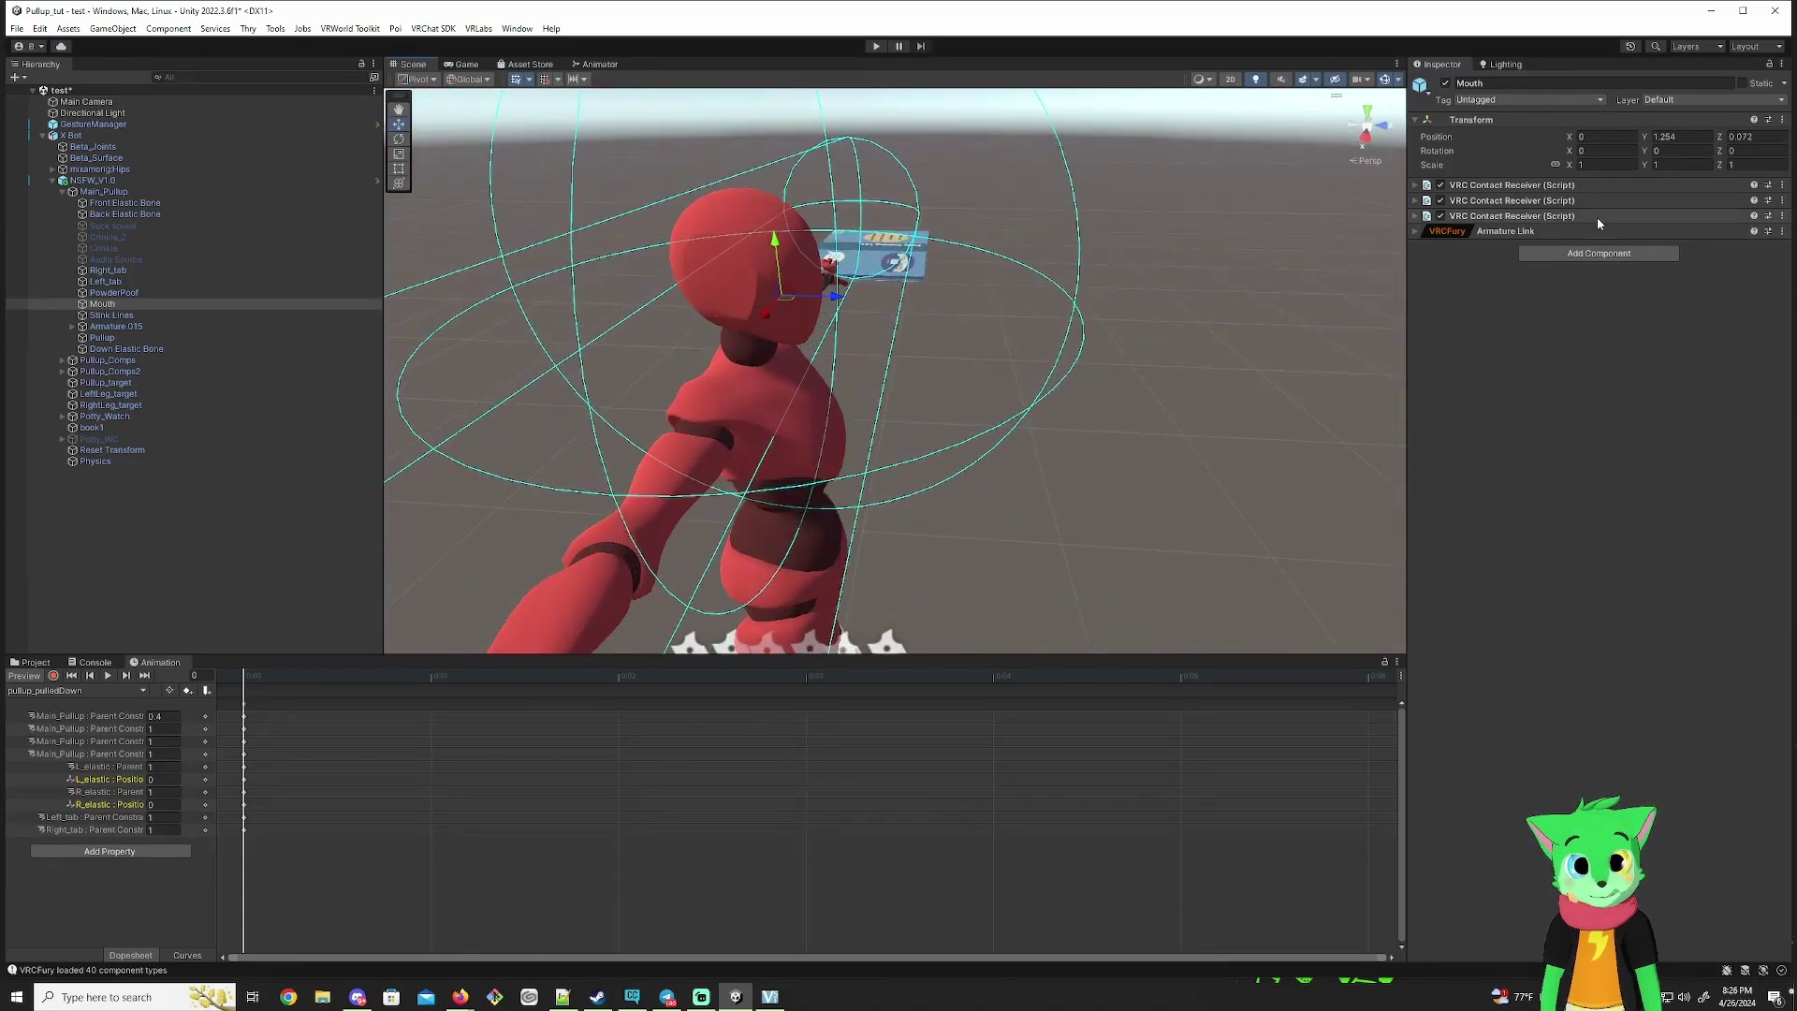
# Step: Set the first contact receiver's radius to 0.021 and its height to 0.2
pyautogui.click(1591, 185)
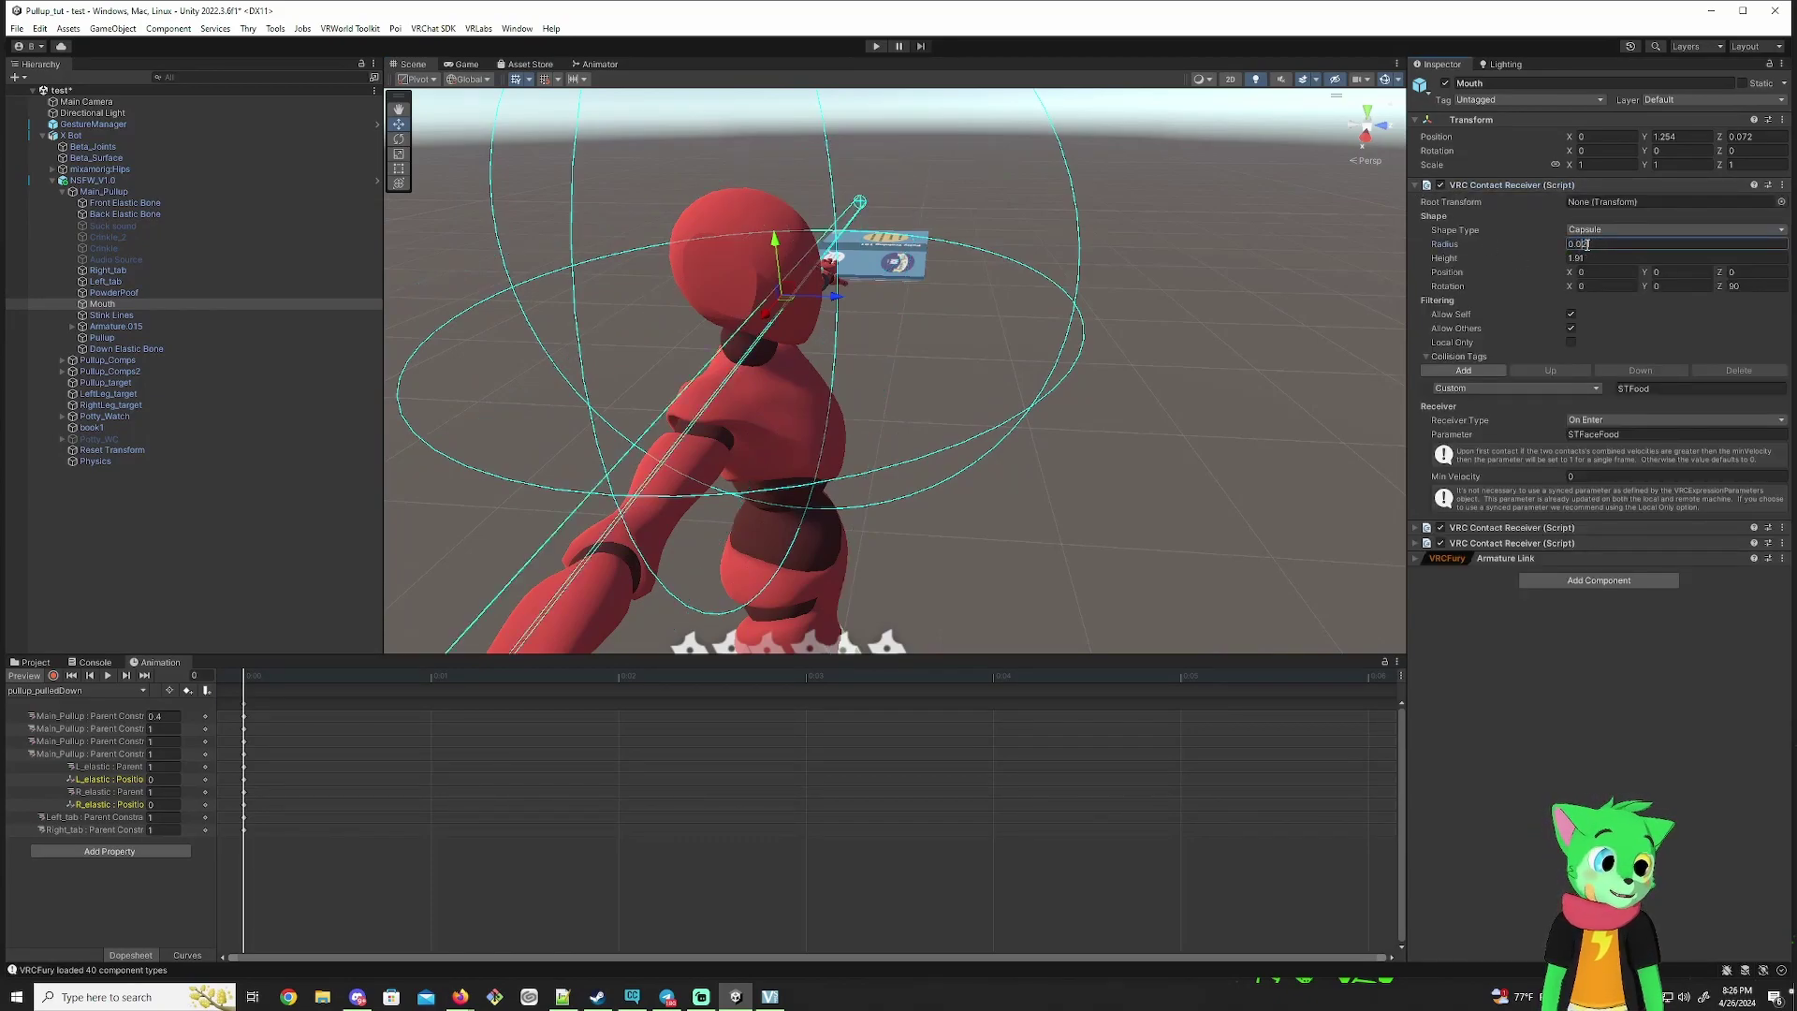
pyautogui.write('0')
pyautogui.click(1580, 259)
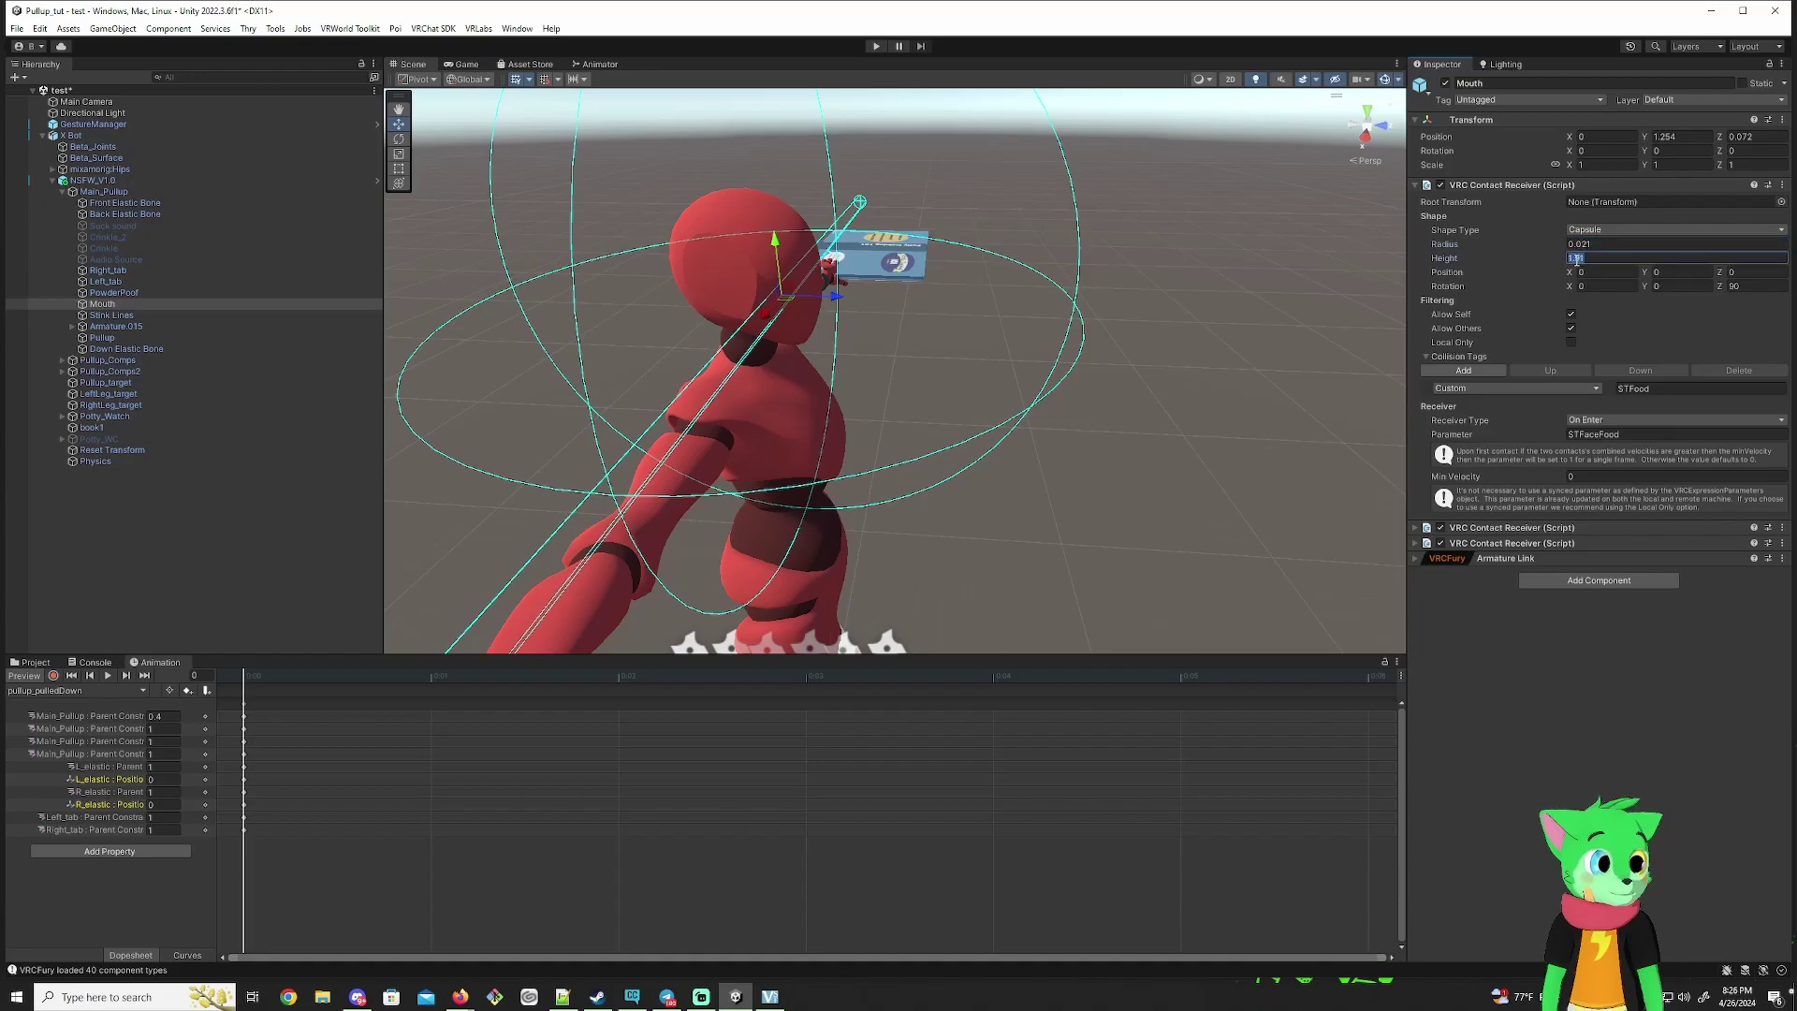
pyautogui.write('1')
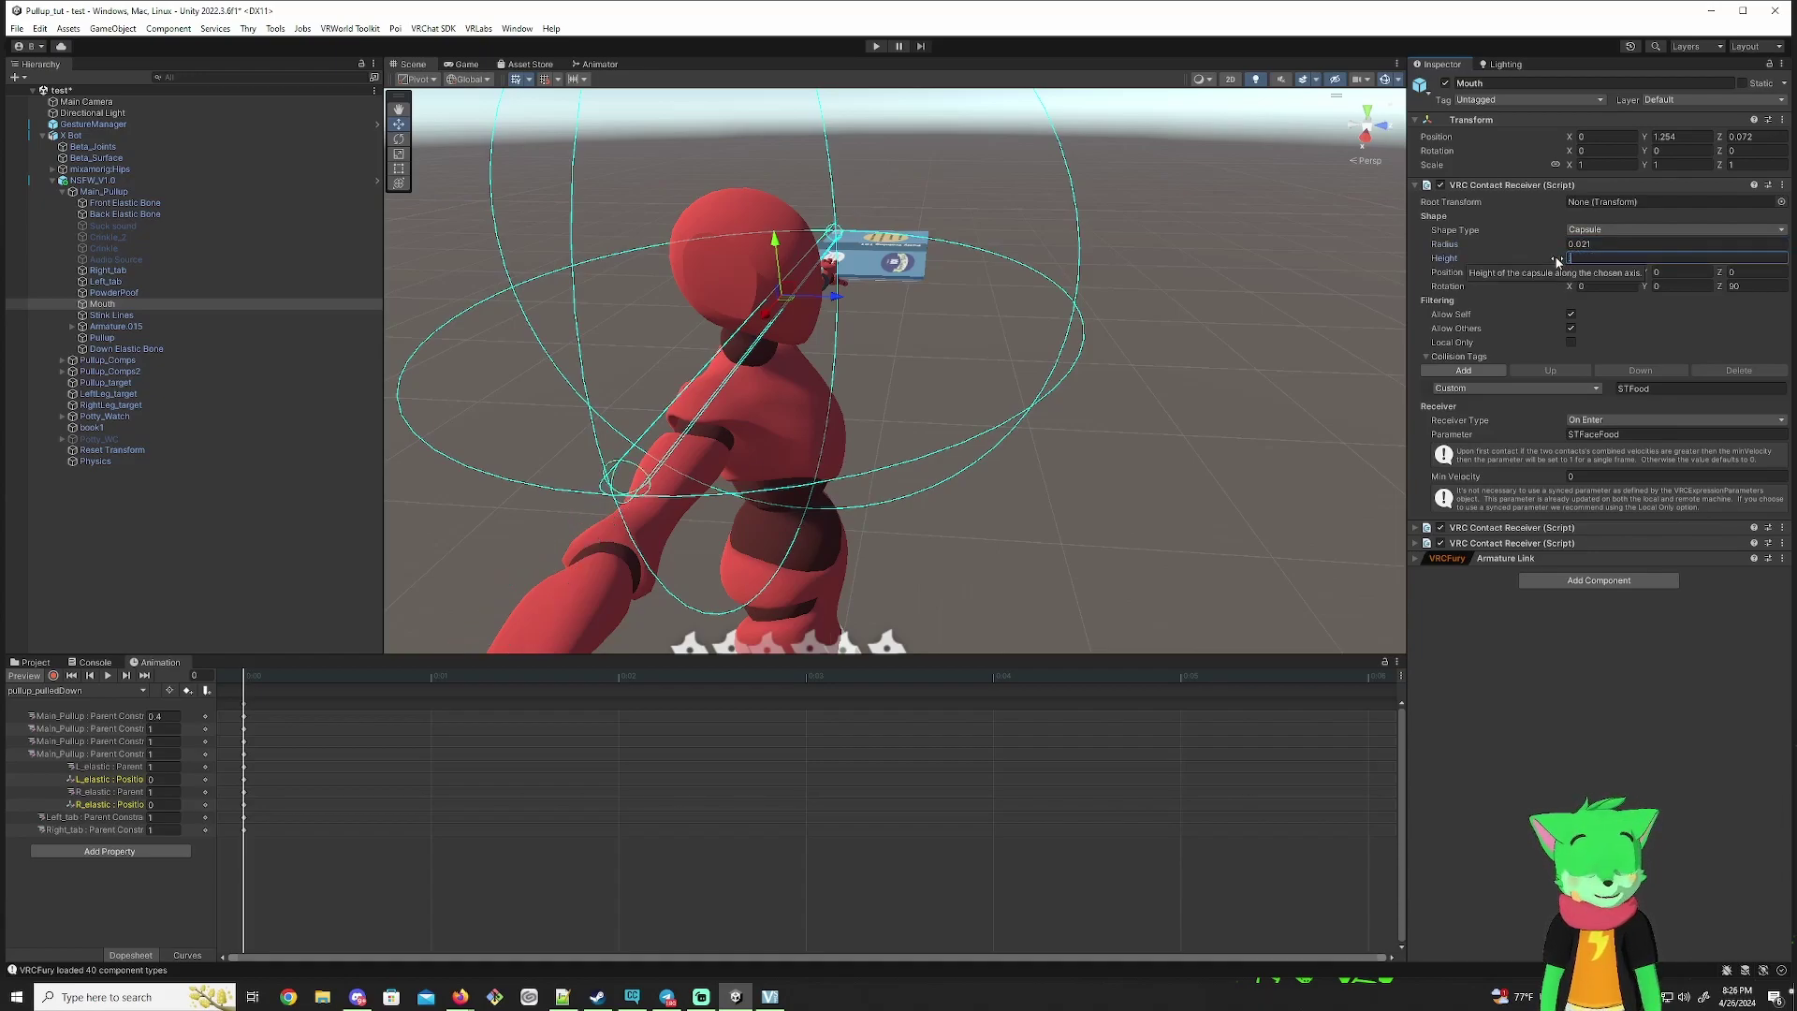
pyautogui.press('BackSpace')
pyautogui.write('.5')
pyautogui.press('BackSpace')
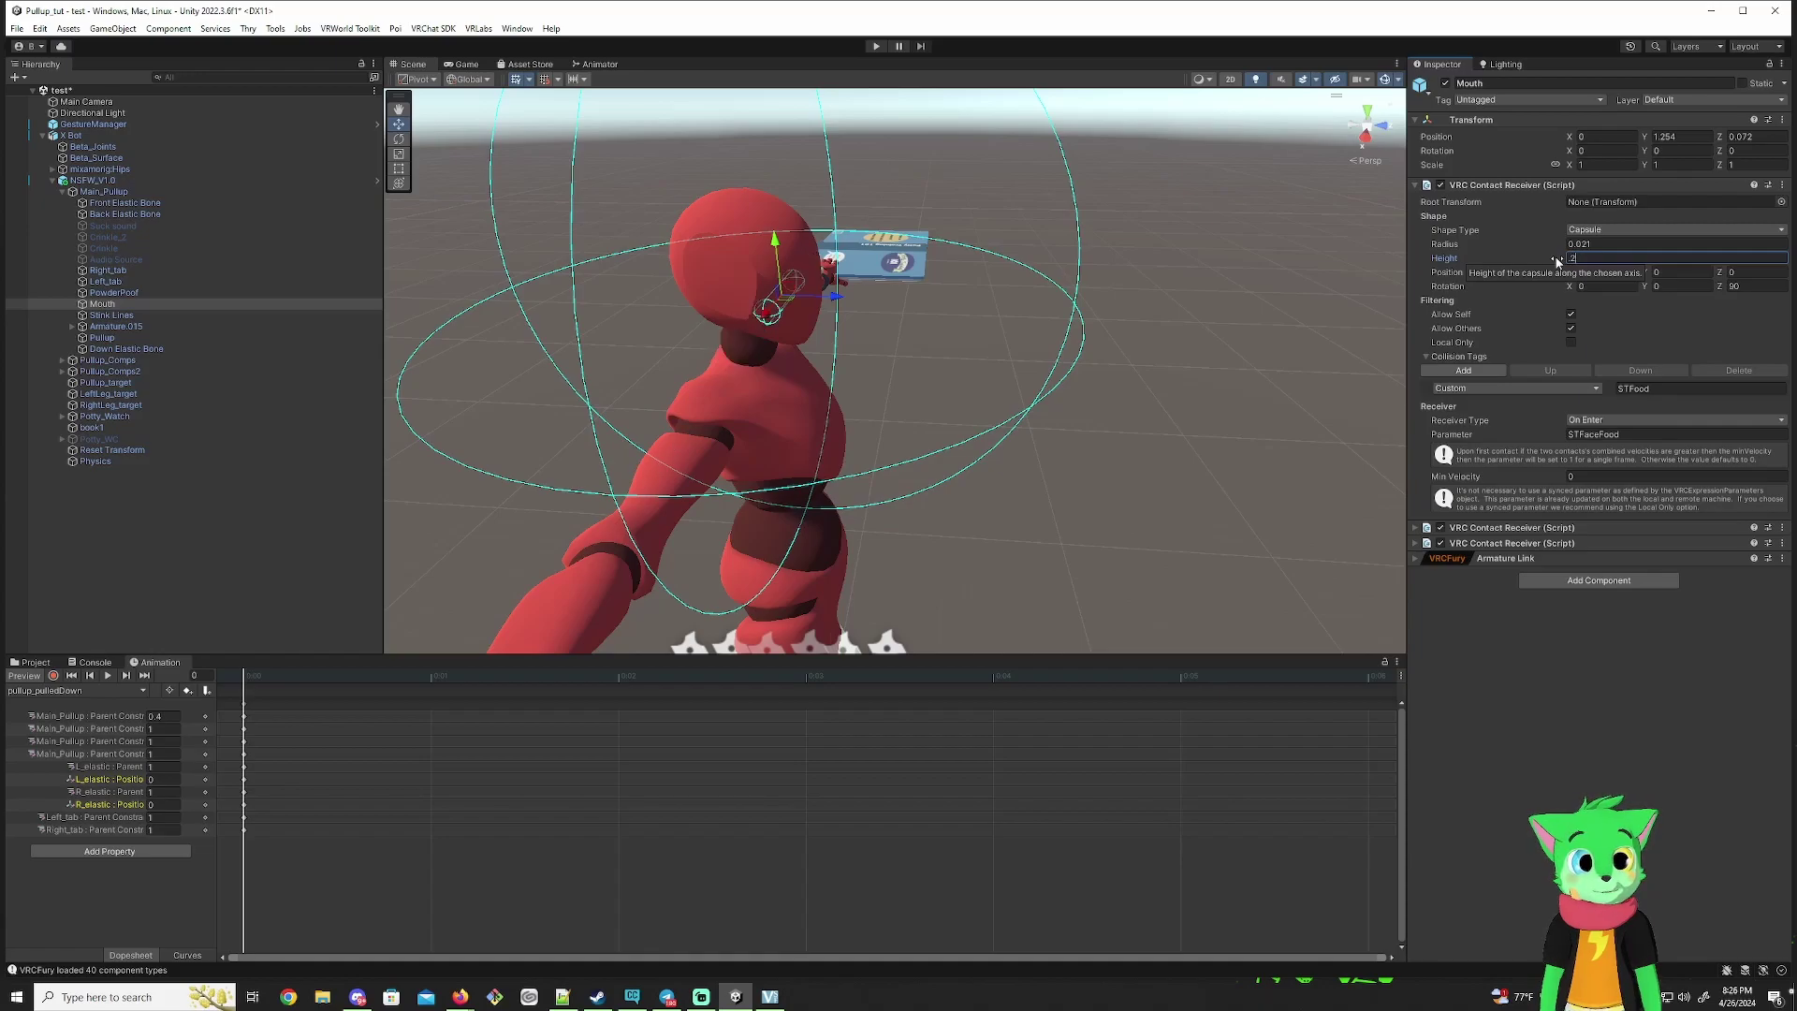
pyautogui.write('3')
pyautogui.write('.2')
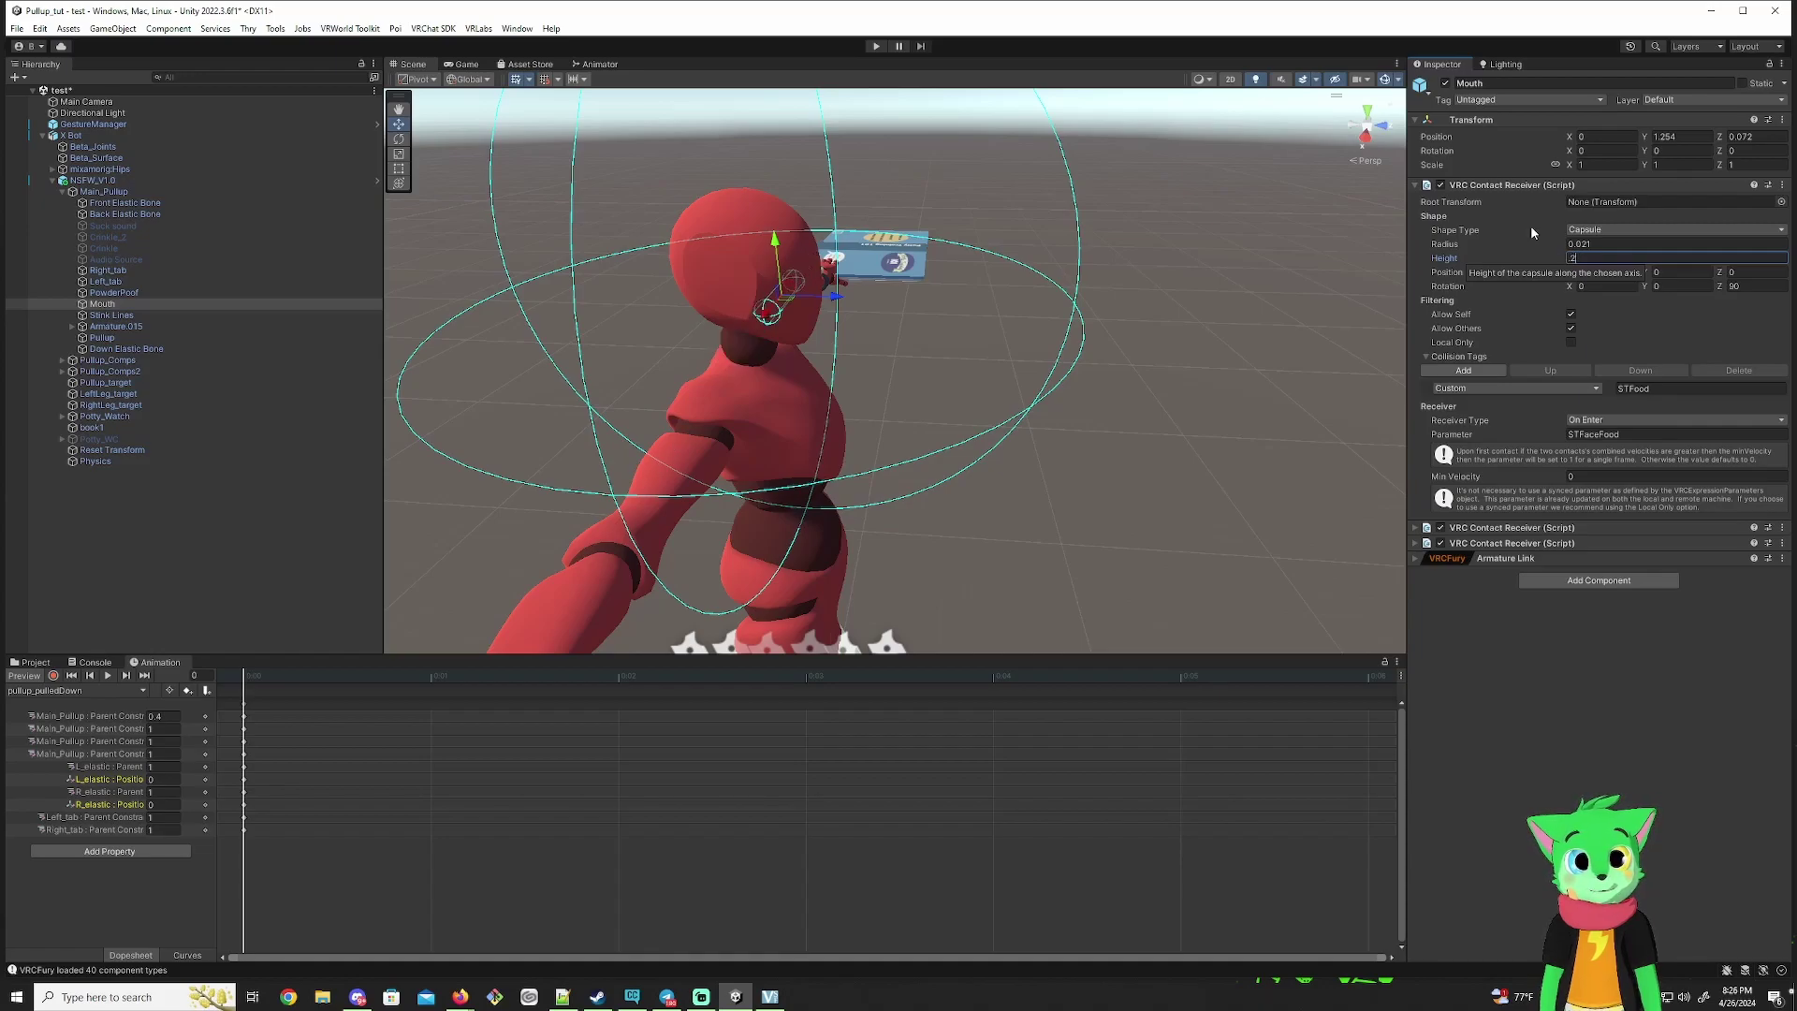
pyautogui.click(1575, 608)
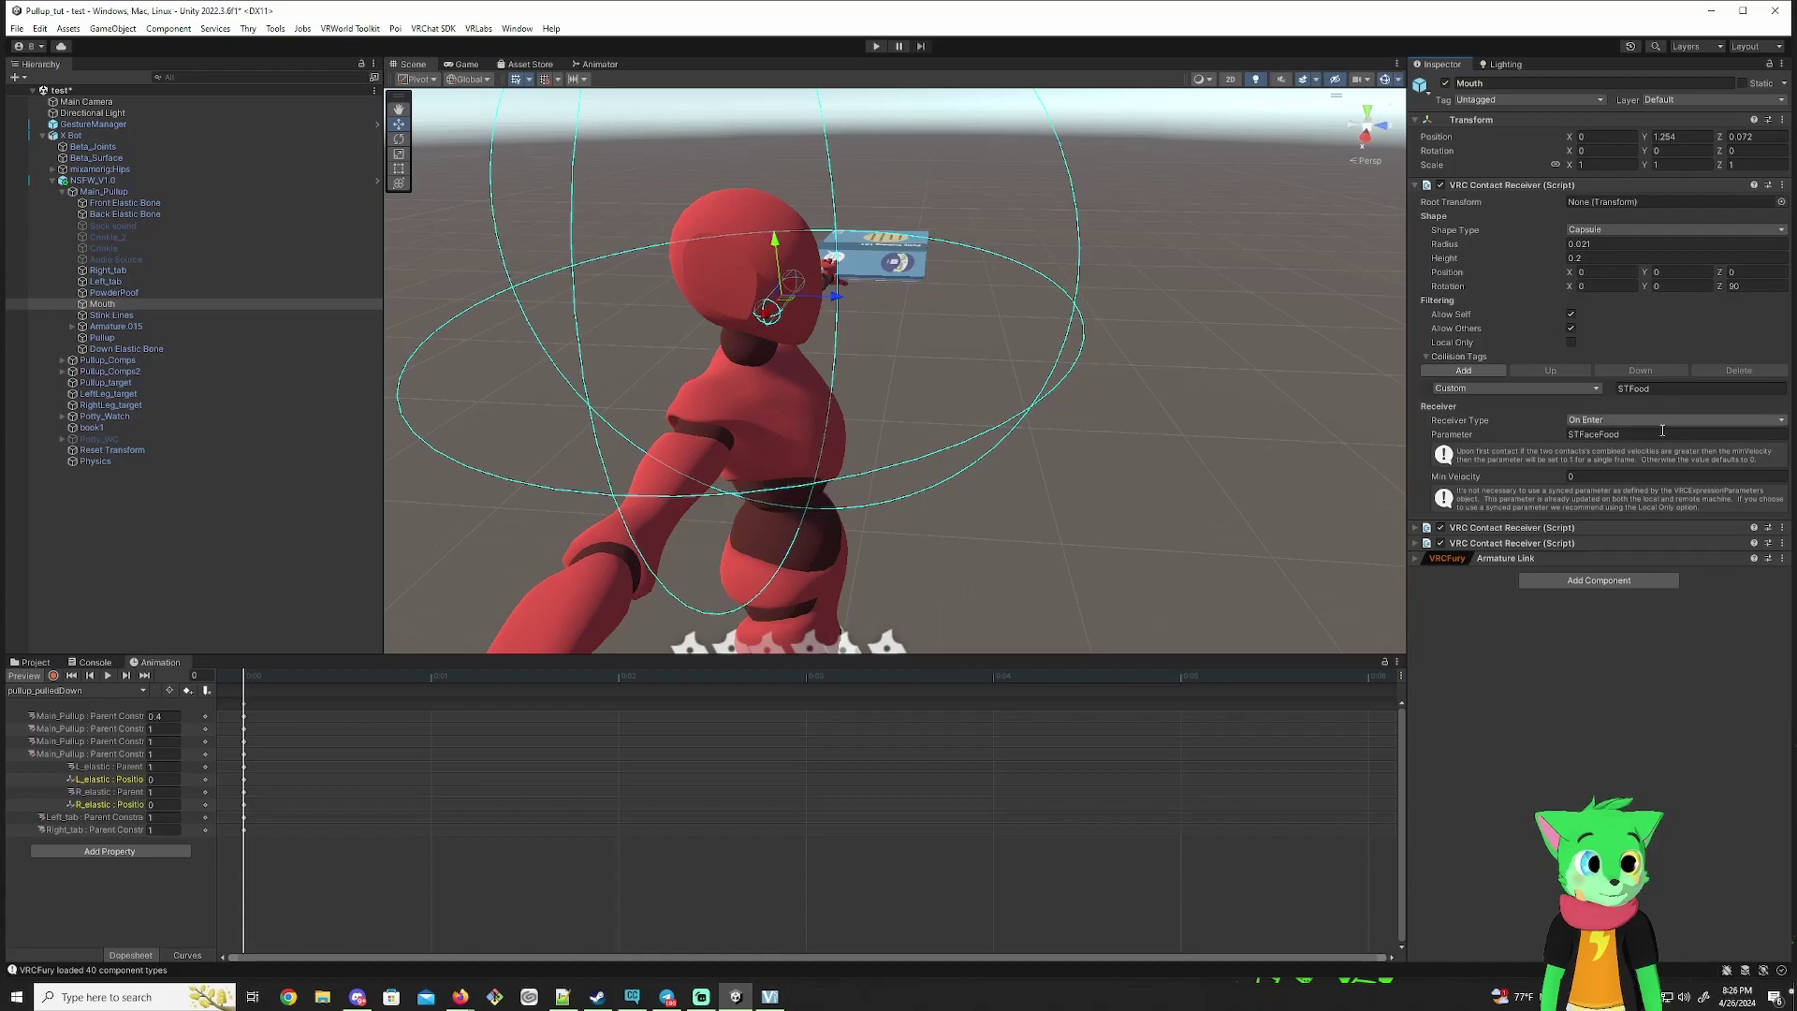
pyautogui.click(1414, 184)
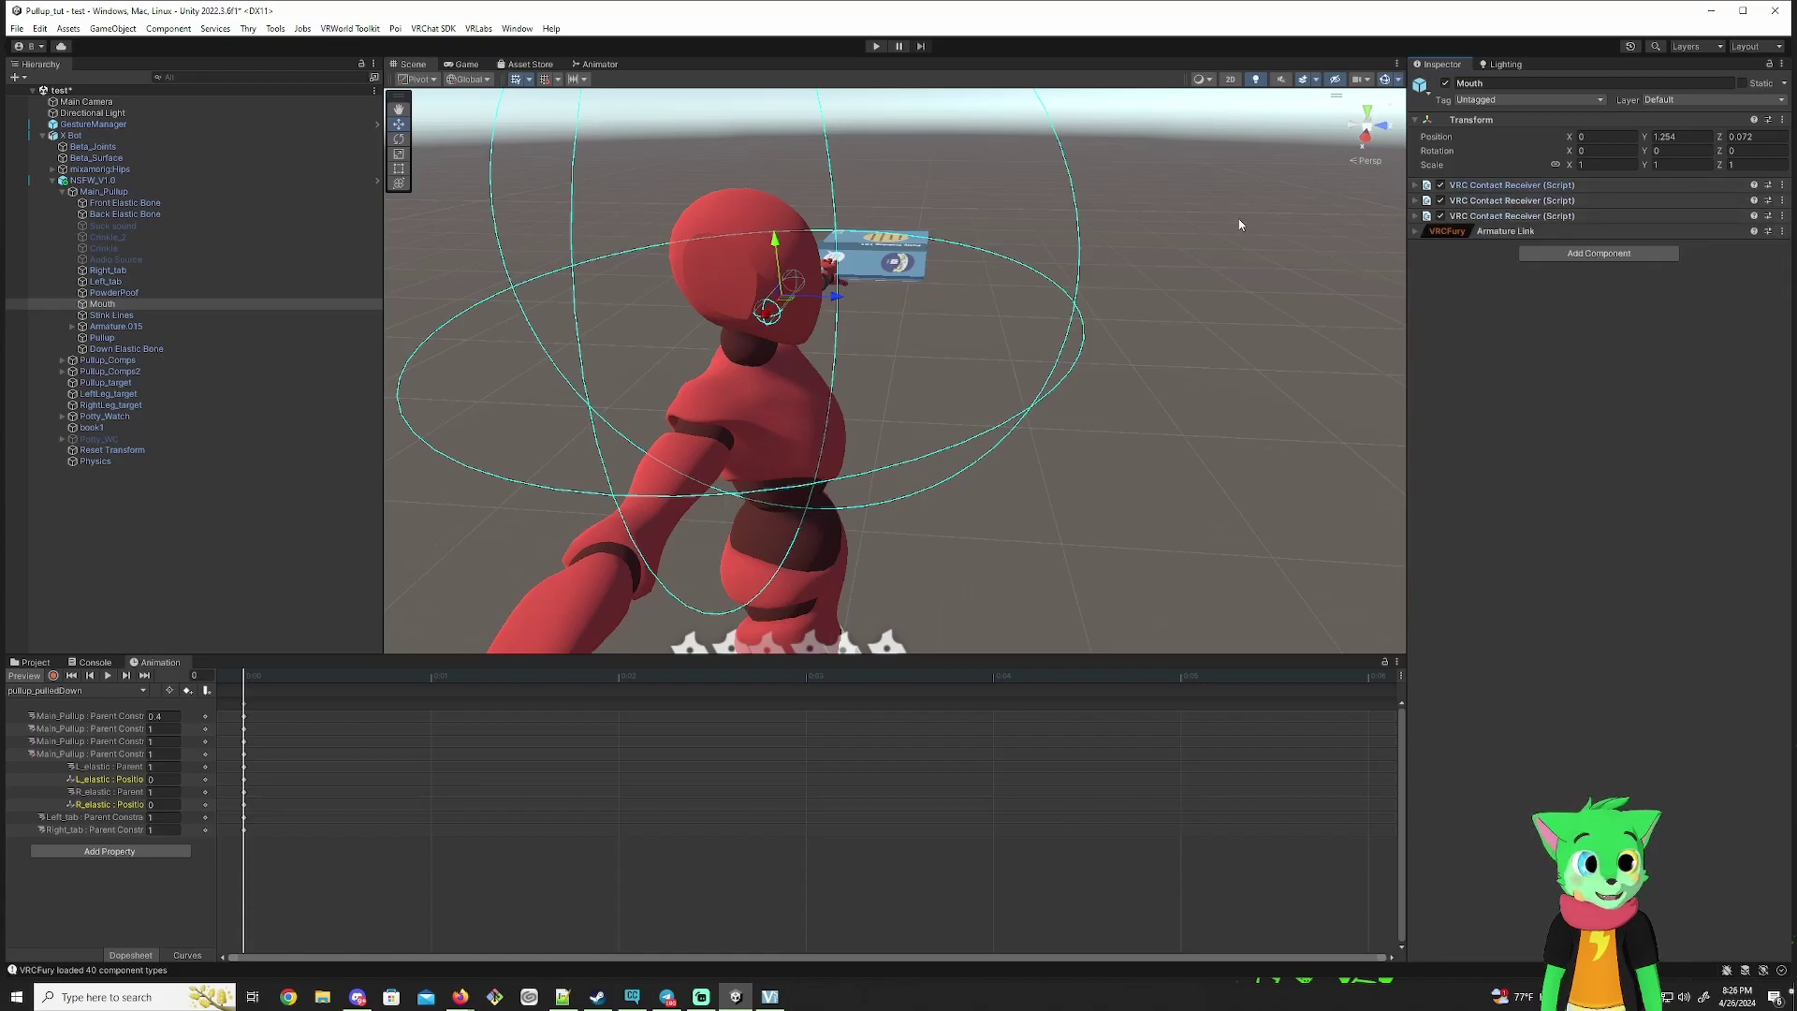
# Step: Give the second contact receiver radius 0.05, forward offset 0.06 and vertical offset -0.03
pyautogui.keyDown('alt'); pyautogui.moveTo(1239, 225); pyautogui.dragTo(922, 215); pyautogui.keyUp('alt')
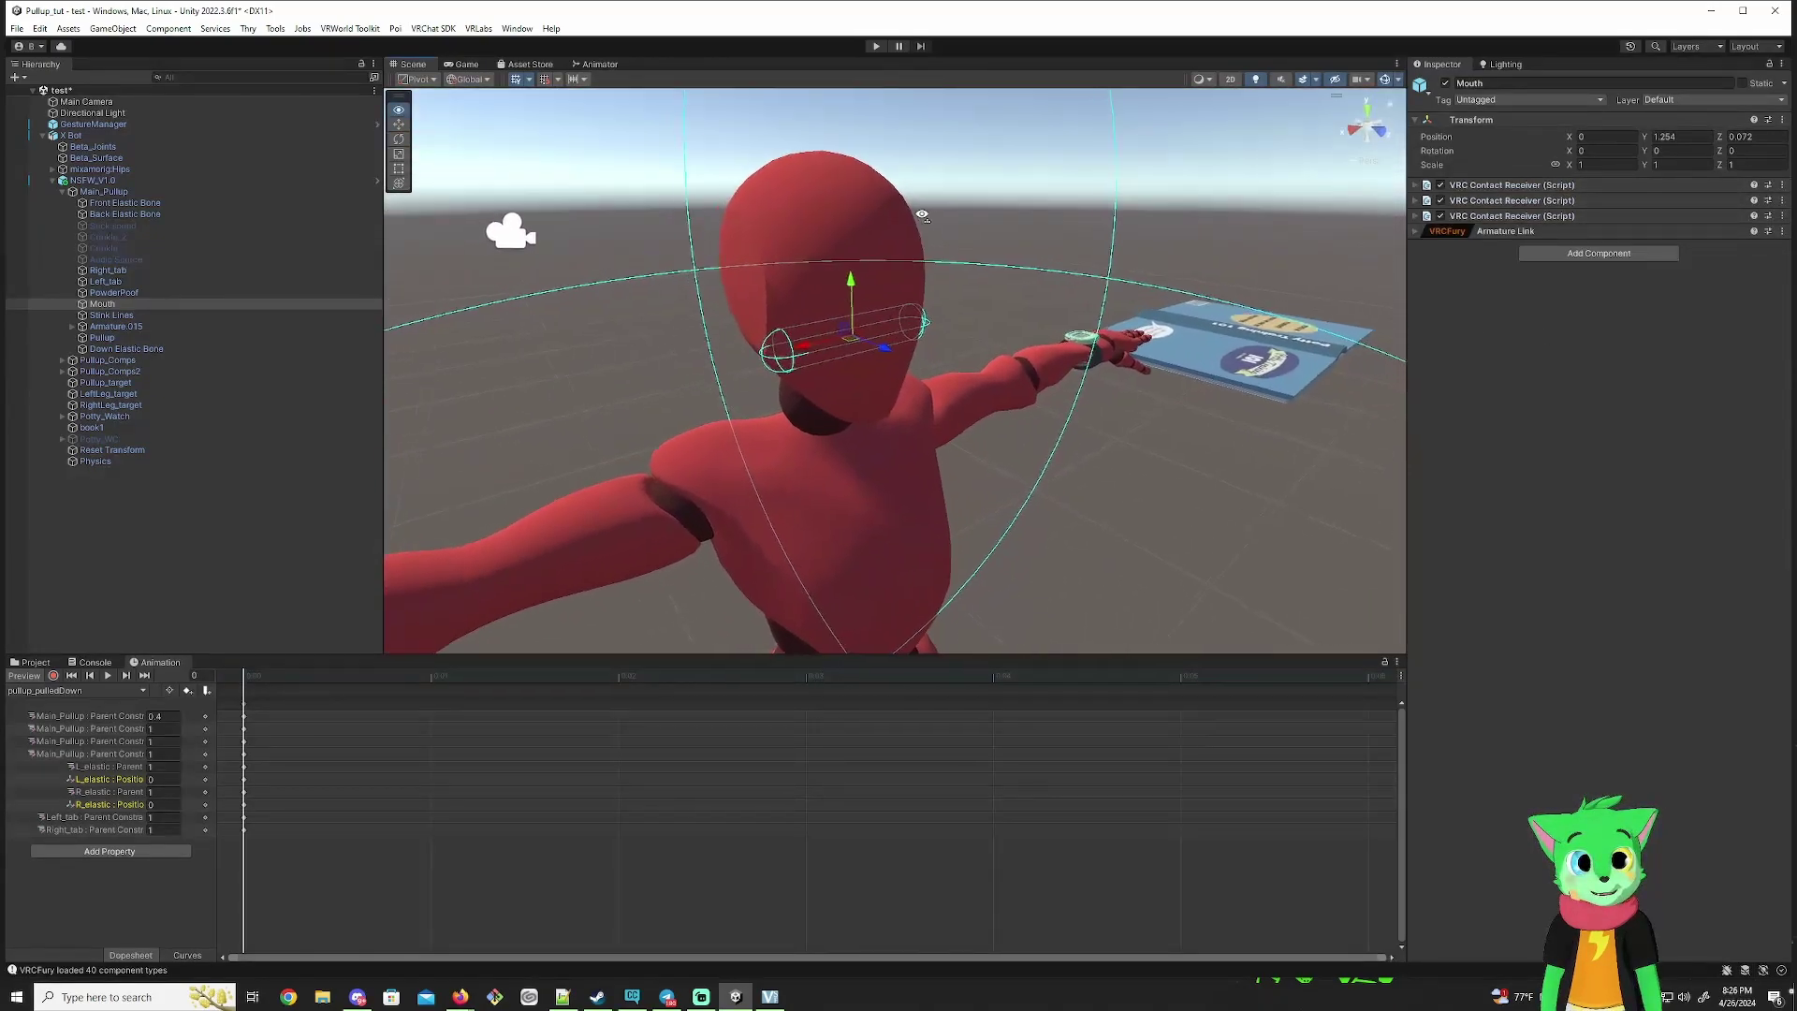
pyautogui.click(1414, 200)
pyautogui.keyDown('alt'); pyautogui.moveTo(1029, 271); pyautogui.dragTo(899, 318); pyautogui.keyUp('alt')
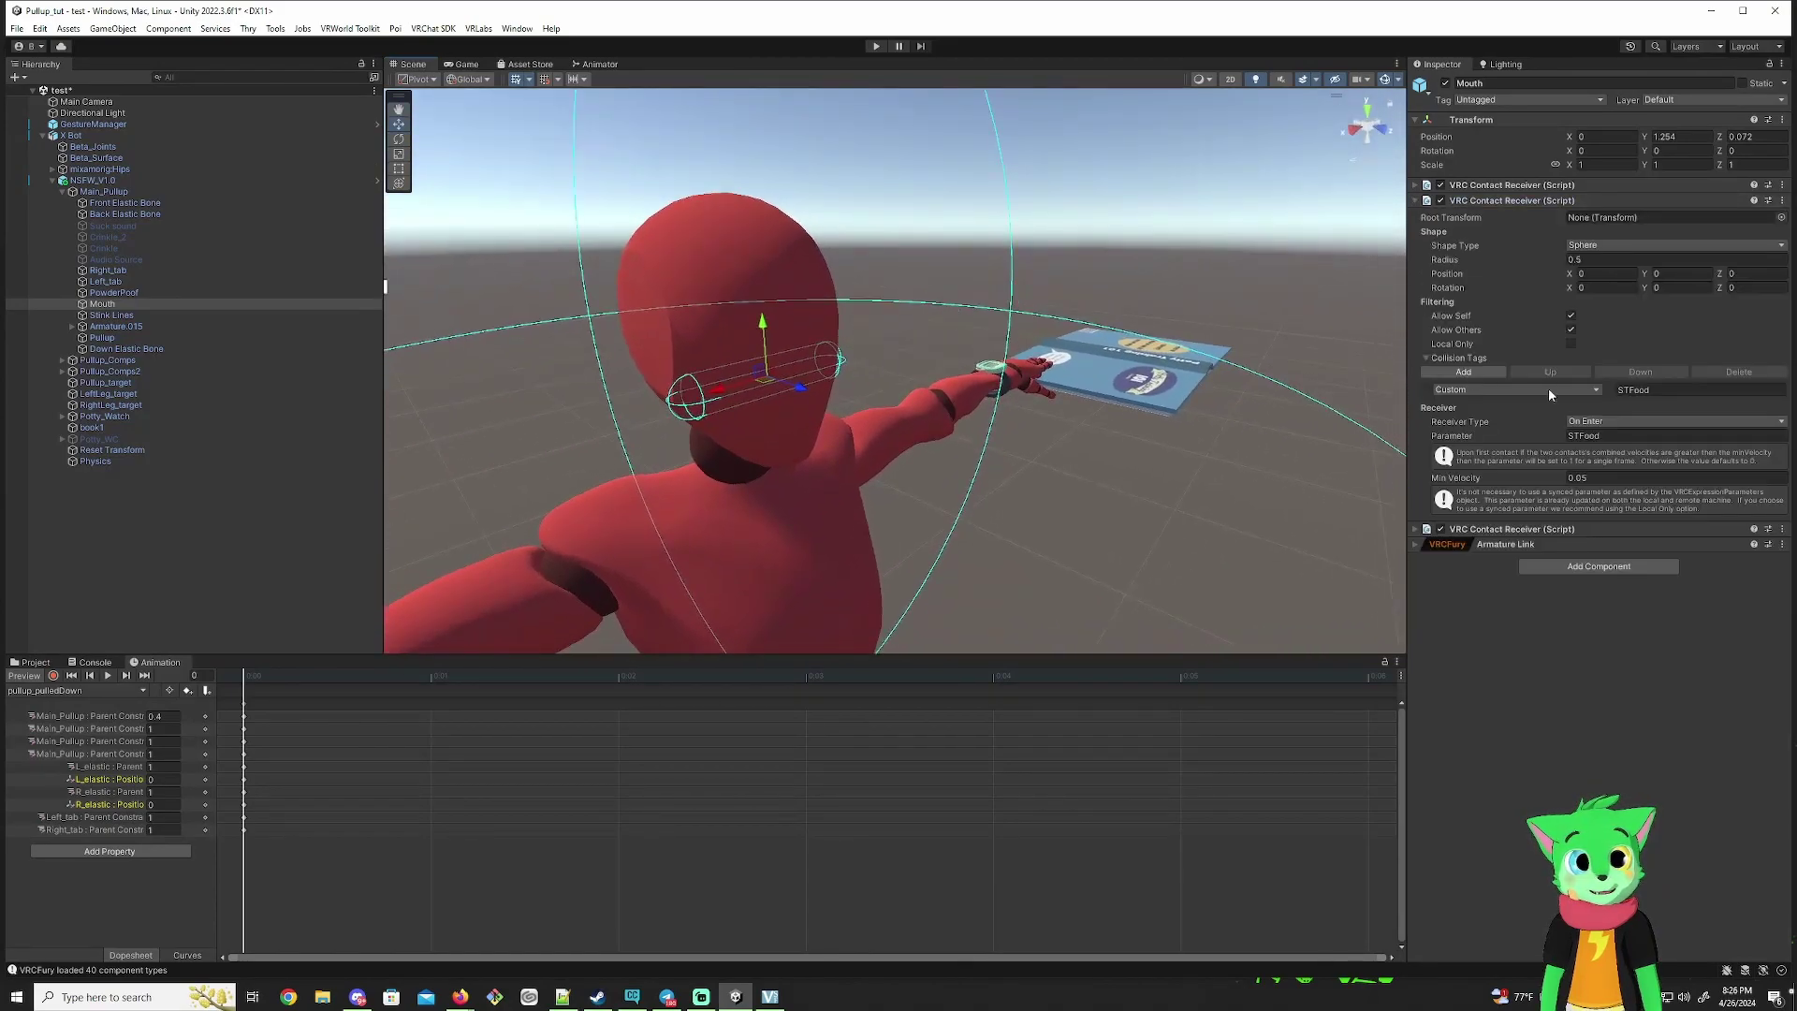
pyautogui.click(1583, 259)
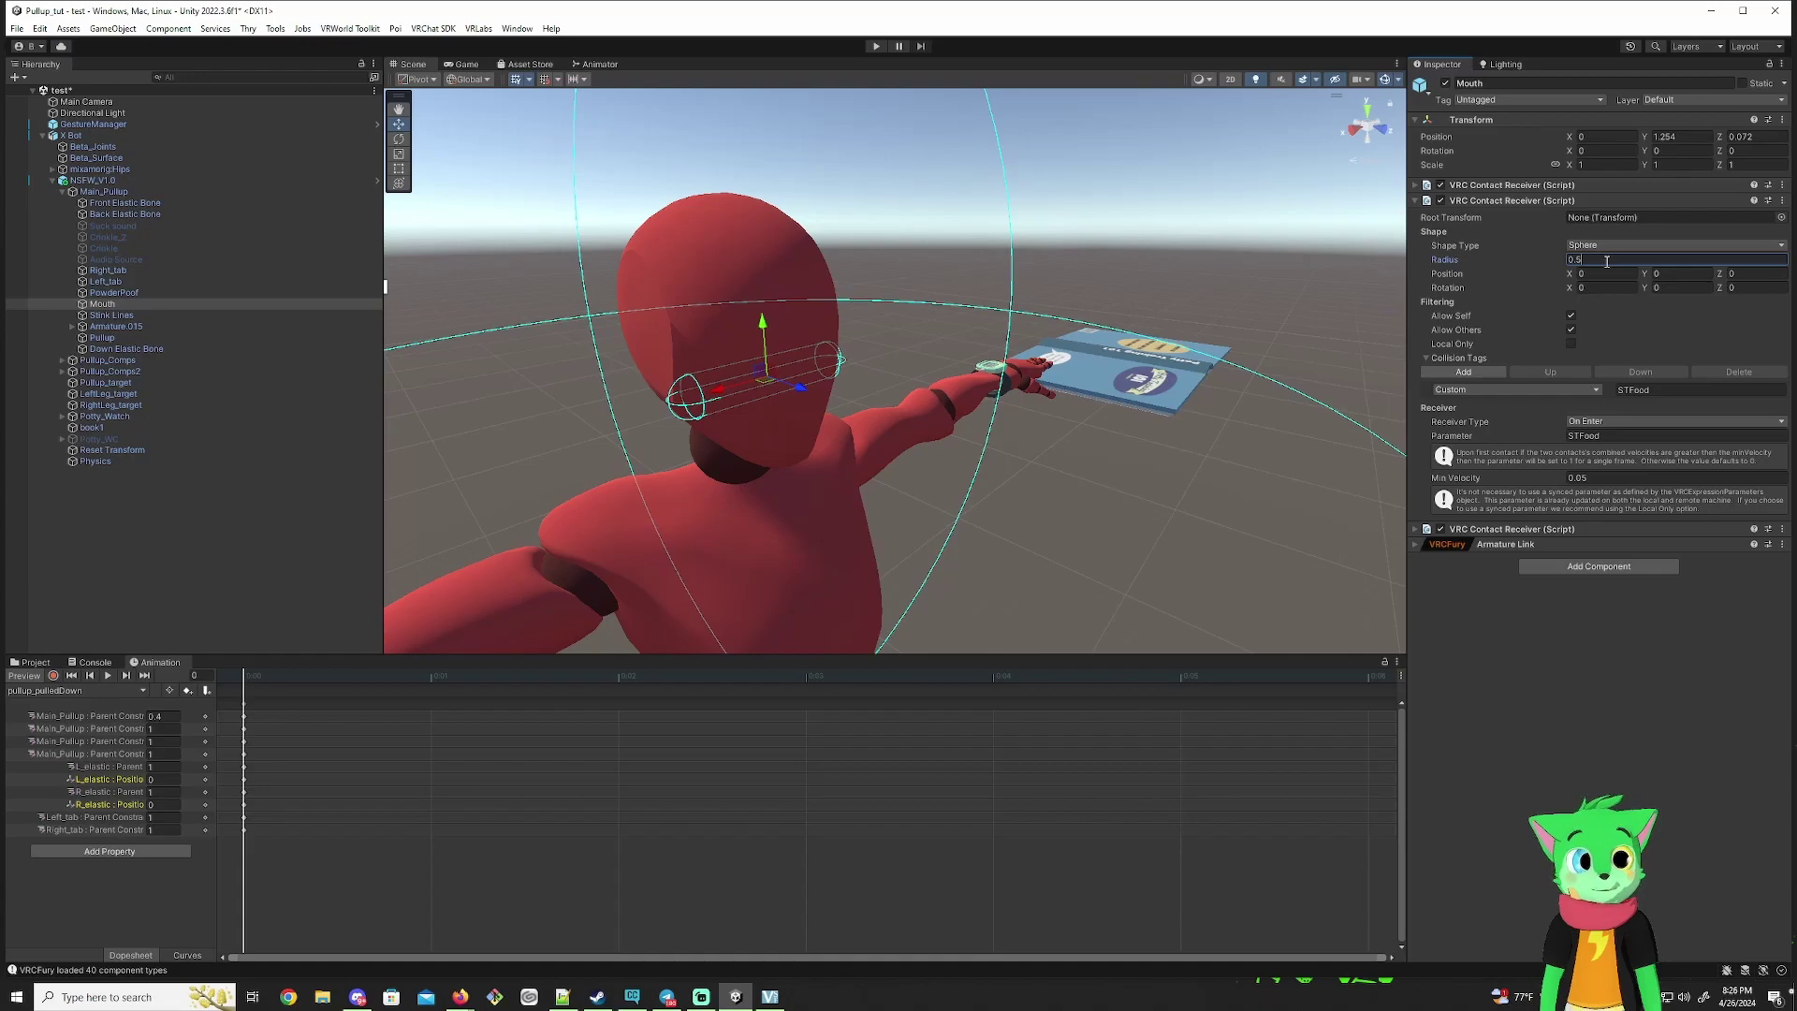
pyautogui.write('0.05')
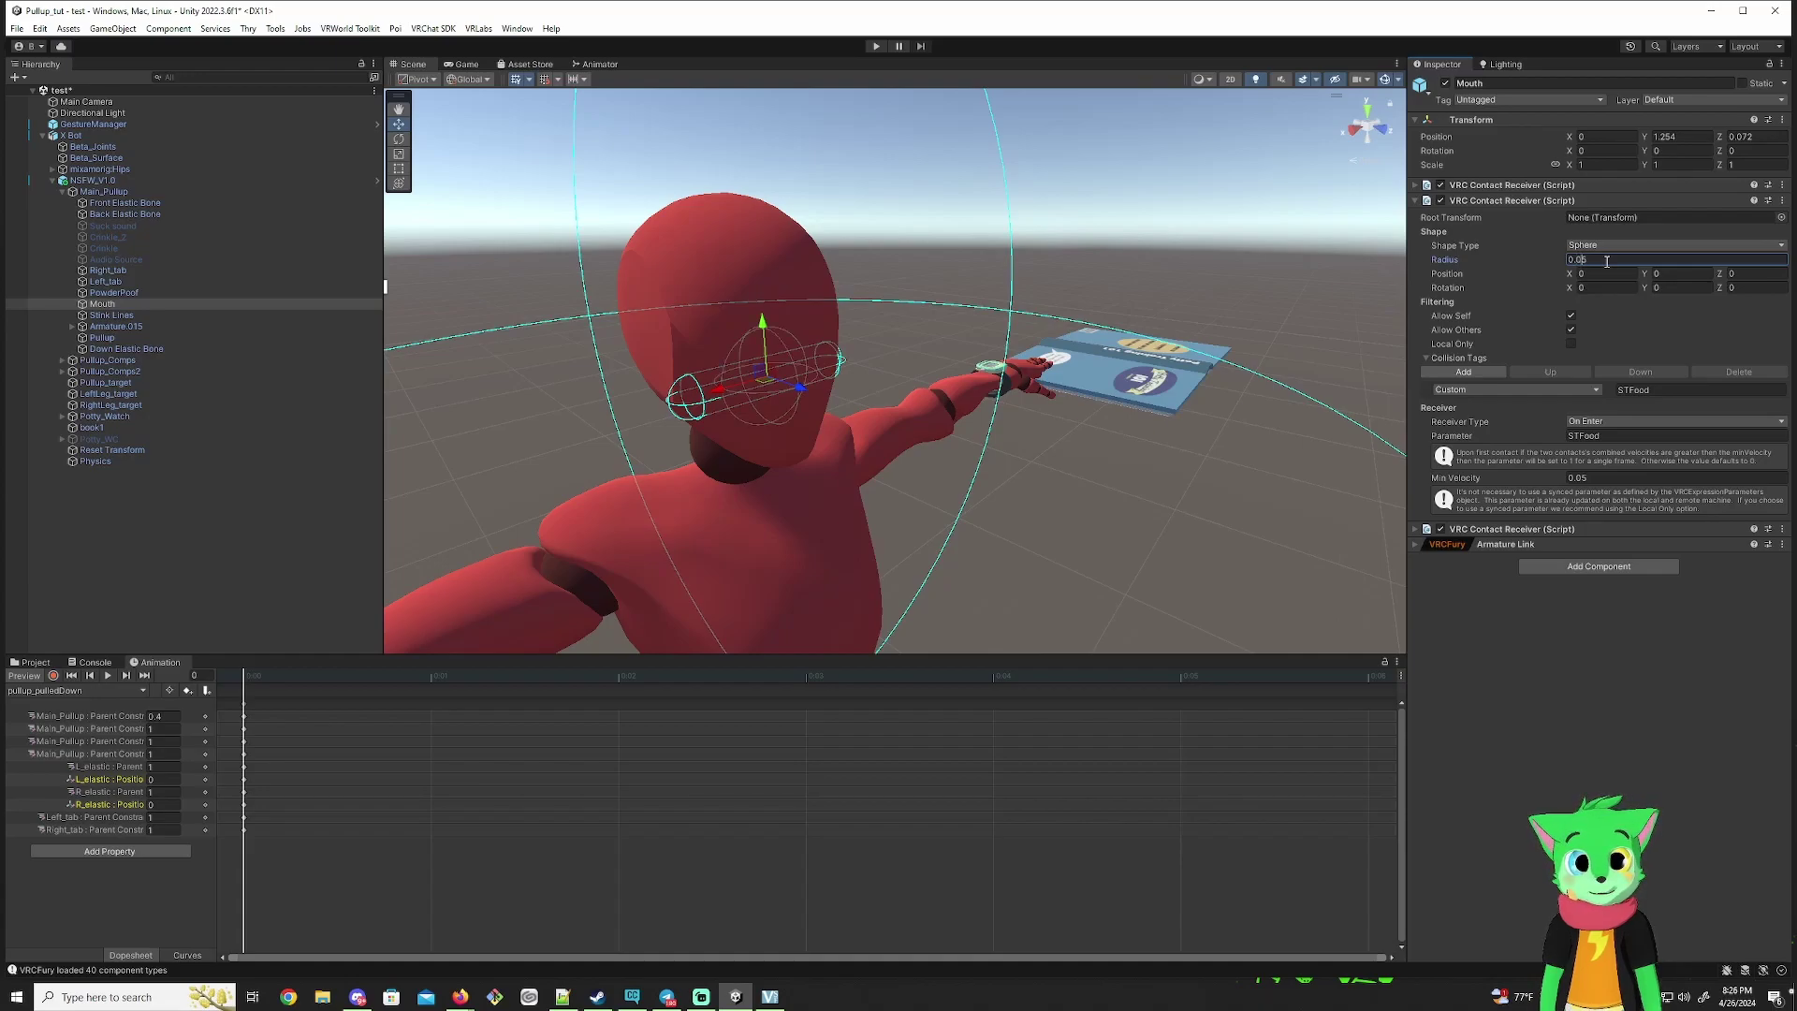
pyautogui.click(1728, 274)
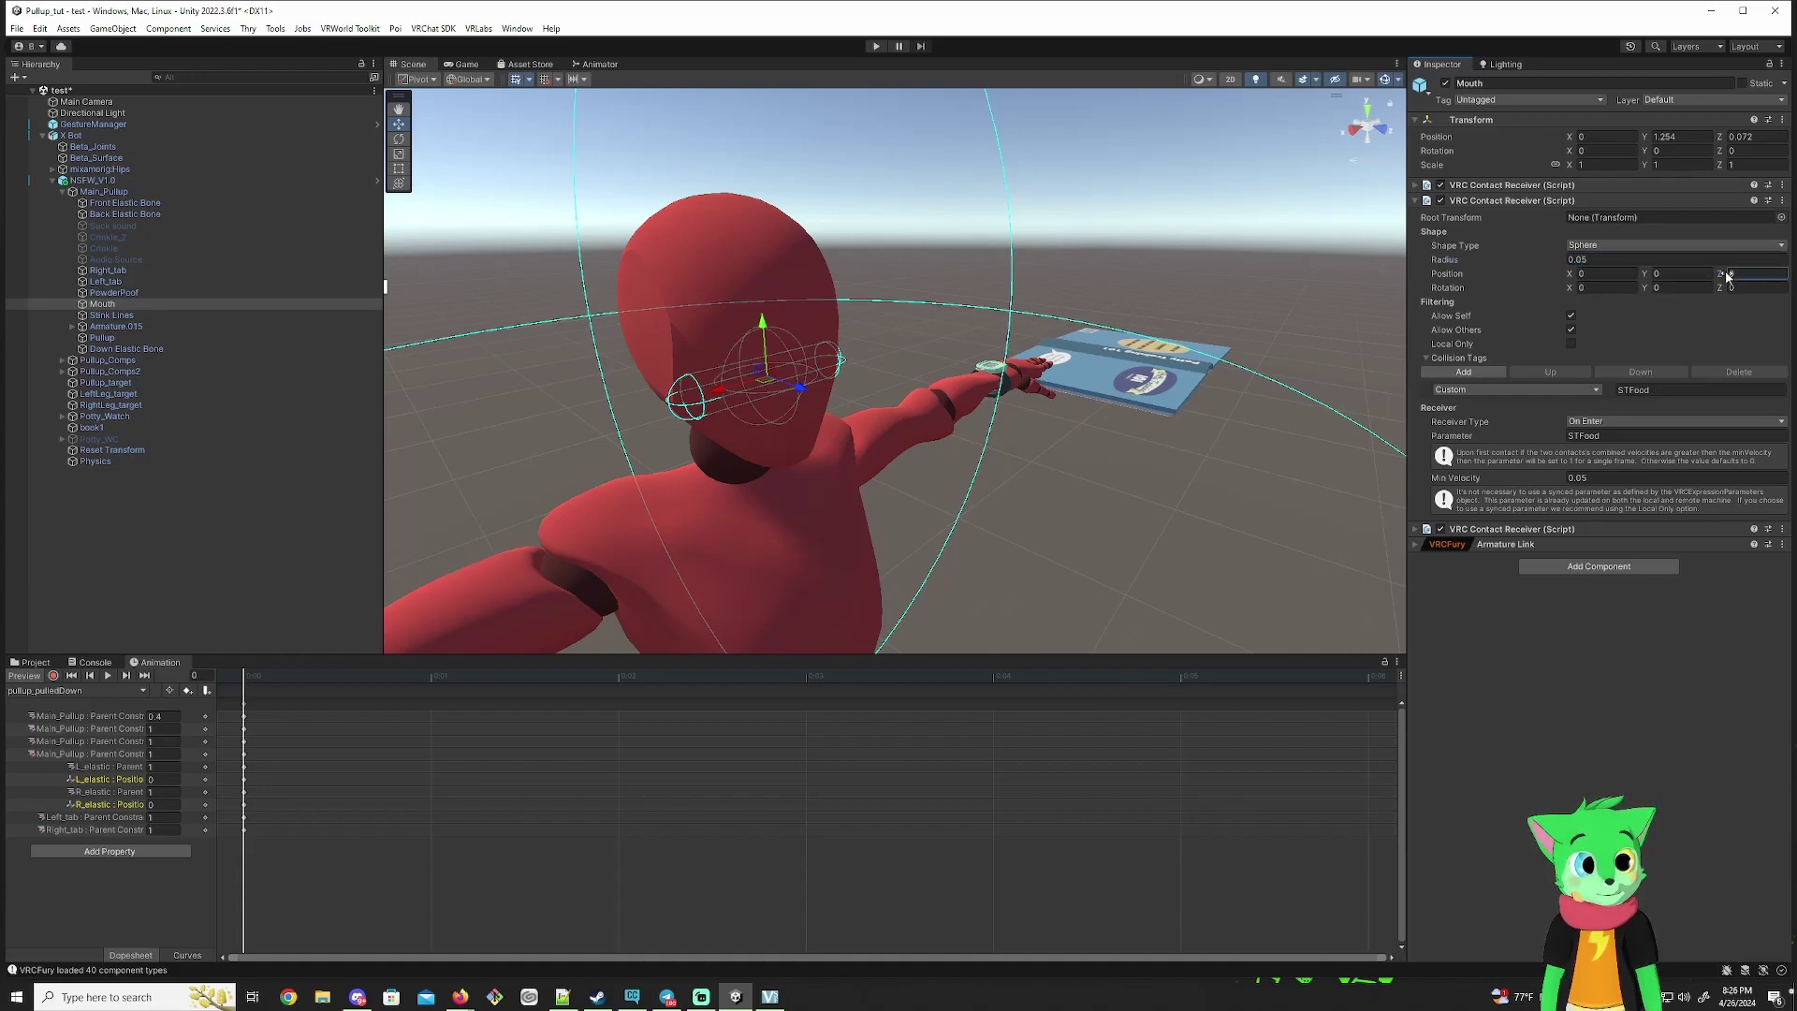
pyautogui.write('0.06')
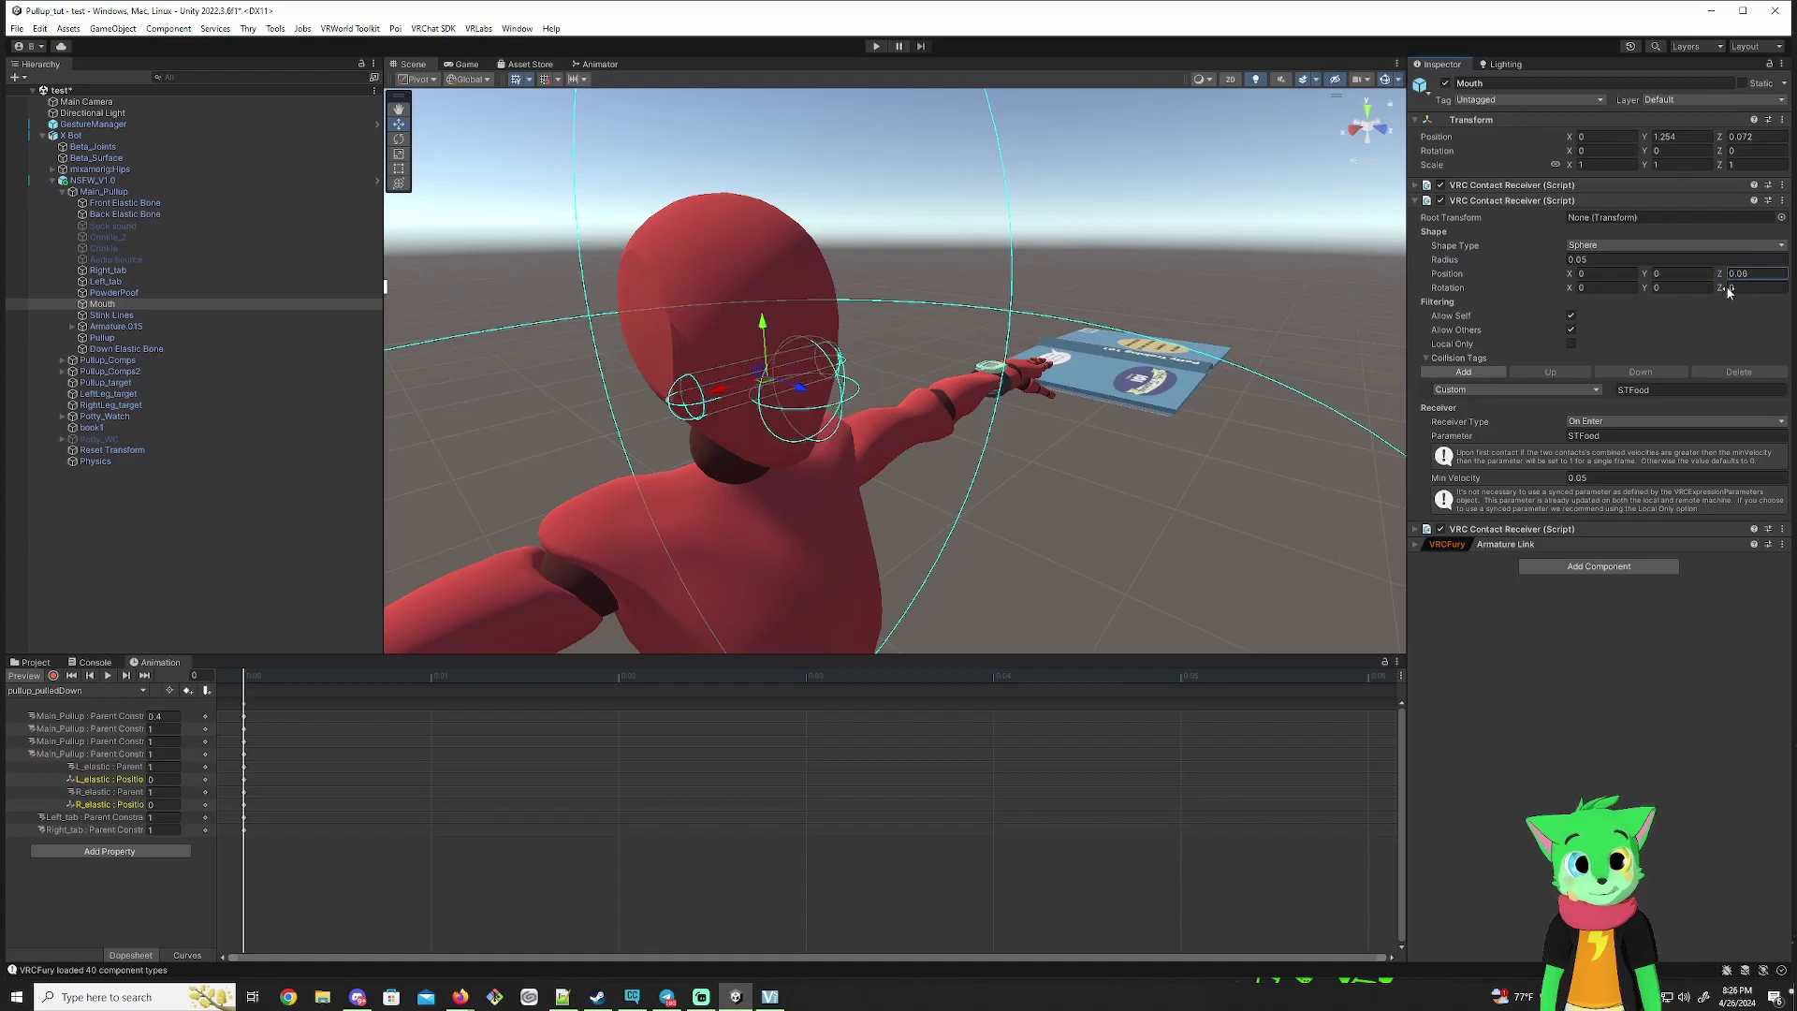
pyautogui.moveTo(978, 402); pyautogui.dragTo(1030, 374, button='middle')
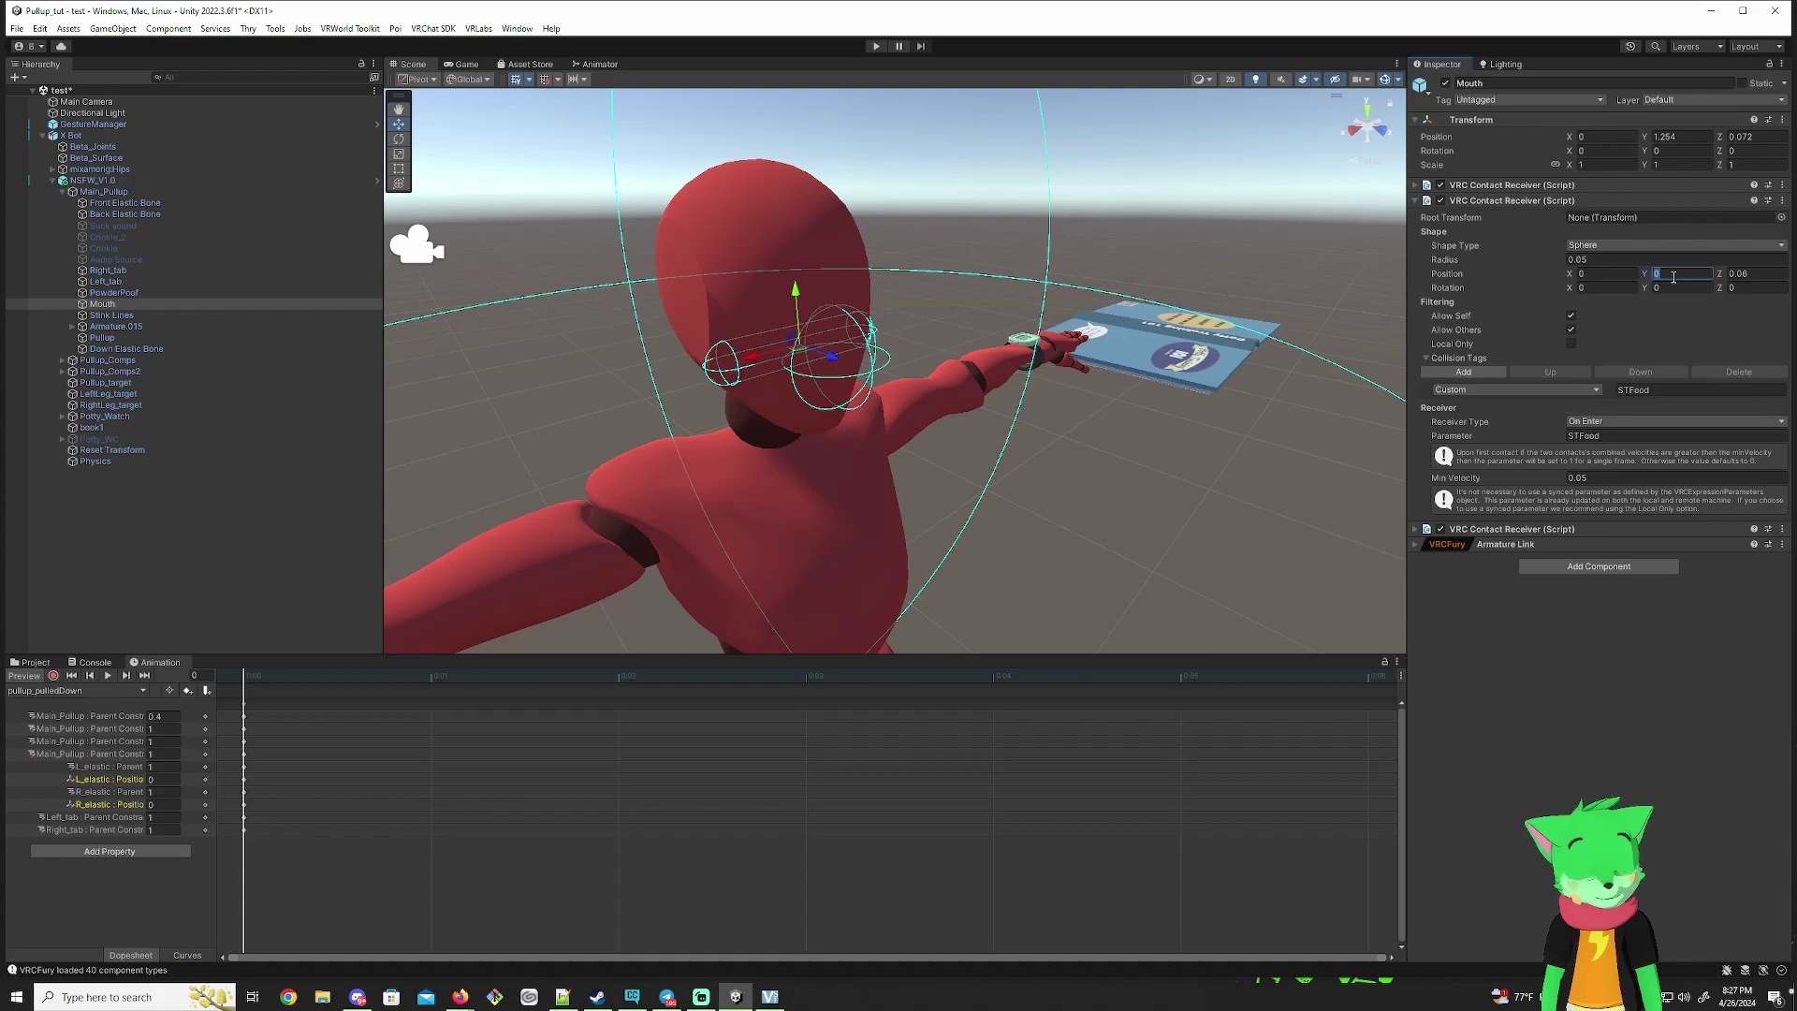
pyautogui.write('.01')
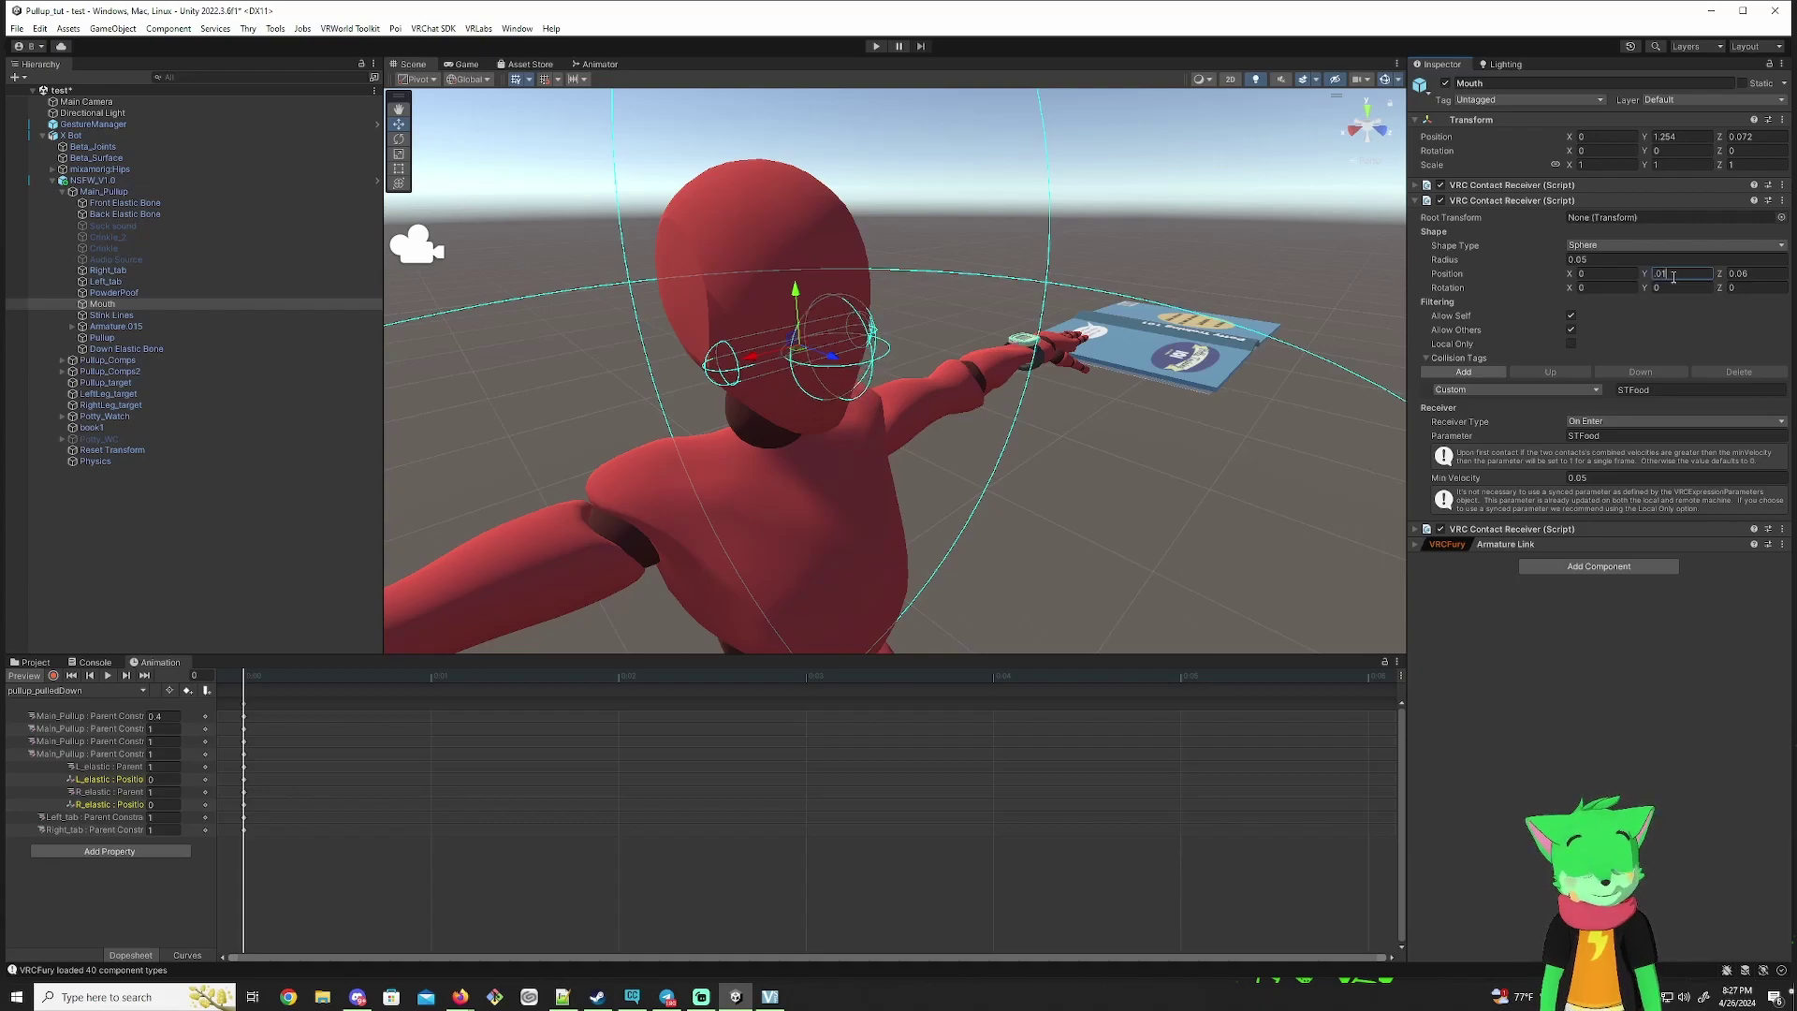
pyautogui.press('Home')
pyautogui.write('-')
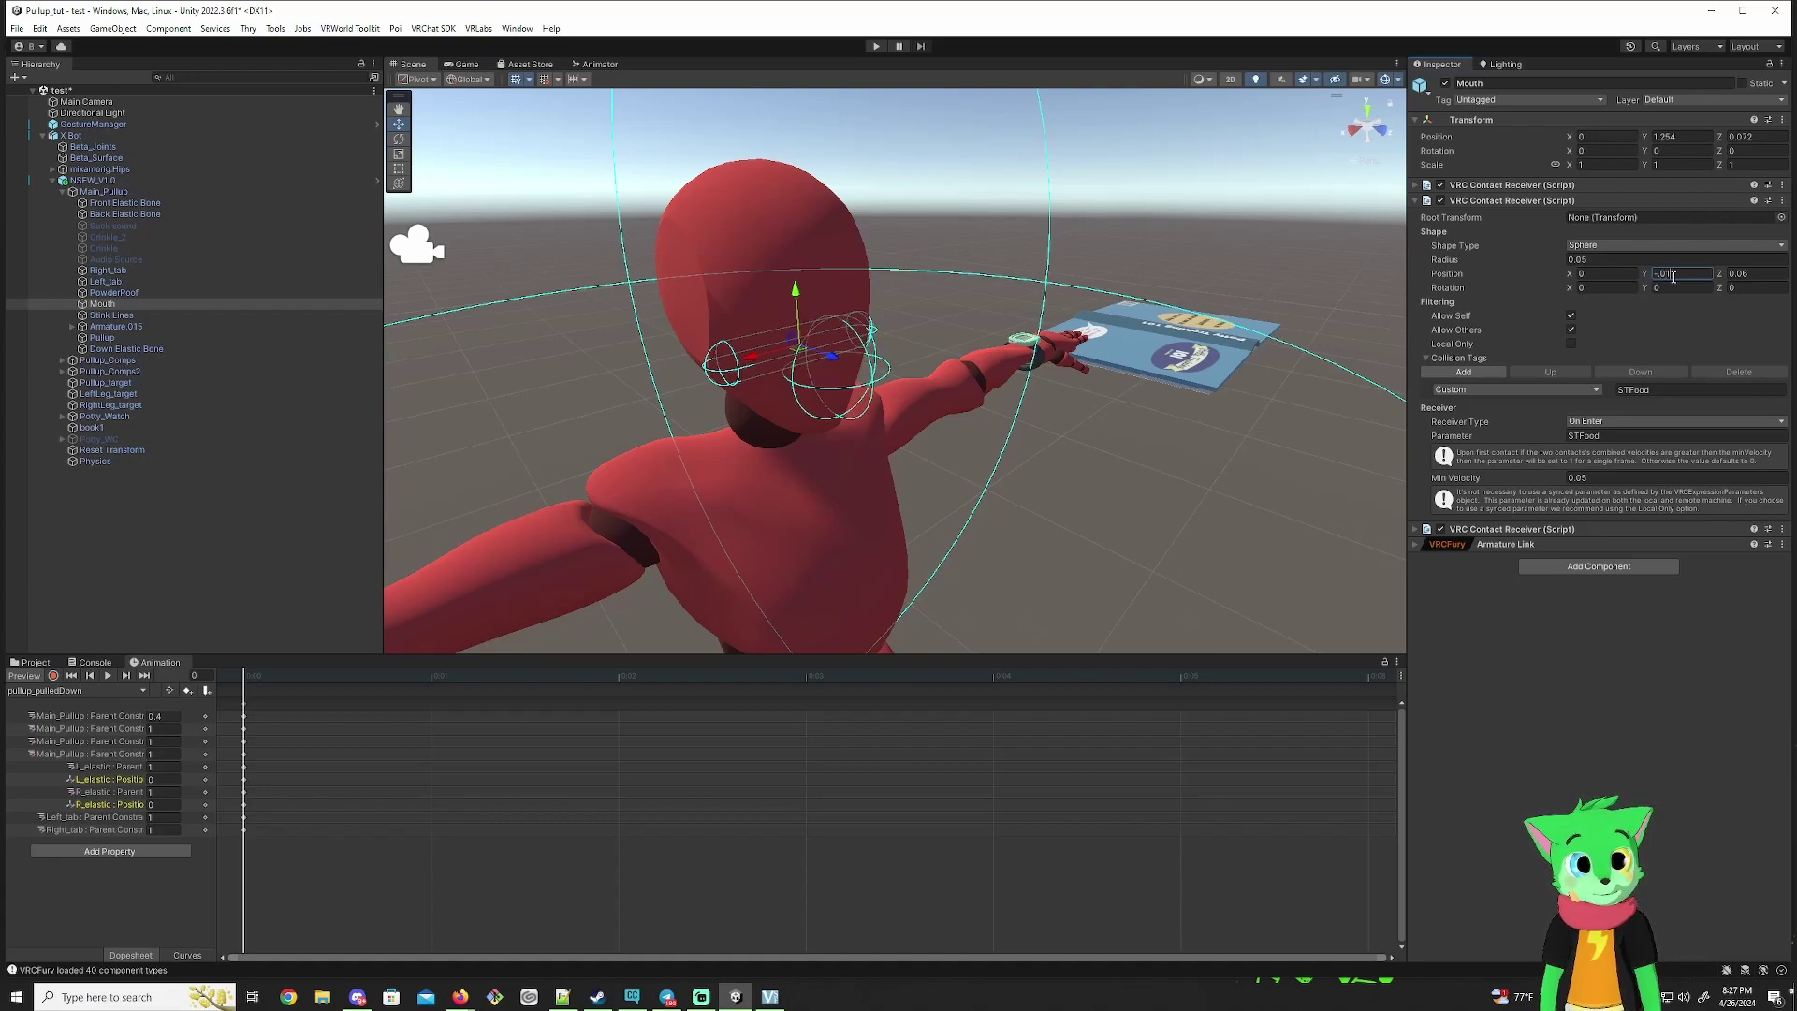
pyautogui.press('BackSpace')
pyautogui.write('3')
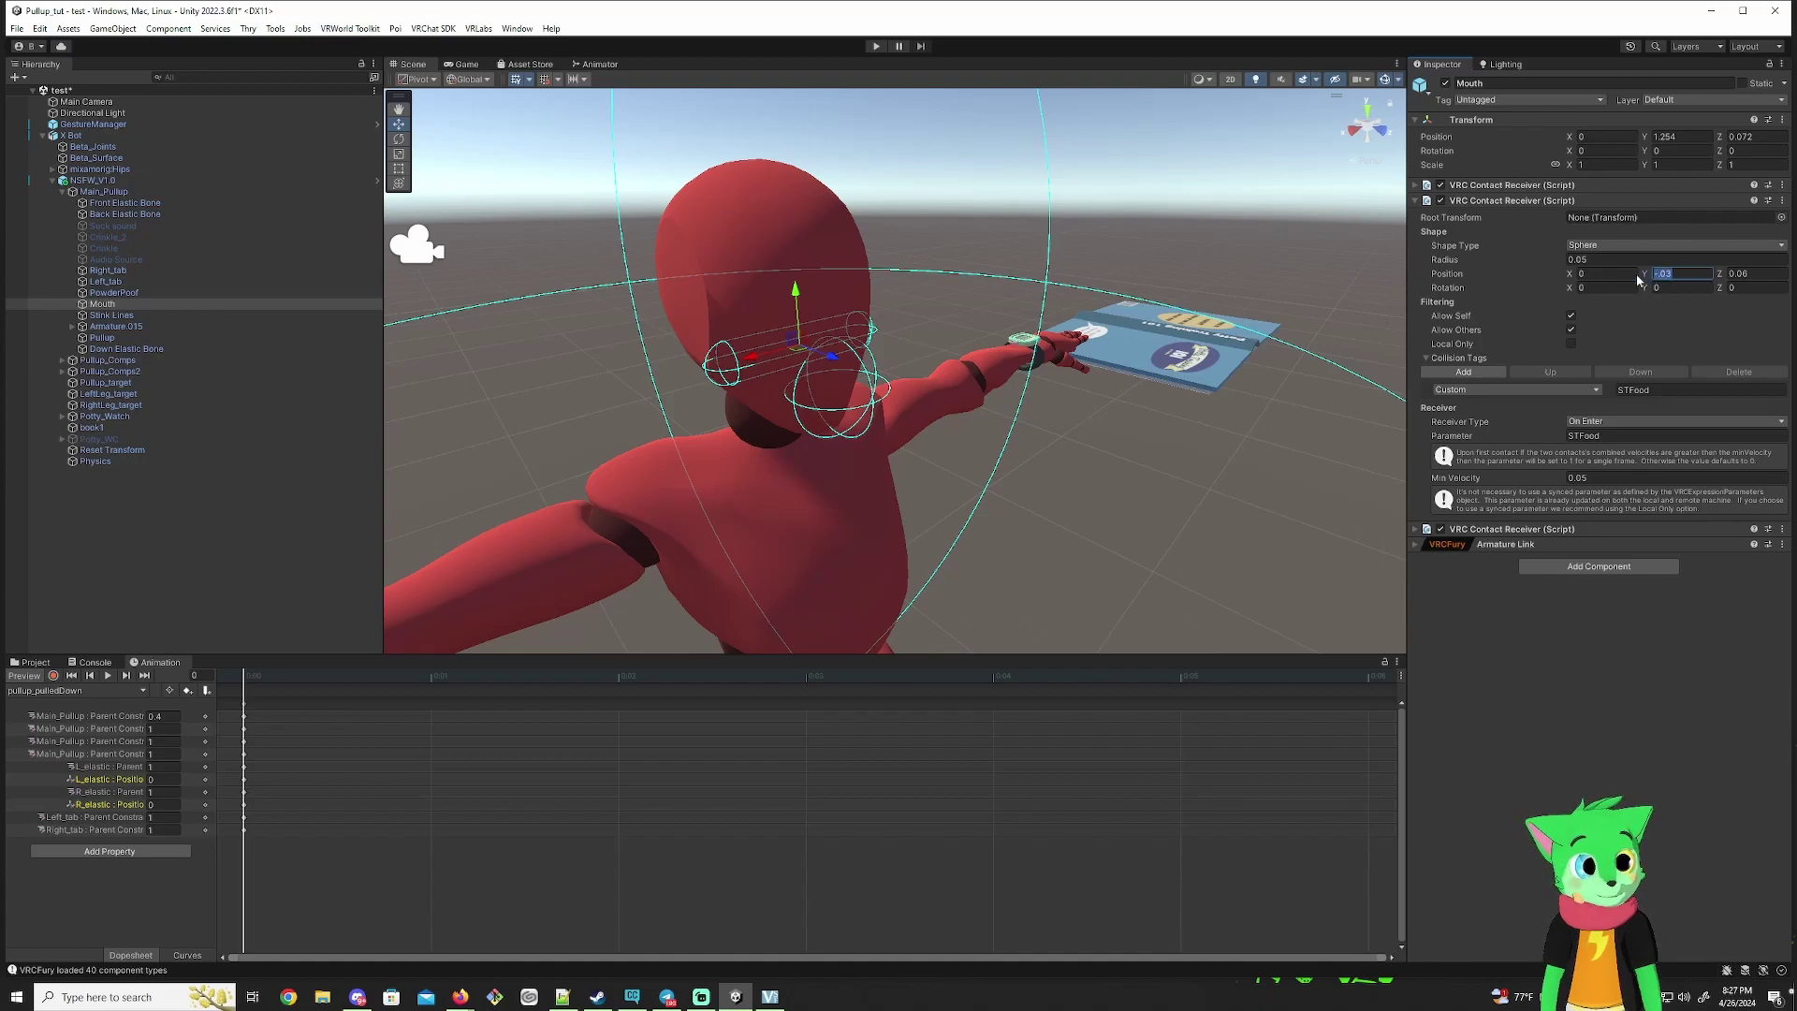
pyautogui.click(1415, 200)
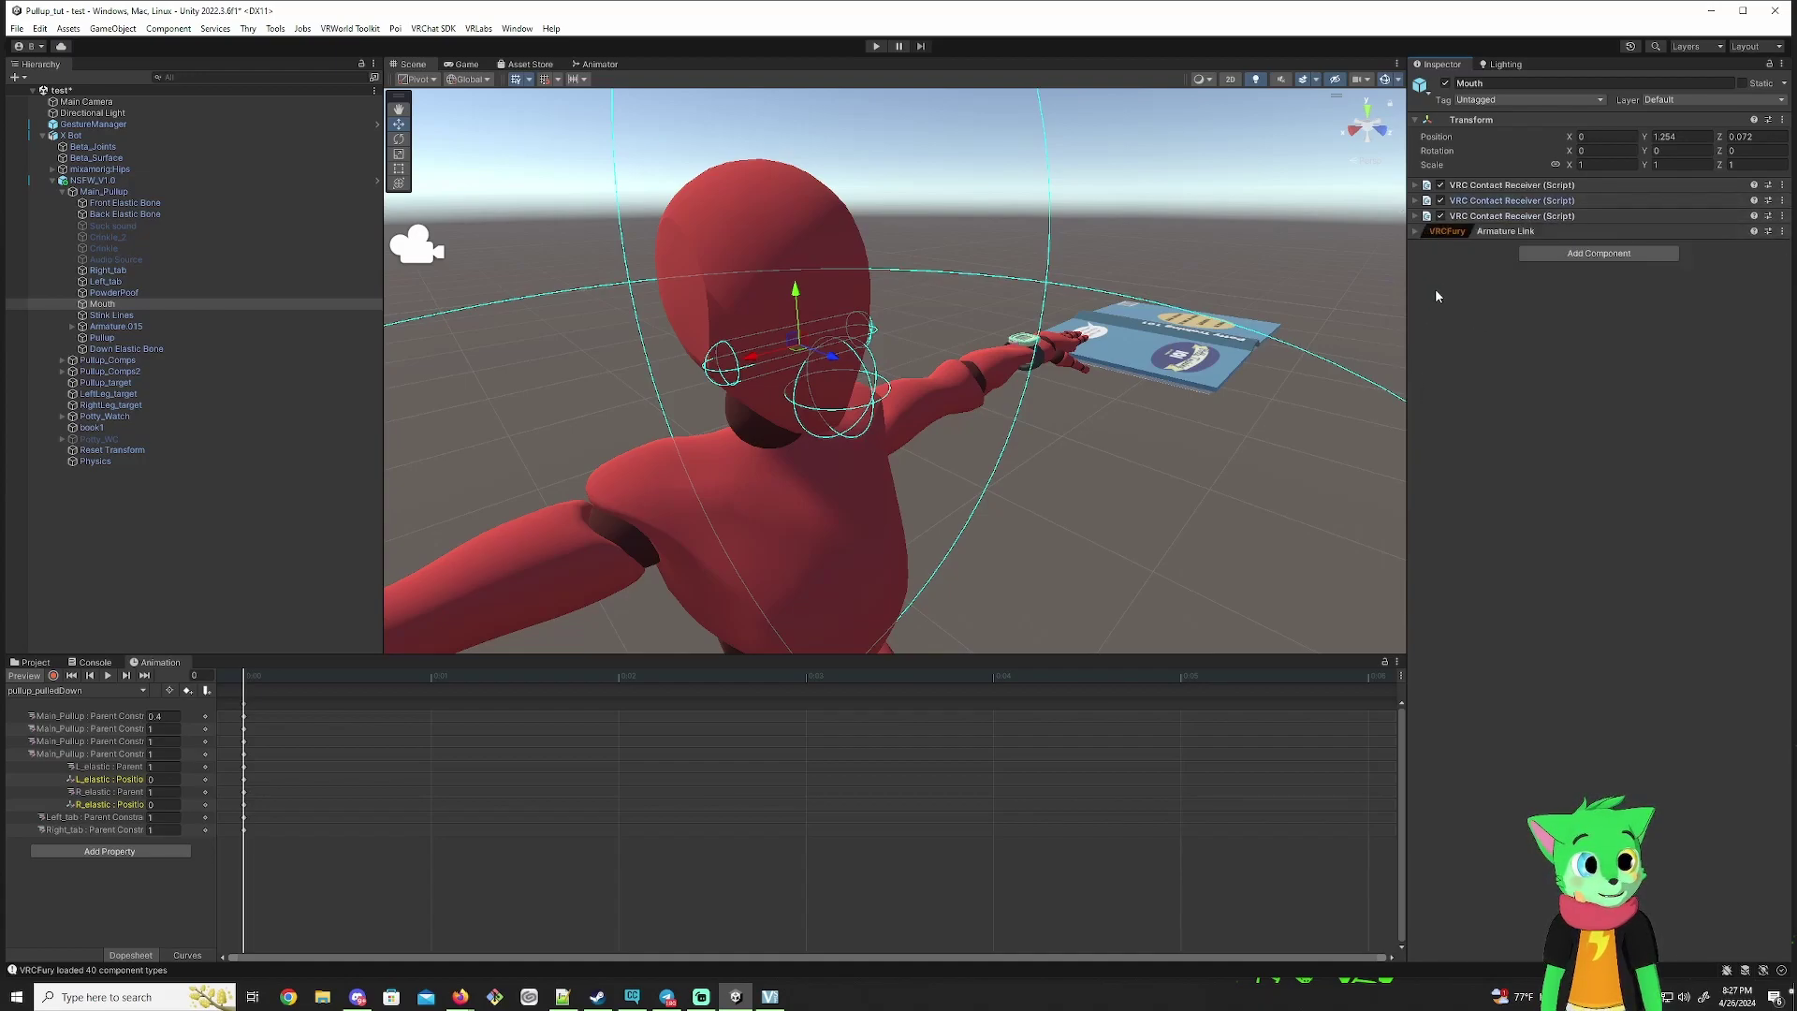
# Step: Set the STDrink receiver to Y -0.03, Z 0.06 and radius 0.05
pyautogui.click(1415, 216)
pyautogui.write('-.03')
pyautogui.click(1757, 291)
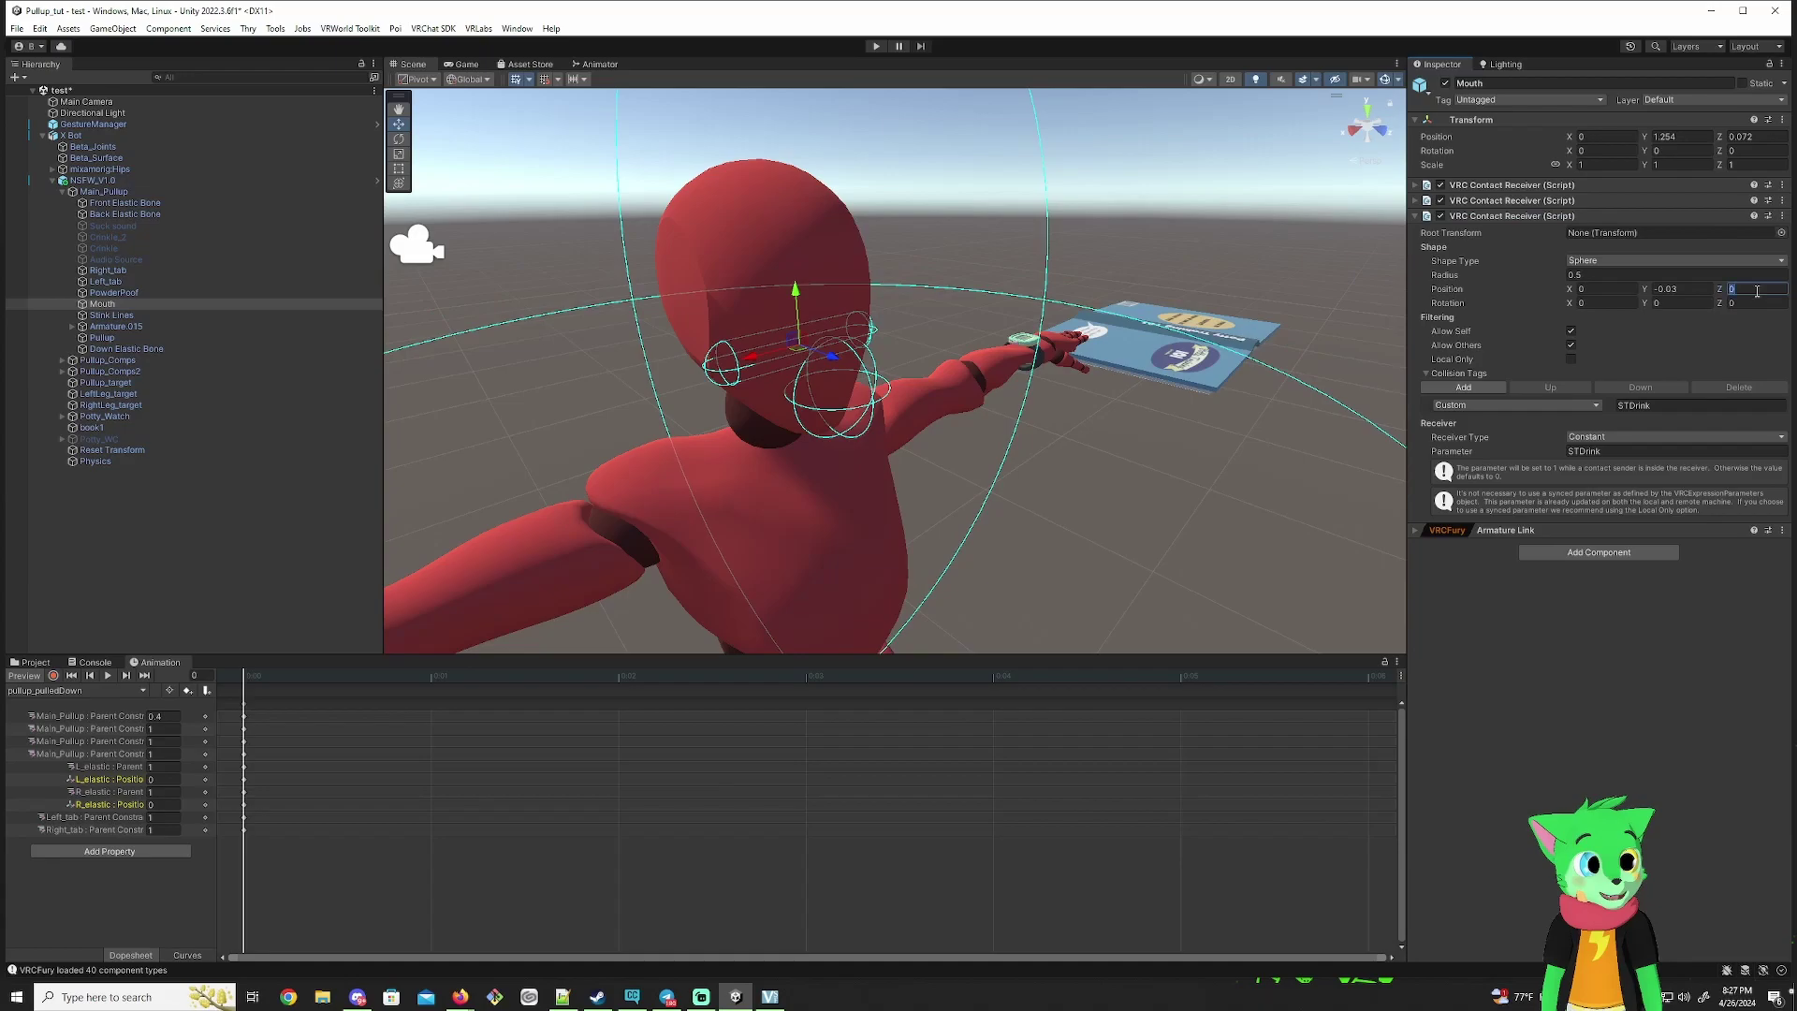
pyautogui.write('.06')
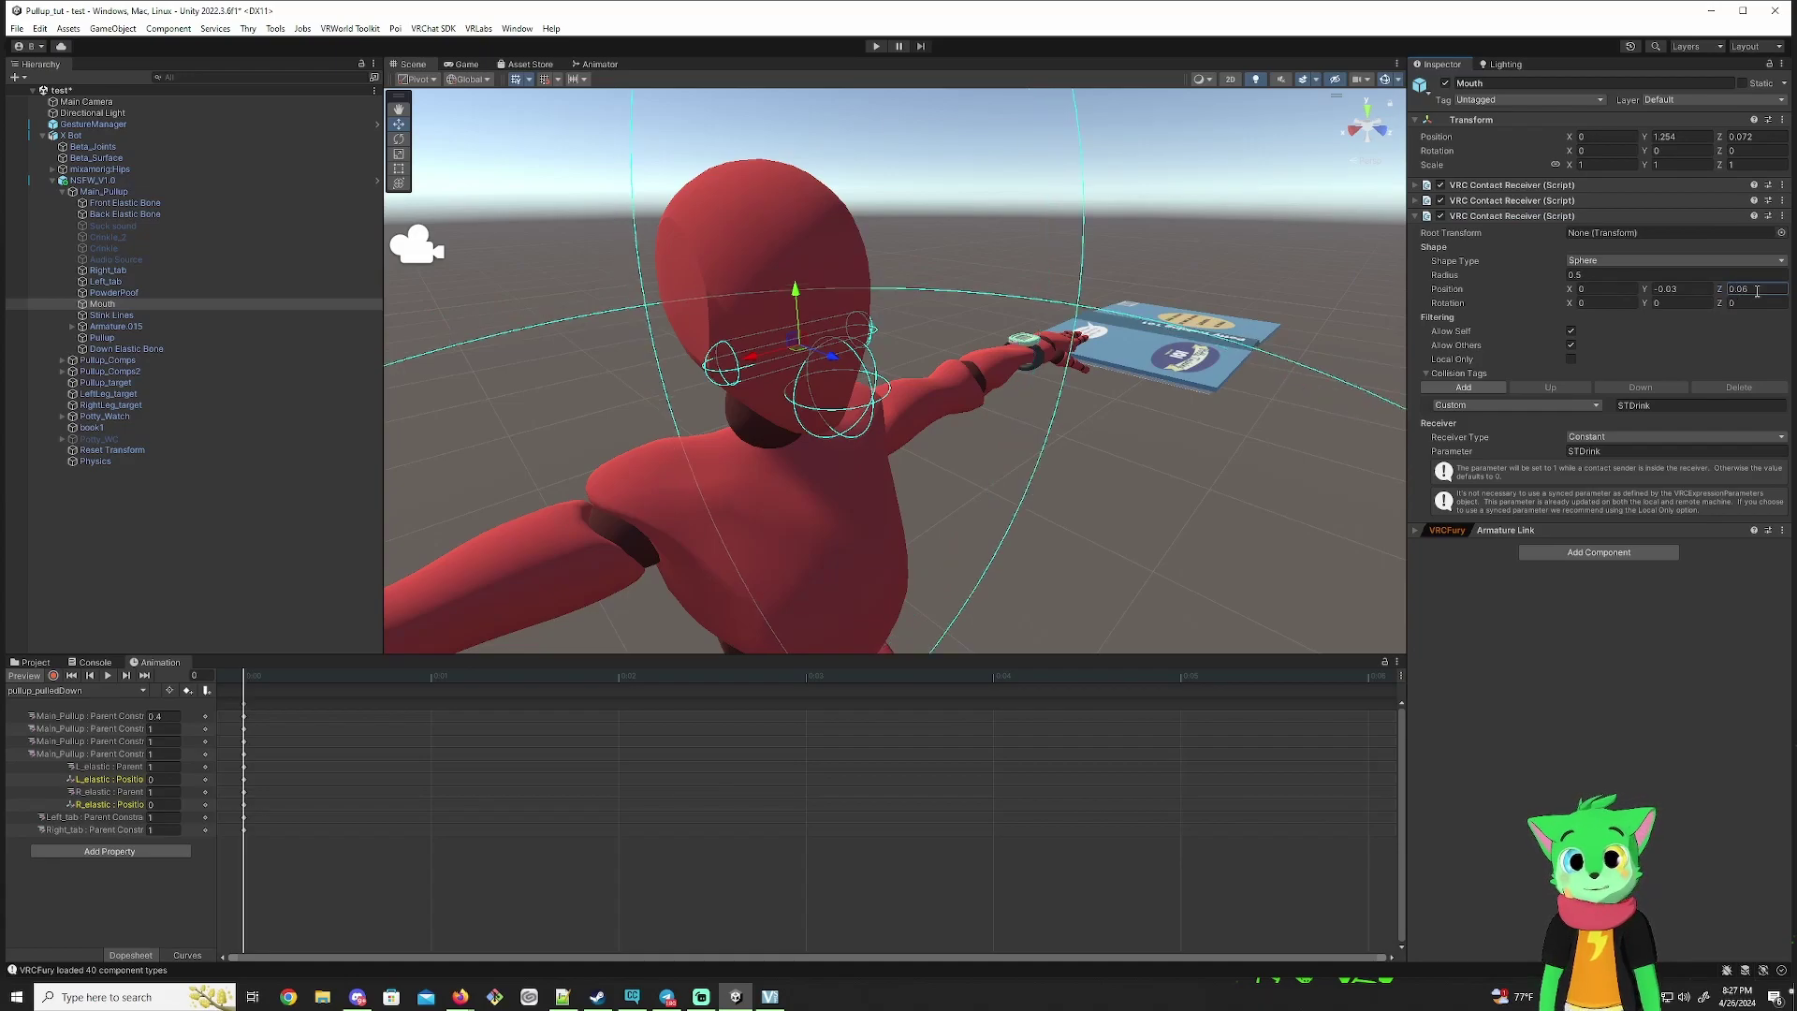
pyautogui.click(1647, 200)
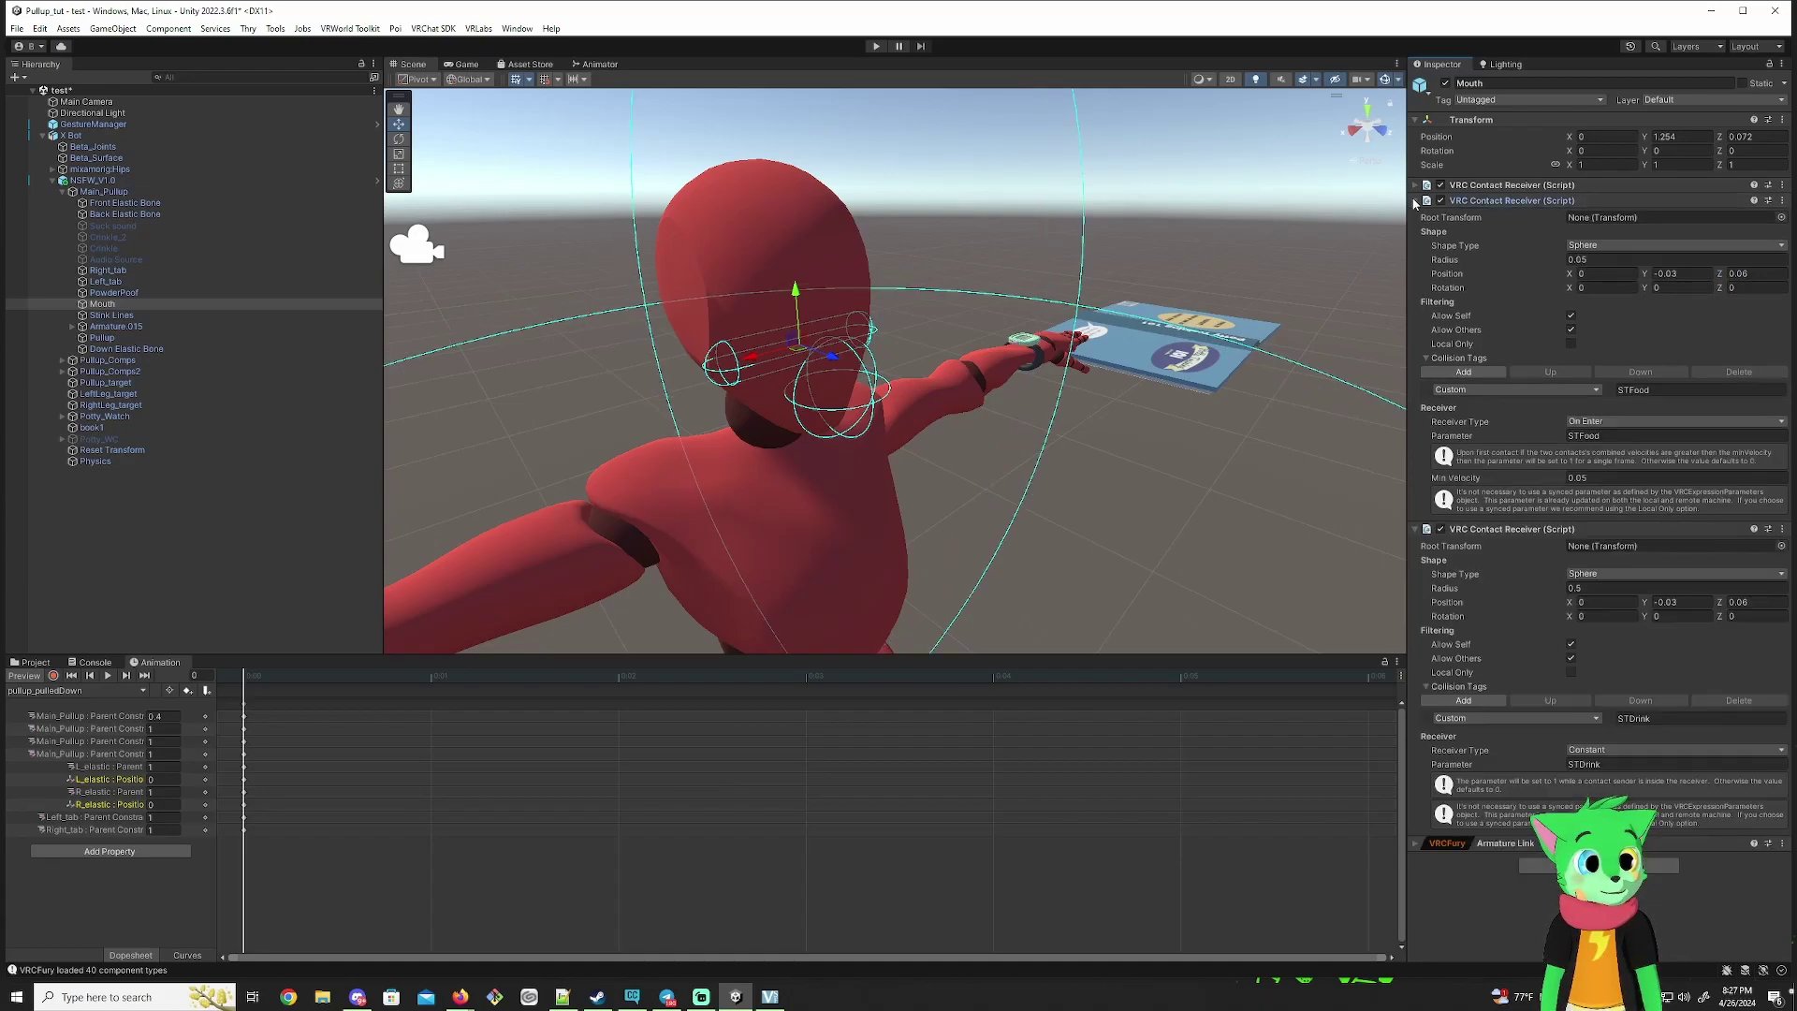
pyautogui.click(1647, 200)
pyautogui.click(1631, 278)
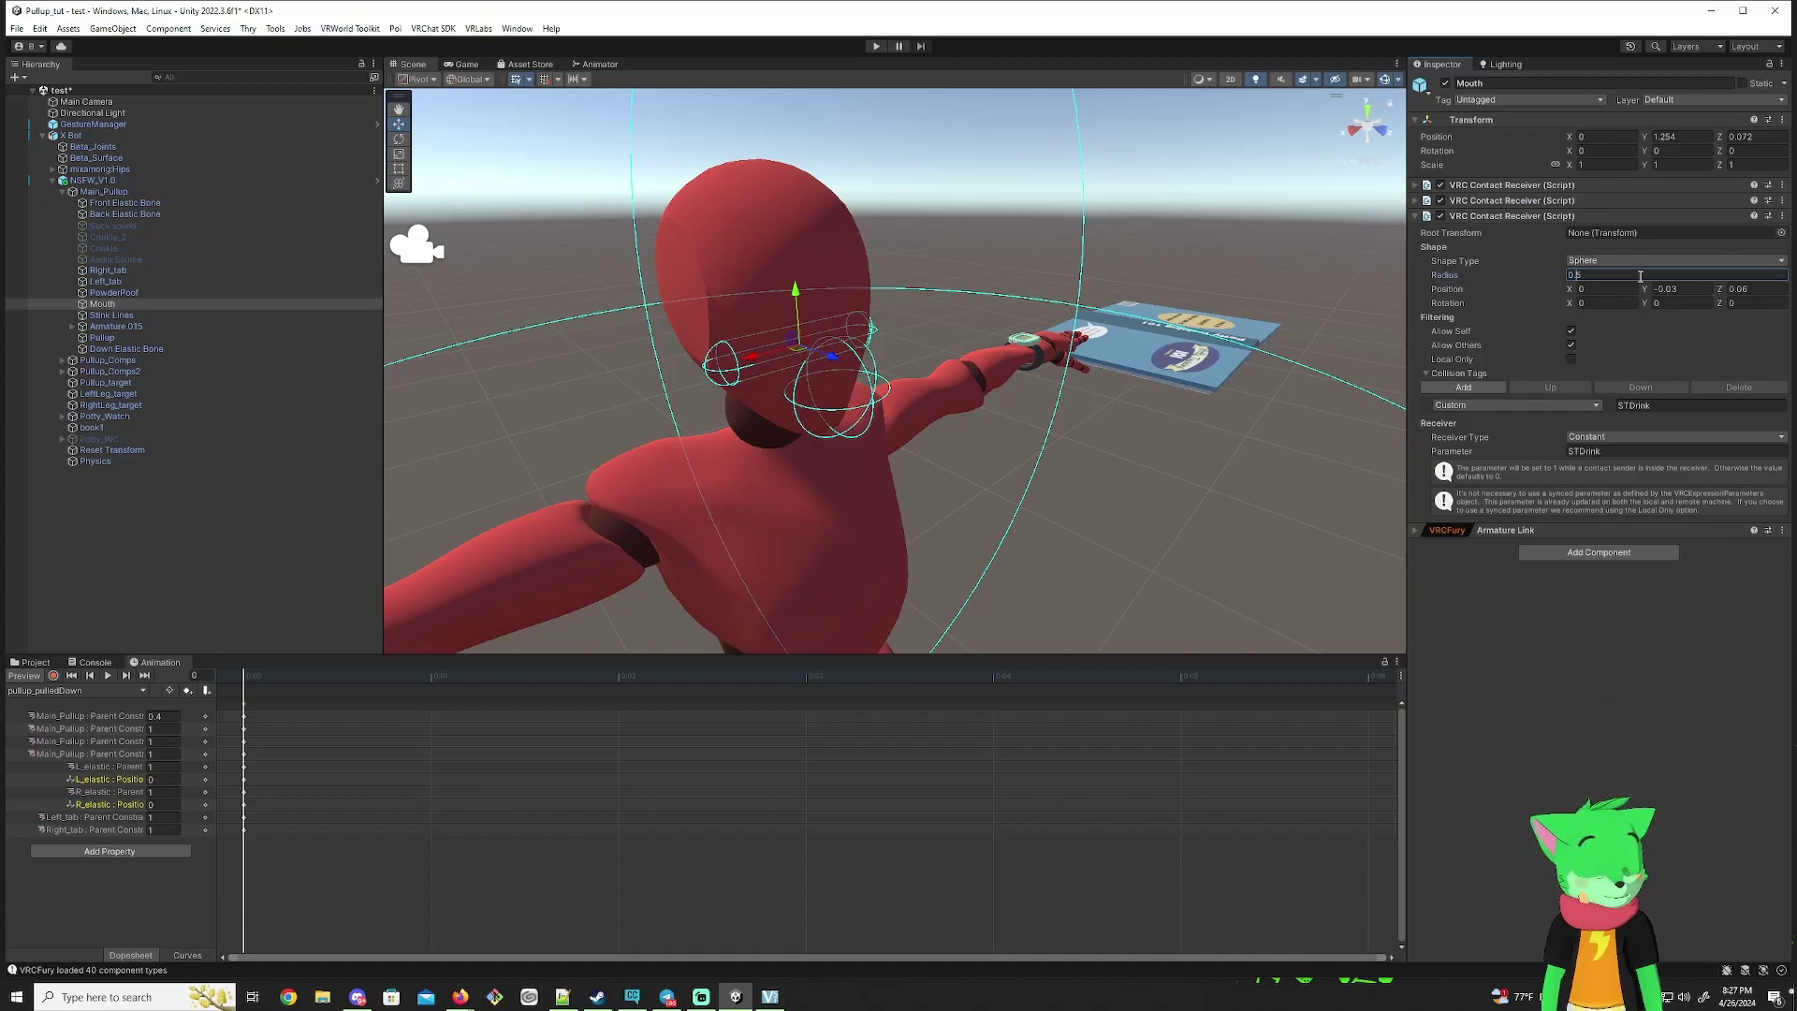
pyautogui.write('0.05')
pyautogui.keyDown('alt'); pyautogui.moveTo(1133, 305); pyautogui.dragTo(393, 389); pyautogui.keyUp('alt')
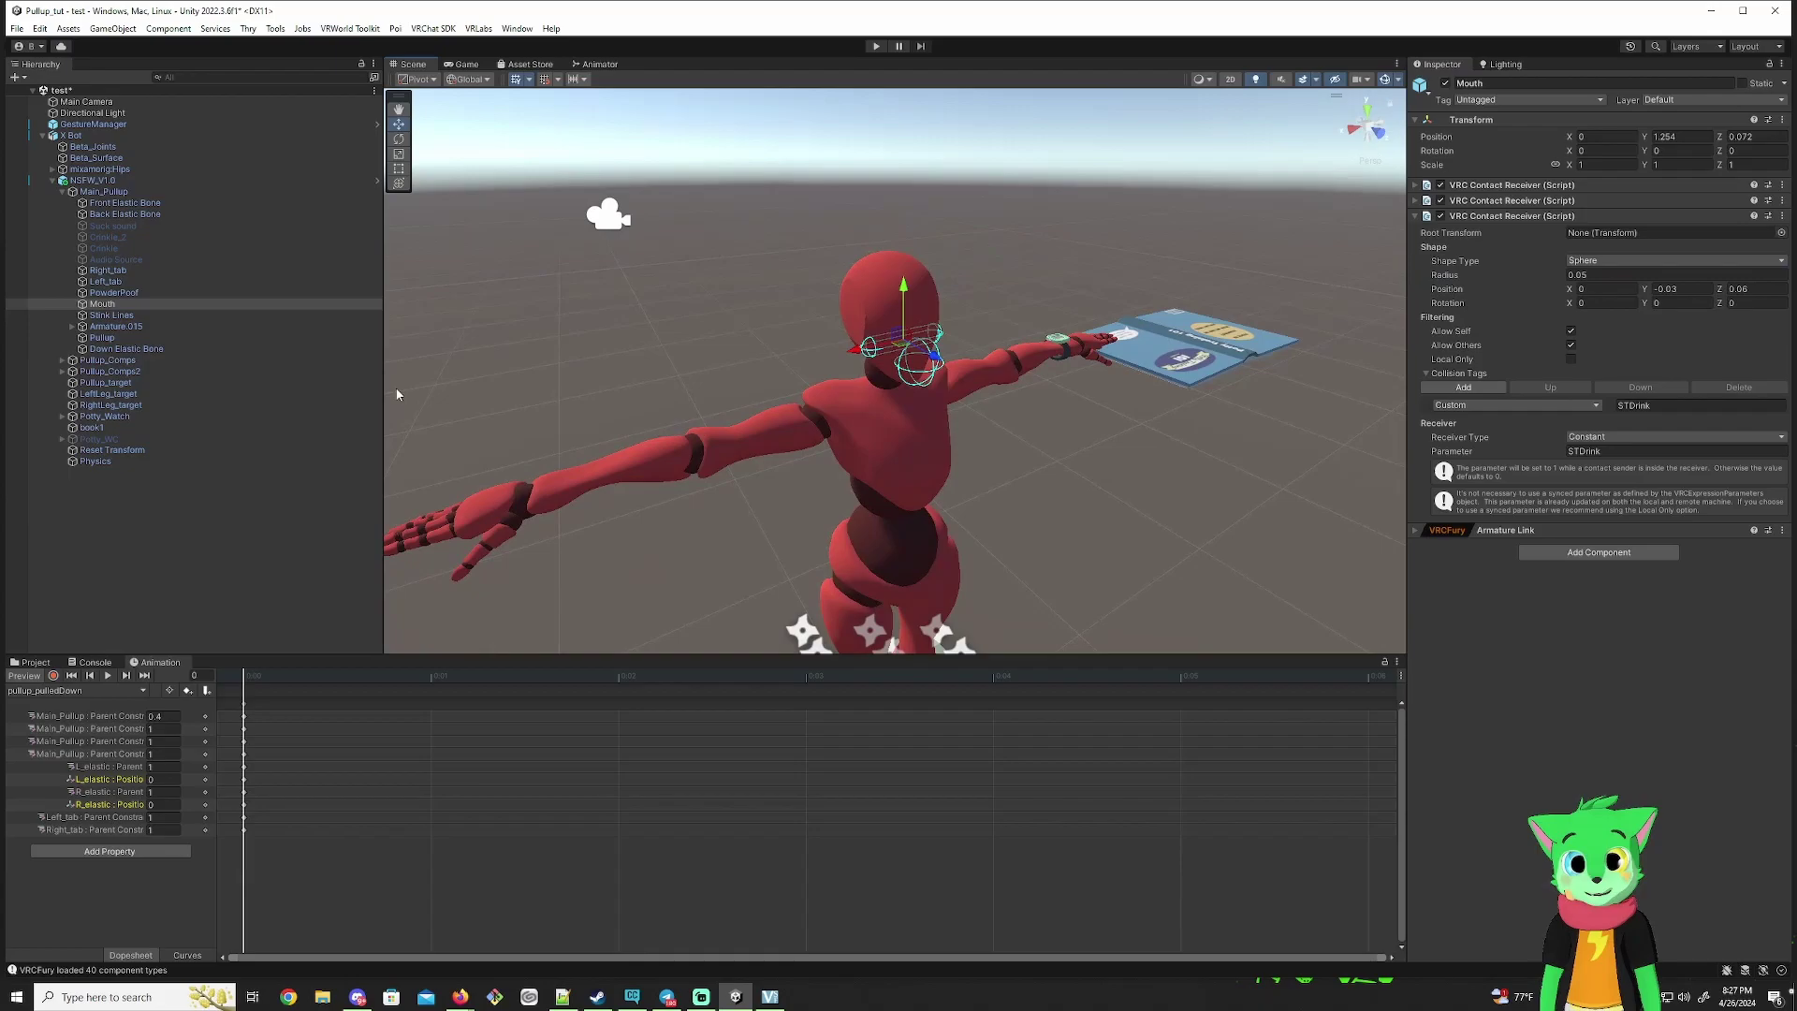
pyautogui.keyDown('alt'); pyautogui.moveTo(711, 281); pyautogui.dragTo(723, 368); pyautogui.keyUp('alt')
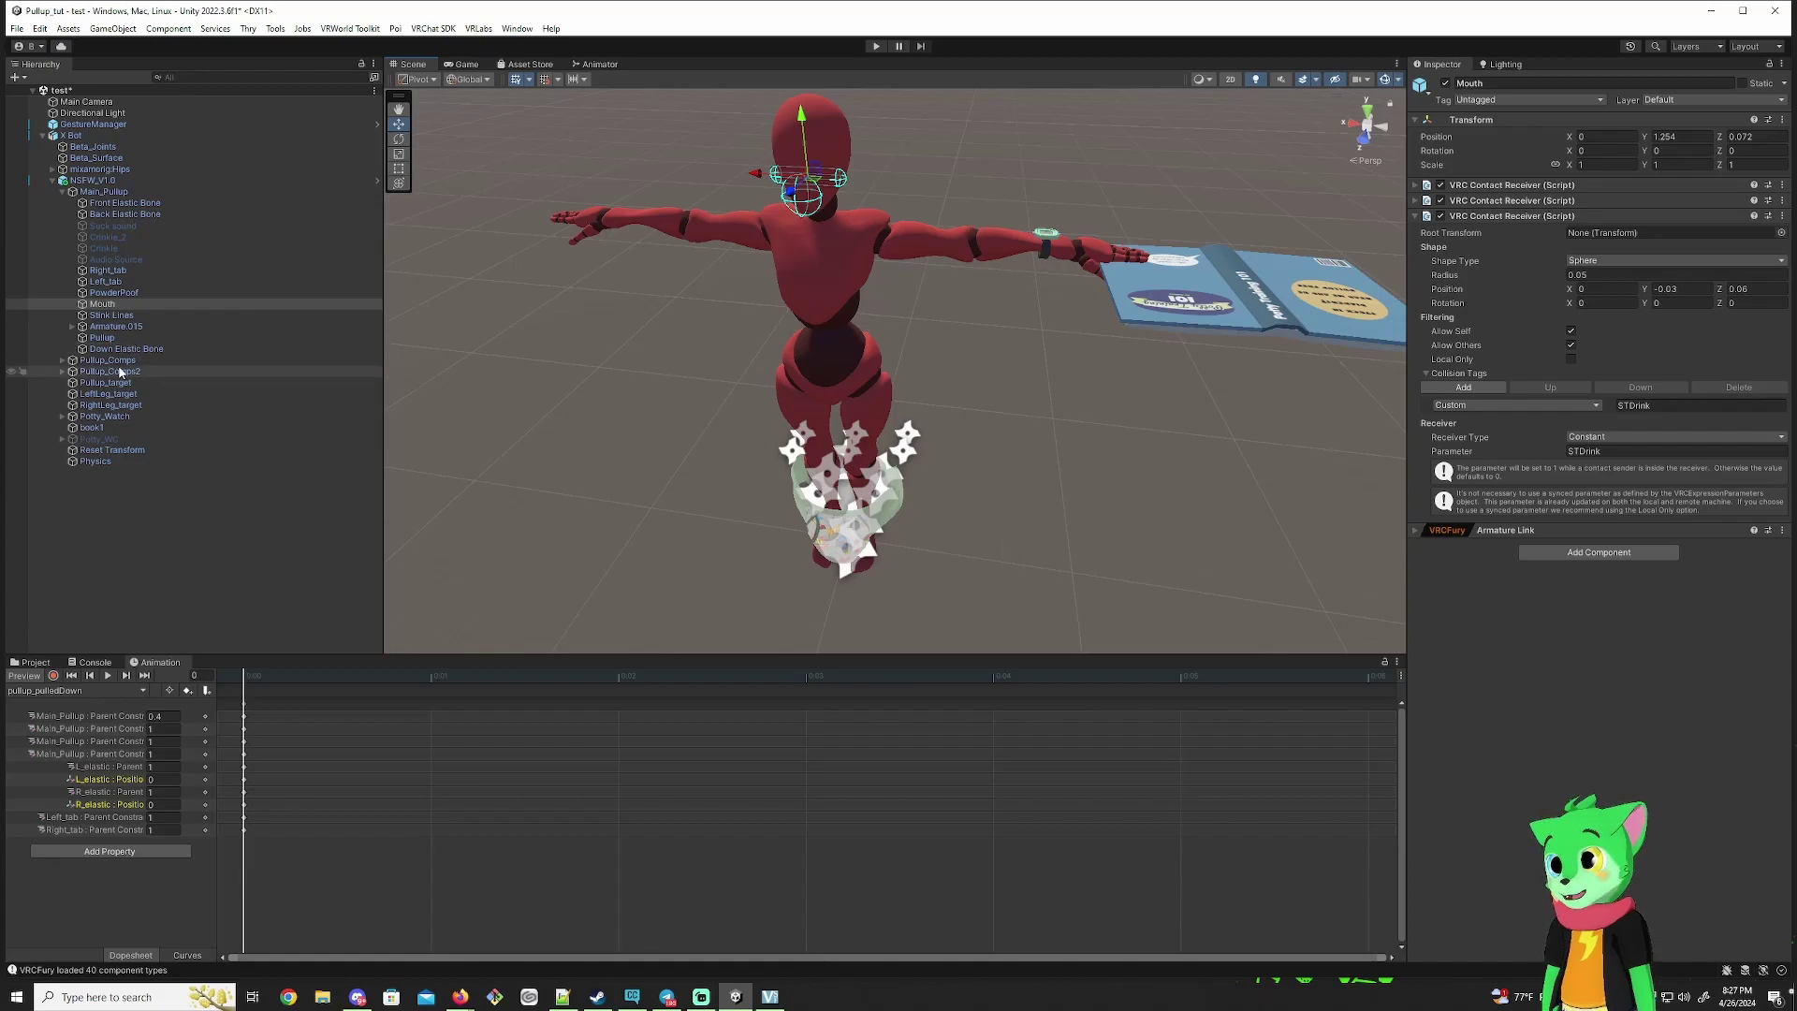
# Step: Frame Pullup_Comps and raise it slightly along Y
pyautogui.click(123, 361)
pyautogui.press('f')
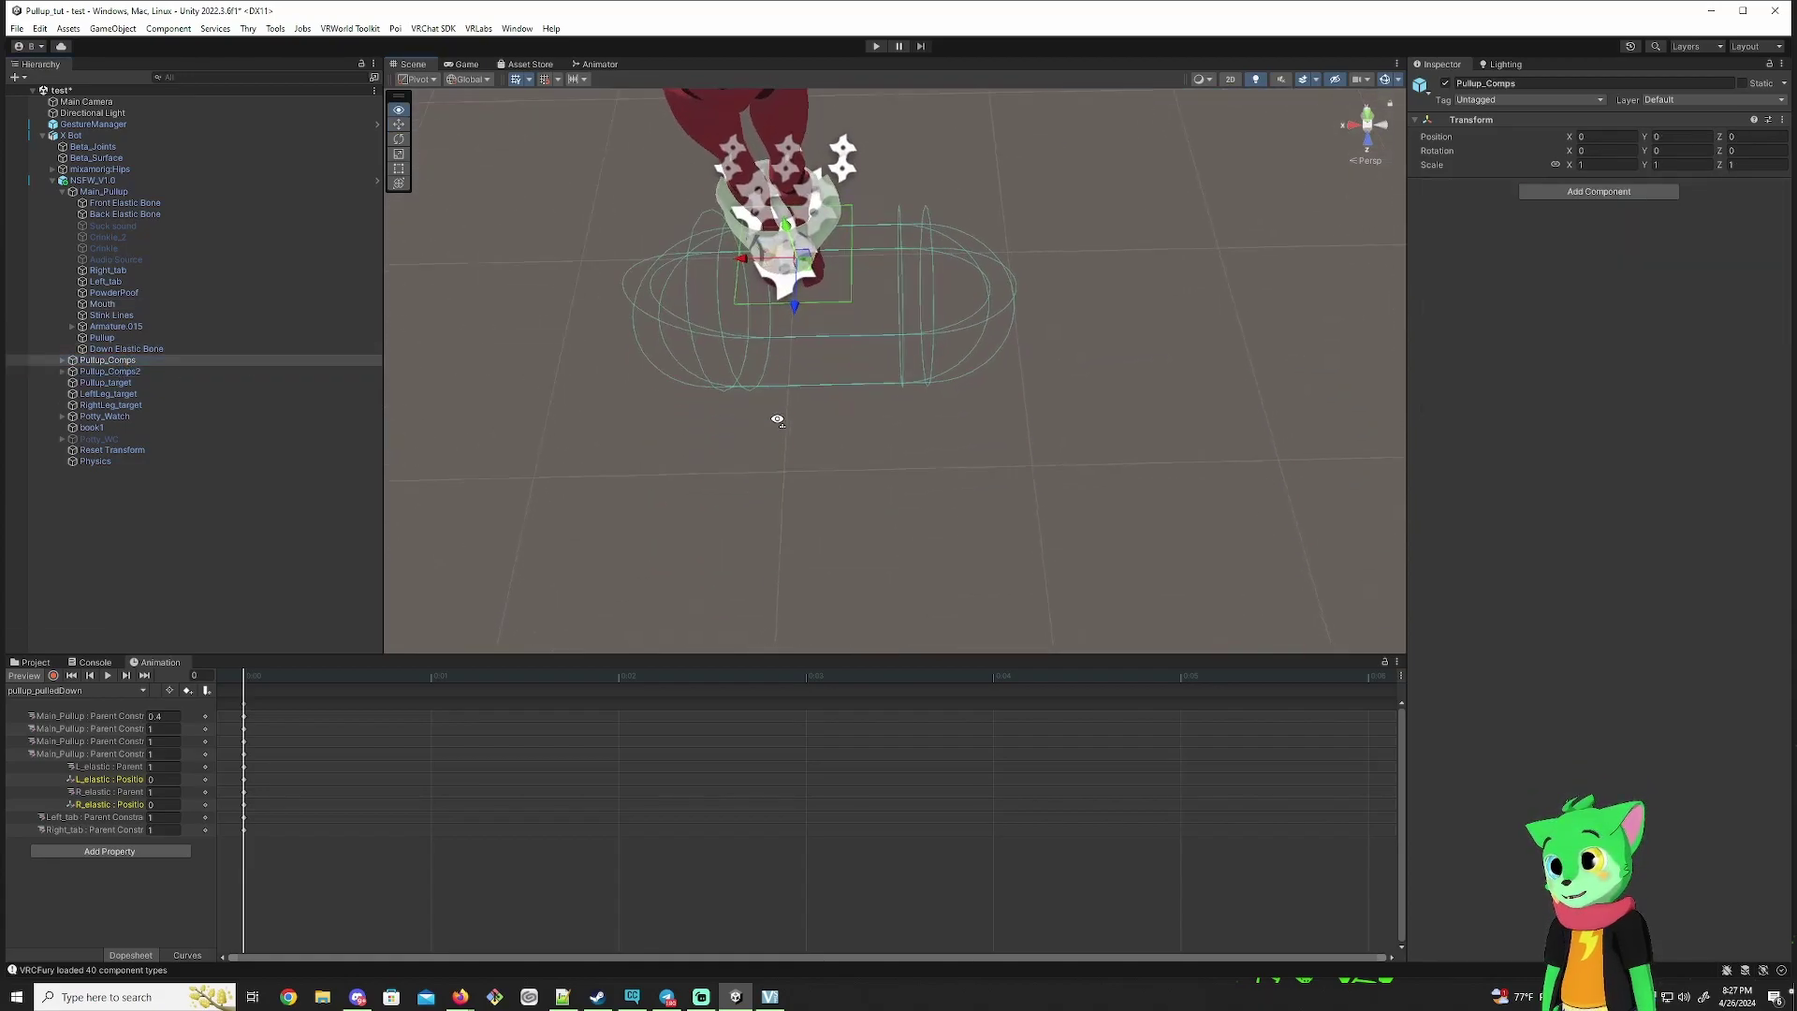
pyautogui.keyDown('alt'); pyautogui.moveTo(773, 413); pyautogui.dragTo(849, 174); pyautogui.keyUp('alt')
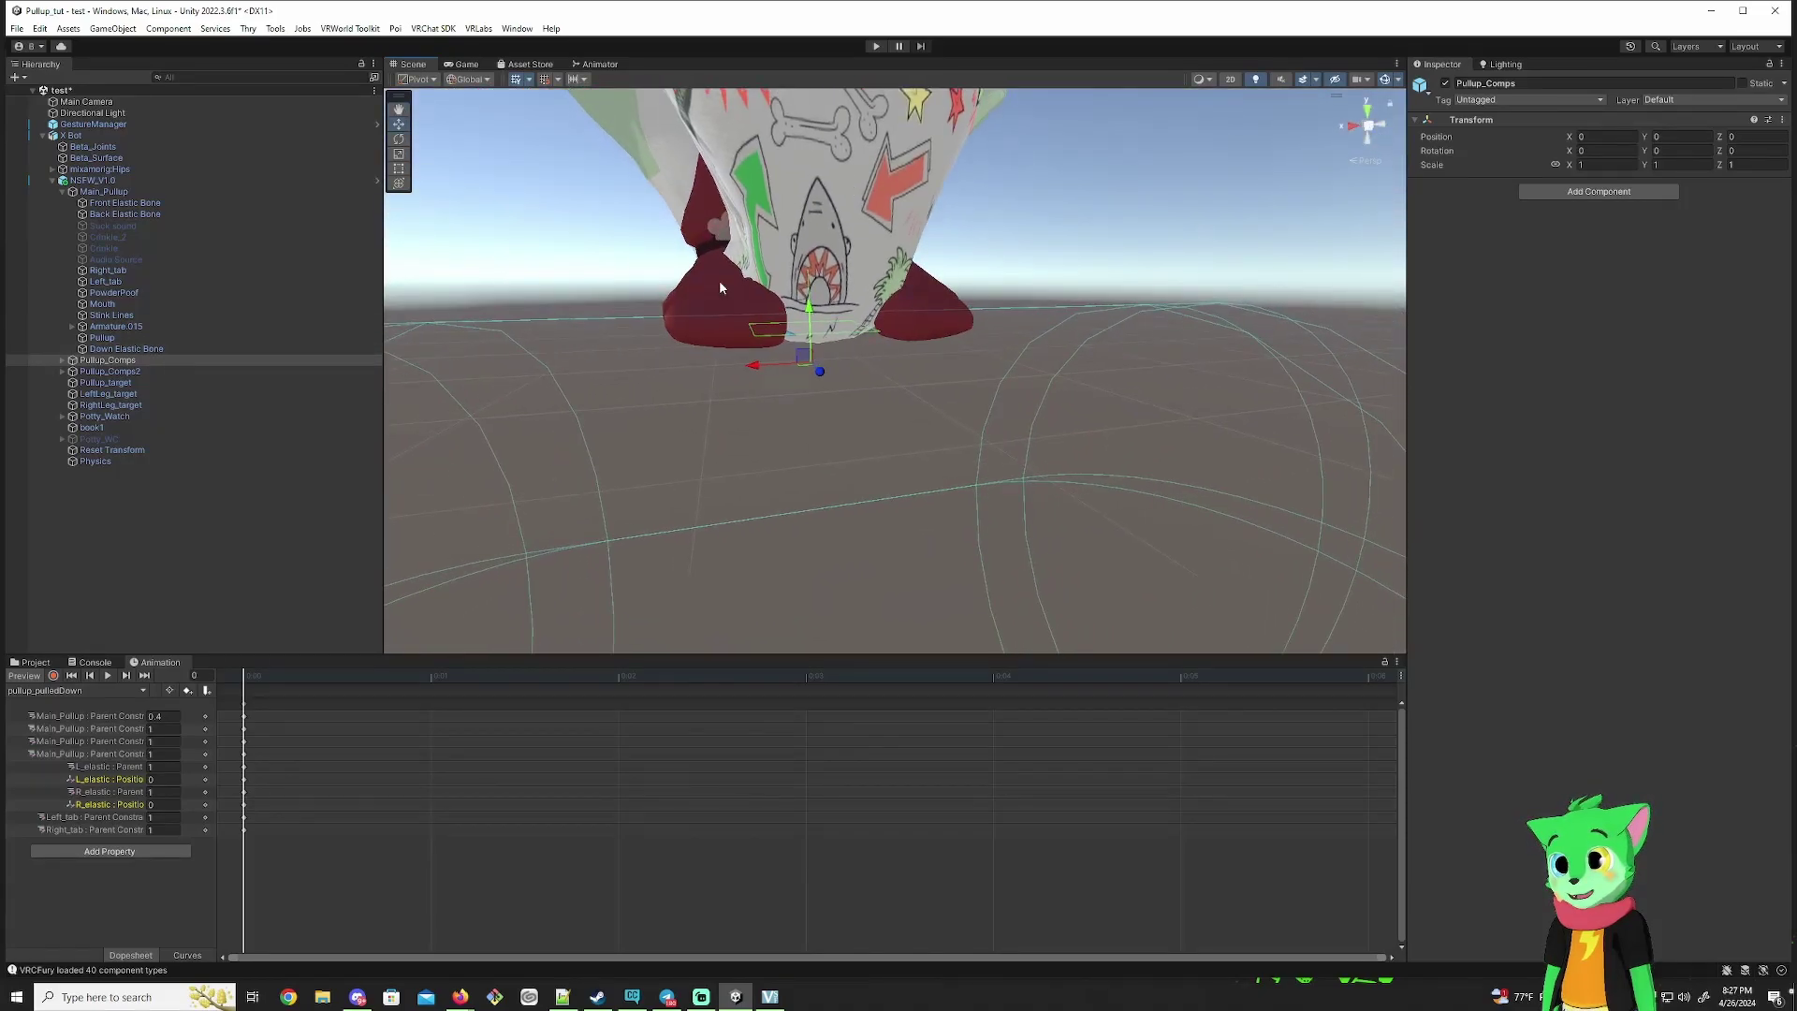
pyautogui.keyDown('alt'); pyautogui.moveTo(811, 320); pyautogui.dragTo(931, 318); pyautogui.keyUp('alt')
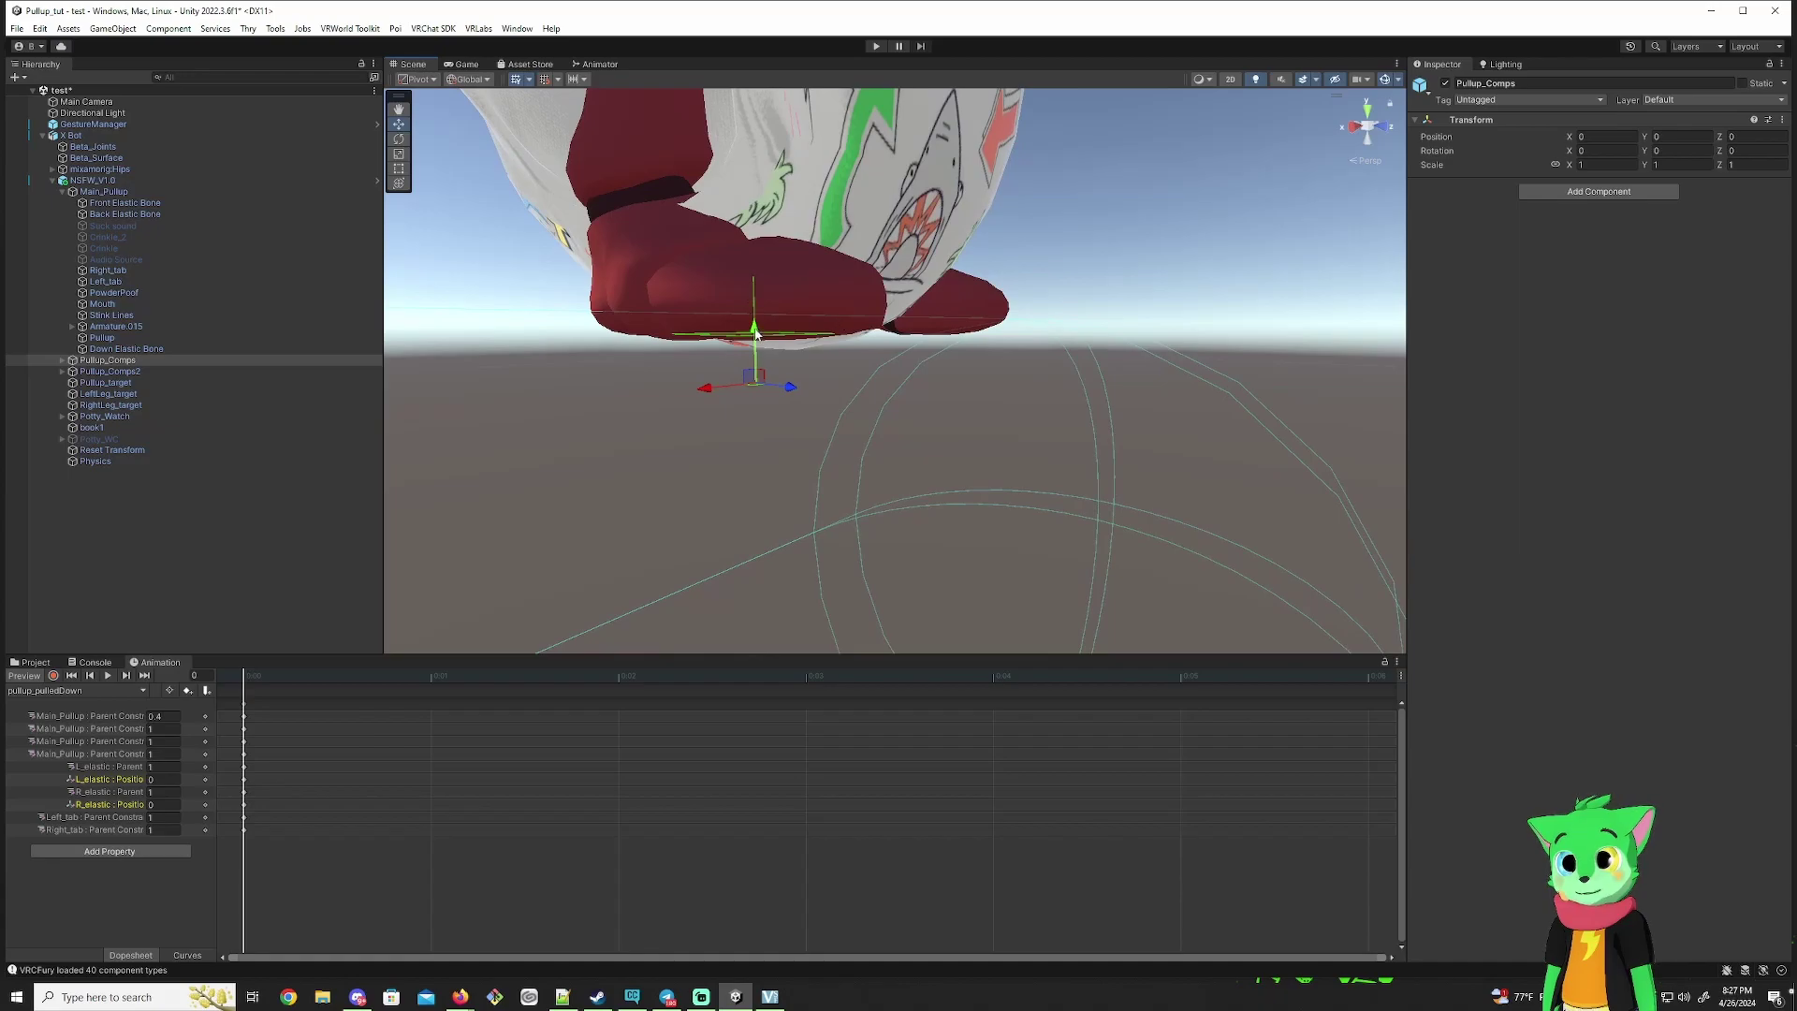
pyautogui.moveTo(756, 334); pyautogui.dragTo(752, 420)
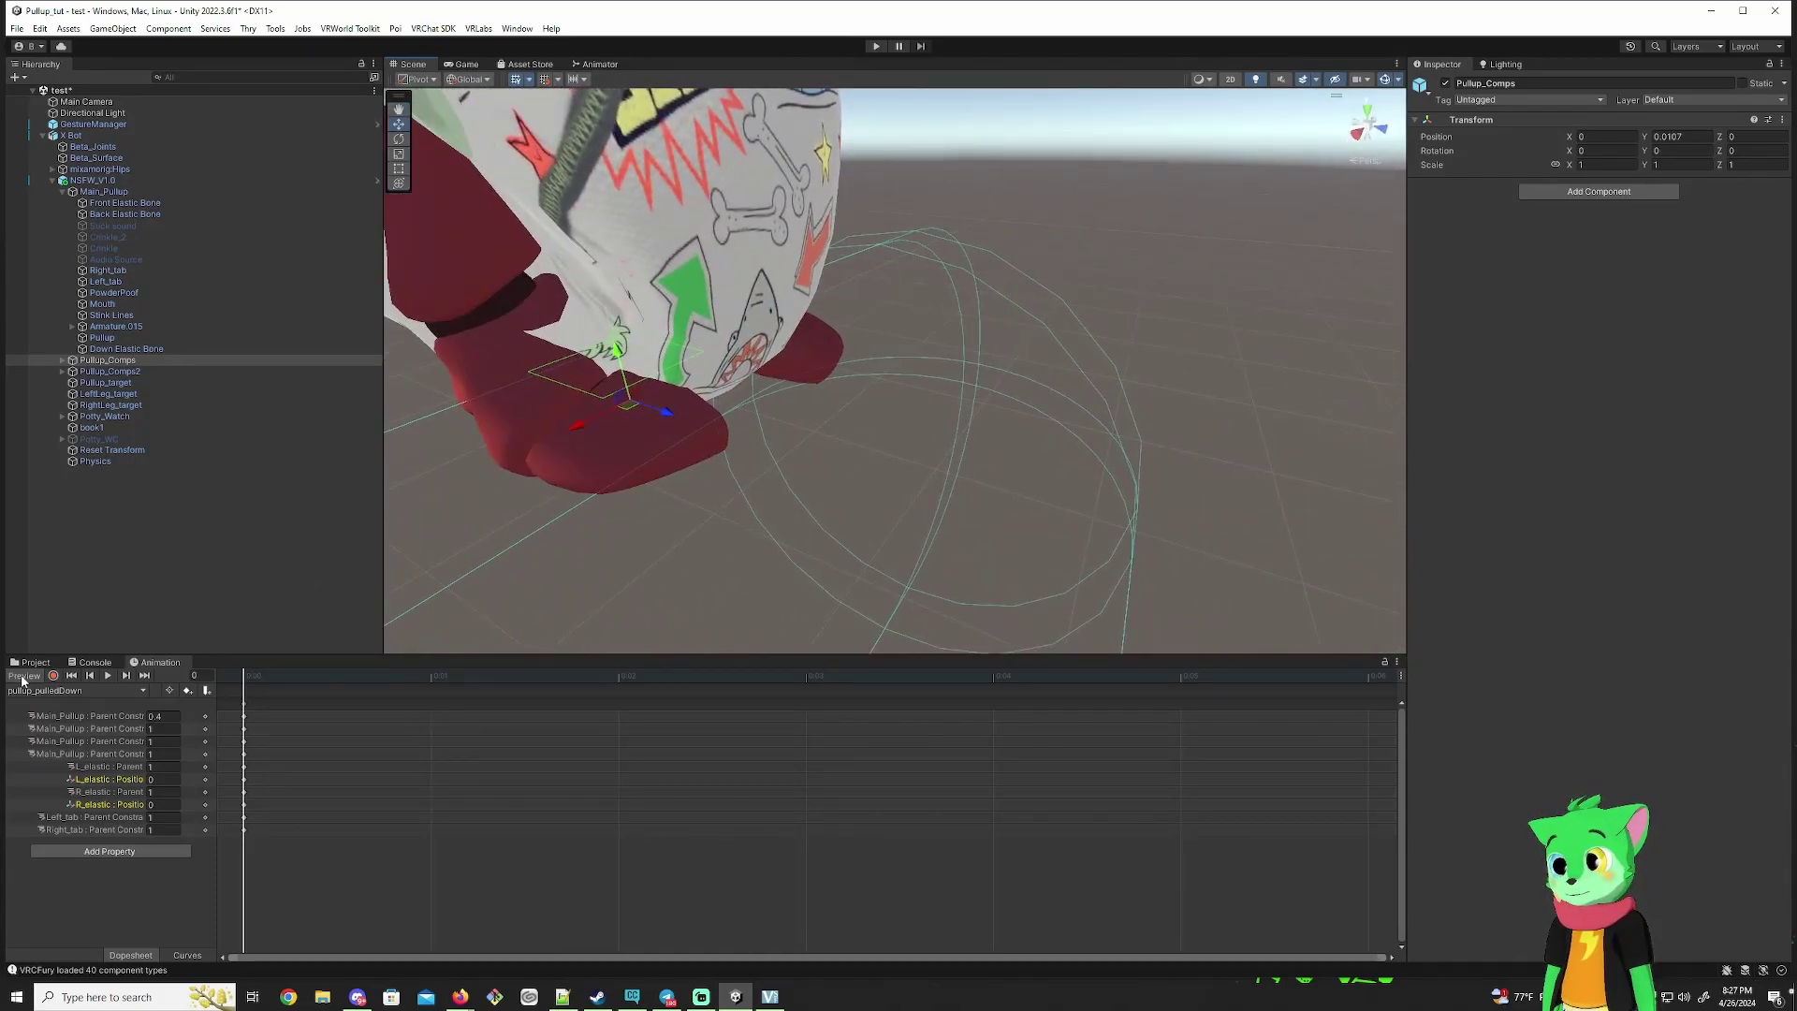
# Step: Turn off the animation preview on NSFW_V1.0 and view the whole body from the front
pyautogui.click(93, 180)
pyautogui.click(27, 681)
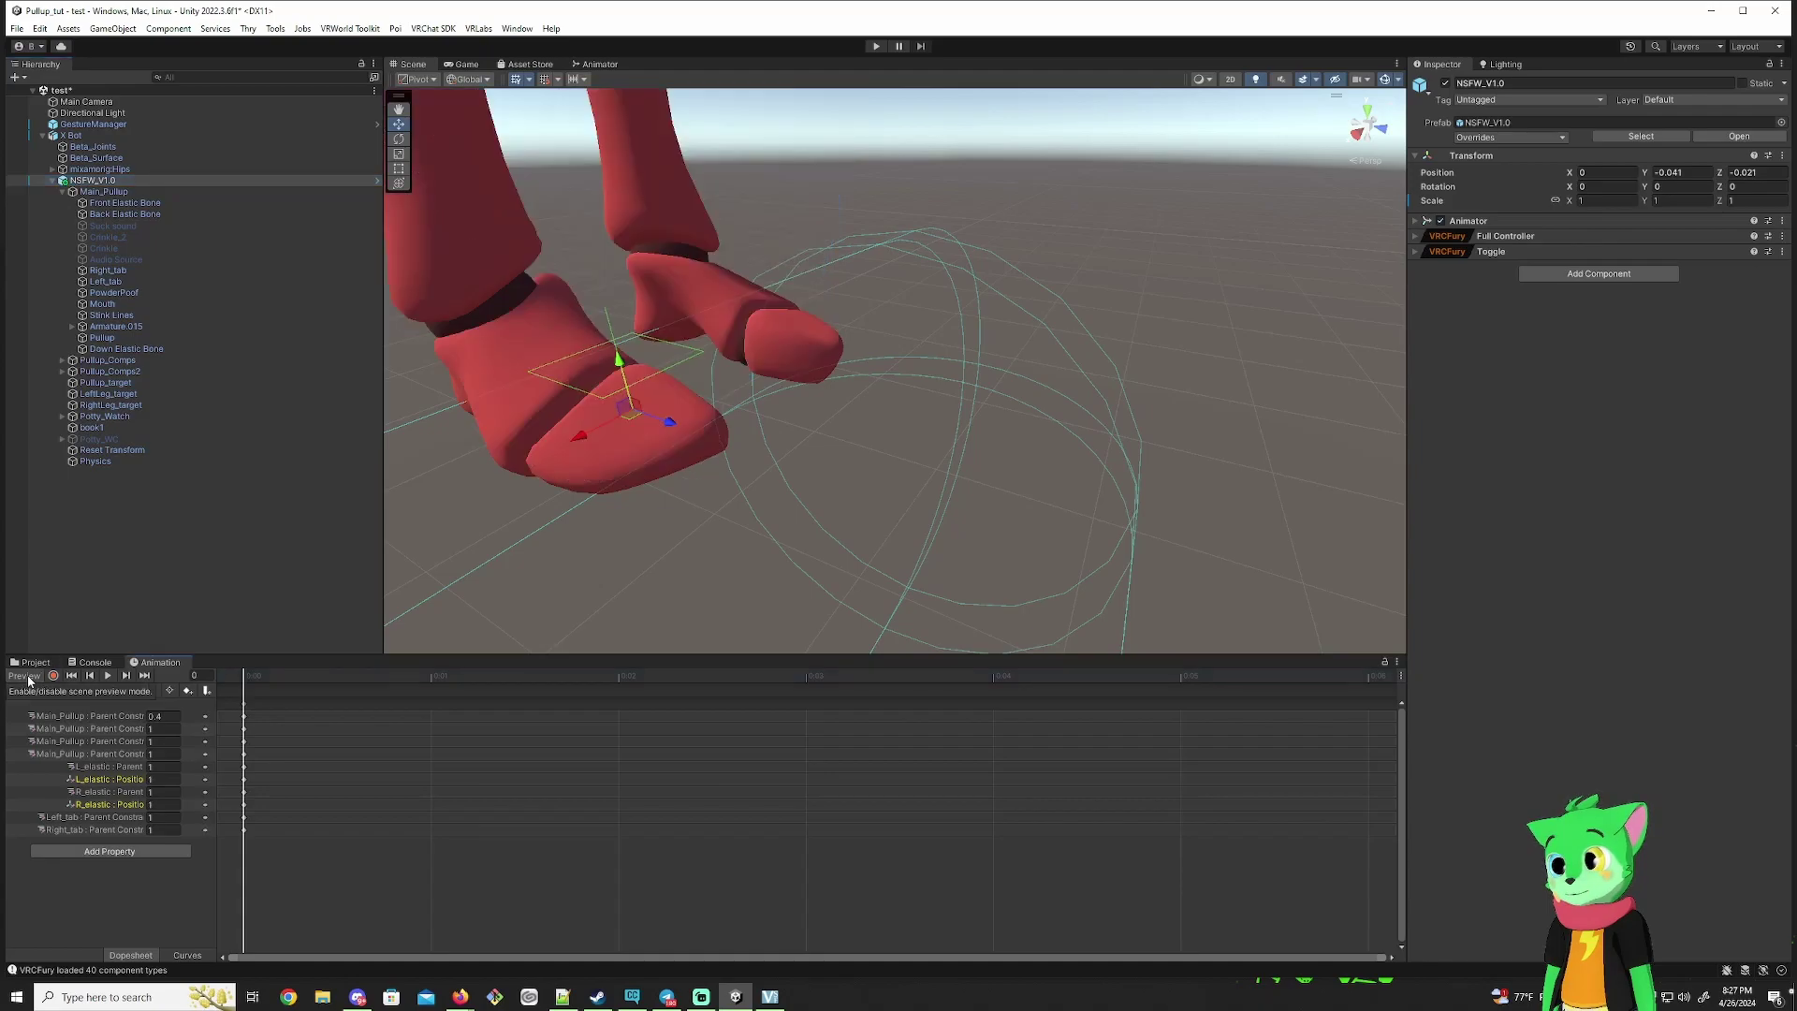
pyautogui.scroll(-5, 682, 481)
pyautogui.keyDown('alt'); pyautogui.moveTo(682, 481); pyautogui.dragTo(556, 429); pyautogui.keyUp('alt')
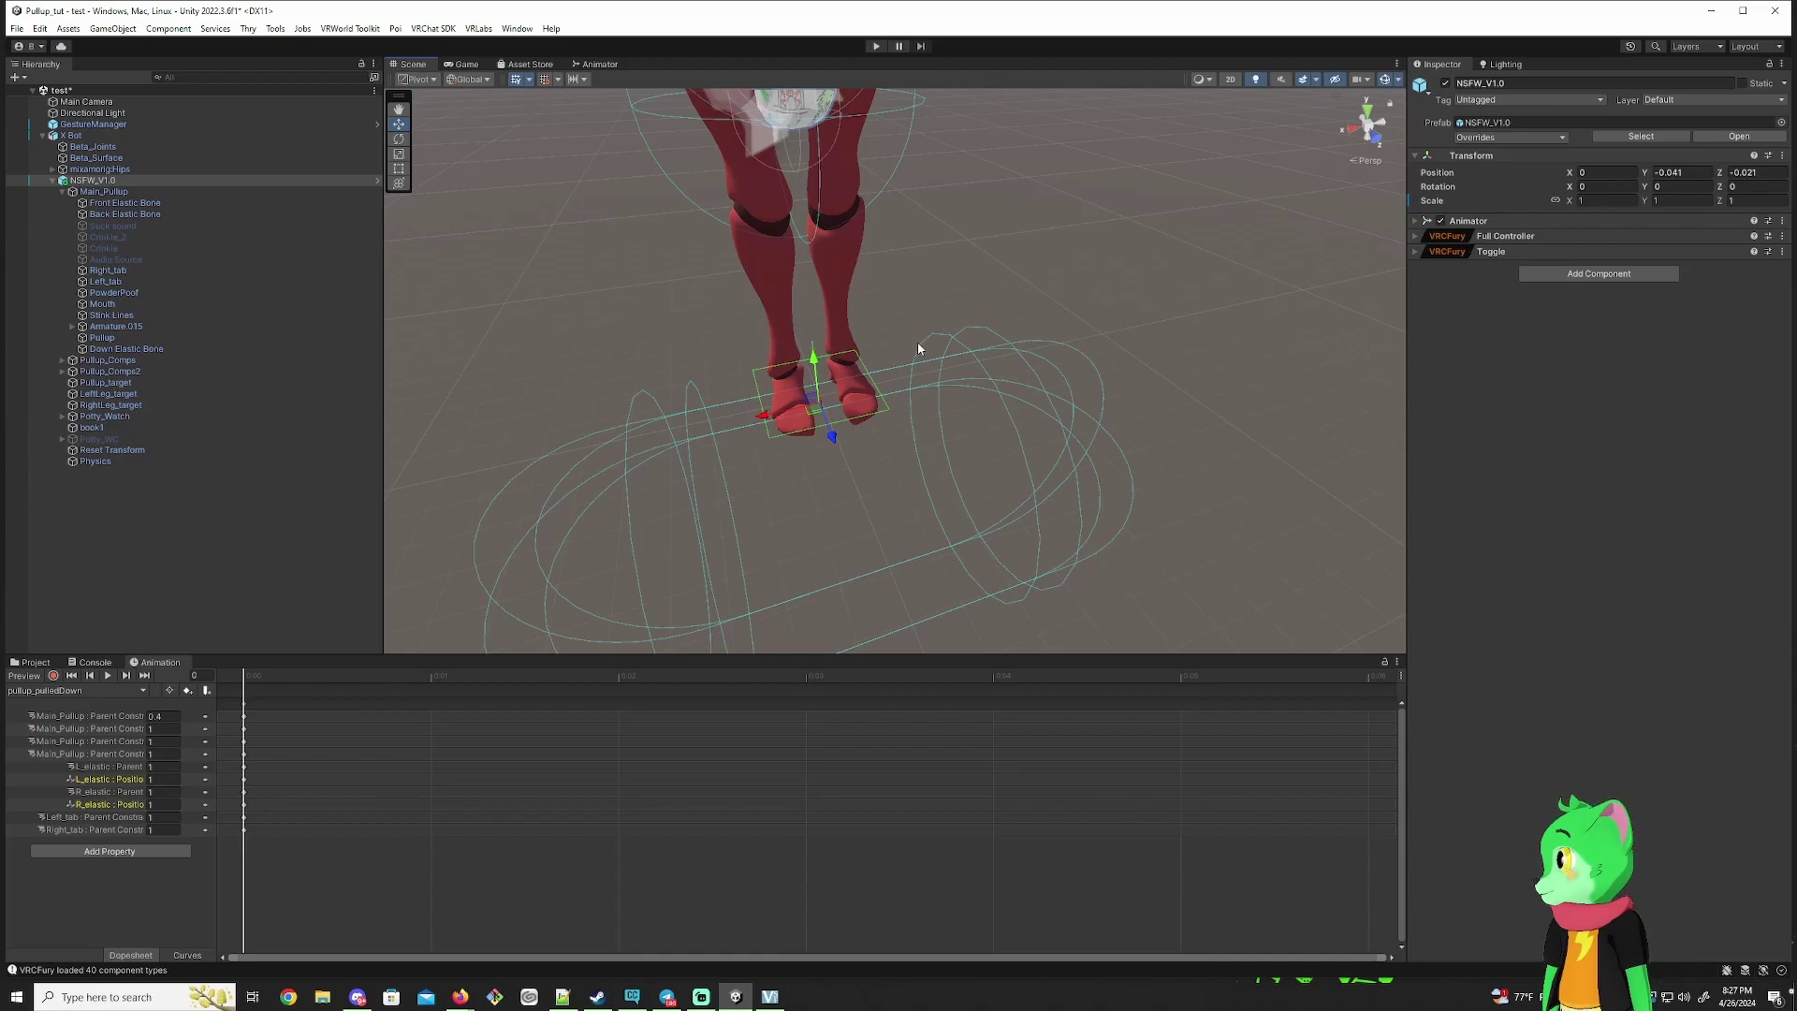
pyautogui.scroll(-5, 1009, 373)
pyautogui.keyDown('alt'); pyautogui.moveTo(1002, 362); pyautogui.dragTo(1059, 277); pyautogui.keyUp('alt')
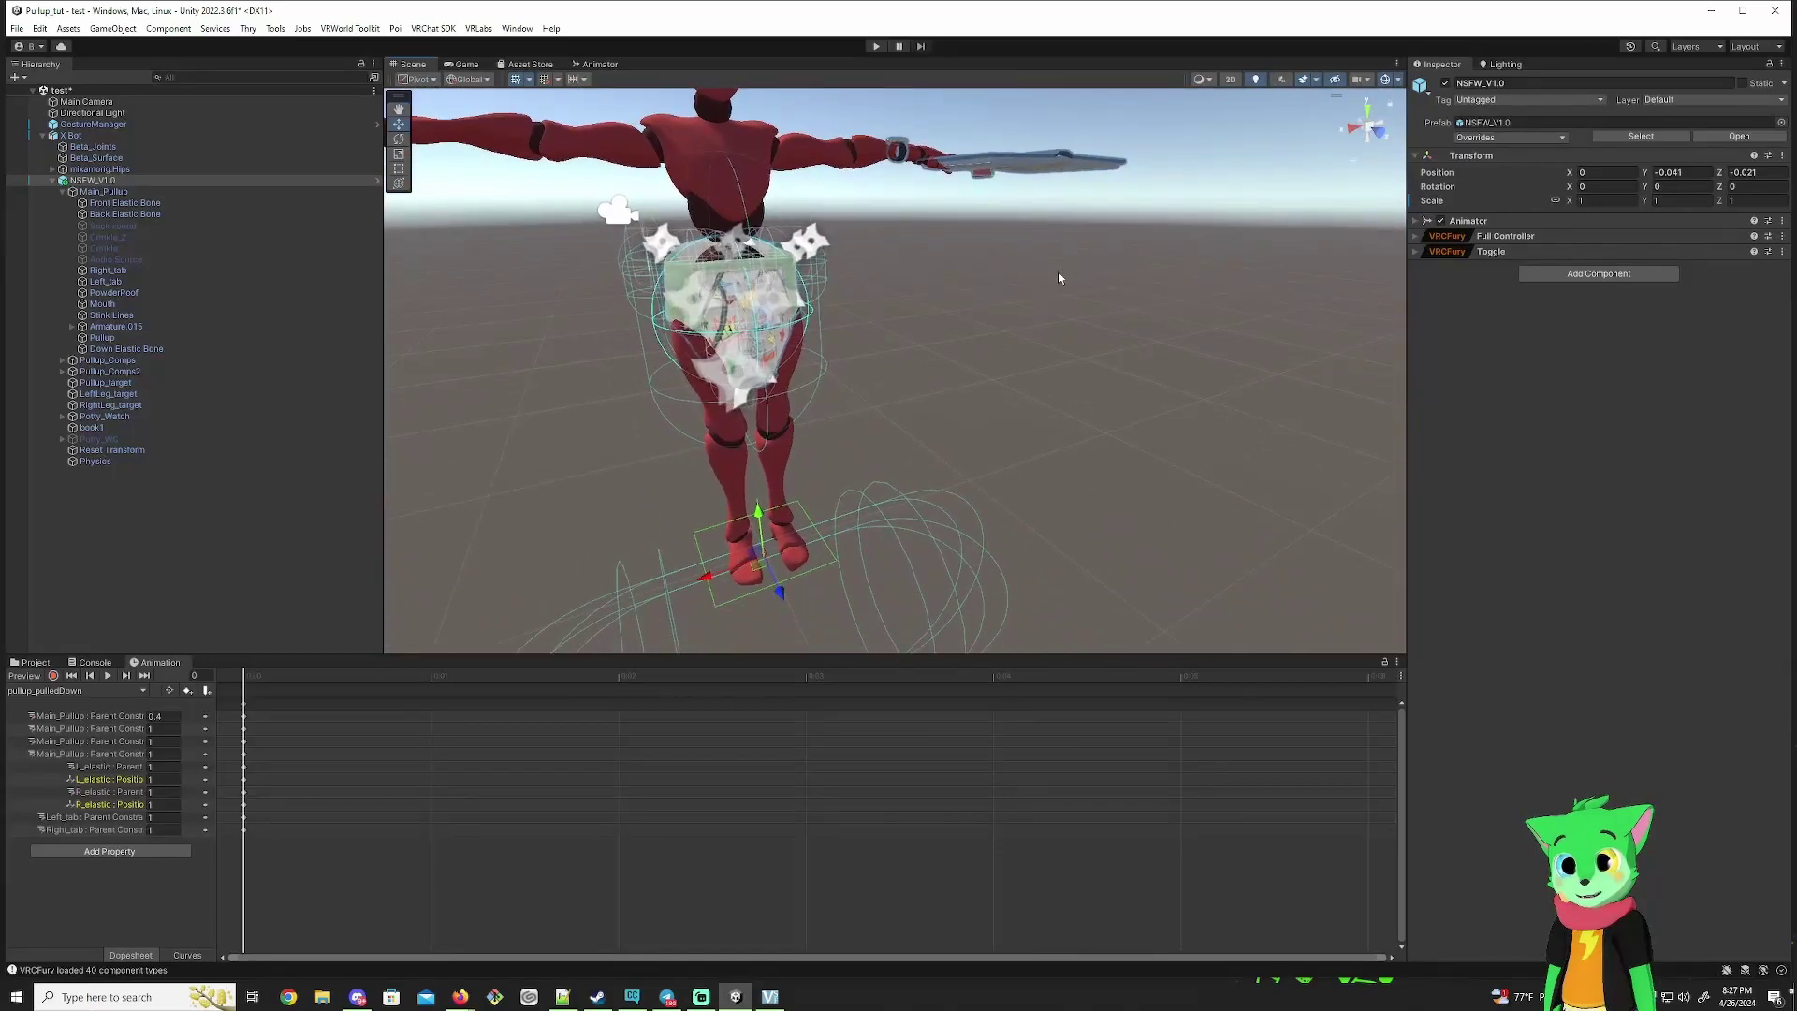
pyautogui.keyDown('alt'); pyautogui.moveTo(944, 338); pyautogui.dragTo(748, 327); pyautogui.keyUp('alt')
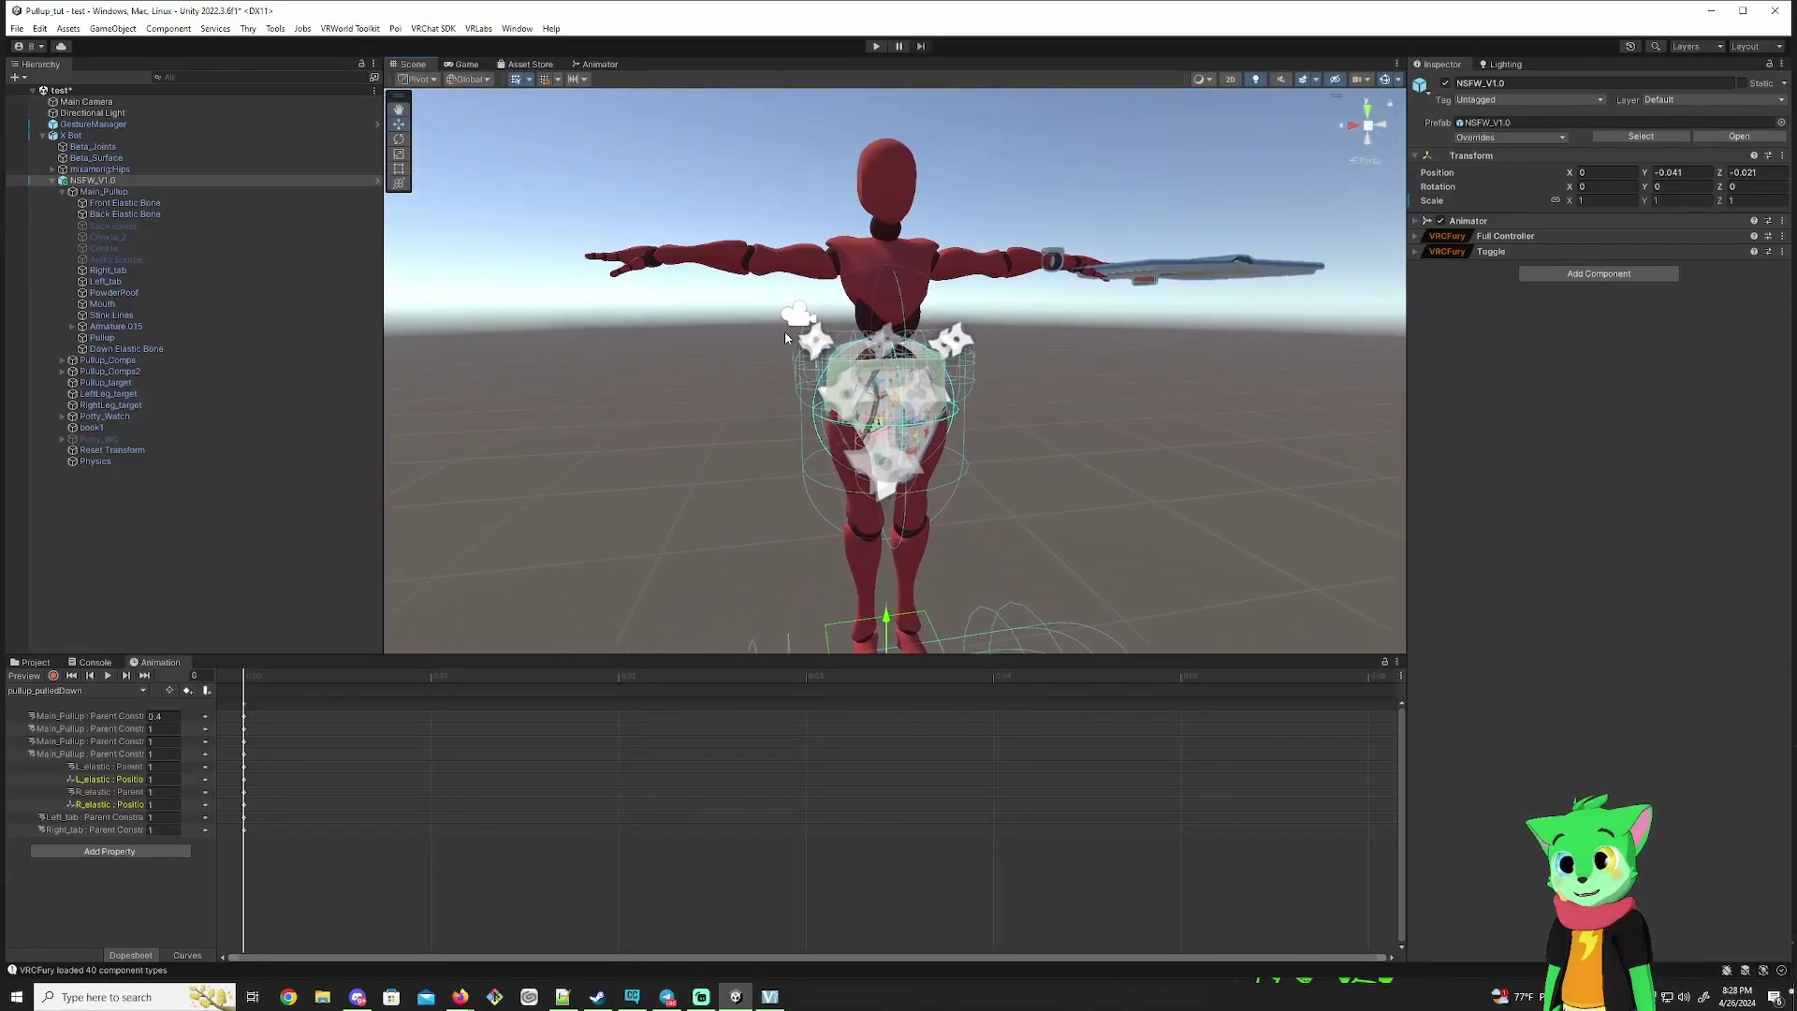
# Step: Set the Pullup's Manuka blendshape to 100 and test the Wet slider, leaving it at 0
pyautogui.click(209, 337)
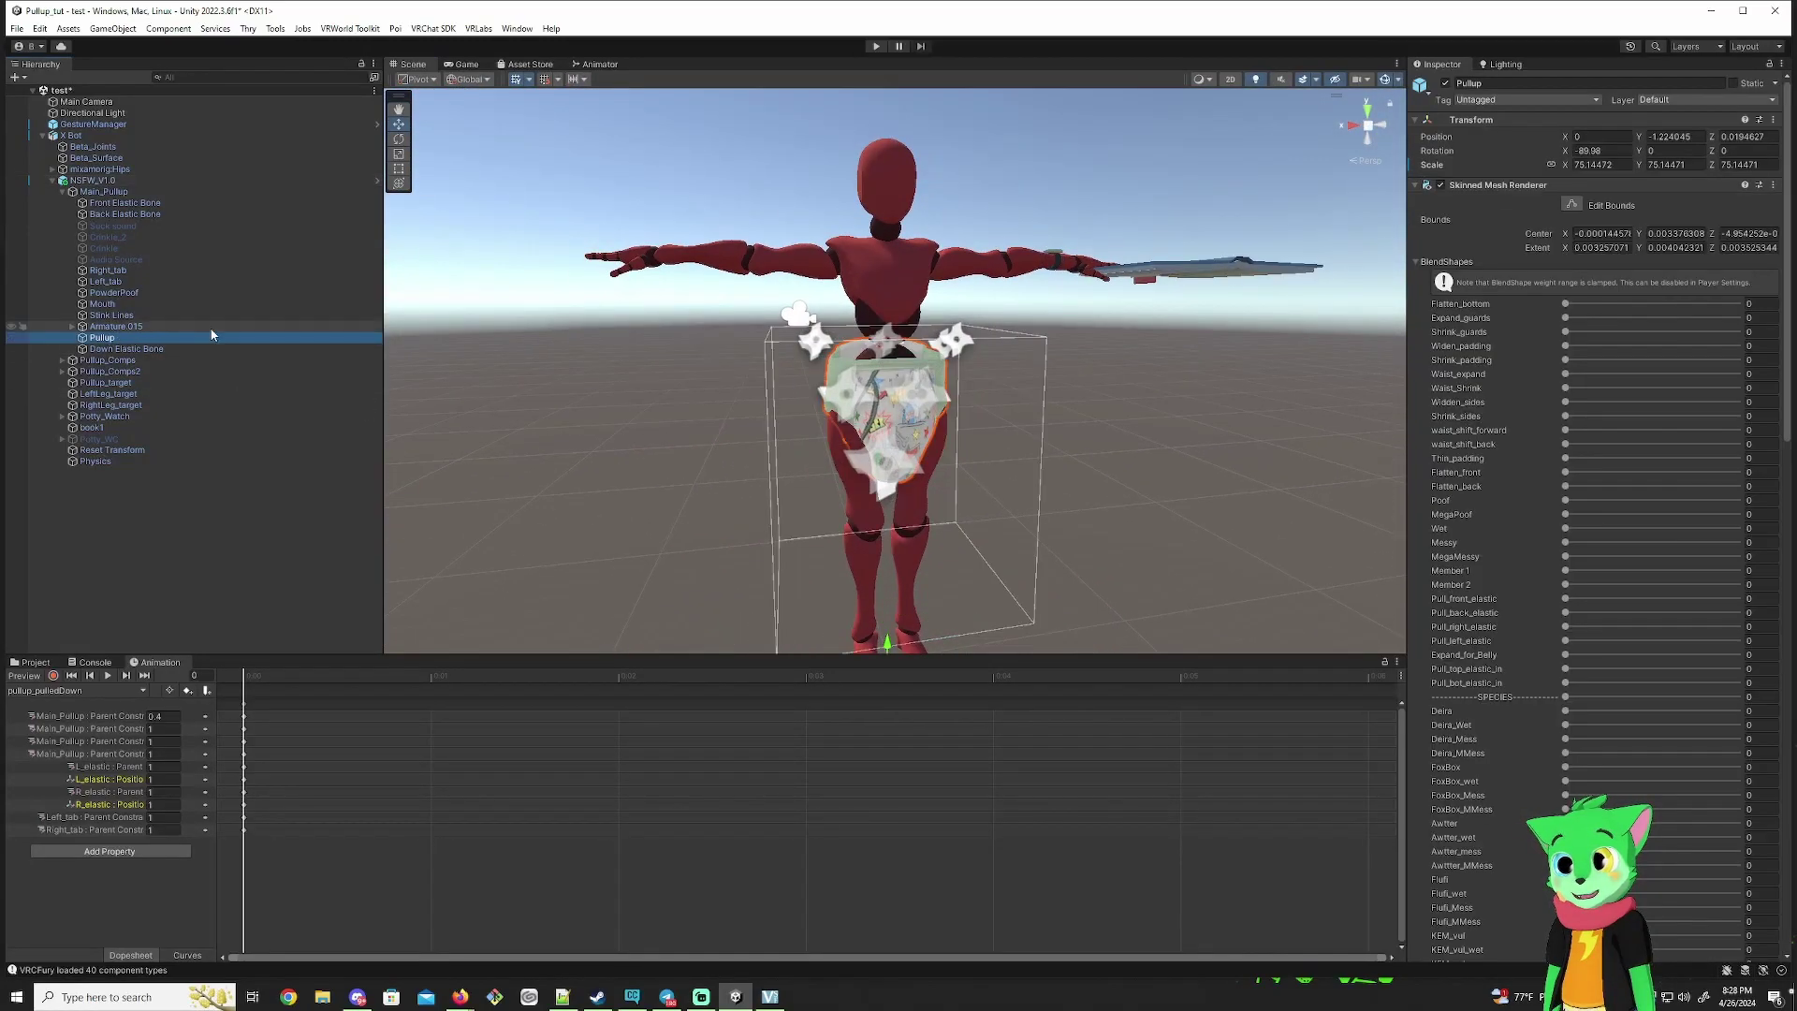
pyautogui.scroll(-20, 1513, 499)
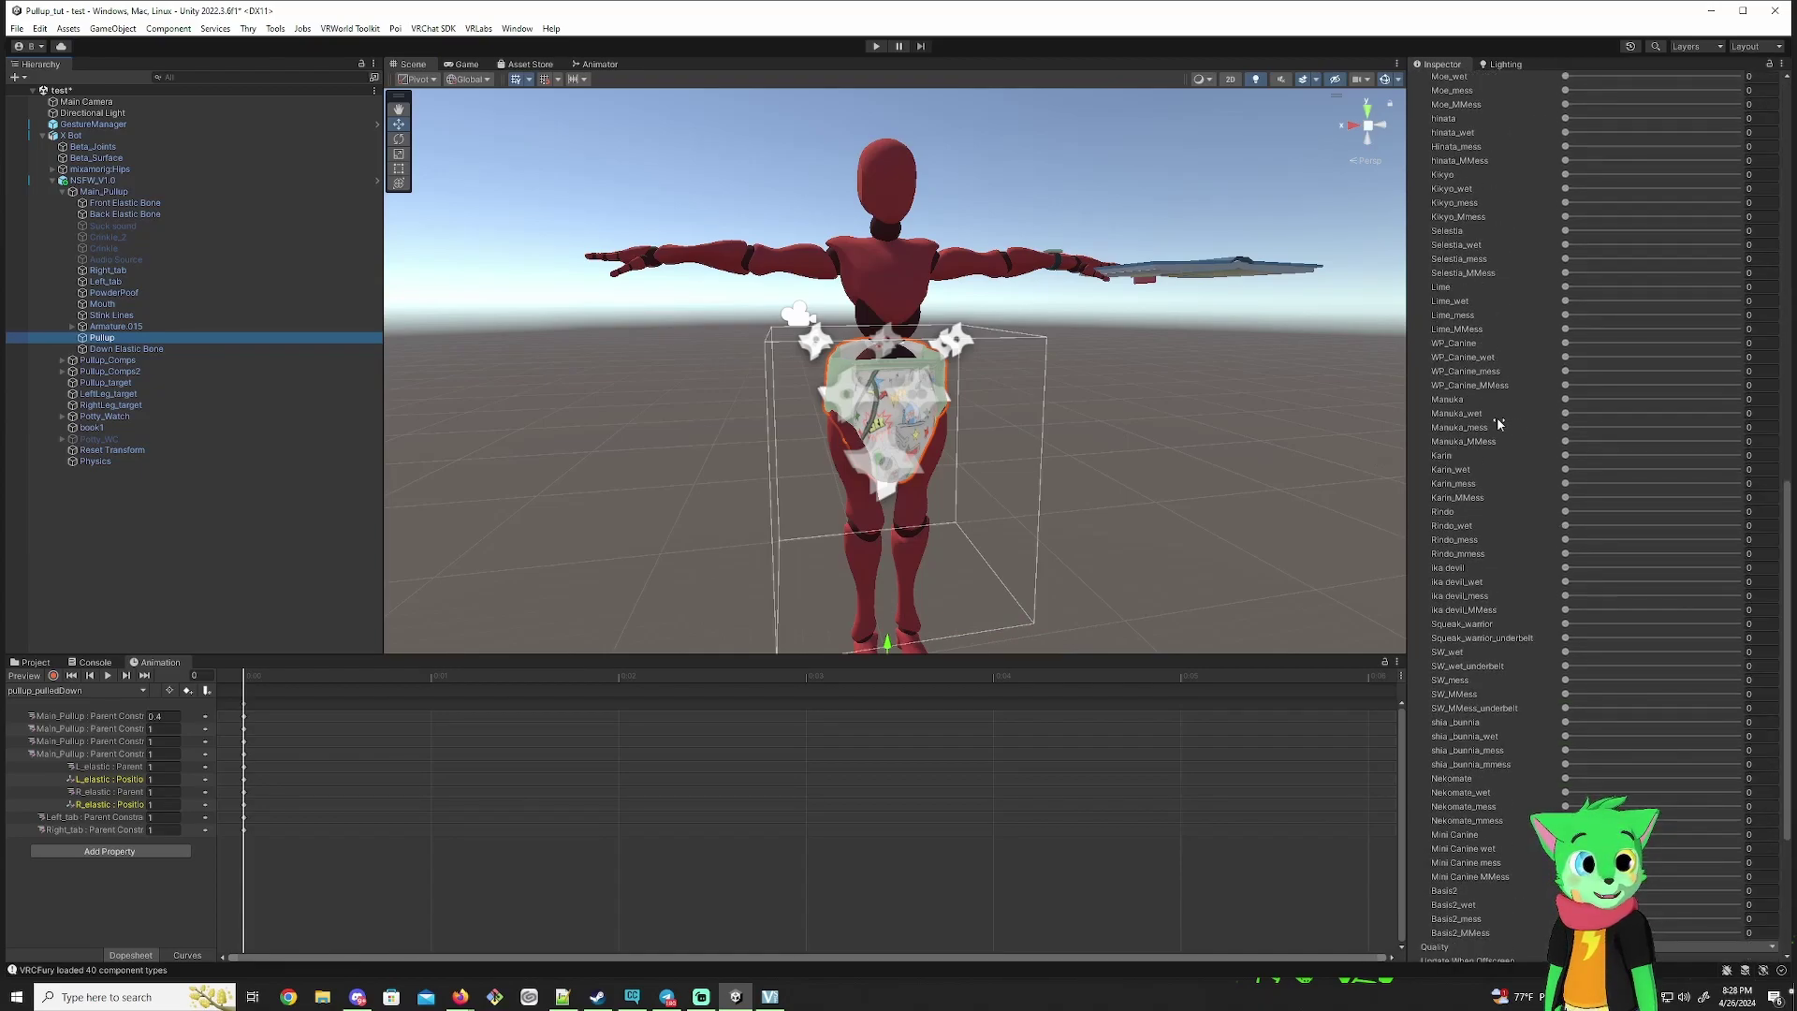
pyautogui.moveTo(1567, 400); pyautogui.dragTo(1740, 398)
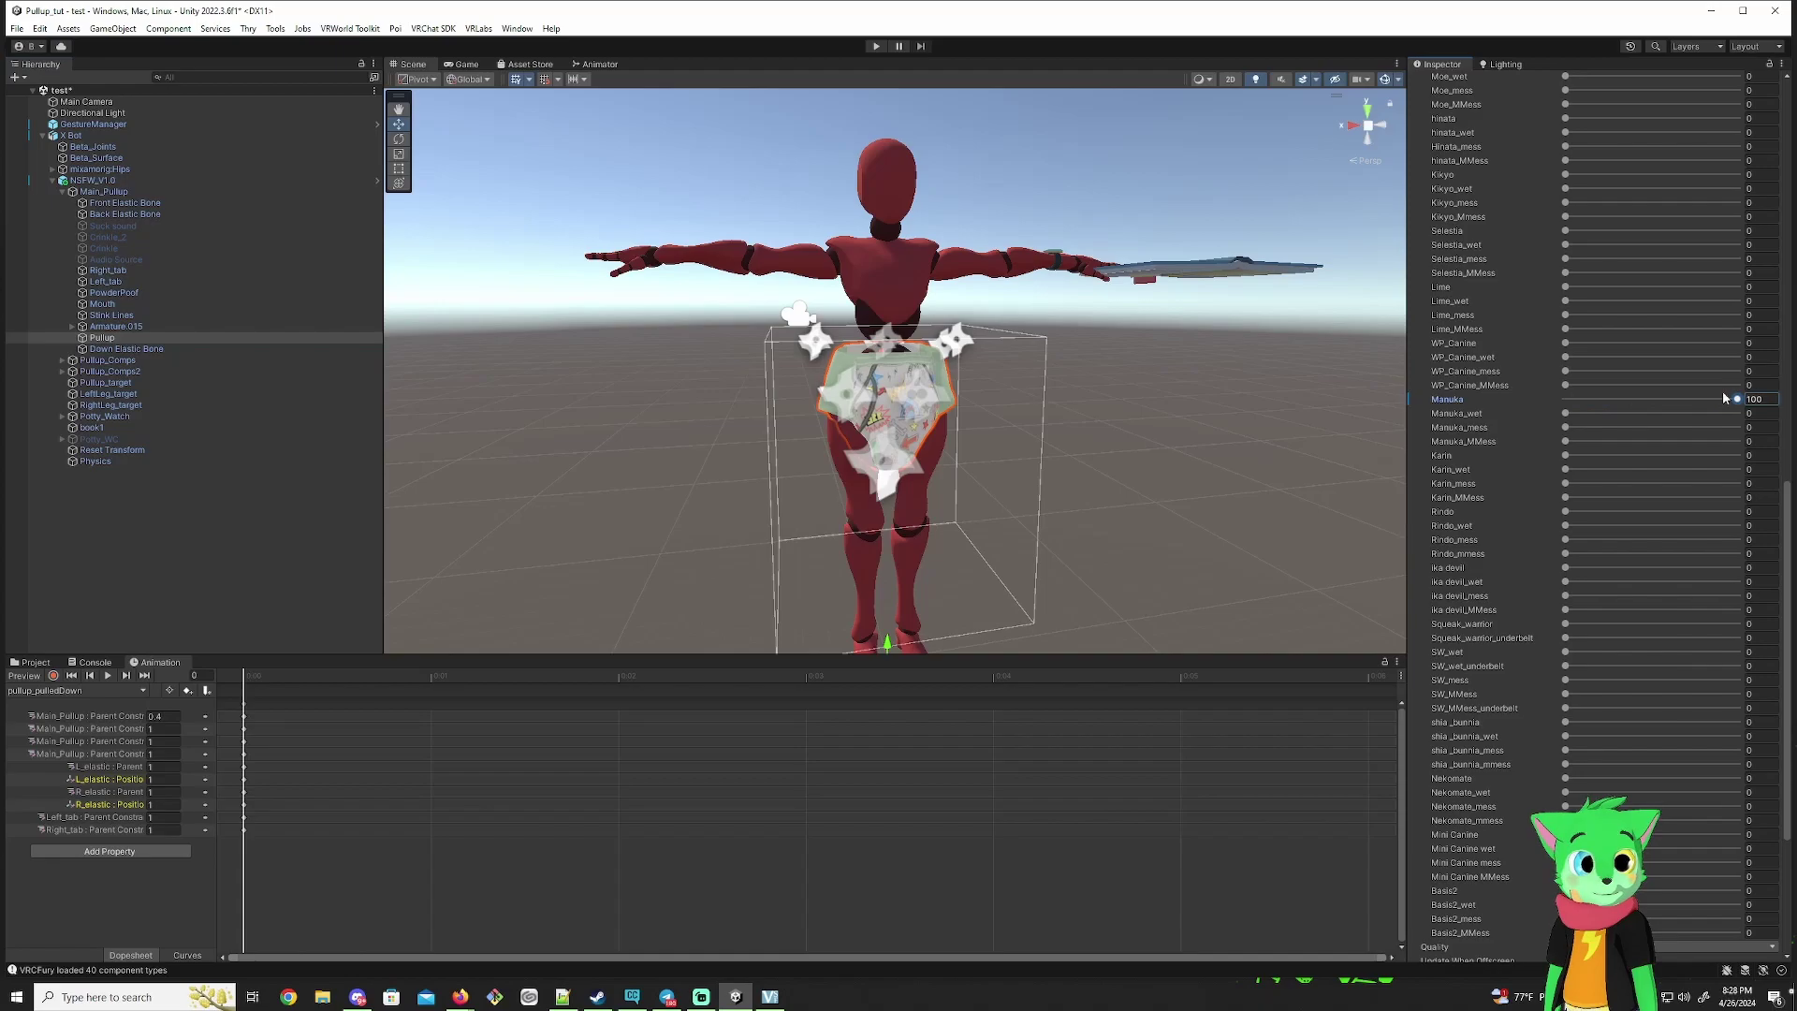
pyautogui.press('w')
pyautogui.moveTo(1035, 401); pyautogui.dragTo(1074, 437, button='right')
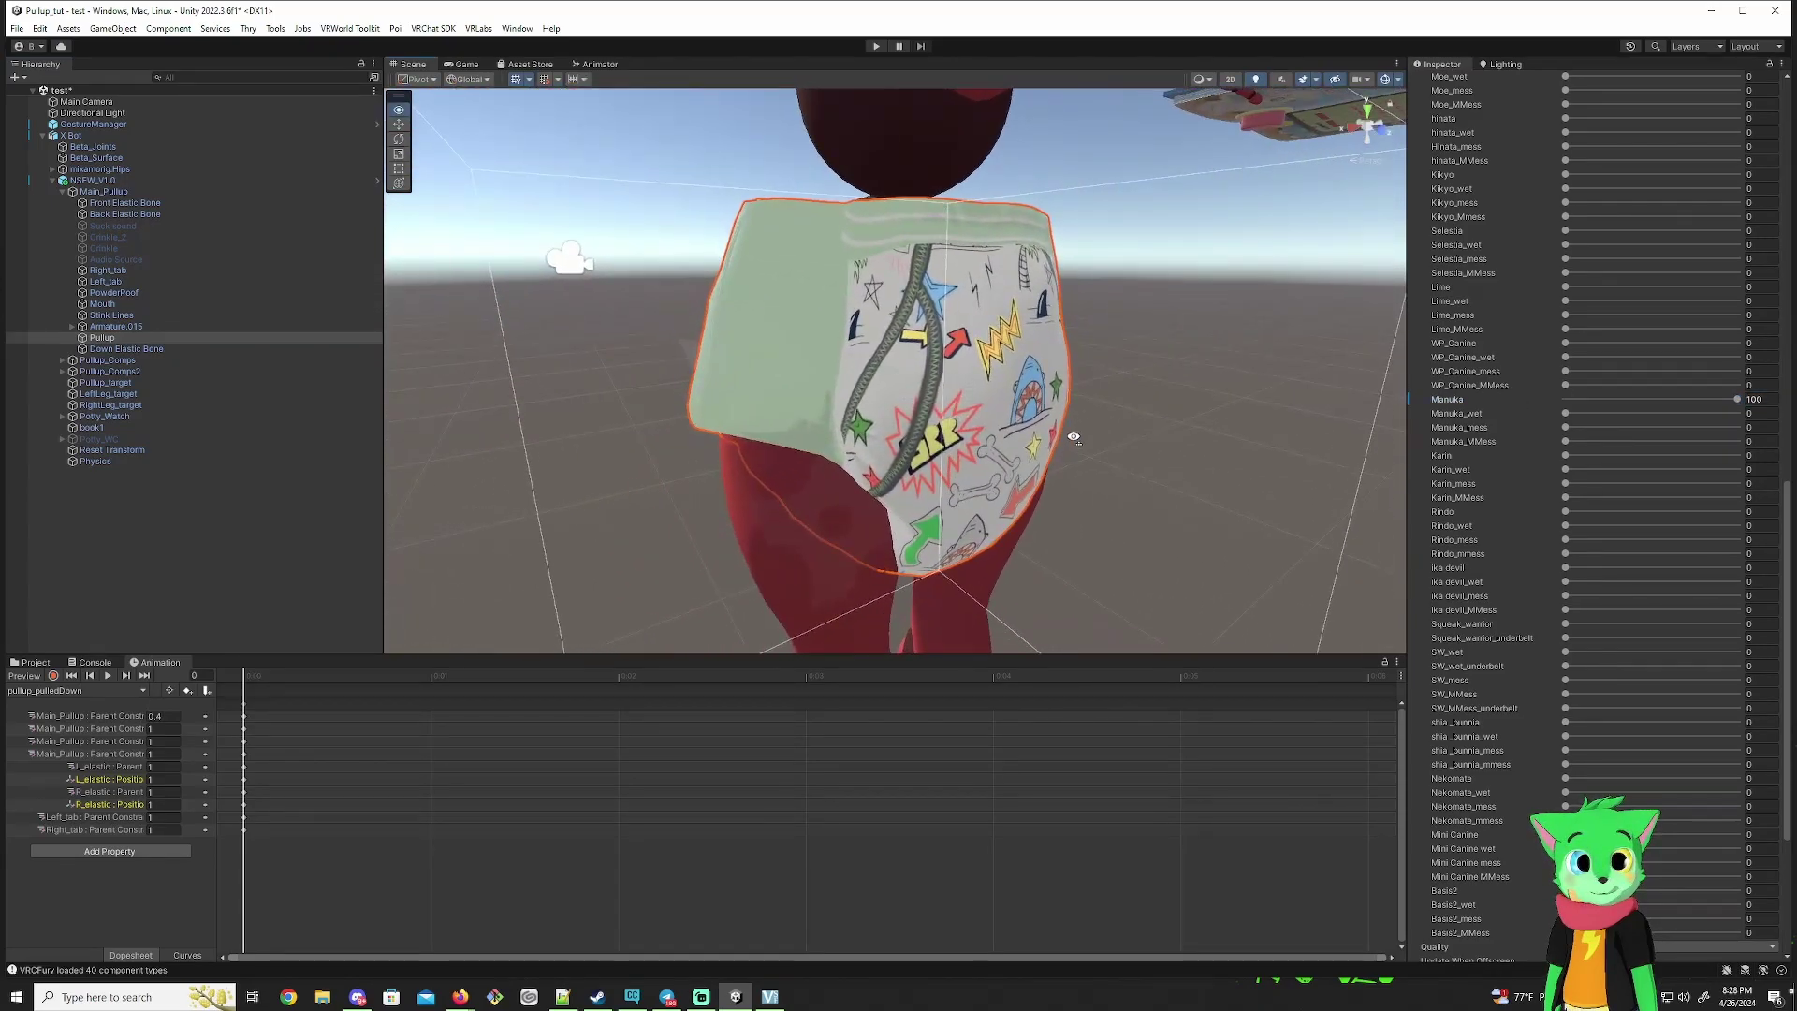
pyautogui.scroll(20, 1516, 431)
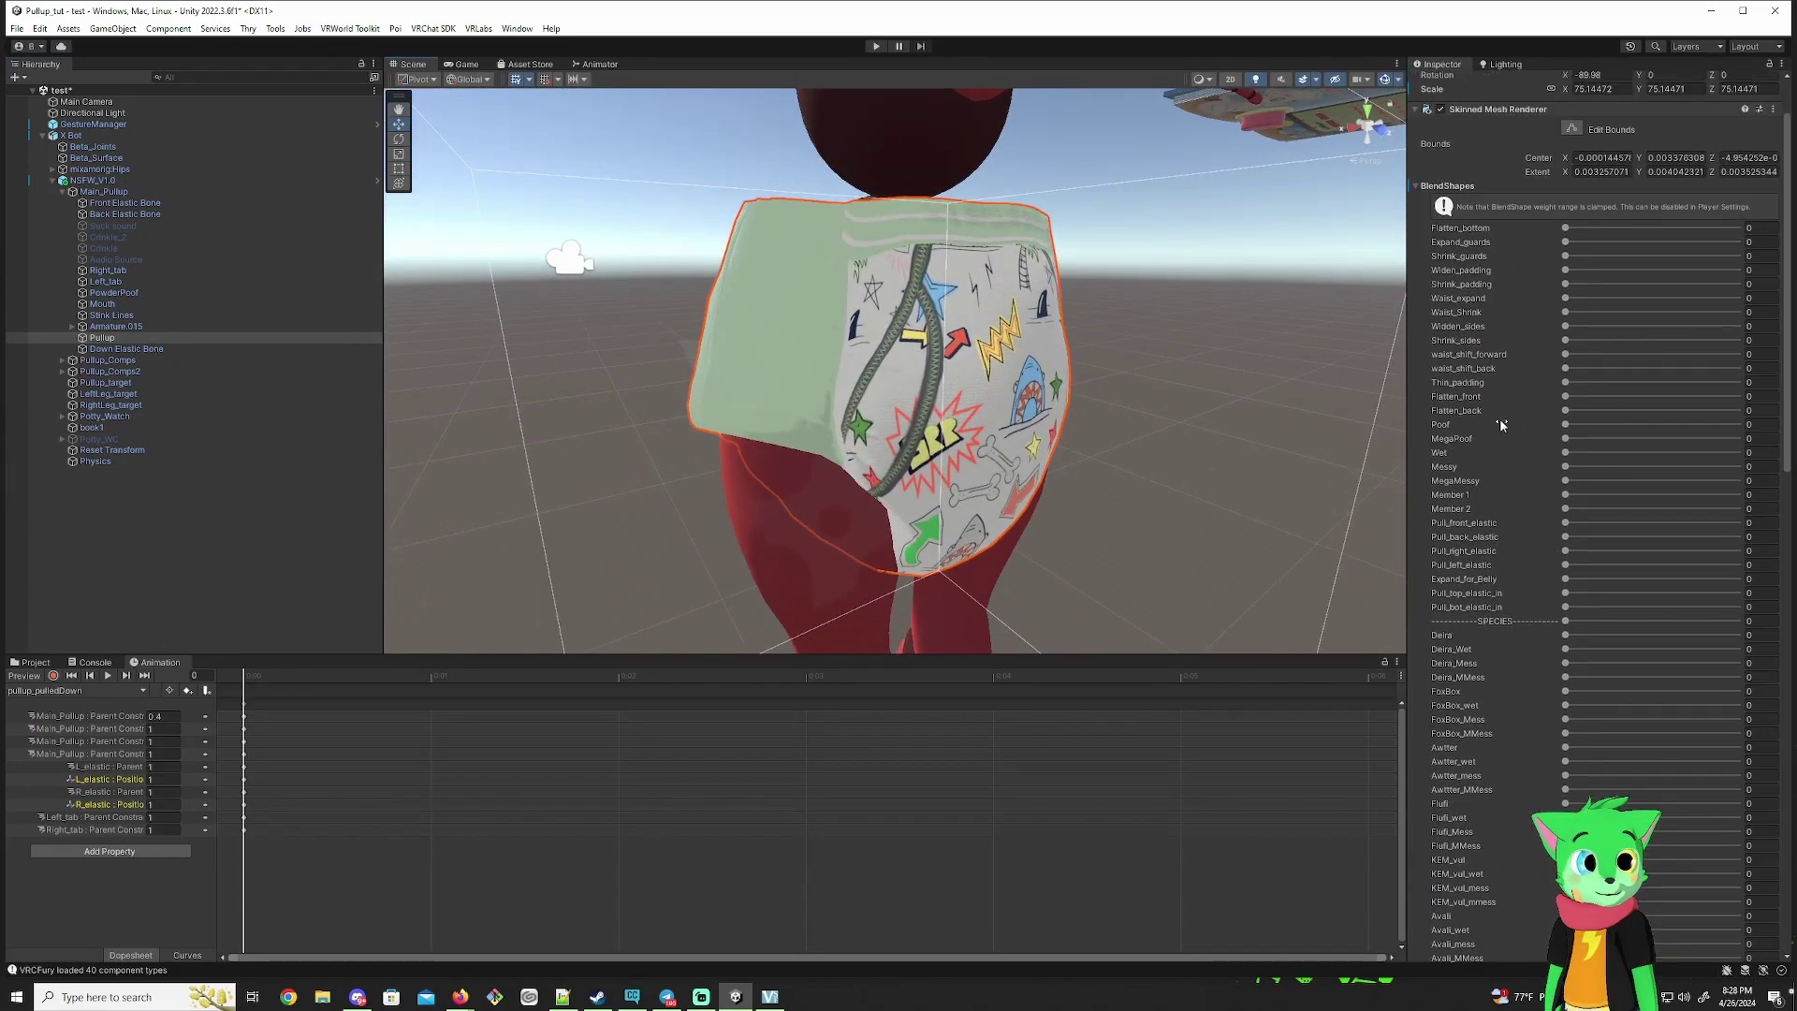
pyautogui.moveTo(1570, 452); pyautogui.dragTo(1288, 458)
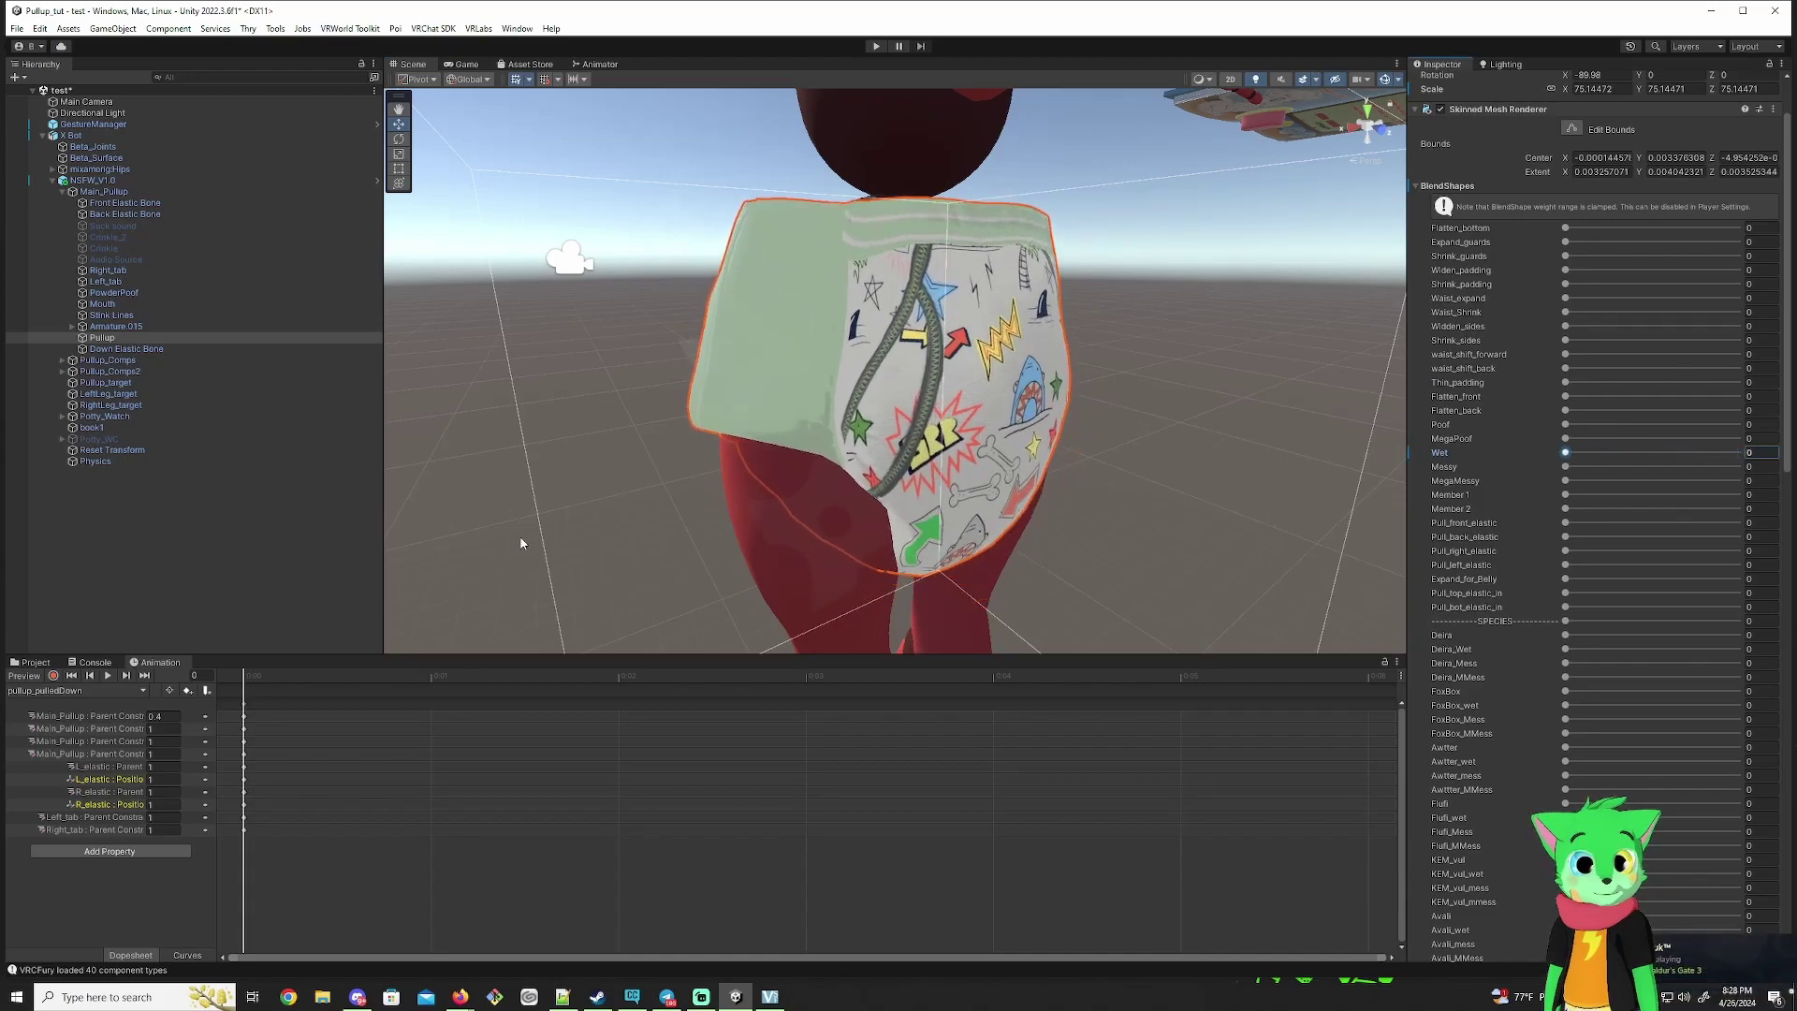
# Step: Switch the Animation window to the MegaMess clip and preview it on the pull-up
pyautogui.click(94, 180)
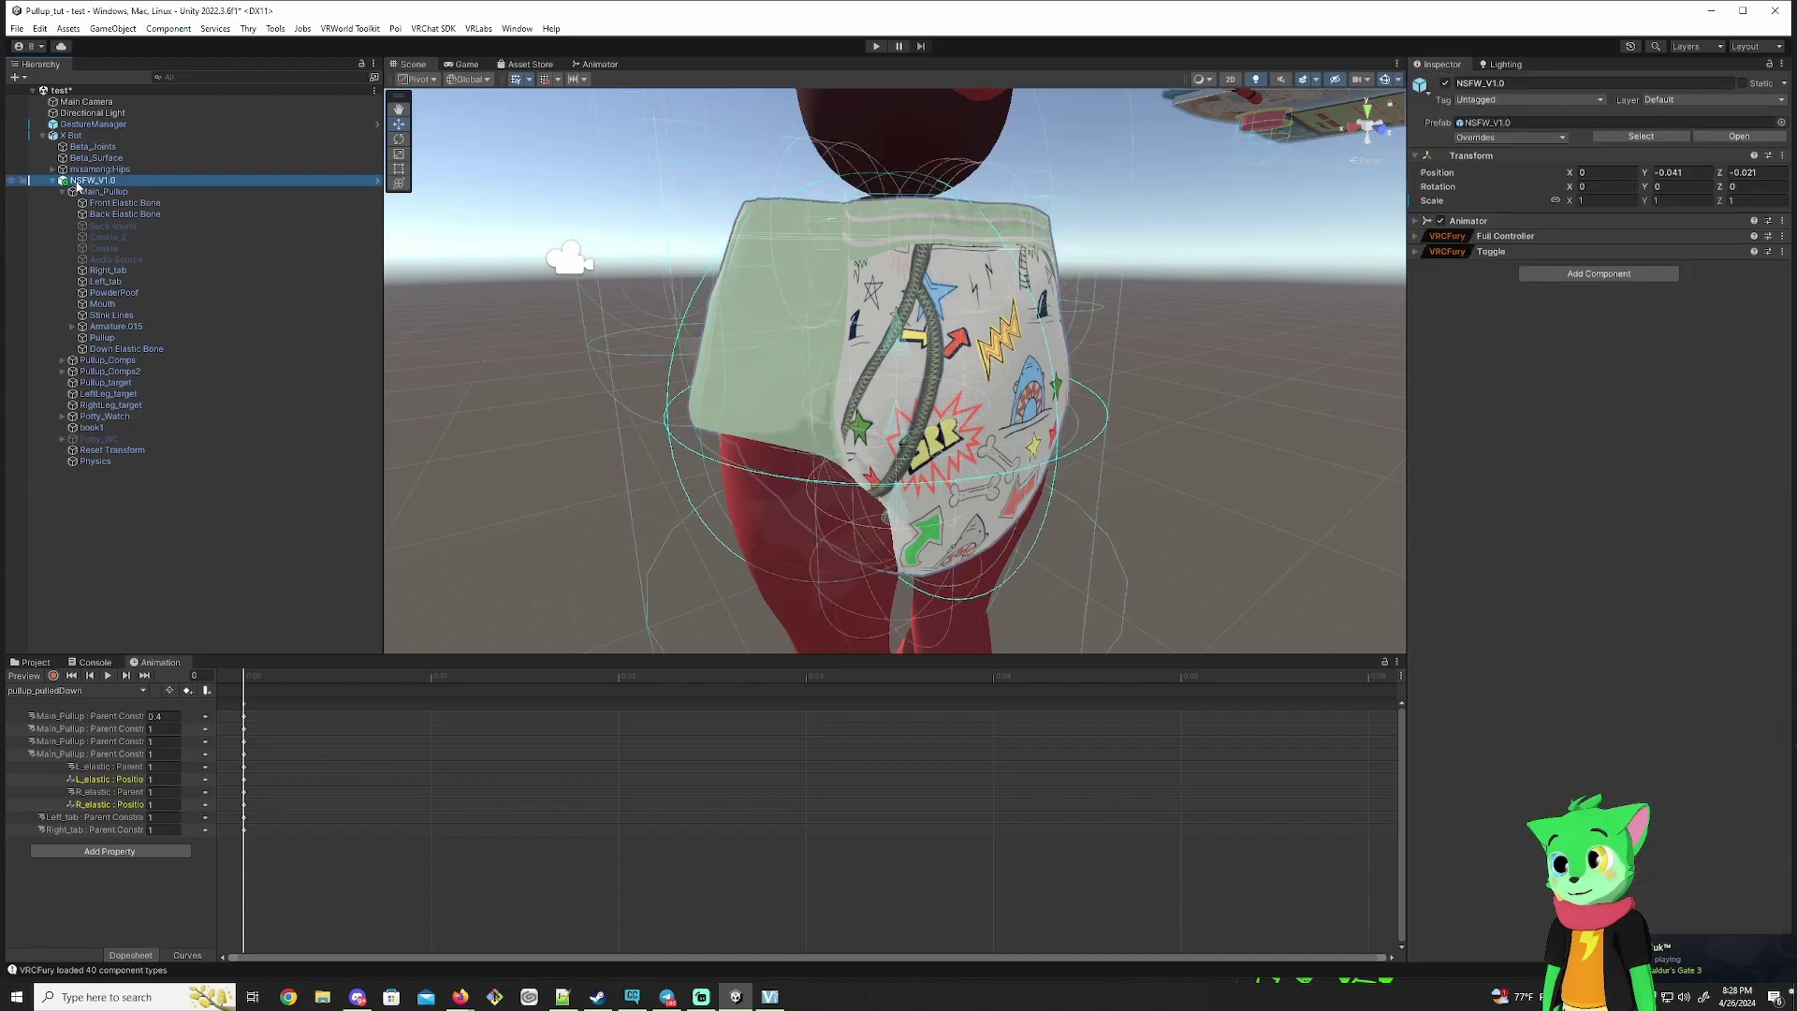
pyautogui.click(113, 694)
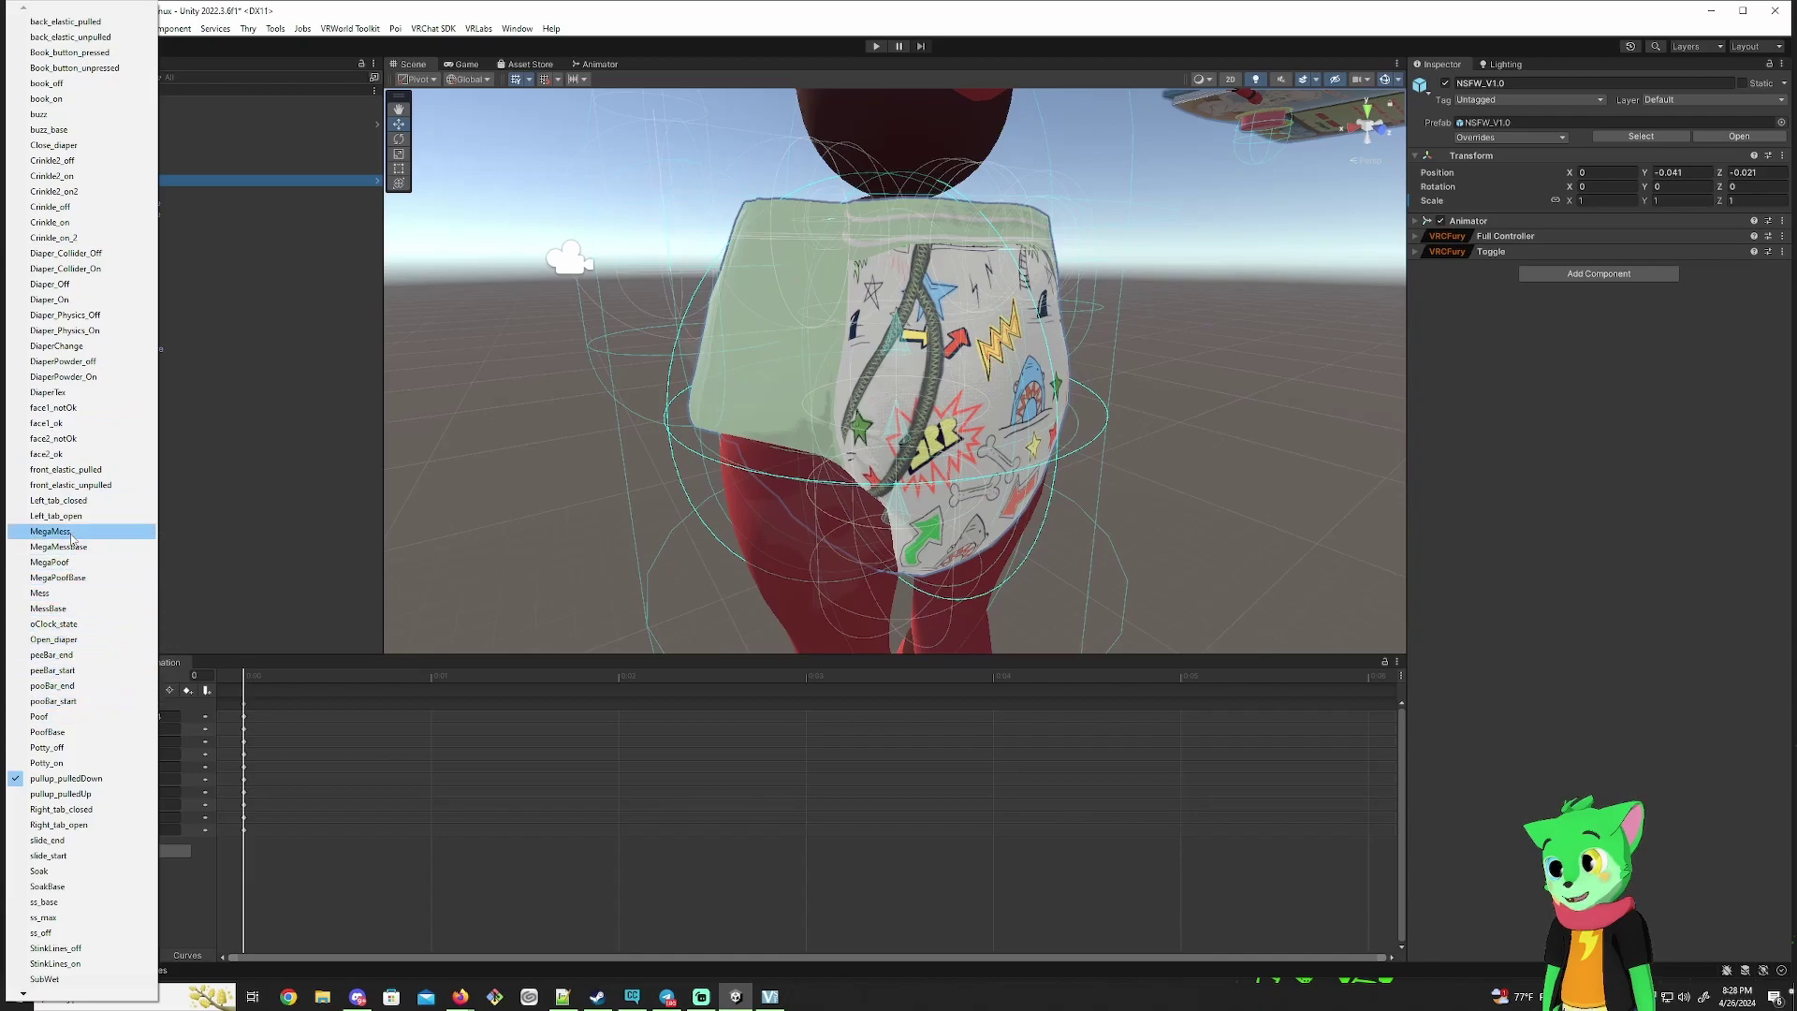
pyautogui.click(72, 534)
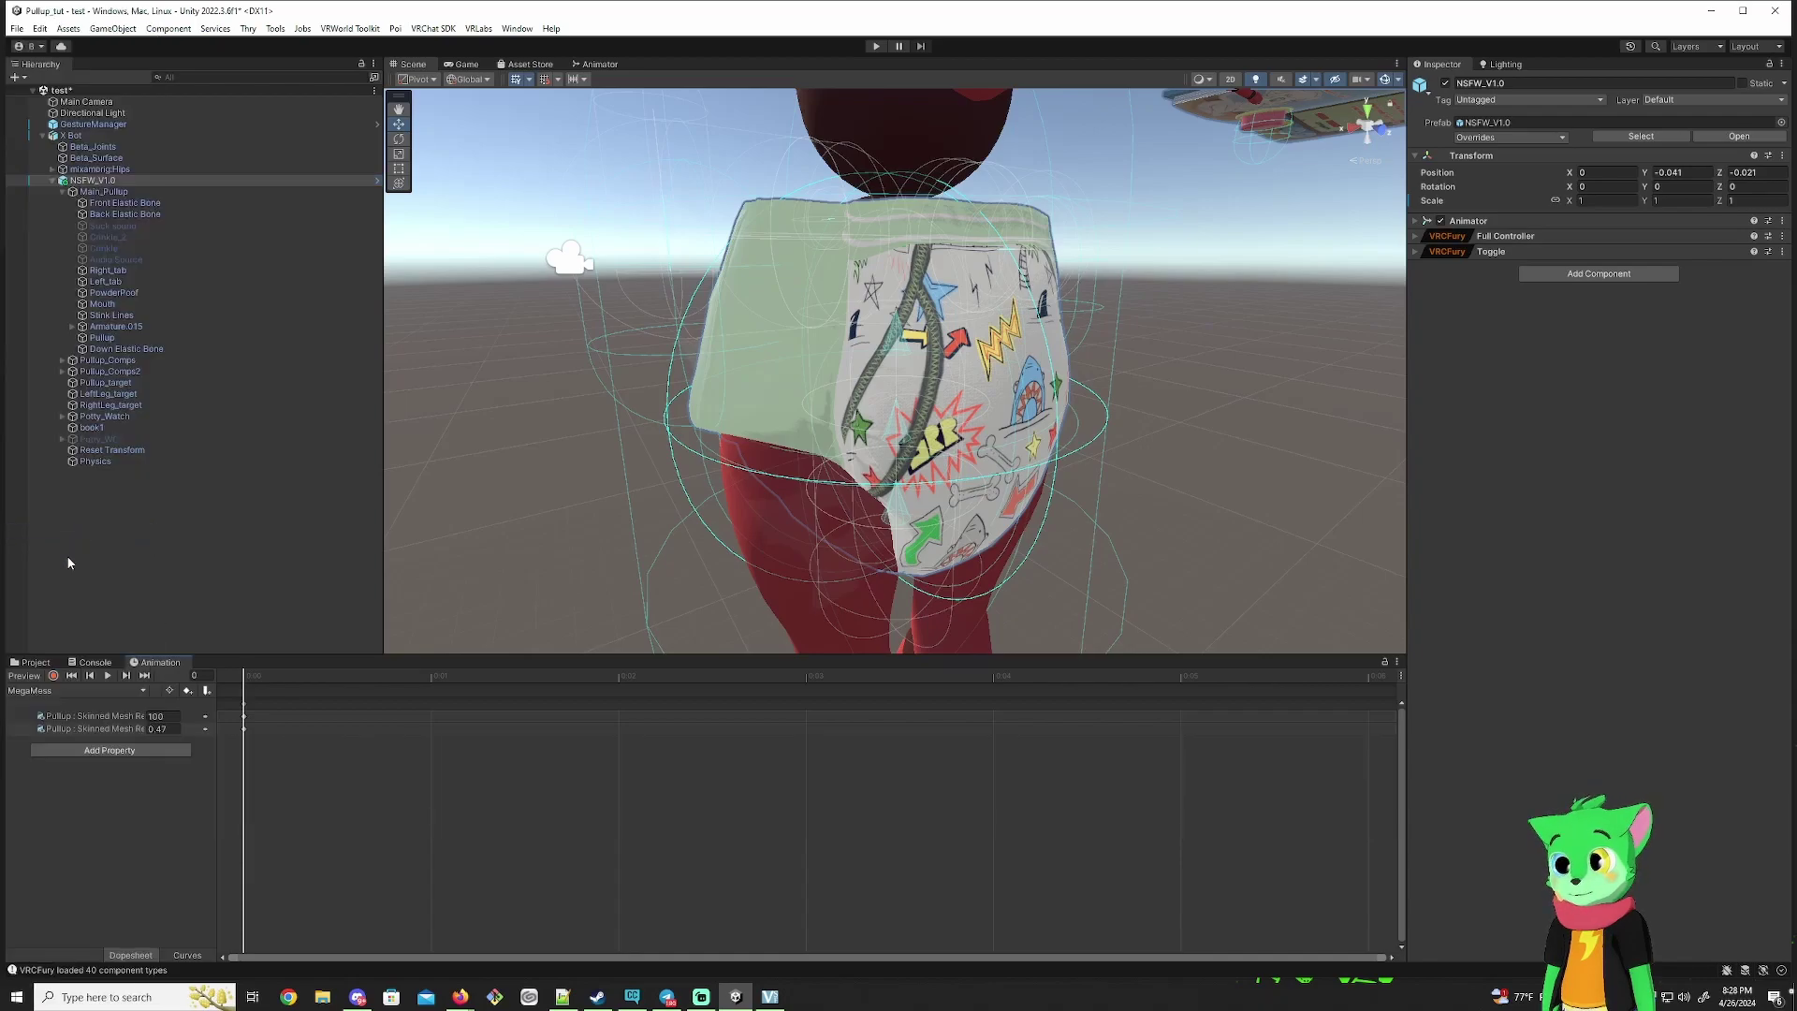
pyautogui.click(25, 676)
pyautogui.keyDown('alt'); pyautogui.moveTo(677, 397); pyautogui.dragTo(925, 412); pyautogui.keyUp('alt')
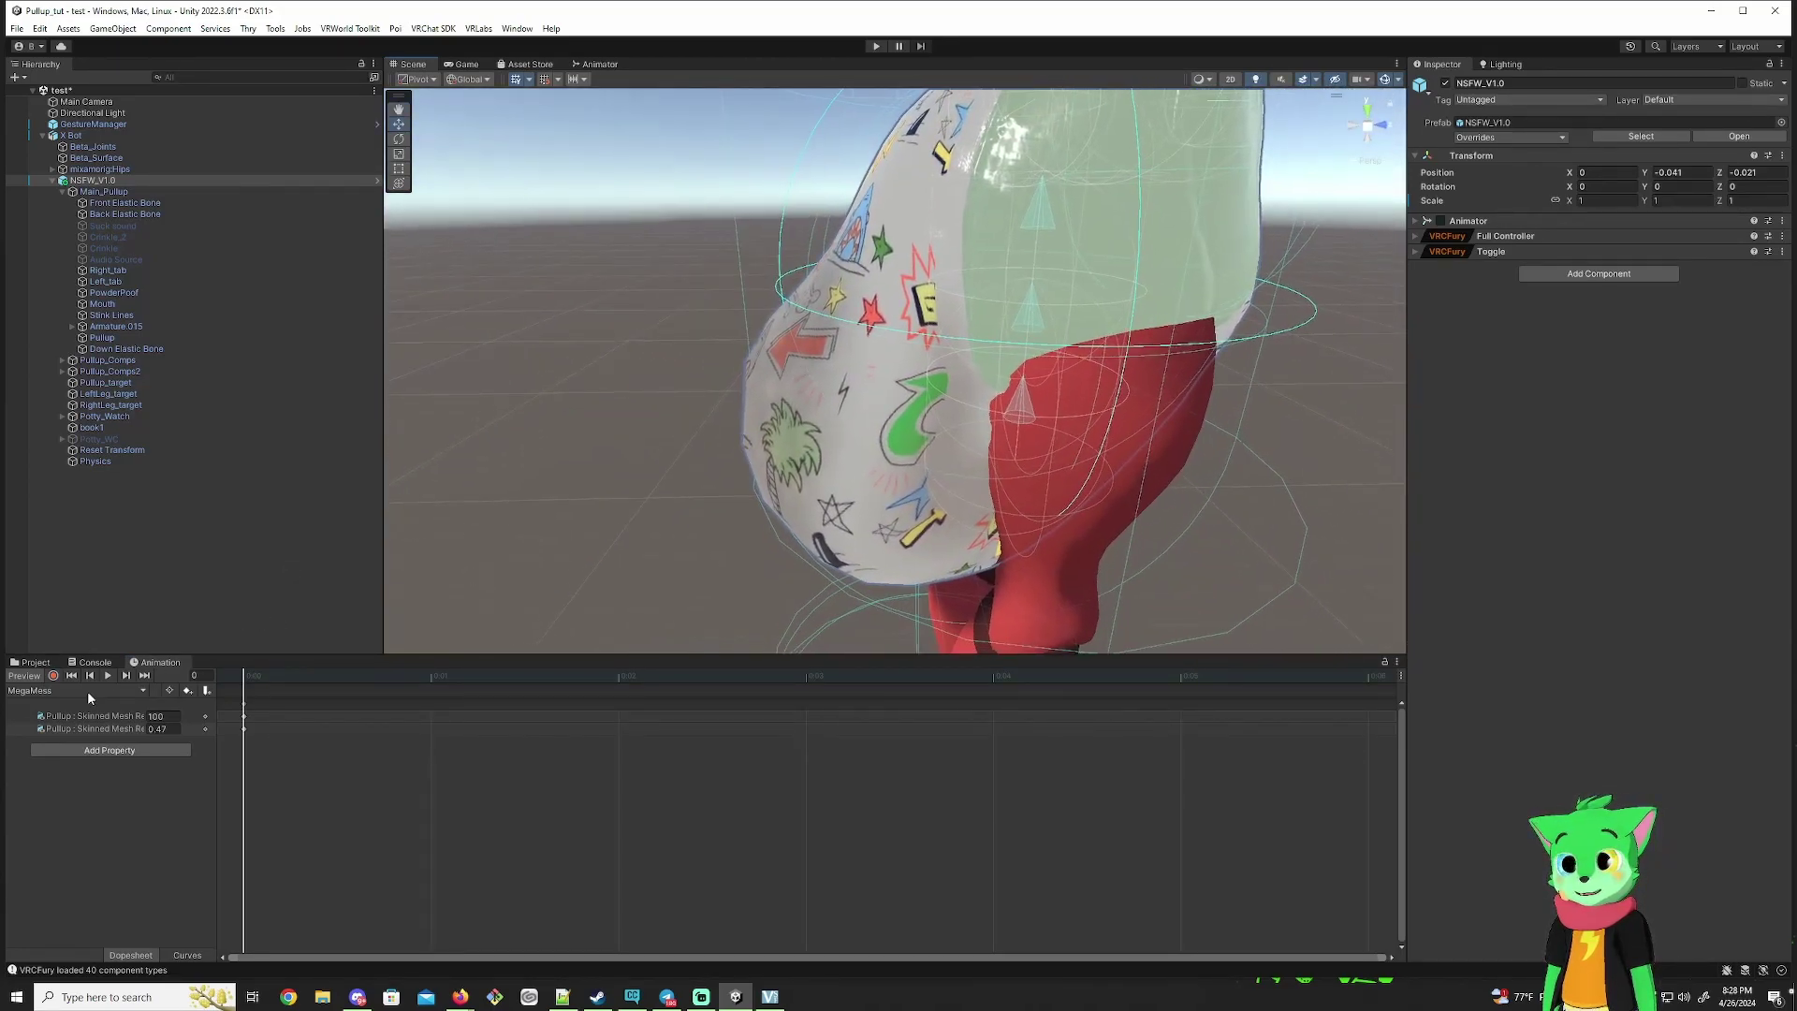
pyautogui.click(20, 677)
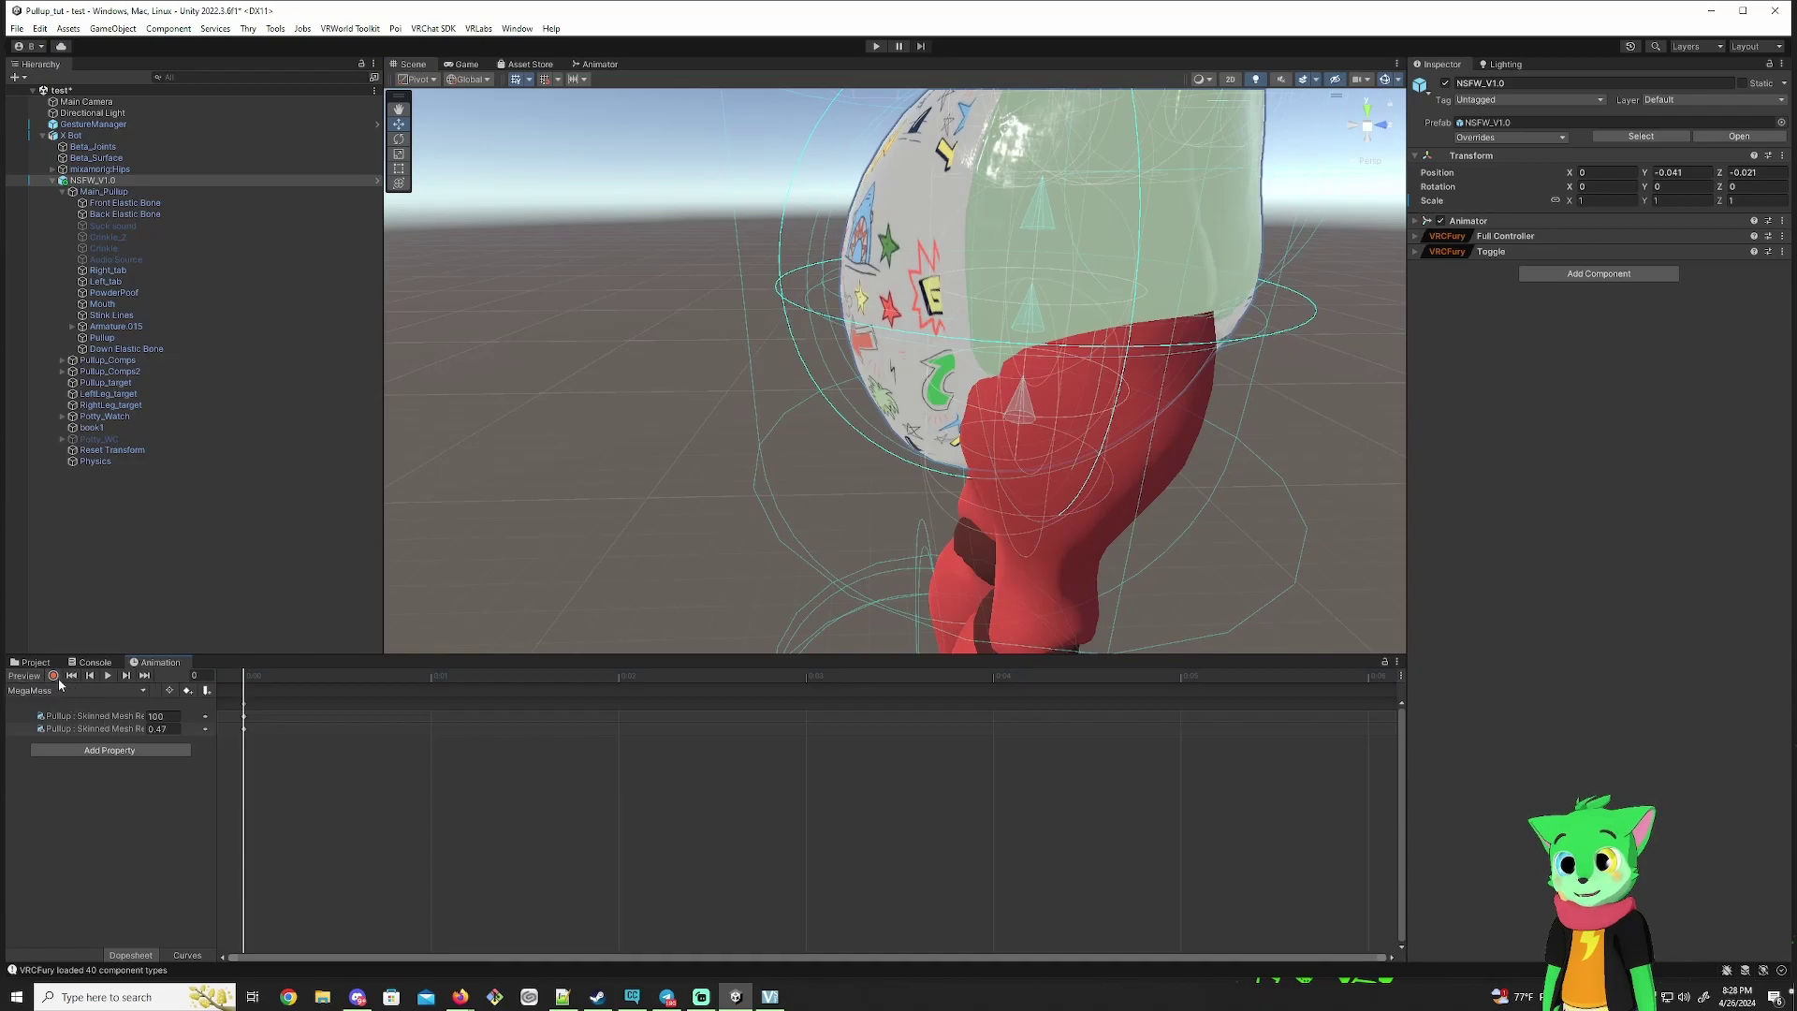
# Step: Record MegaMessy at 0 and Manuka_MMess at 100 on the Pullup mesh
pyautogui.click(54, 676)
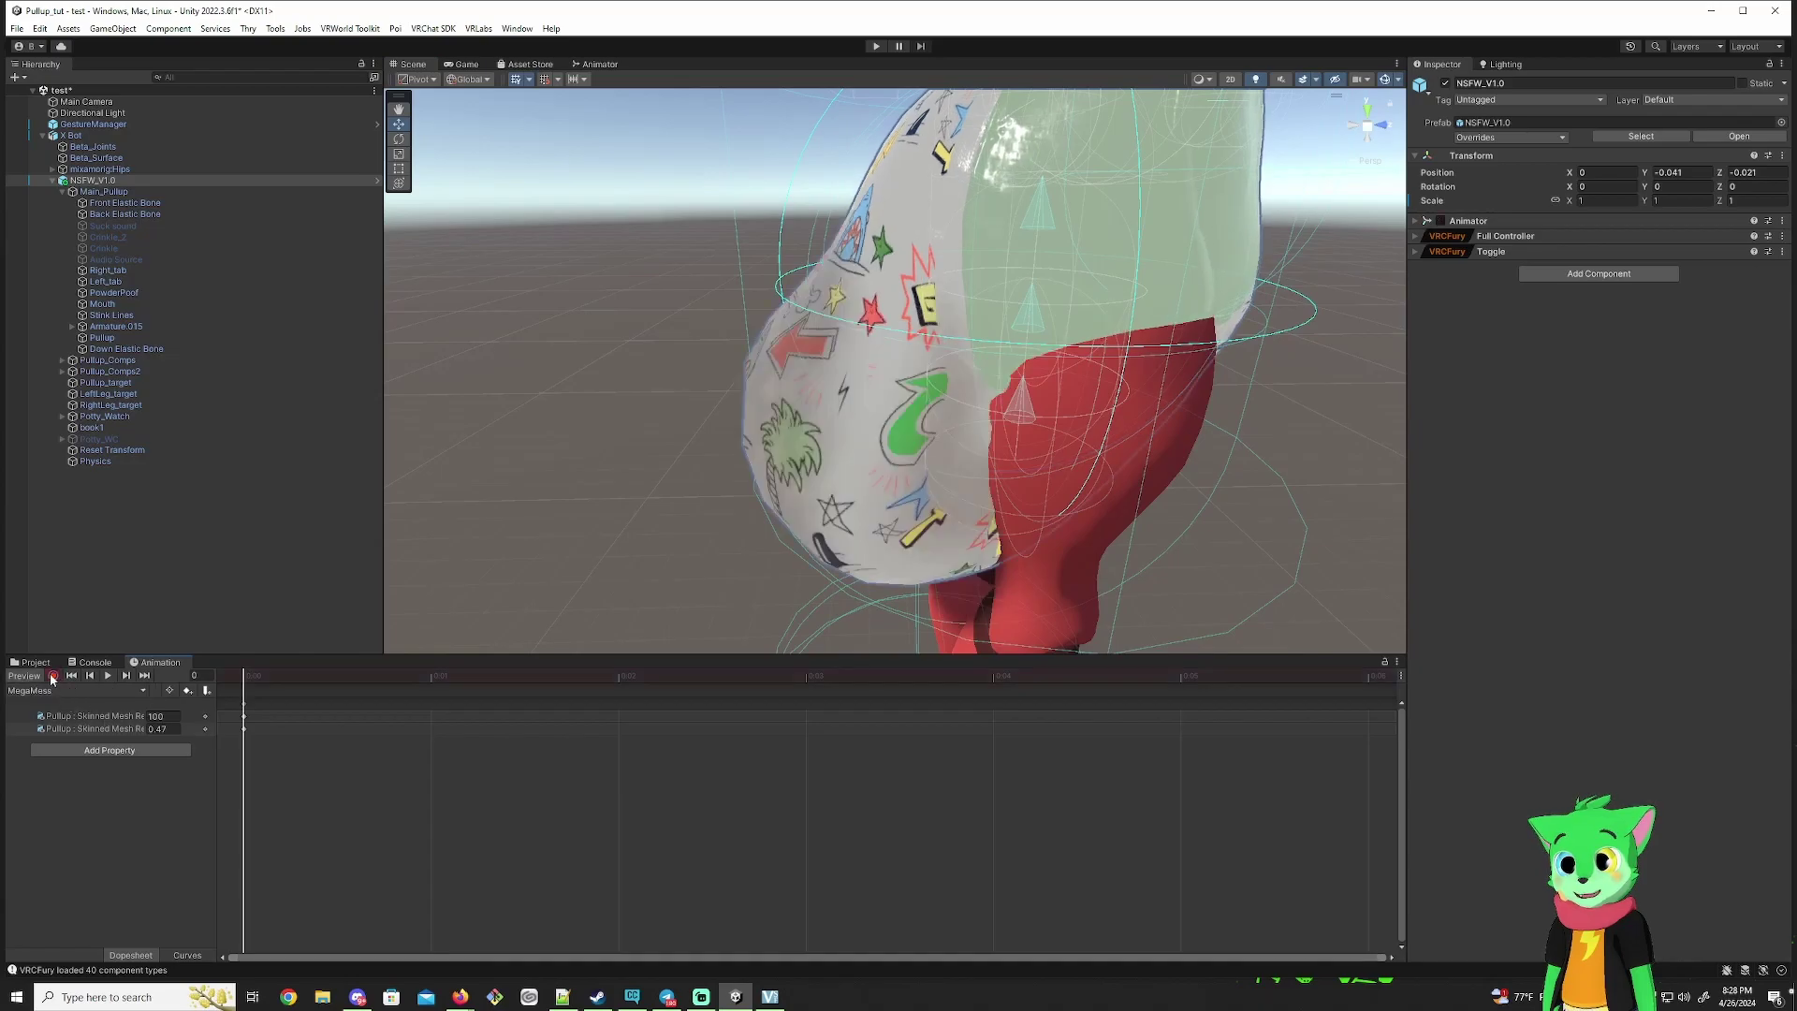
pyautogui.click(103, 338)
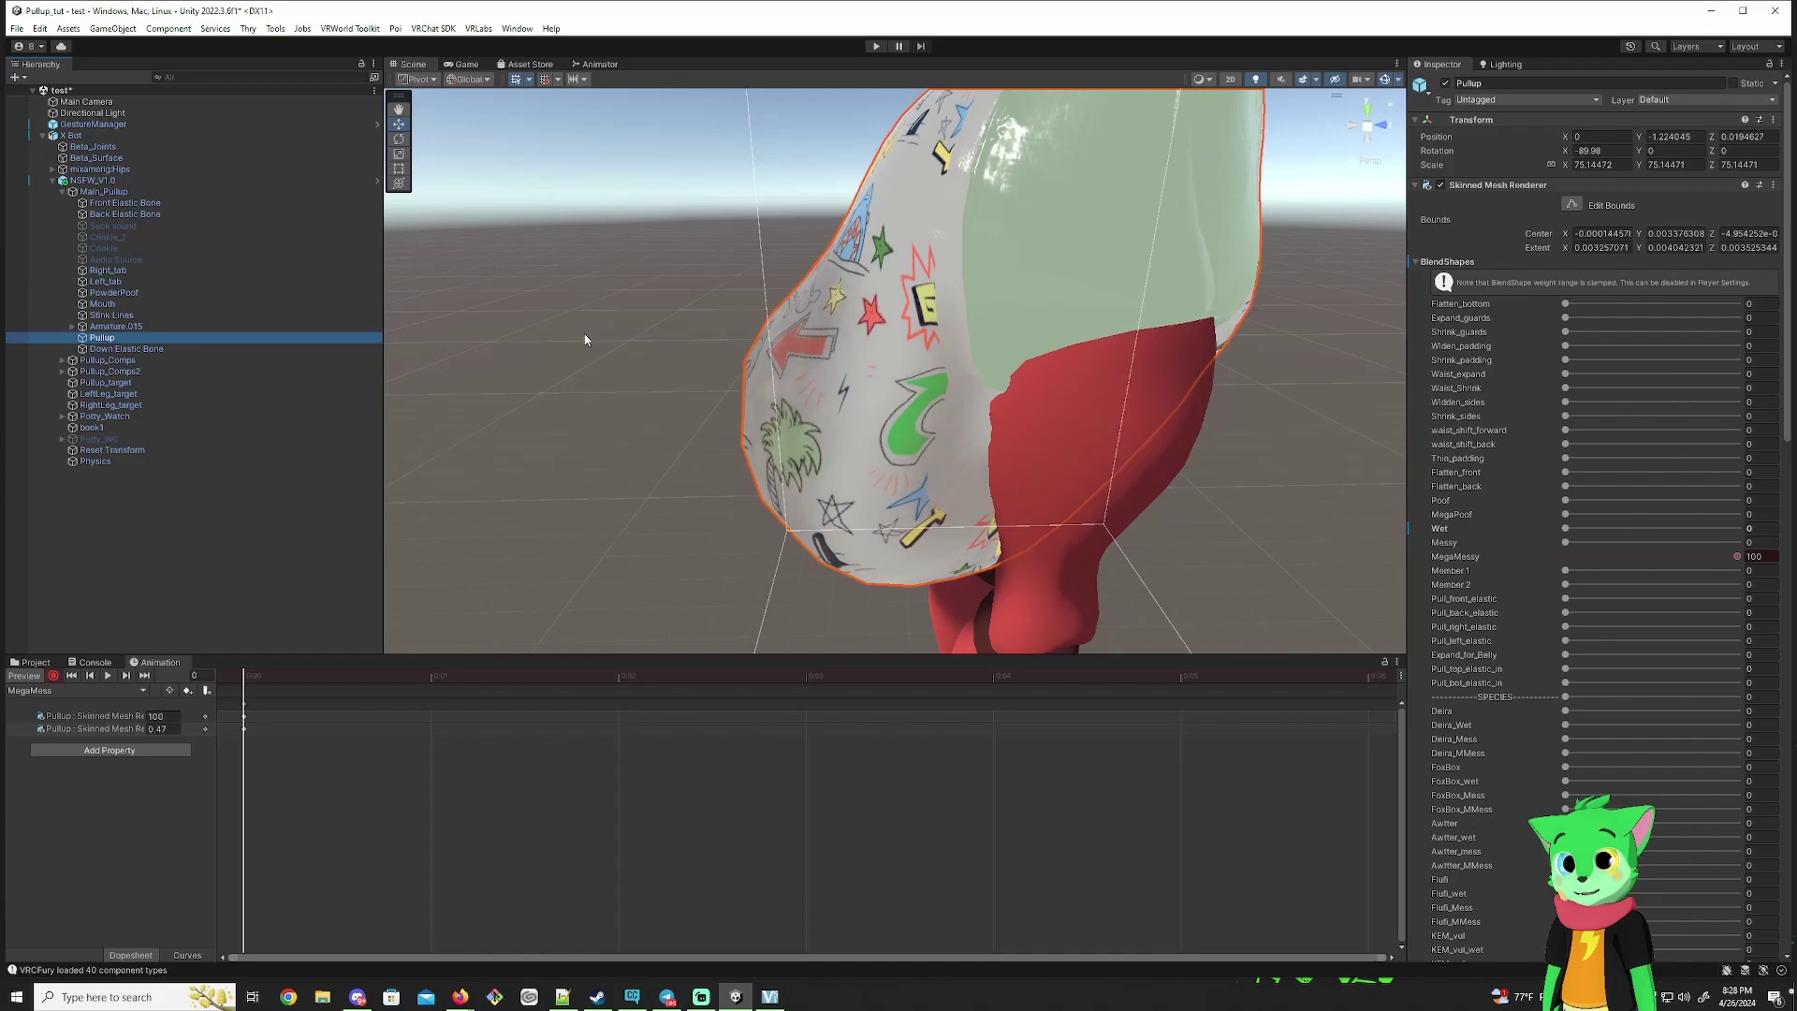
pyautogui.scroll(-2, 1508, 547)
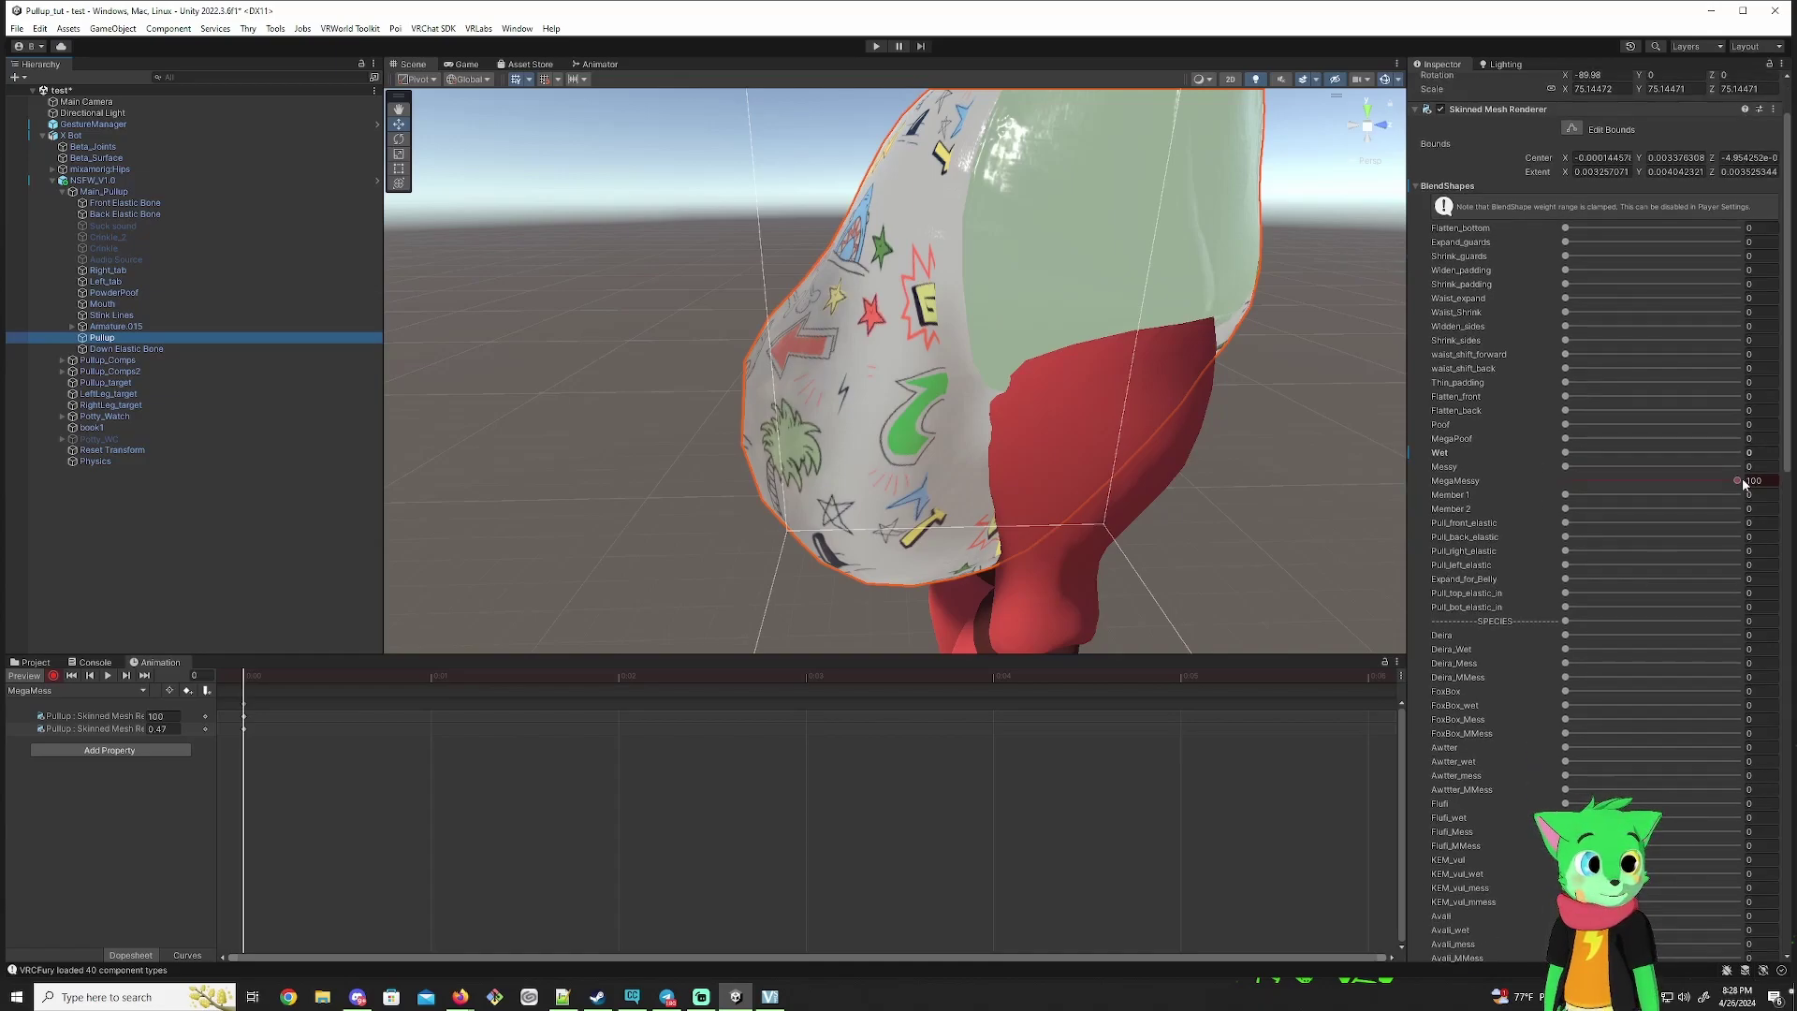
pyautogui.moveTo(1741, 485); pyautogui.dragTo(1534, 479)
pyautogui.scroll(-10, 1485, 468)
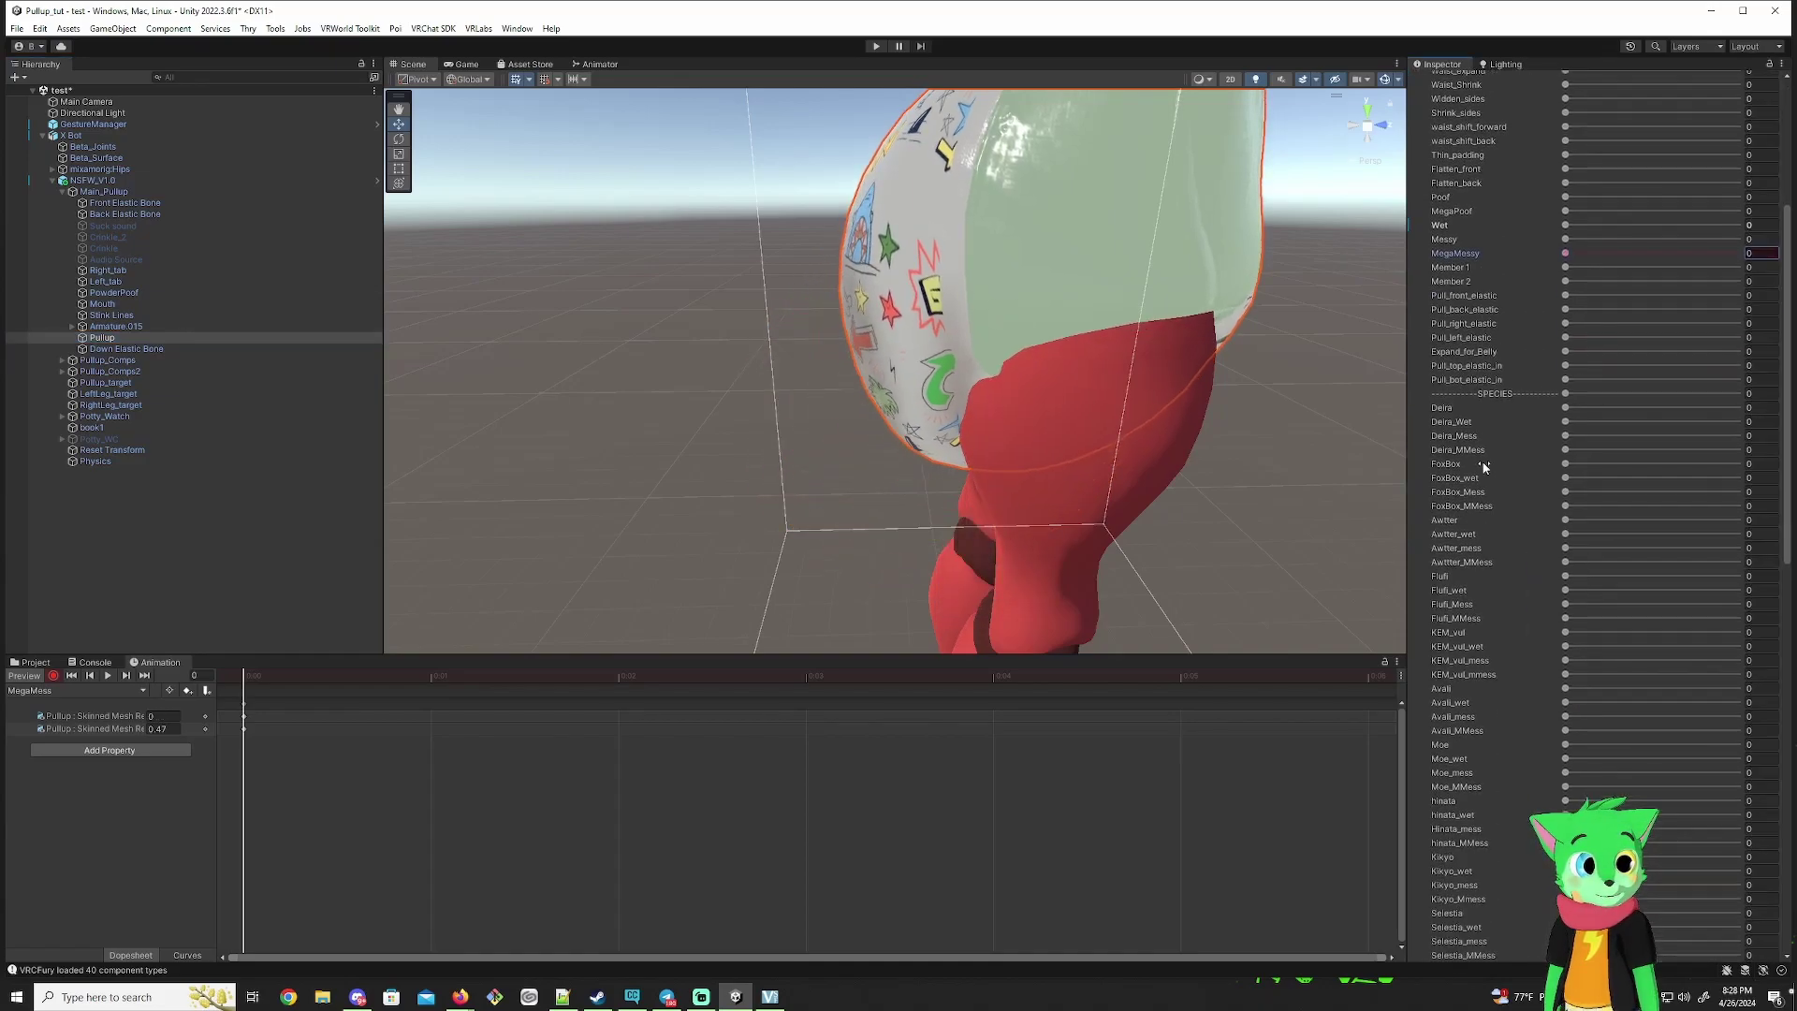
pyautogui.scroll(-6, 1484, 468)
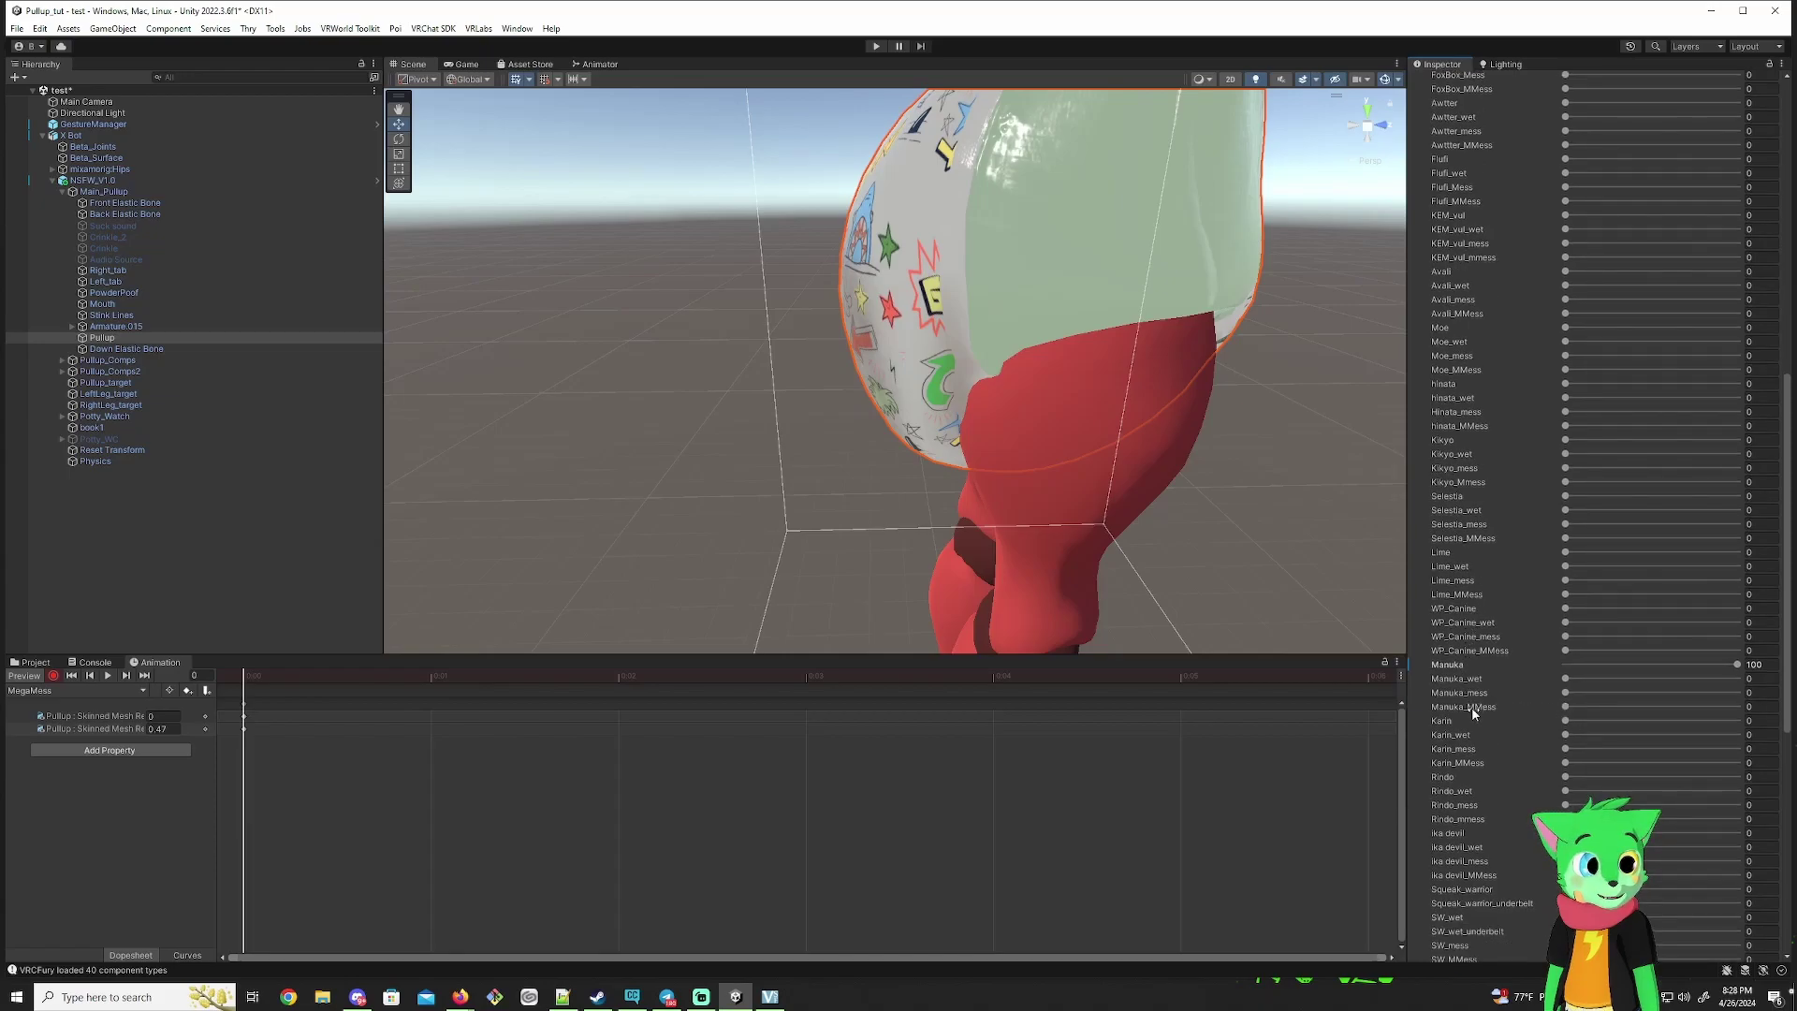
pyautogui.moveTo(1565, 707); pyautogui.dragTo(1793, 715)
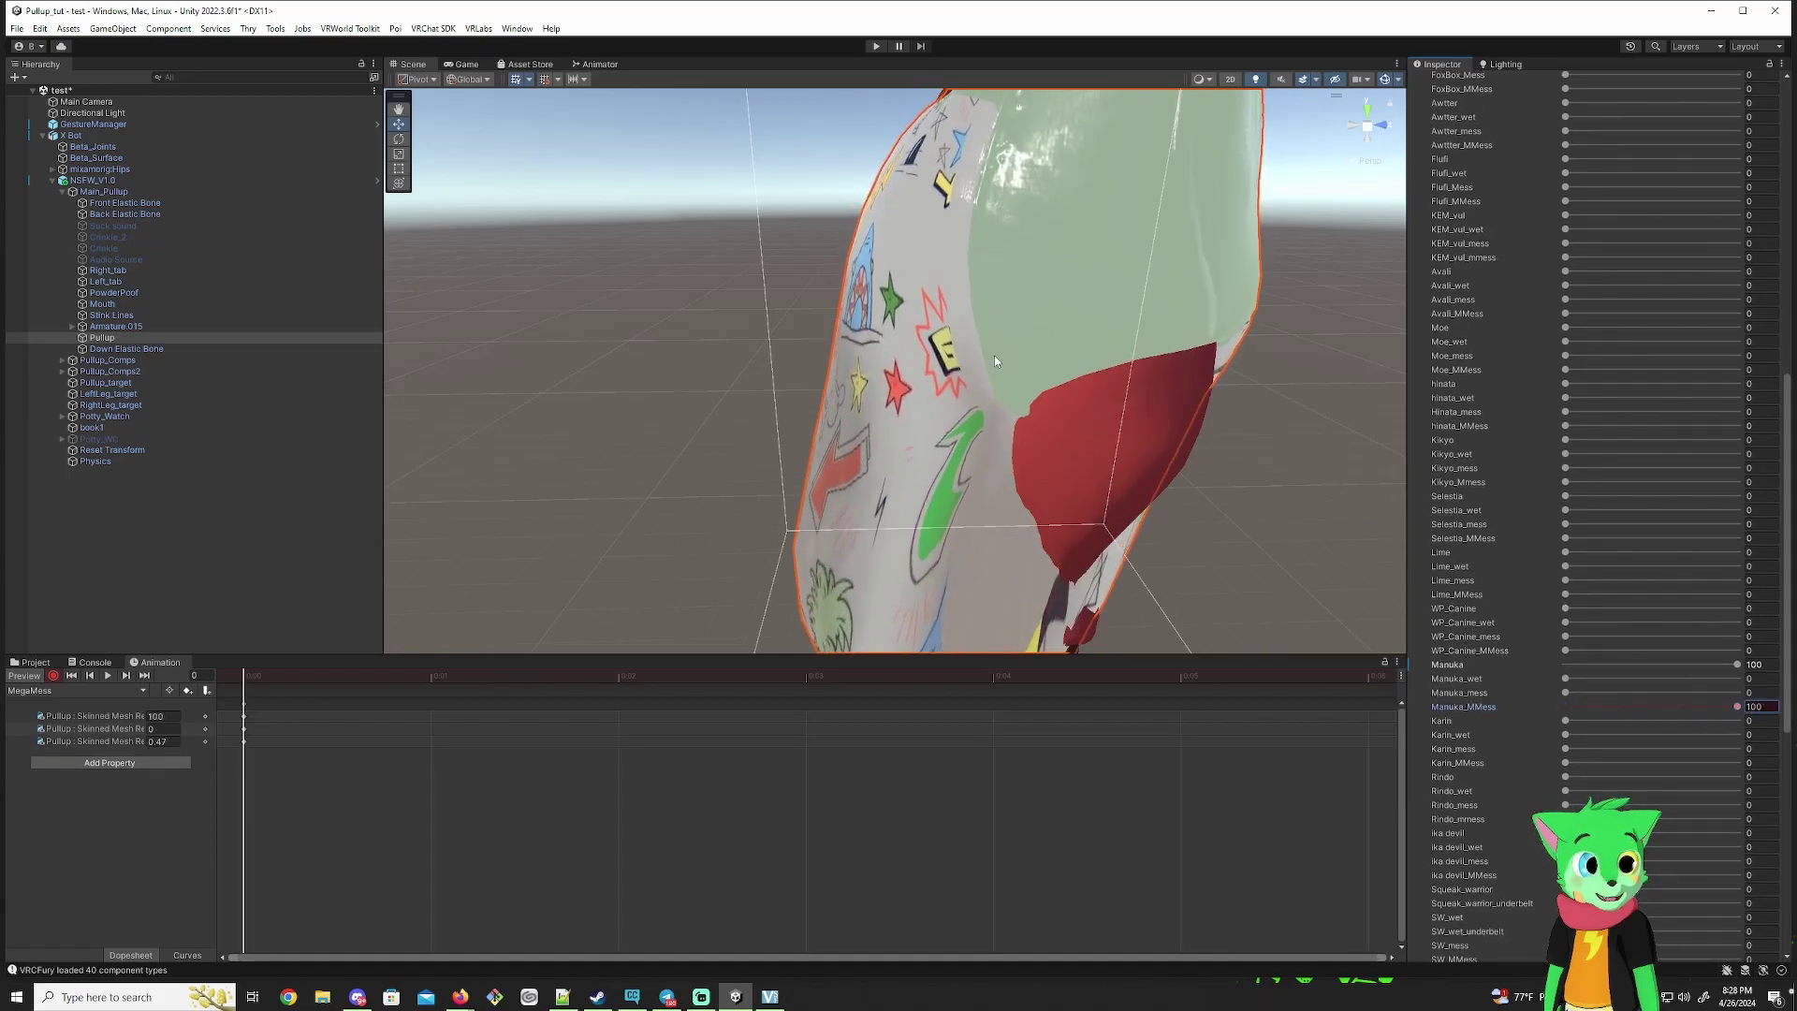
pyautogui.keyDown('alt'); pyautogui.moveTo(993, 356); pyautogui.dragTo(690, 331); pyautogui.keyUp('alt')
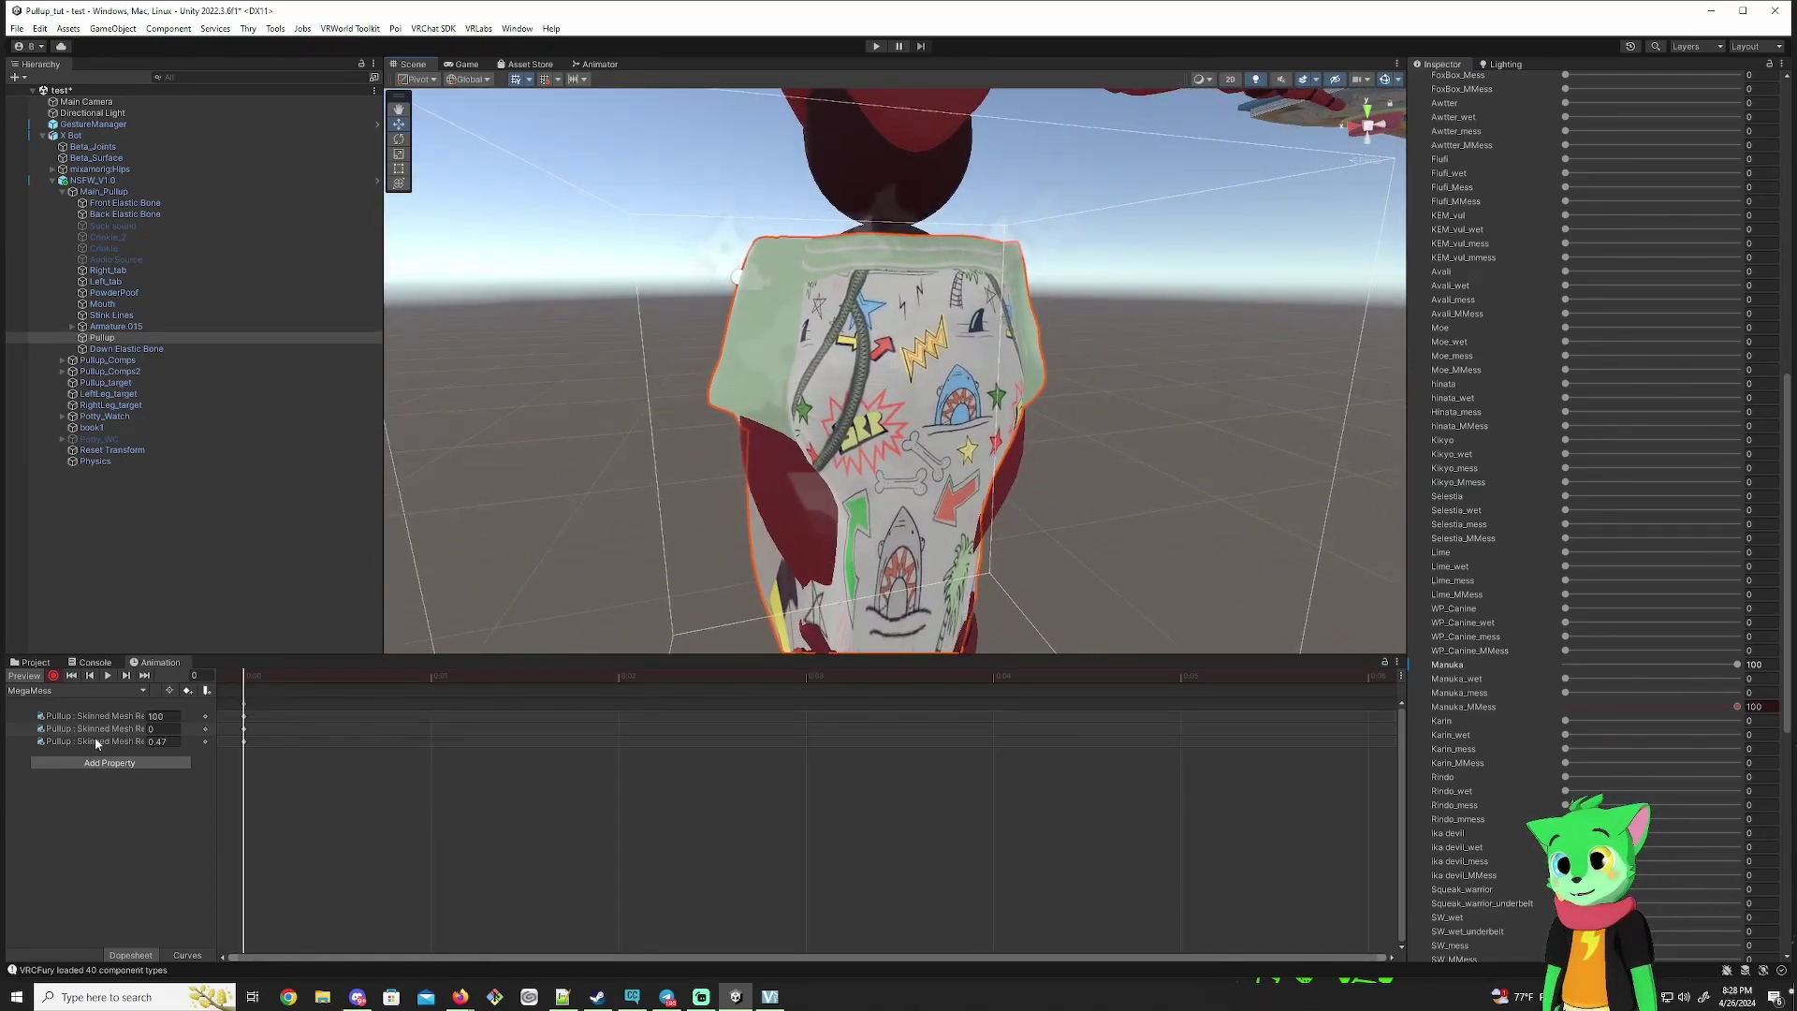
# Step: Stop recording, check MegaMessBase's zeroed Pullup keys, then return to the MegaMess clip
pyautogui.click(109, 716)
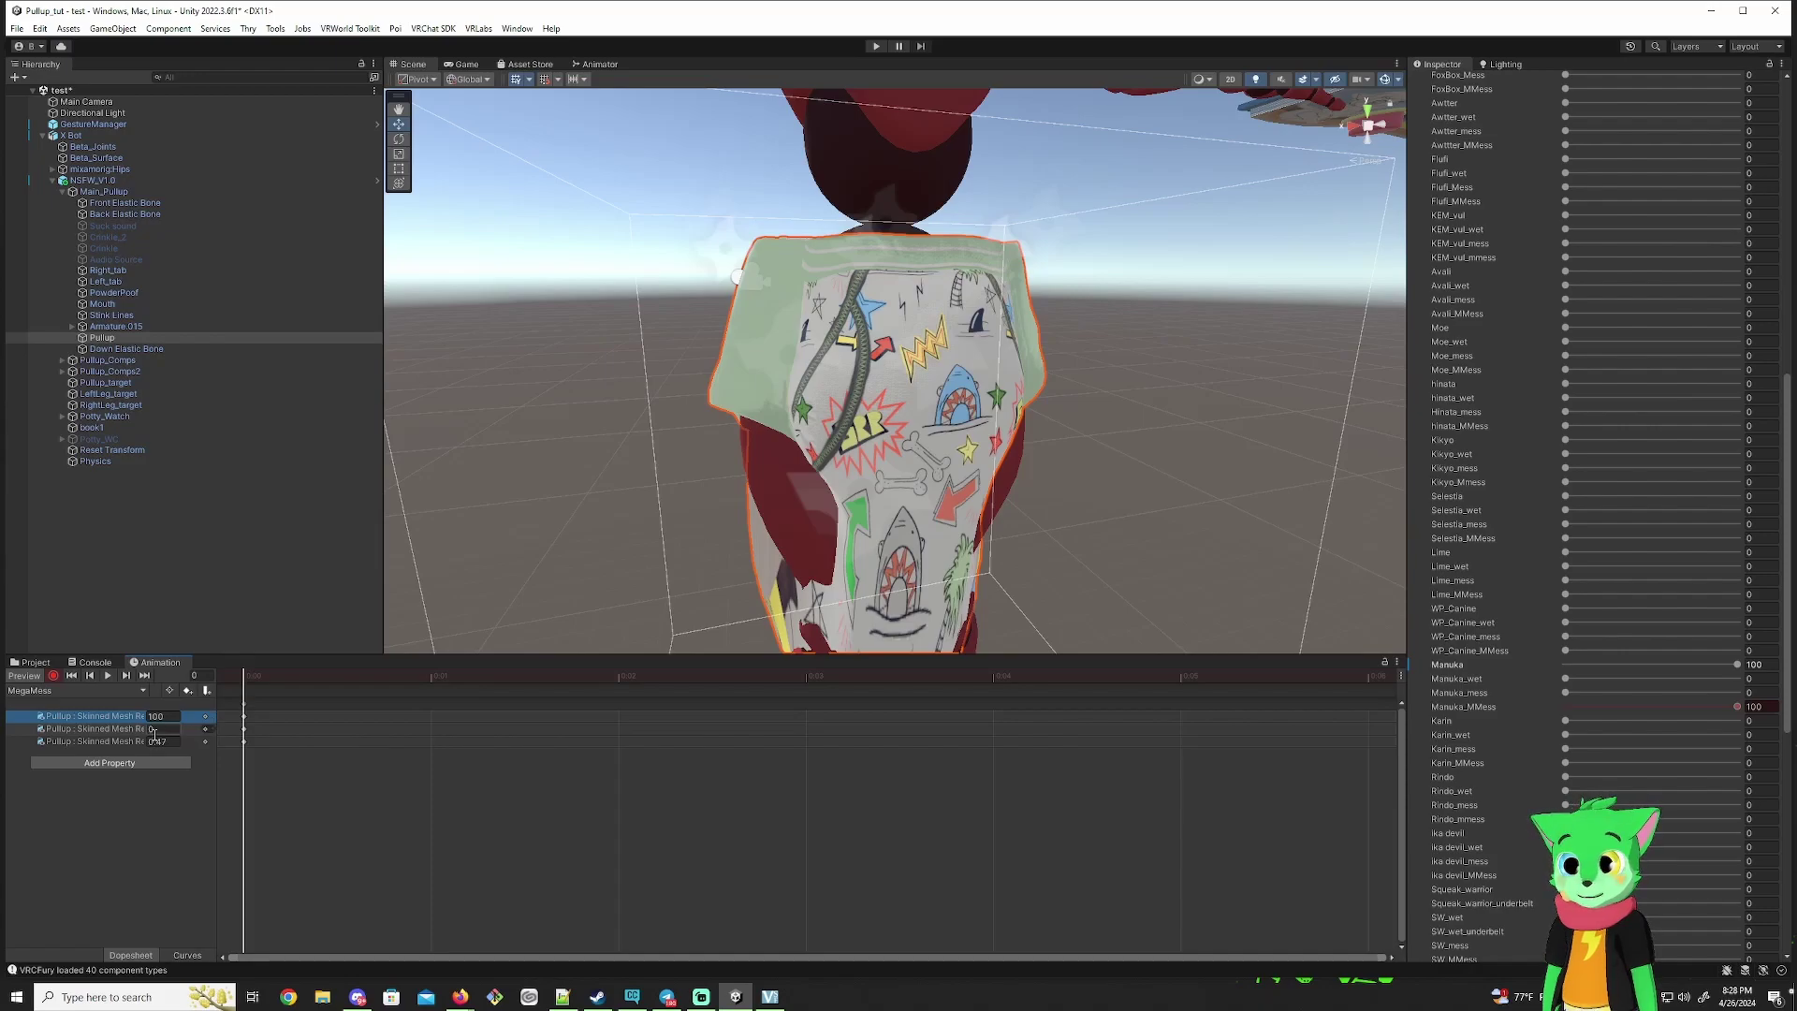
pyautogui.click(52, 676)
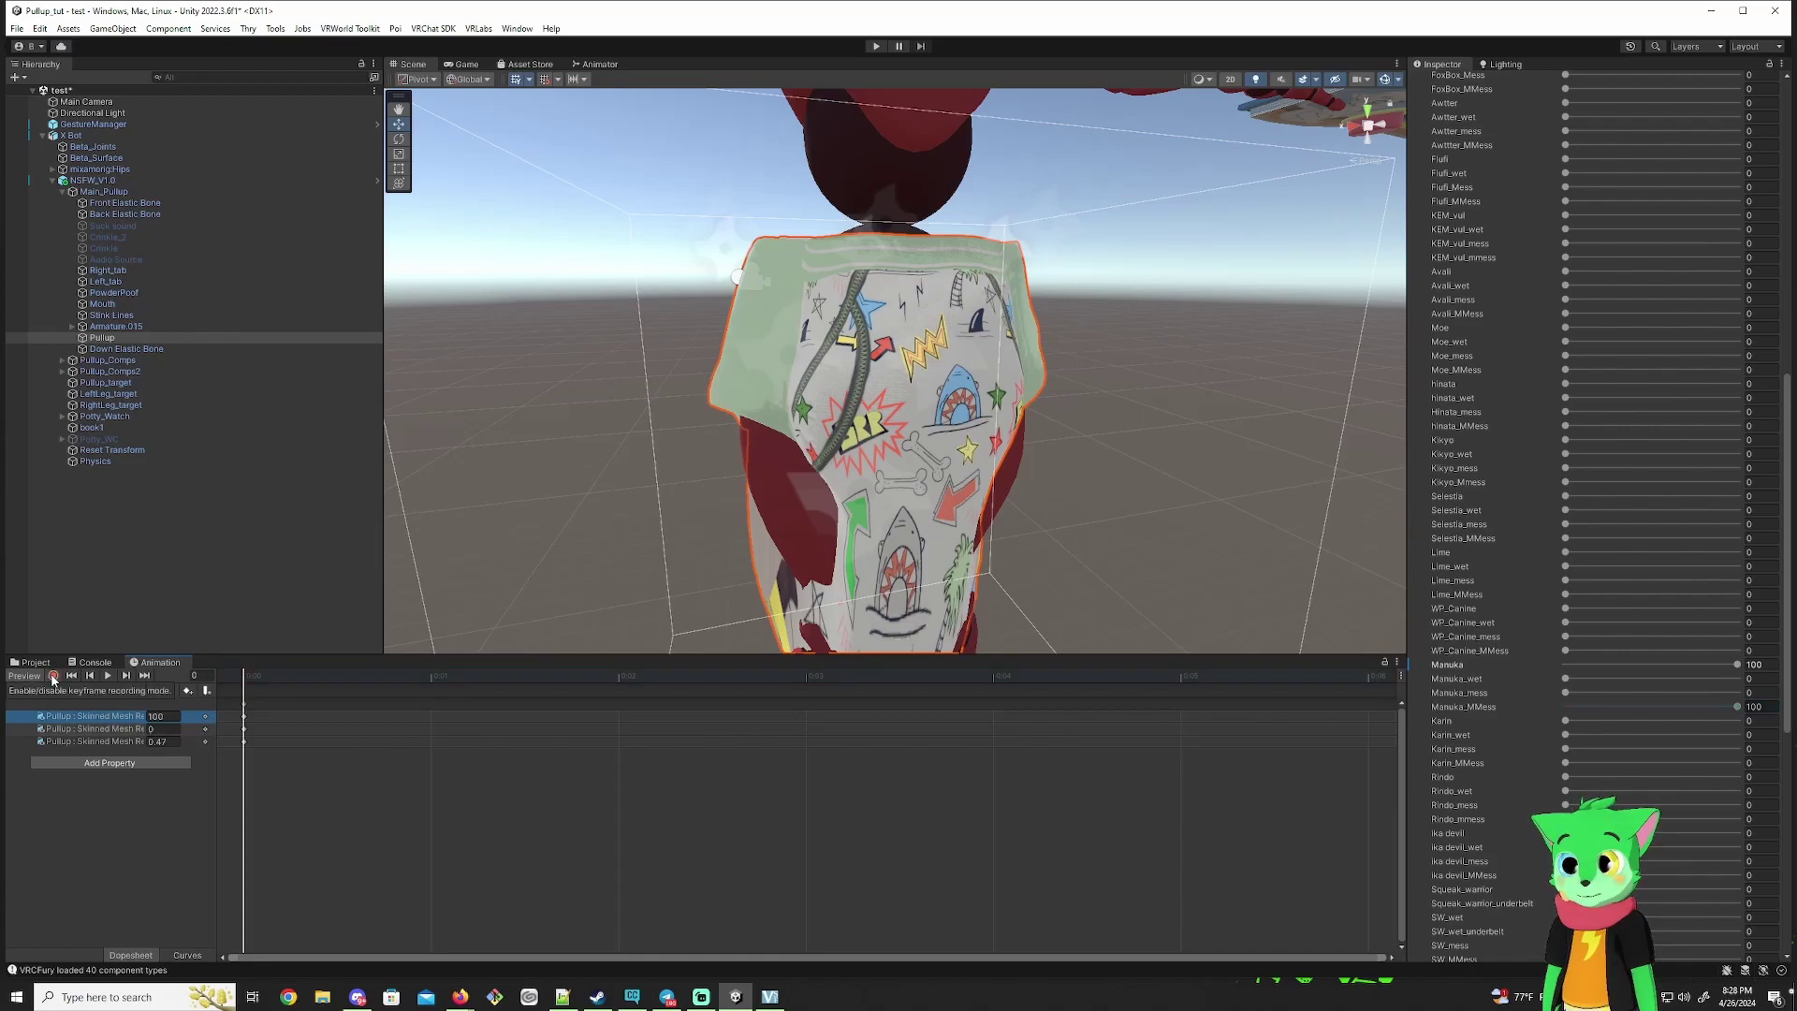
pyautogui.click(58, 691)
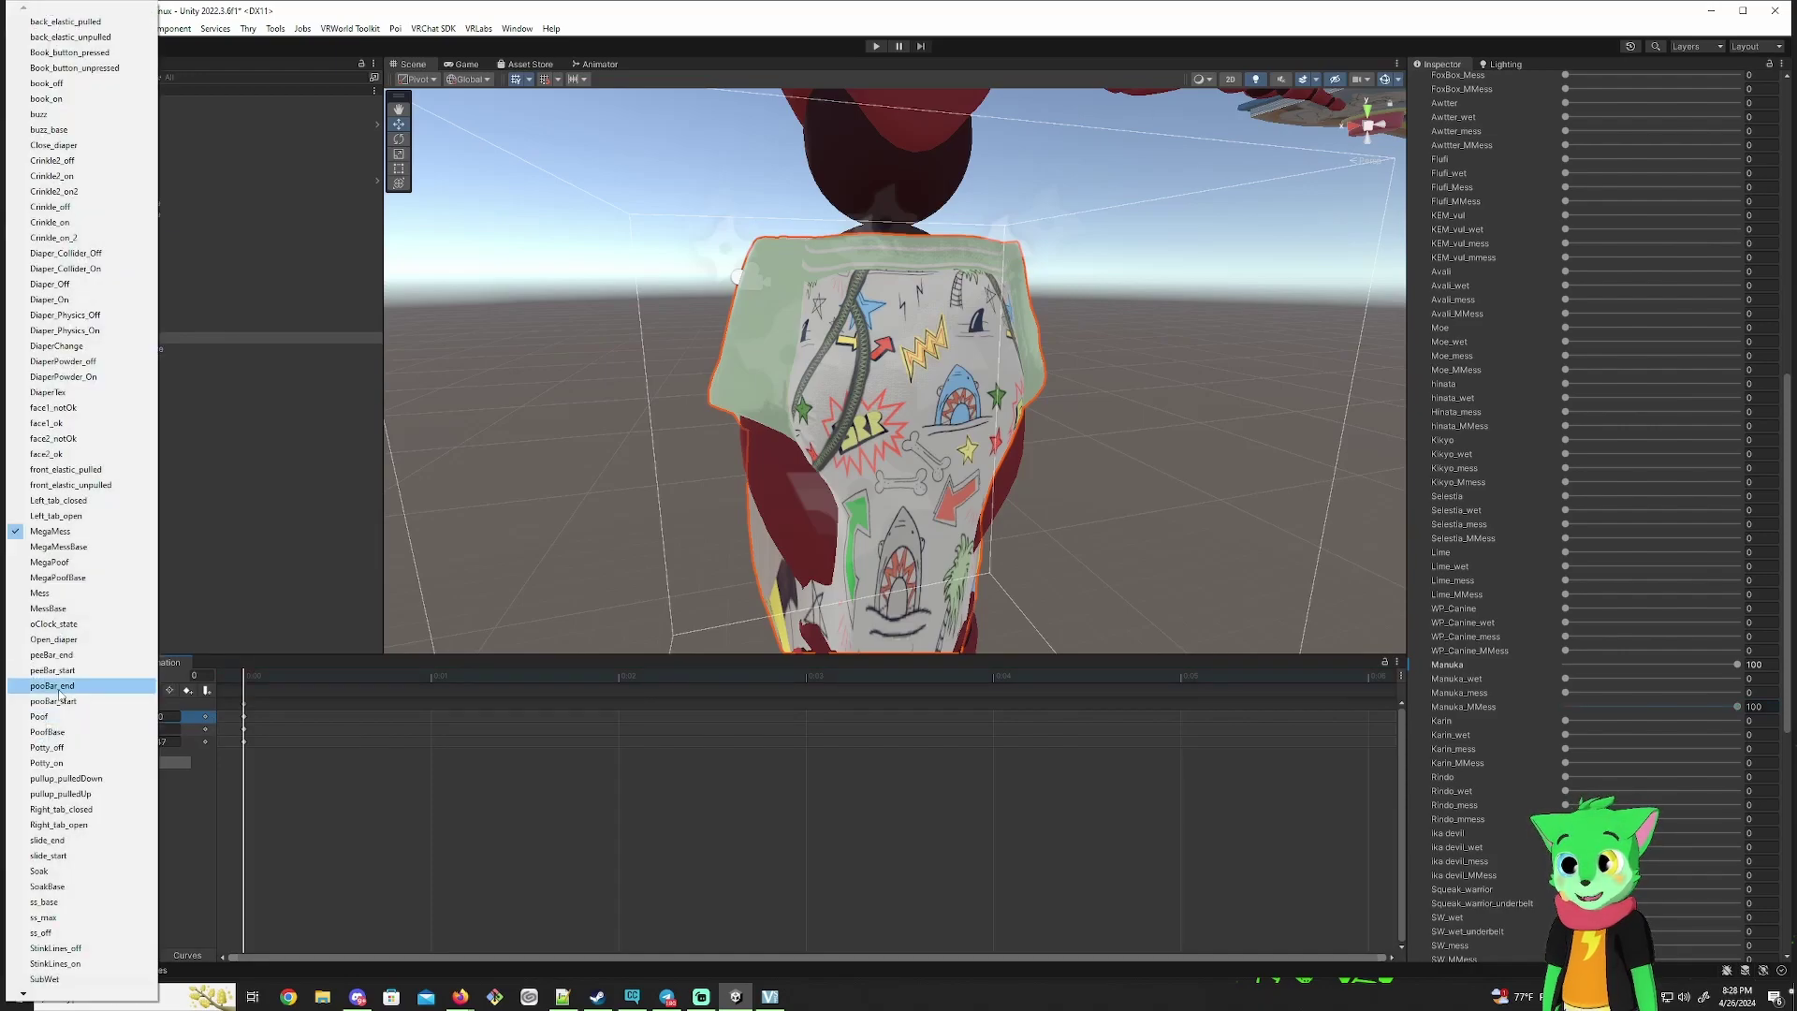
pyautogui.click(94, 548)
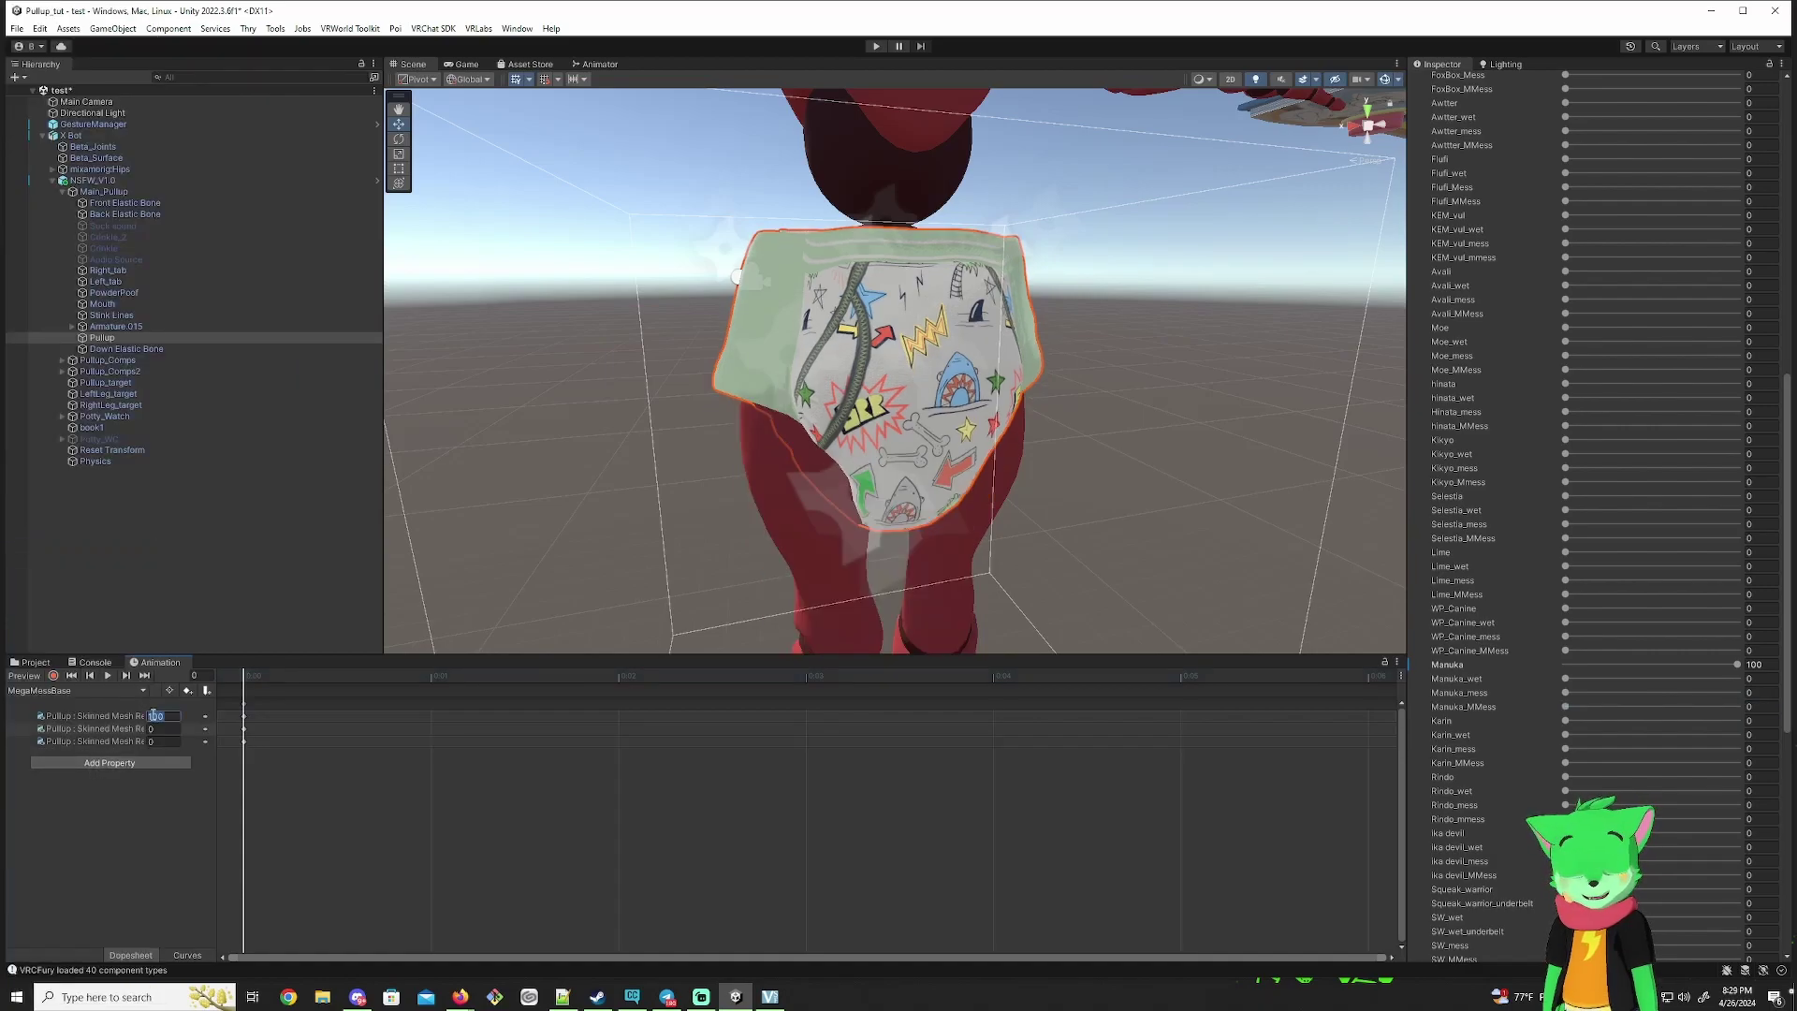
pyautogui.click(48, 693)
pyautogui.click(54, 533)
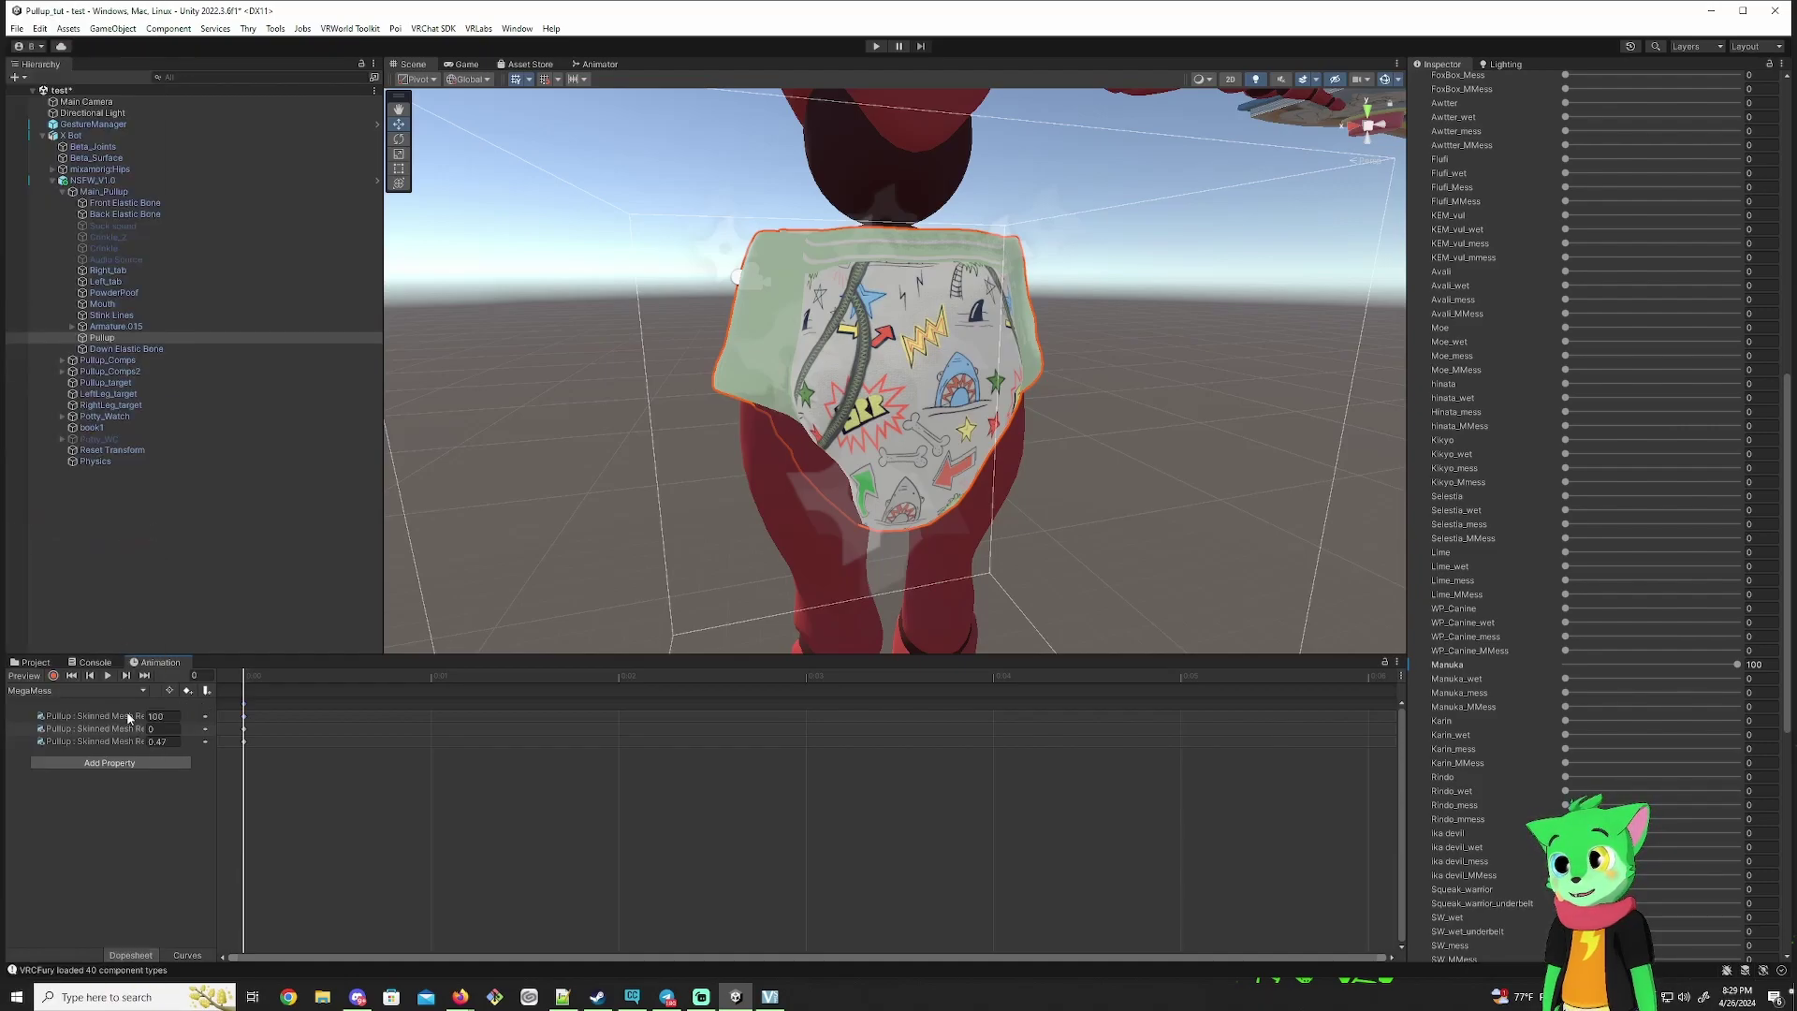
pyautogui.click(96, 690)
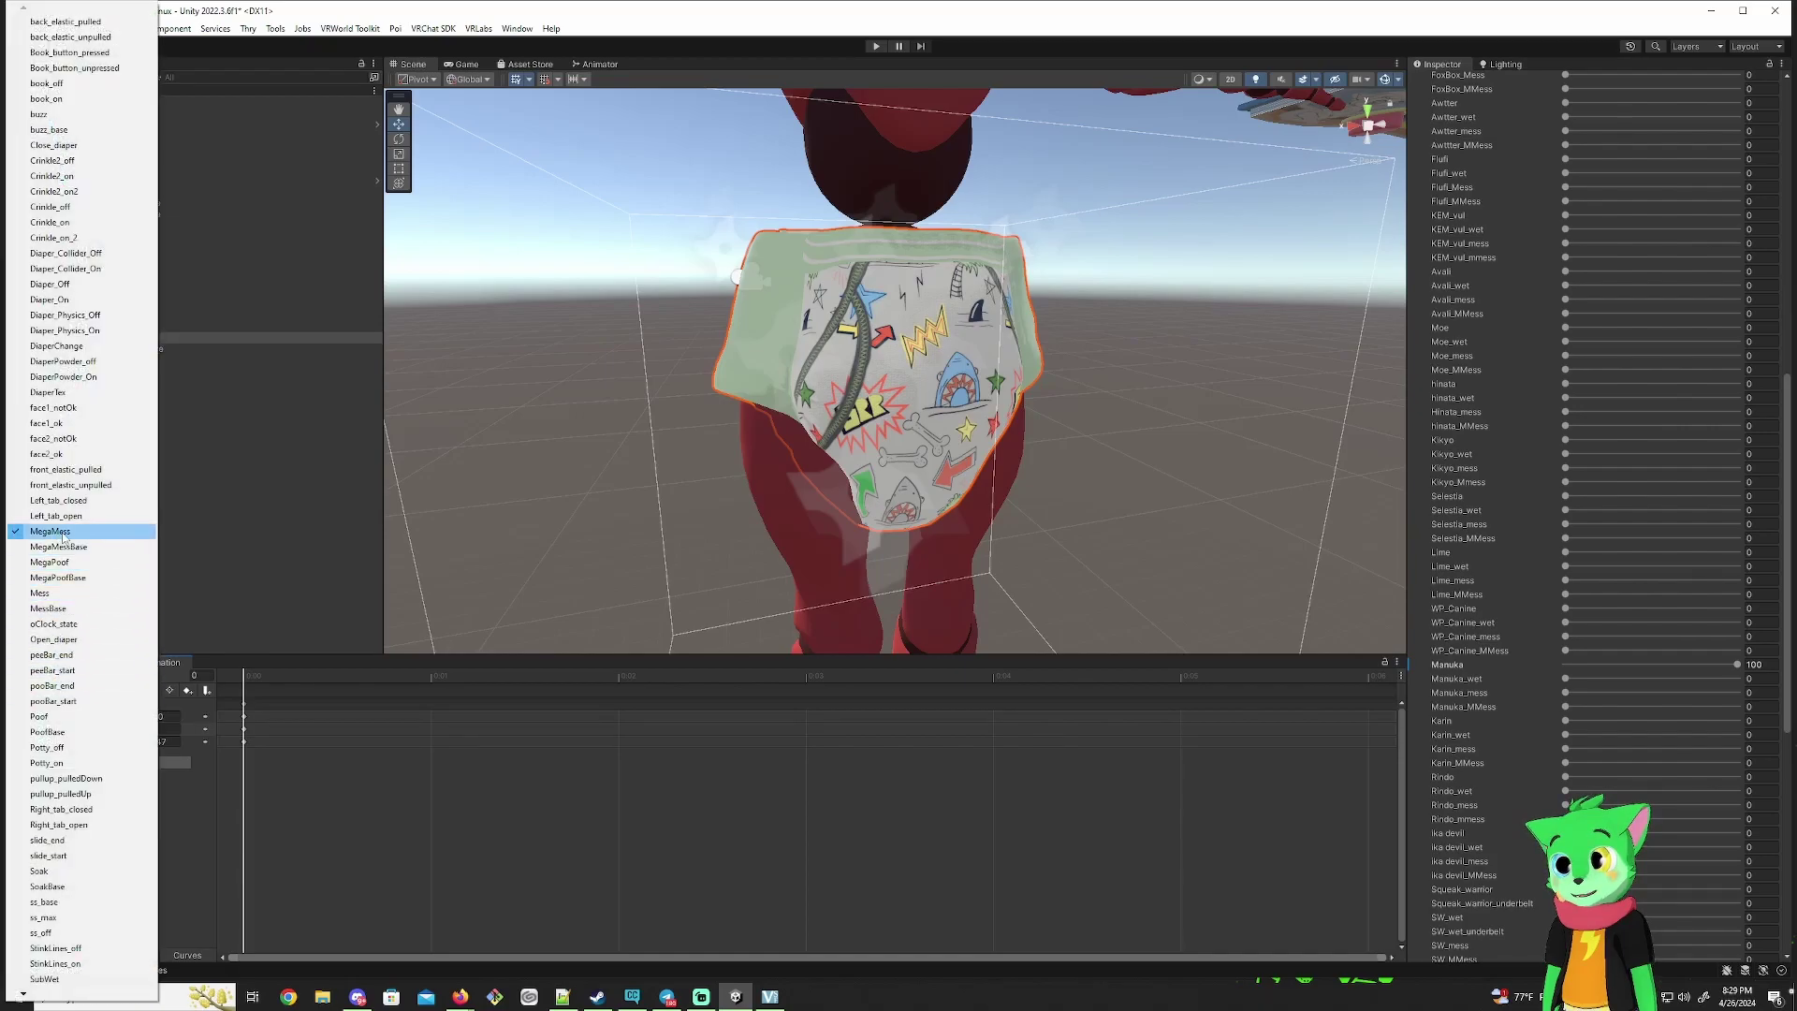
# Step: Switch to the SubWet clip, start recording, and set the Pullup's Wet blendshape to 0
pyautogui.click(172, 807)
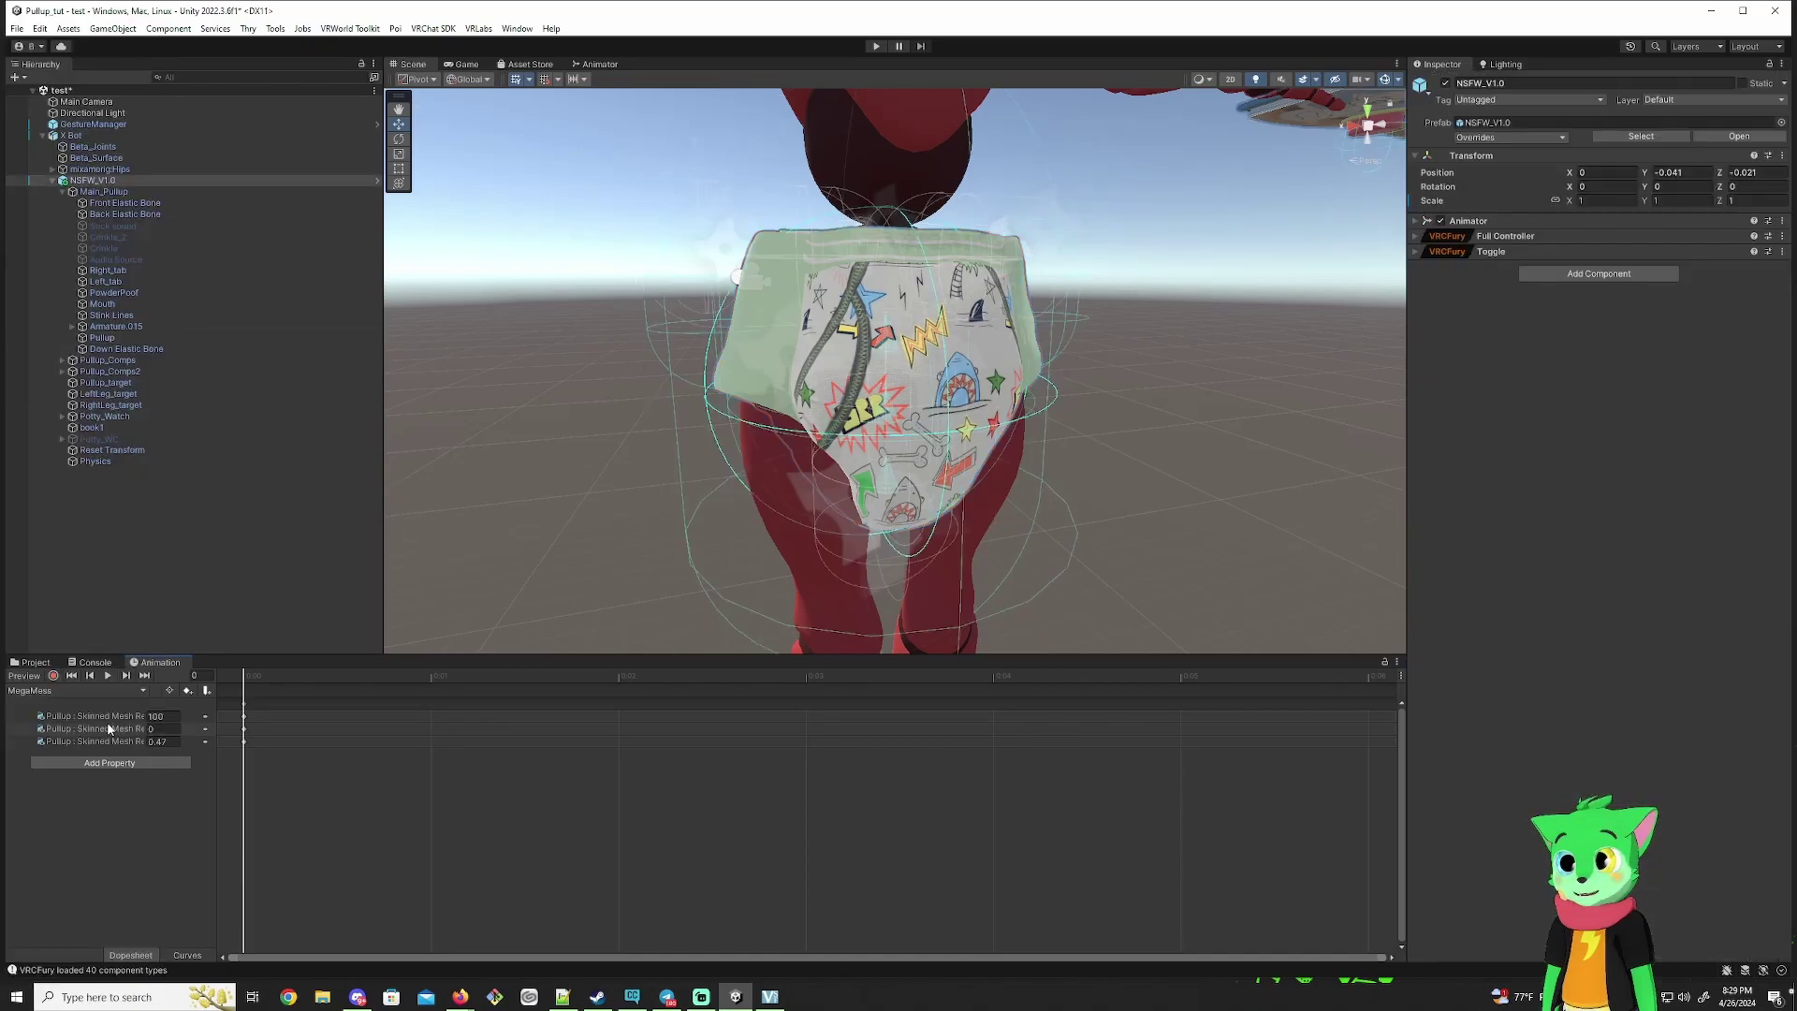
pyautogui.click(79, 698)
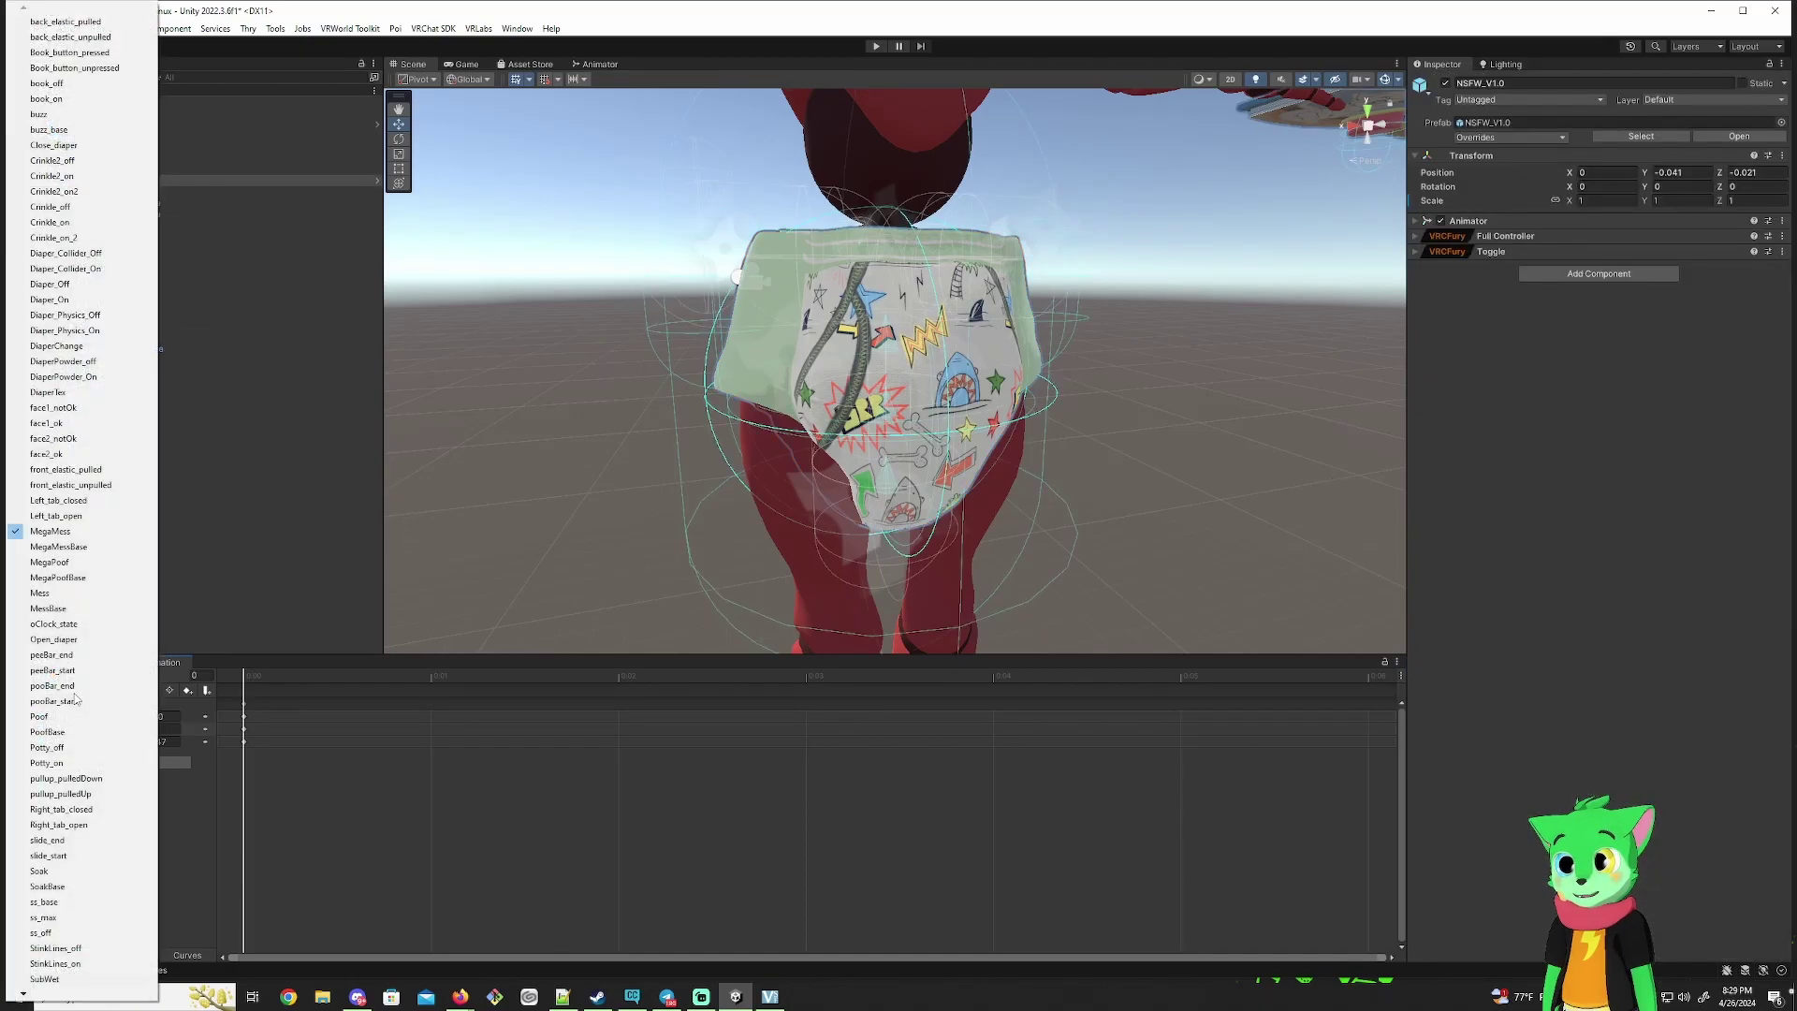
pyautogui.click(56, 978)
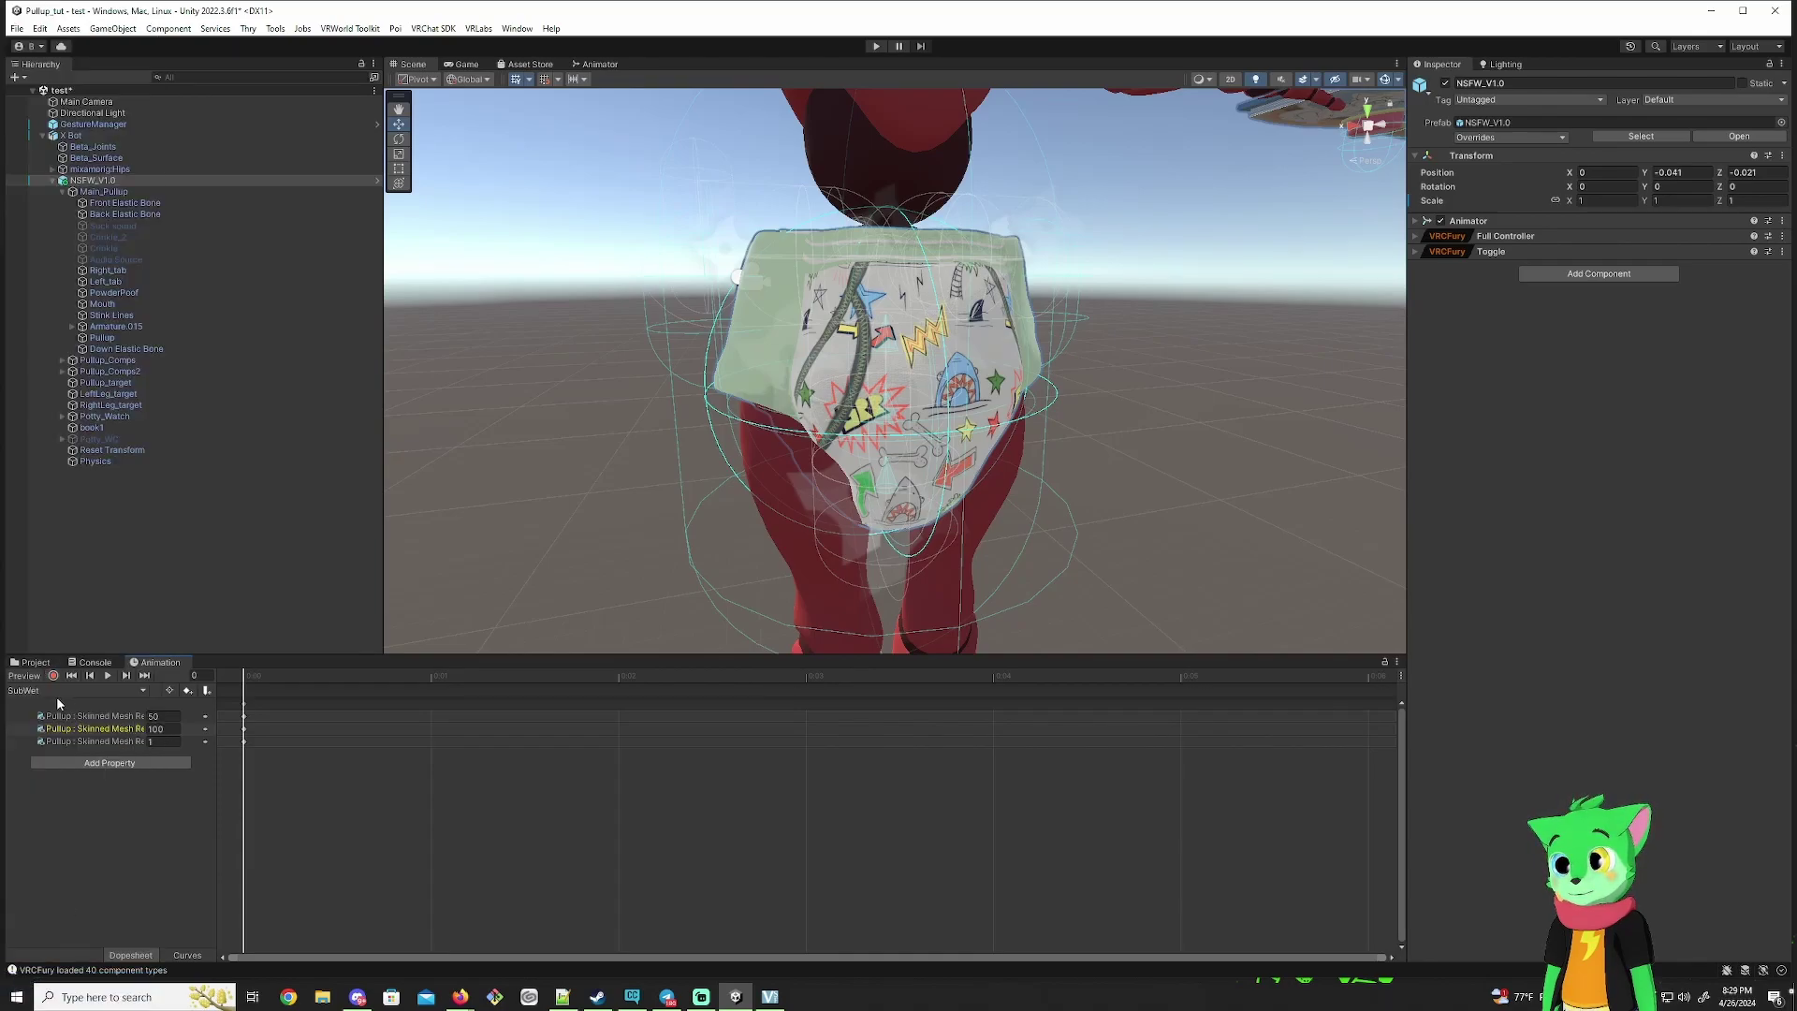
pyautogui.press('f')
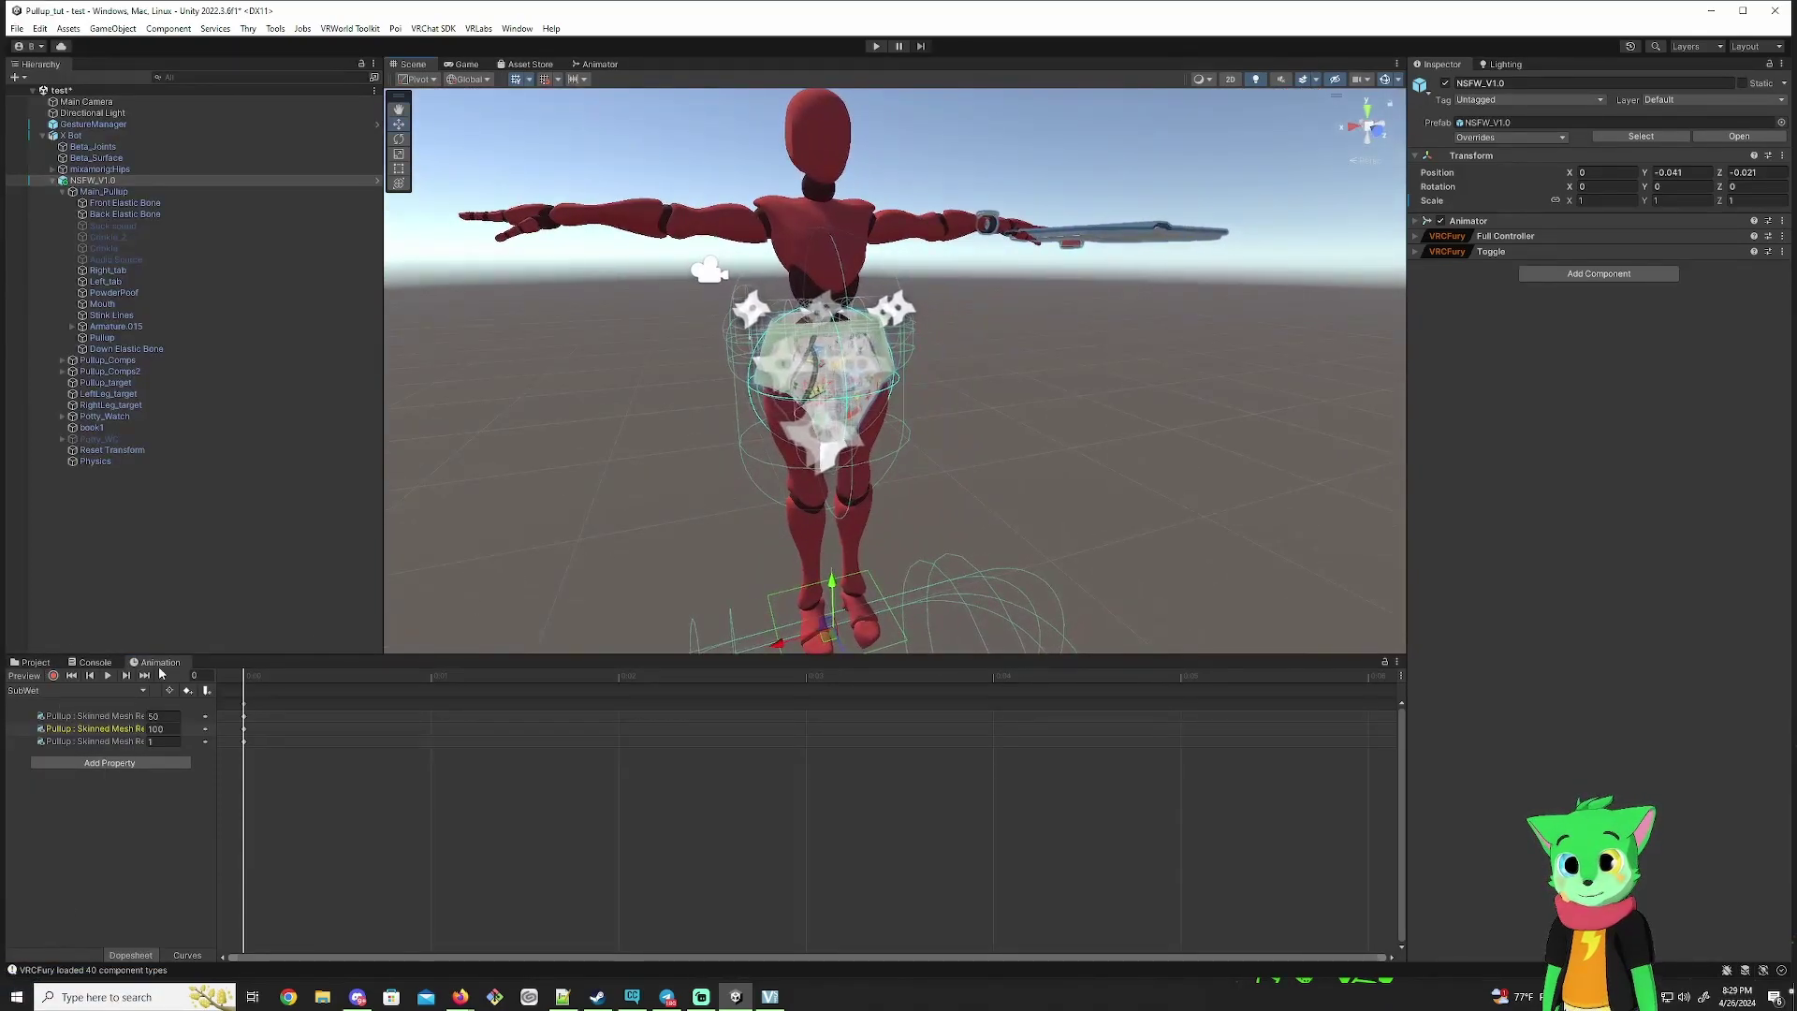
pyautogui.click(54, 676)
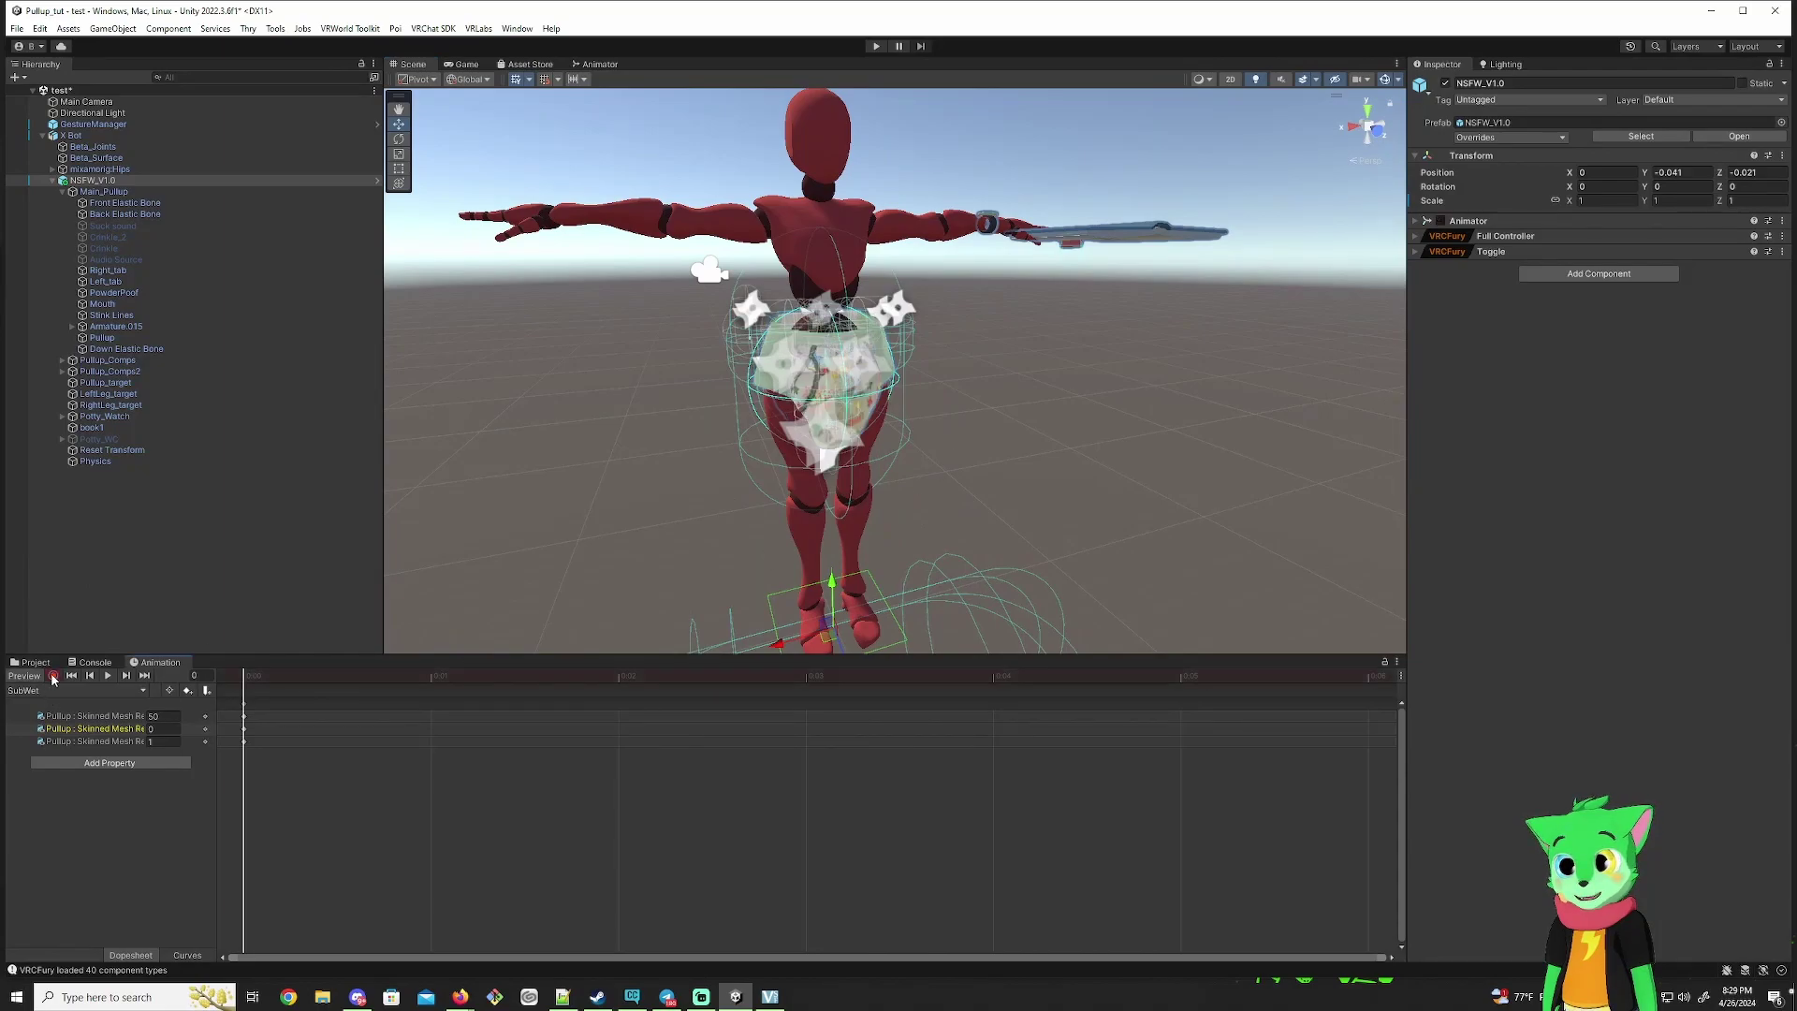
pyautogui.click(105, 338)
pyautogui.moveTo(1652, 528); pyautogui.dragTo(1575, 529)
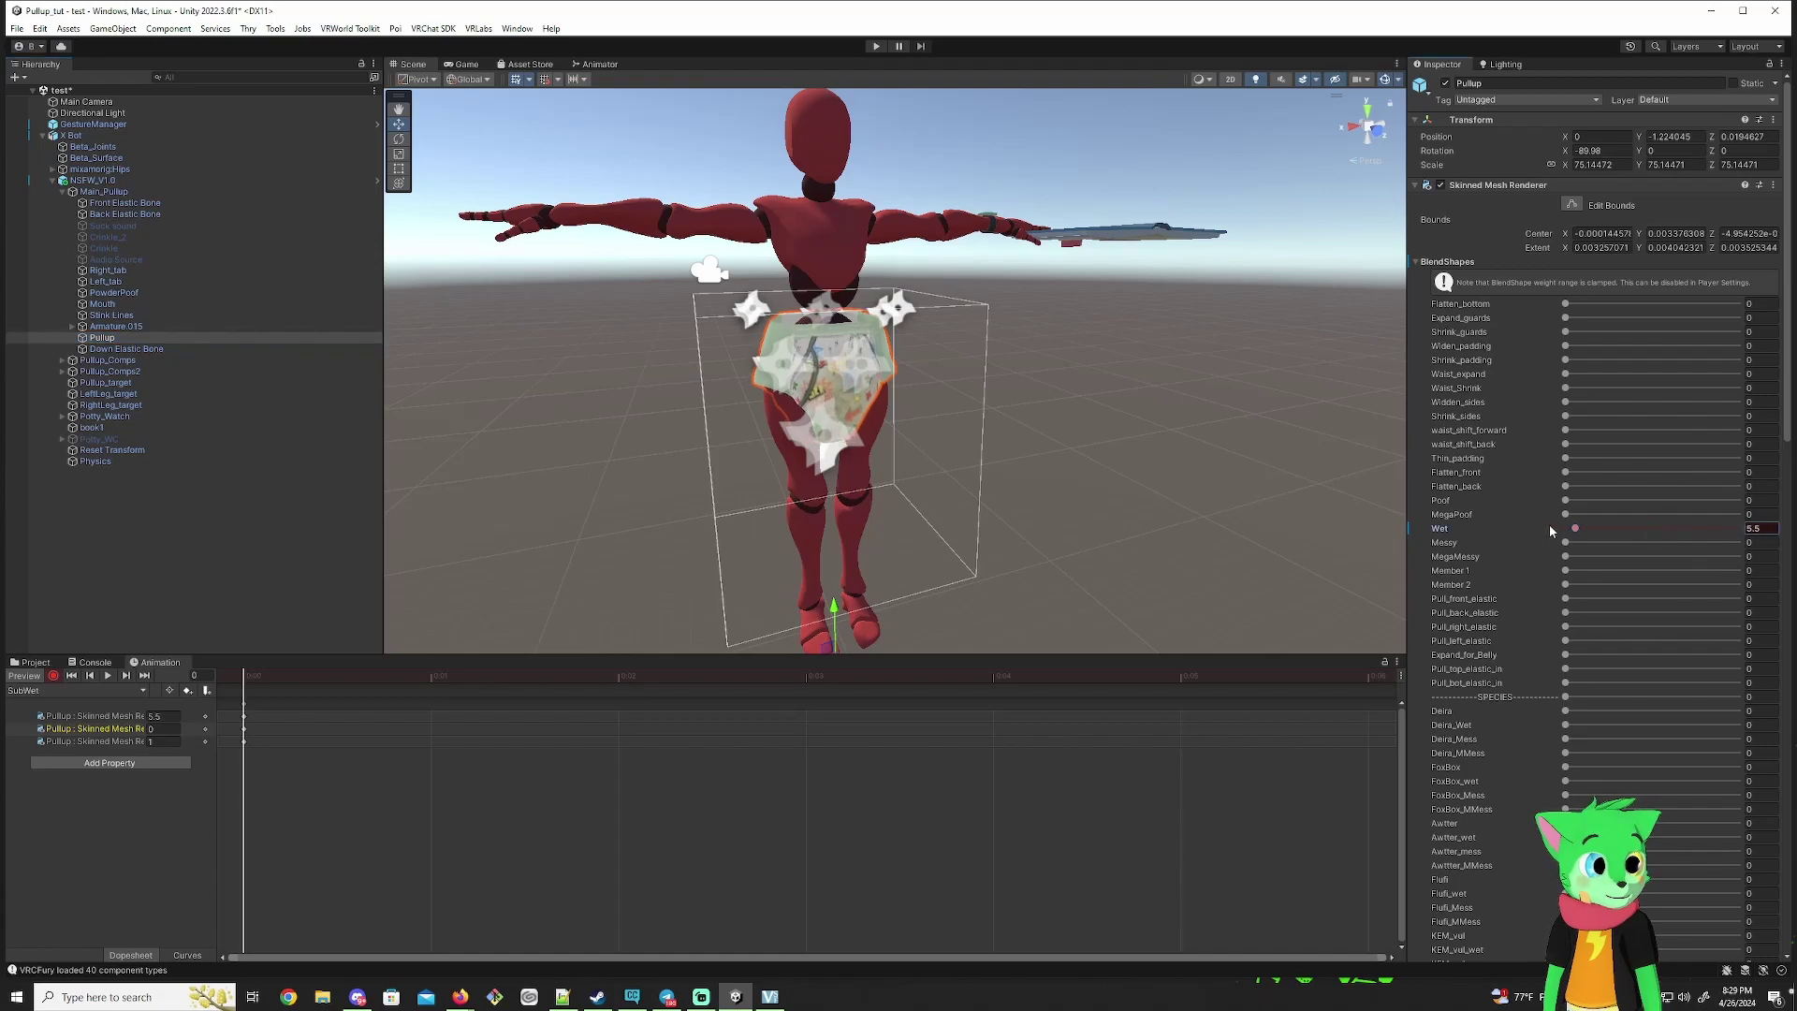
# Step: Key Manuka_wet at 50 and begin changing the fourth Pullup property's value
pyautogui.scroll(-15, 1446, 536)
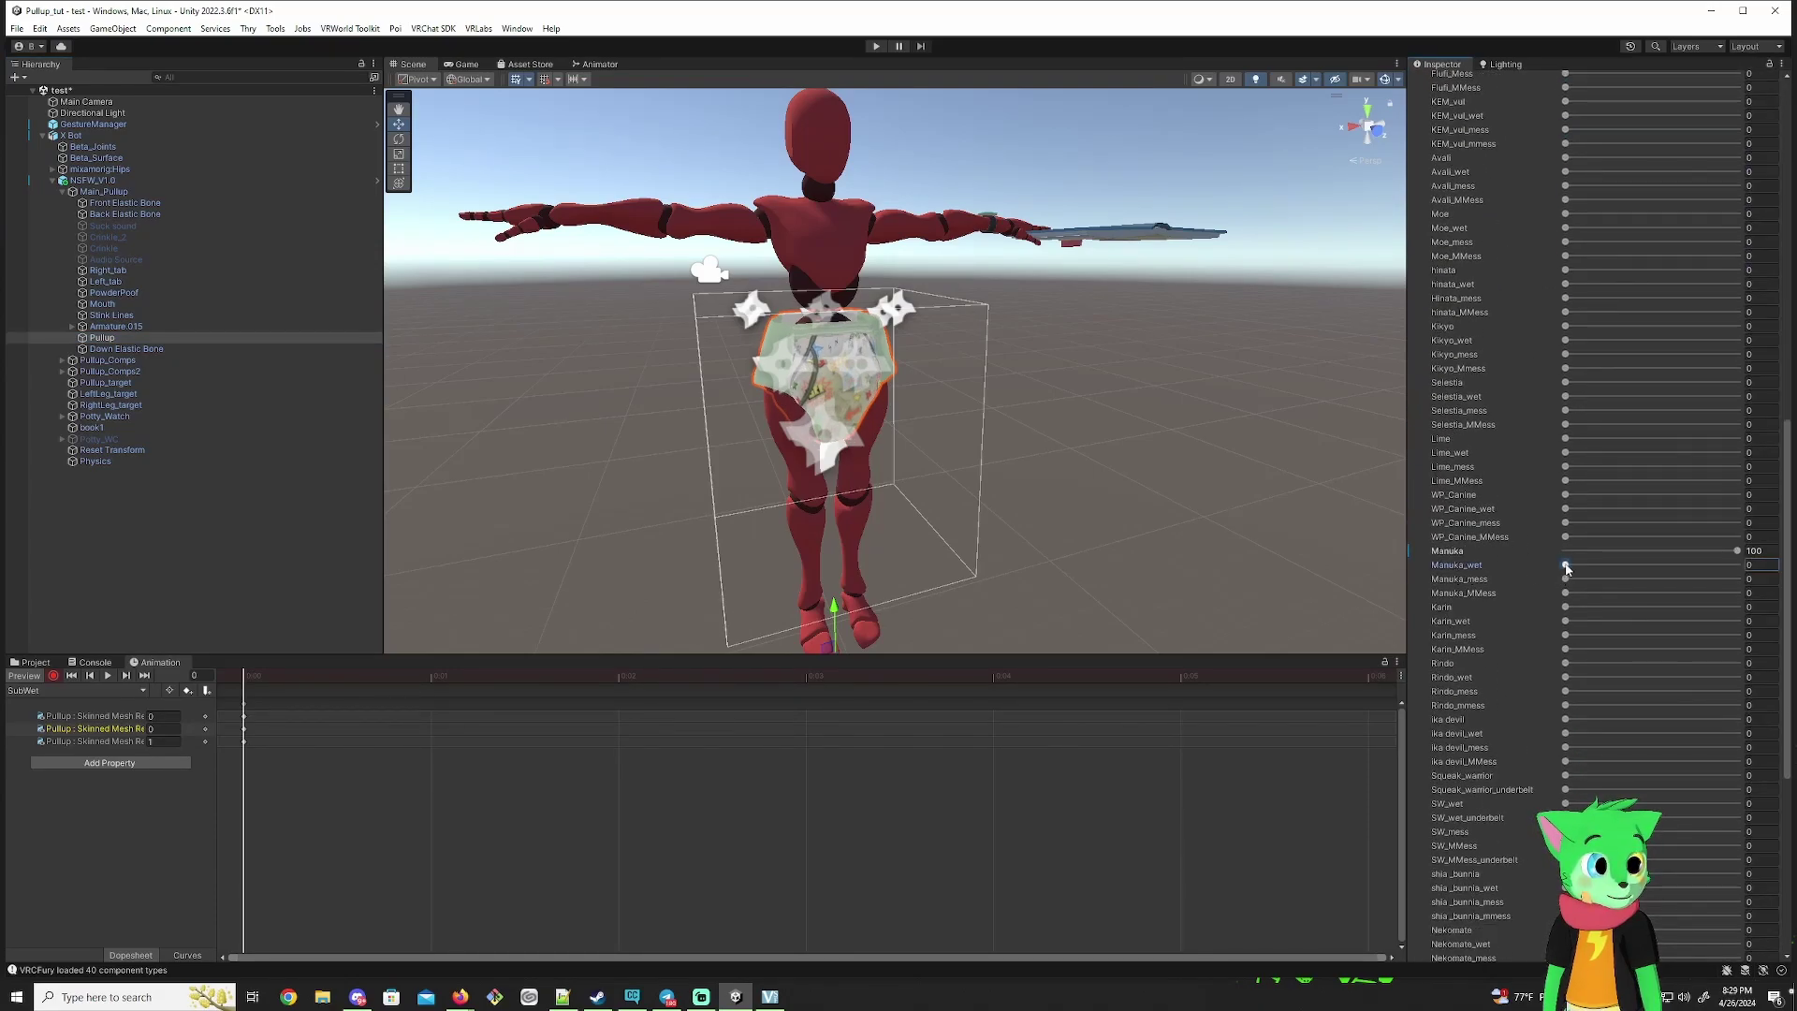
pyautogui.moveTo(1566, 565); pyautogui.dragTo(1736, 565)
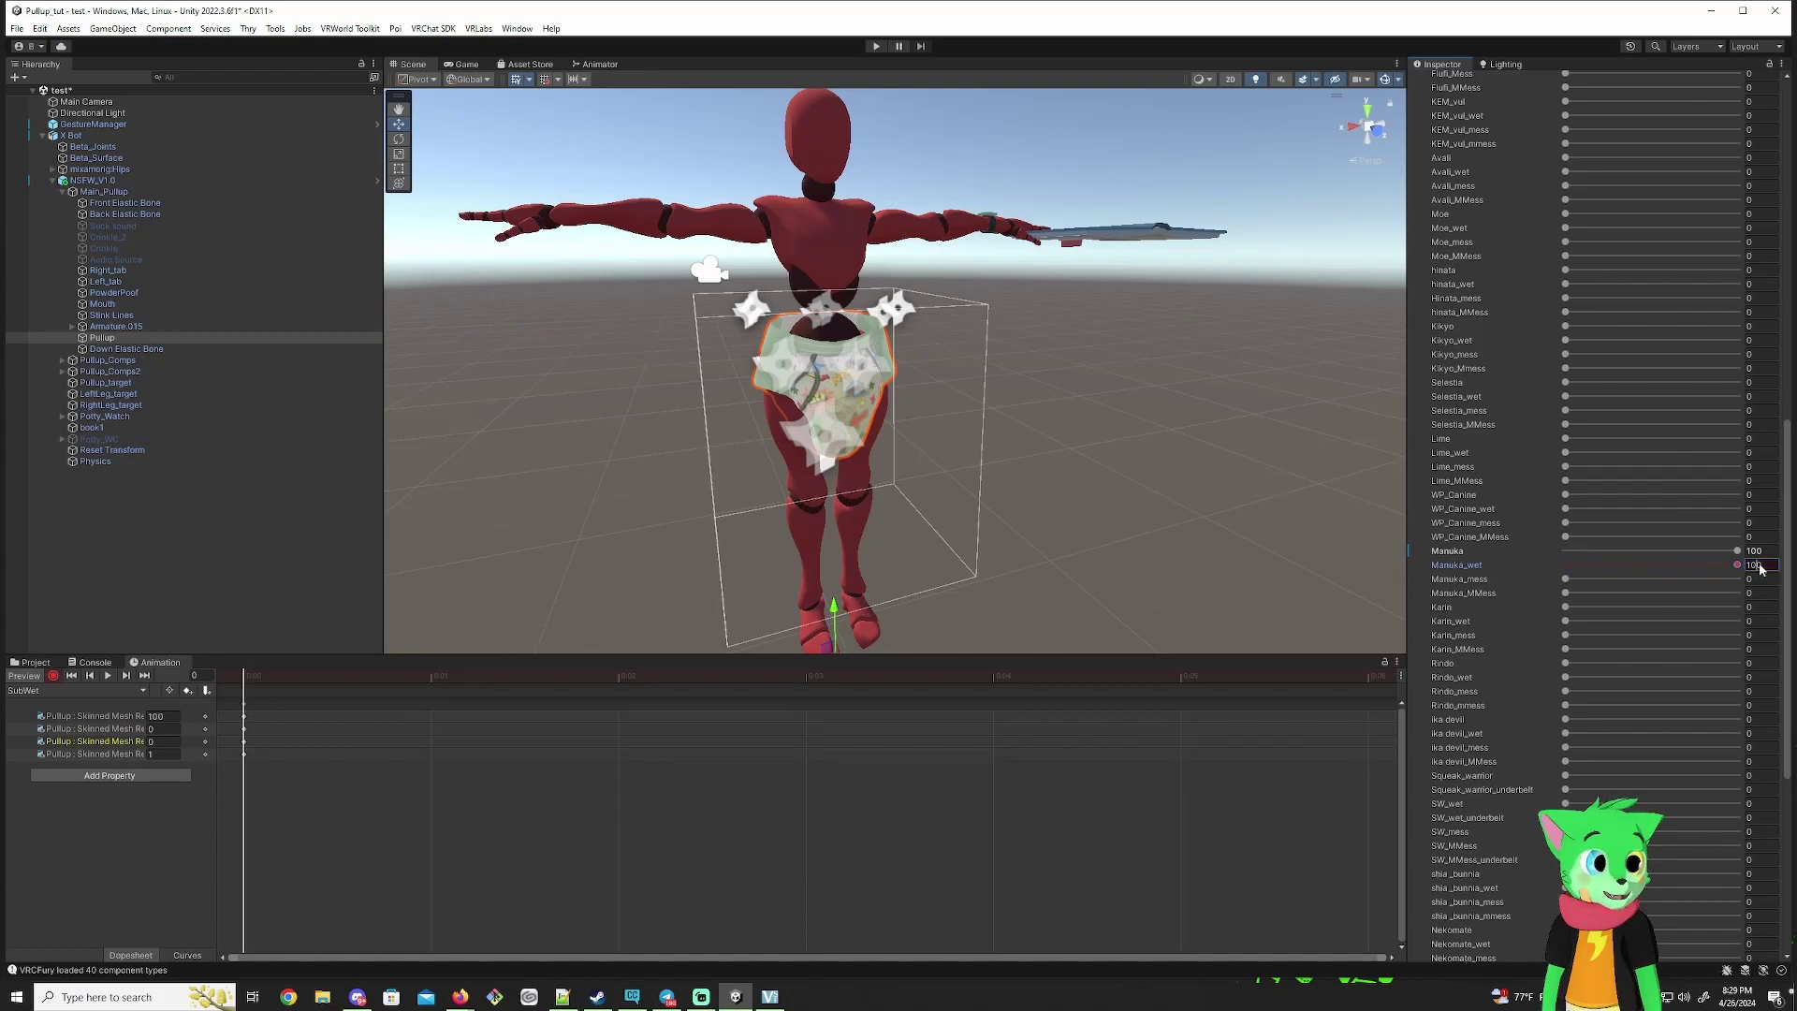
pyautogui.write('50')
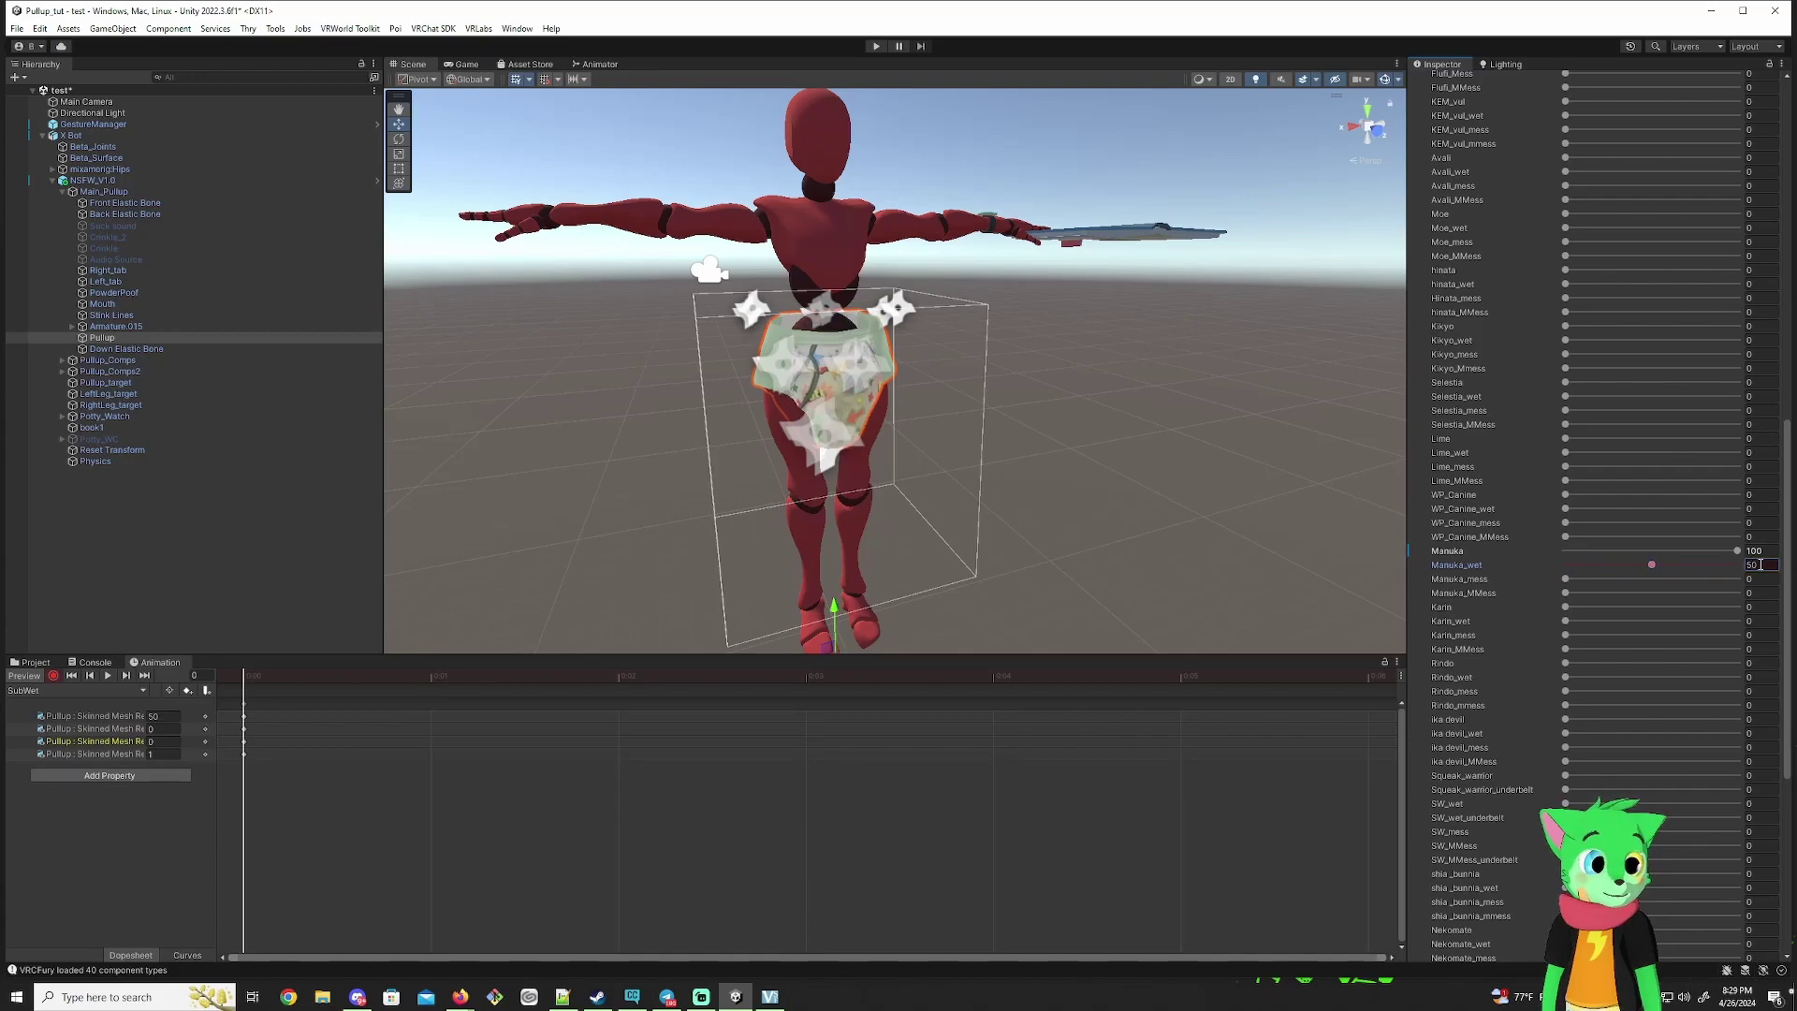
pyautogui.keyDown('alt'); pyautogui.moveTo(992, 403); pyautogui.dragTo(782, 472); pyautogui.keyUp('alt')
pyautogui.scroll(5, 787, 433)
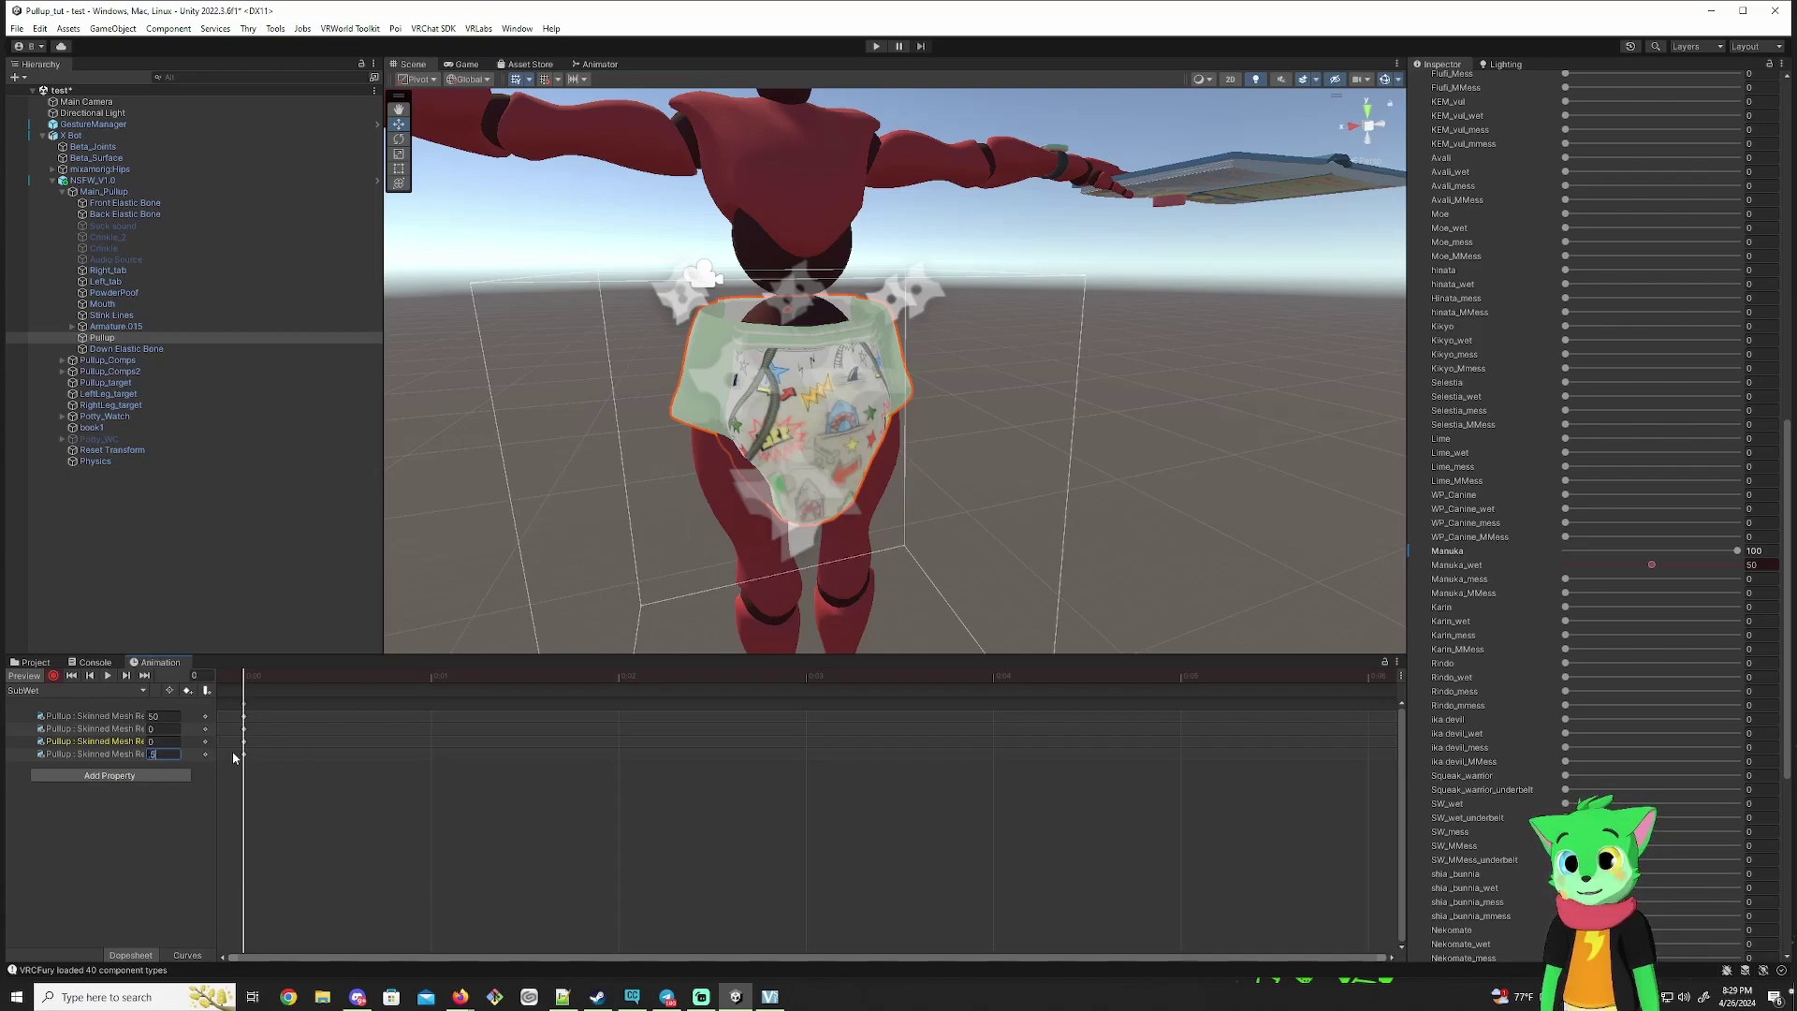
pyautogui.press('Return')
pyautogui.scroll(5, 594, 465)
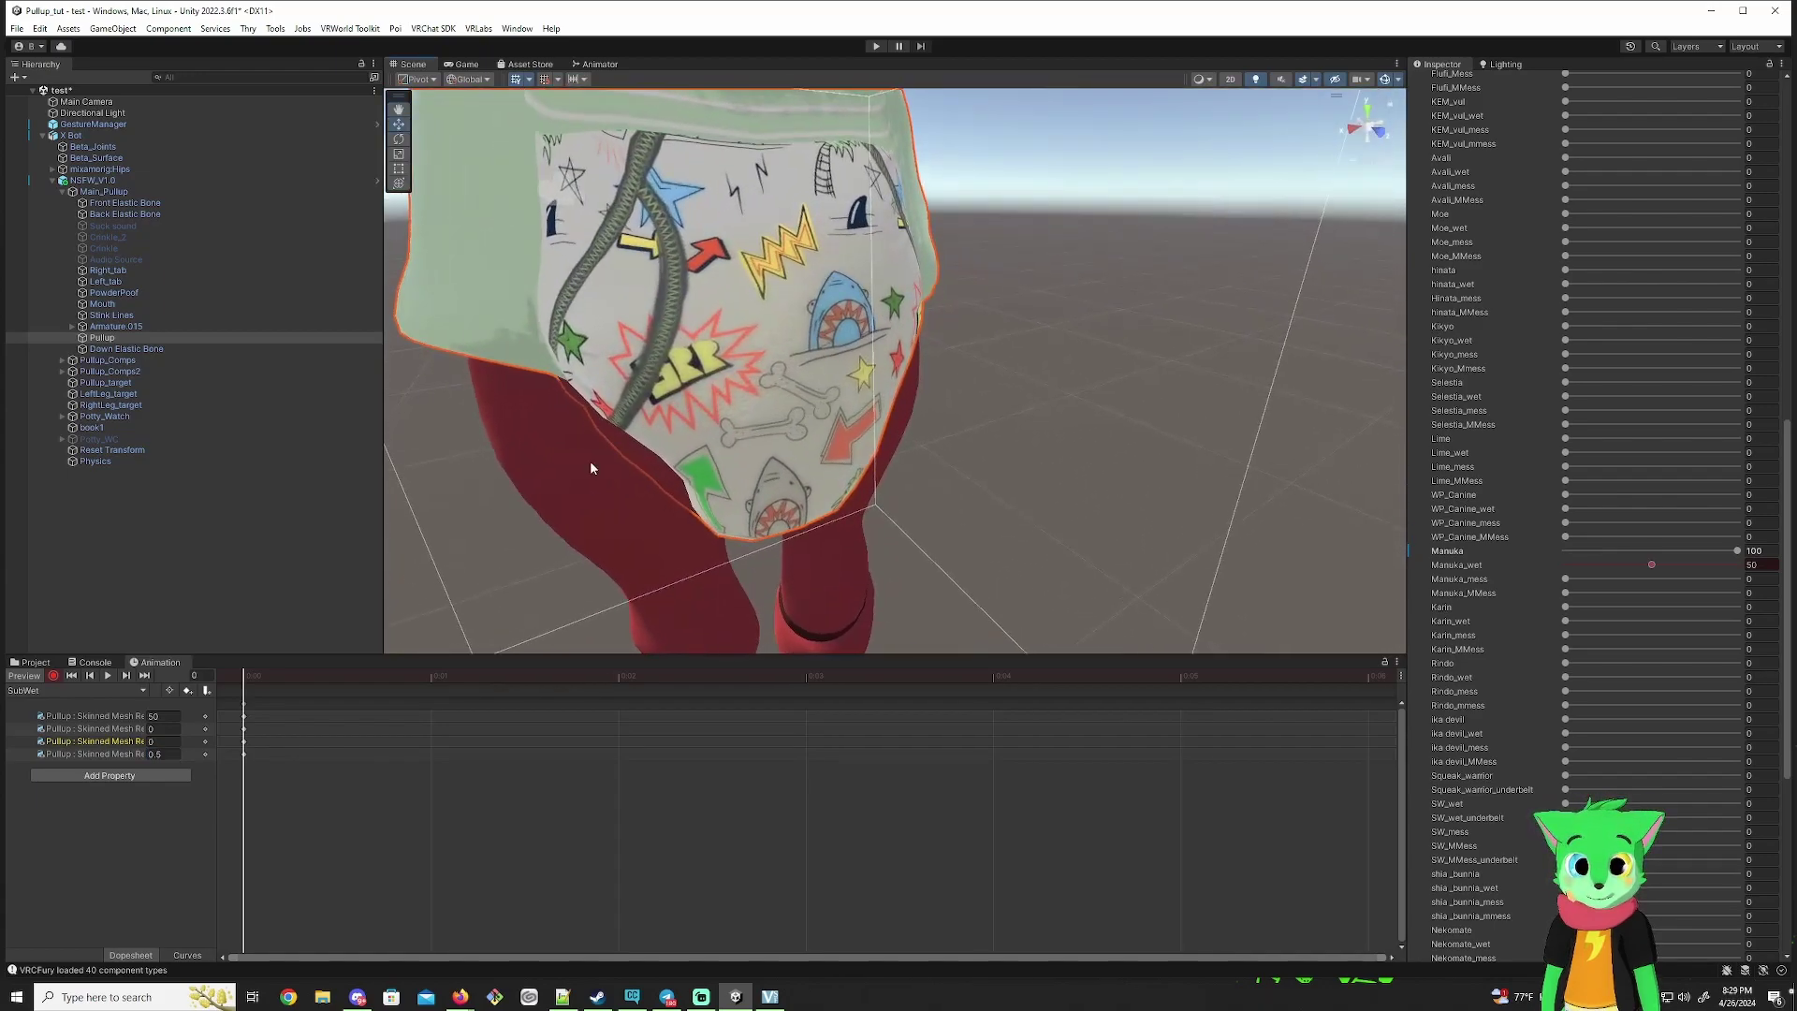
pyautogui.click(159, 753)
# Step: Commit the fourth SubWet property at 1, switch to SubWetBase, and frame NSFW_V1.0
pyautogui.write('1')
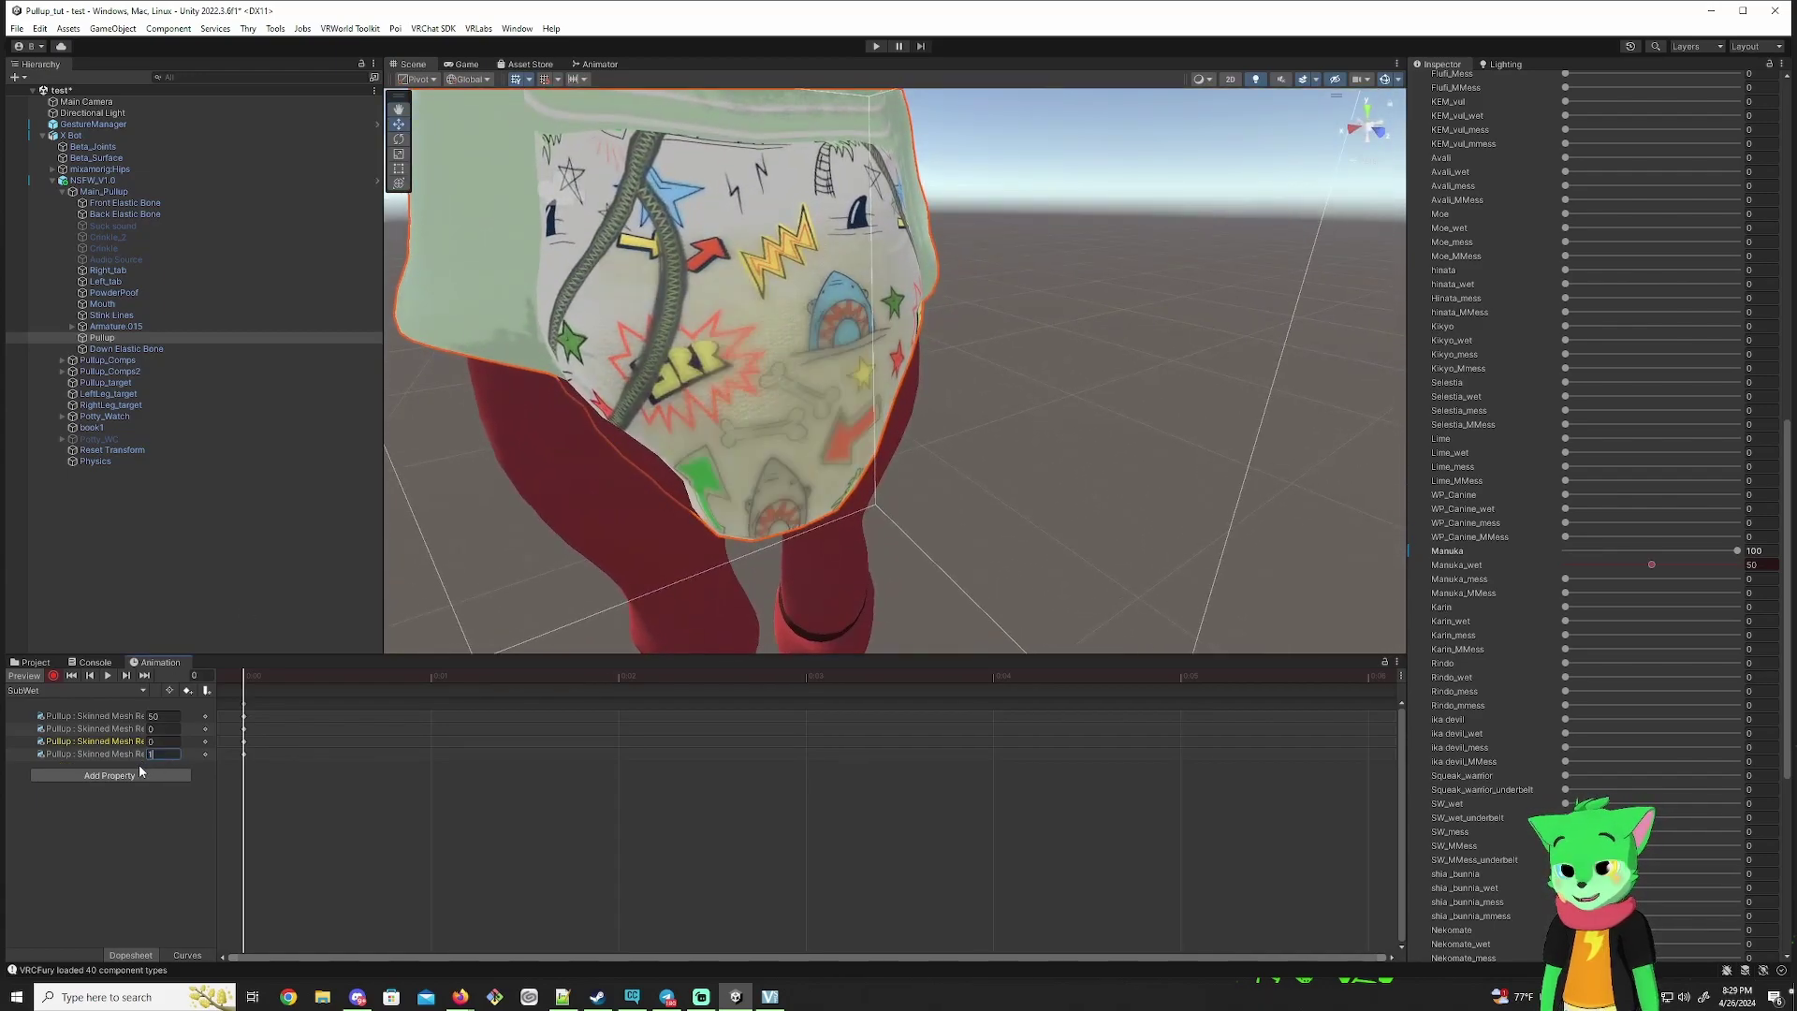
pyautogui.click(103, 719)
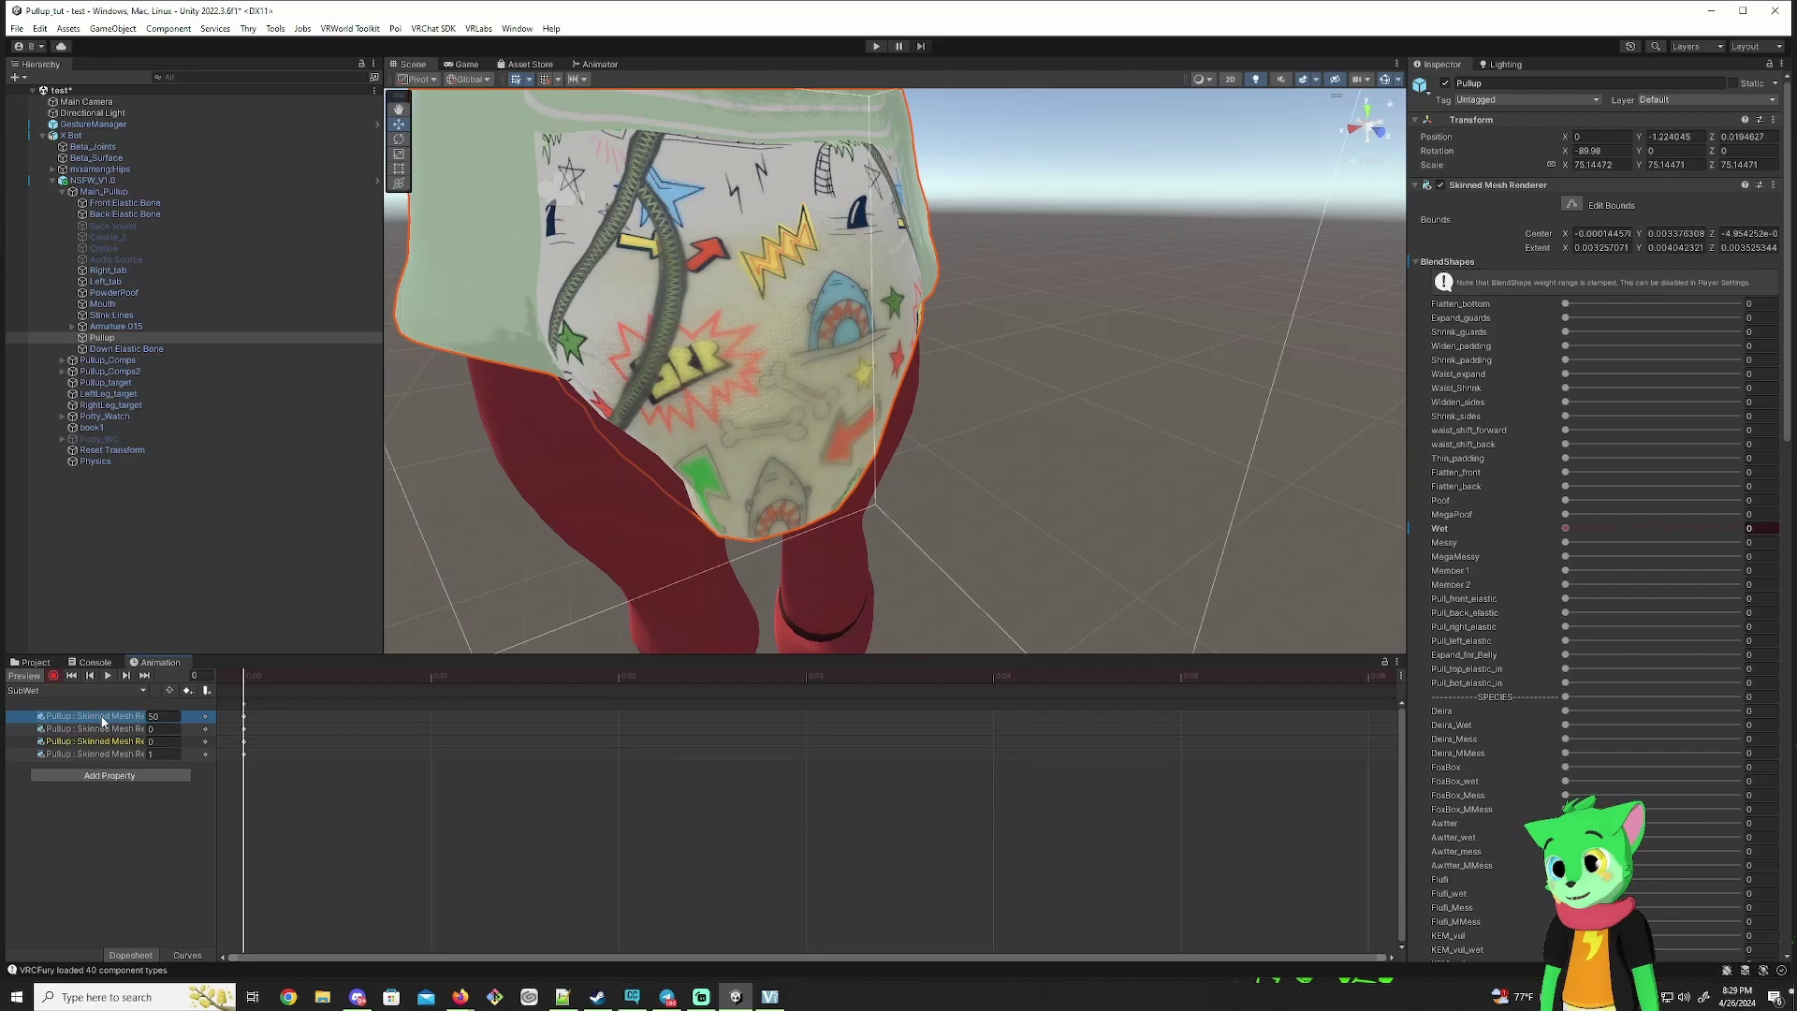
pyautogui.click(56, 689)
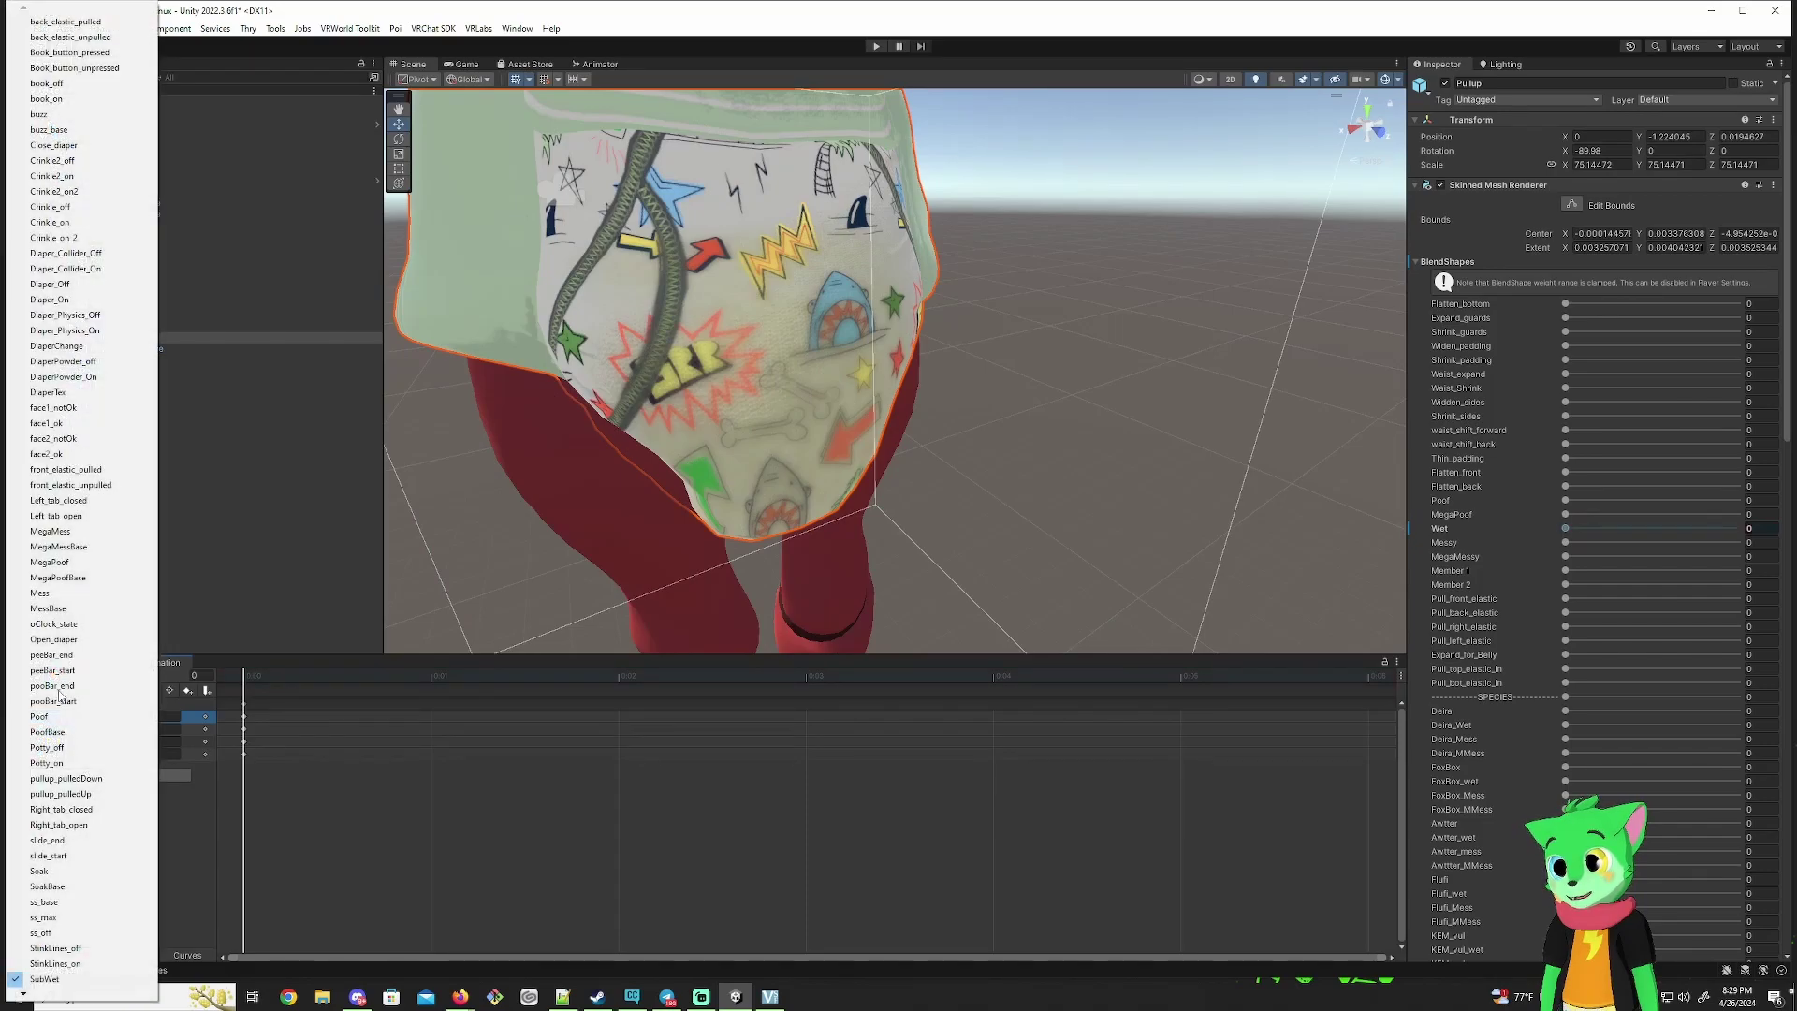
pyautogui.scroll(-1, 46, 980)
pyautogui.click(47, 979)
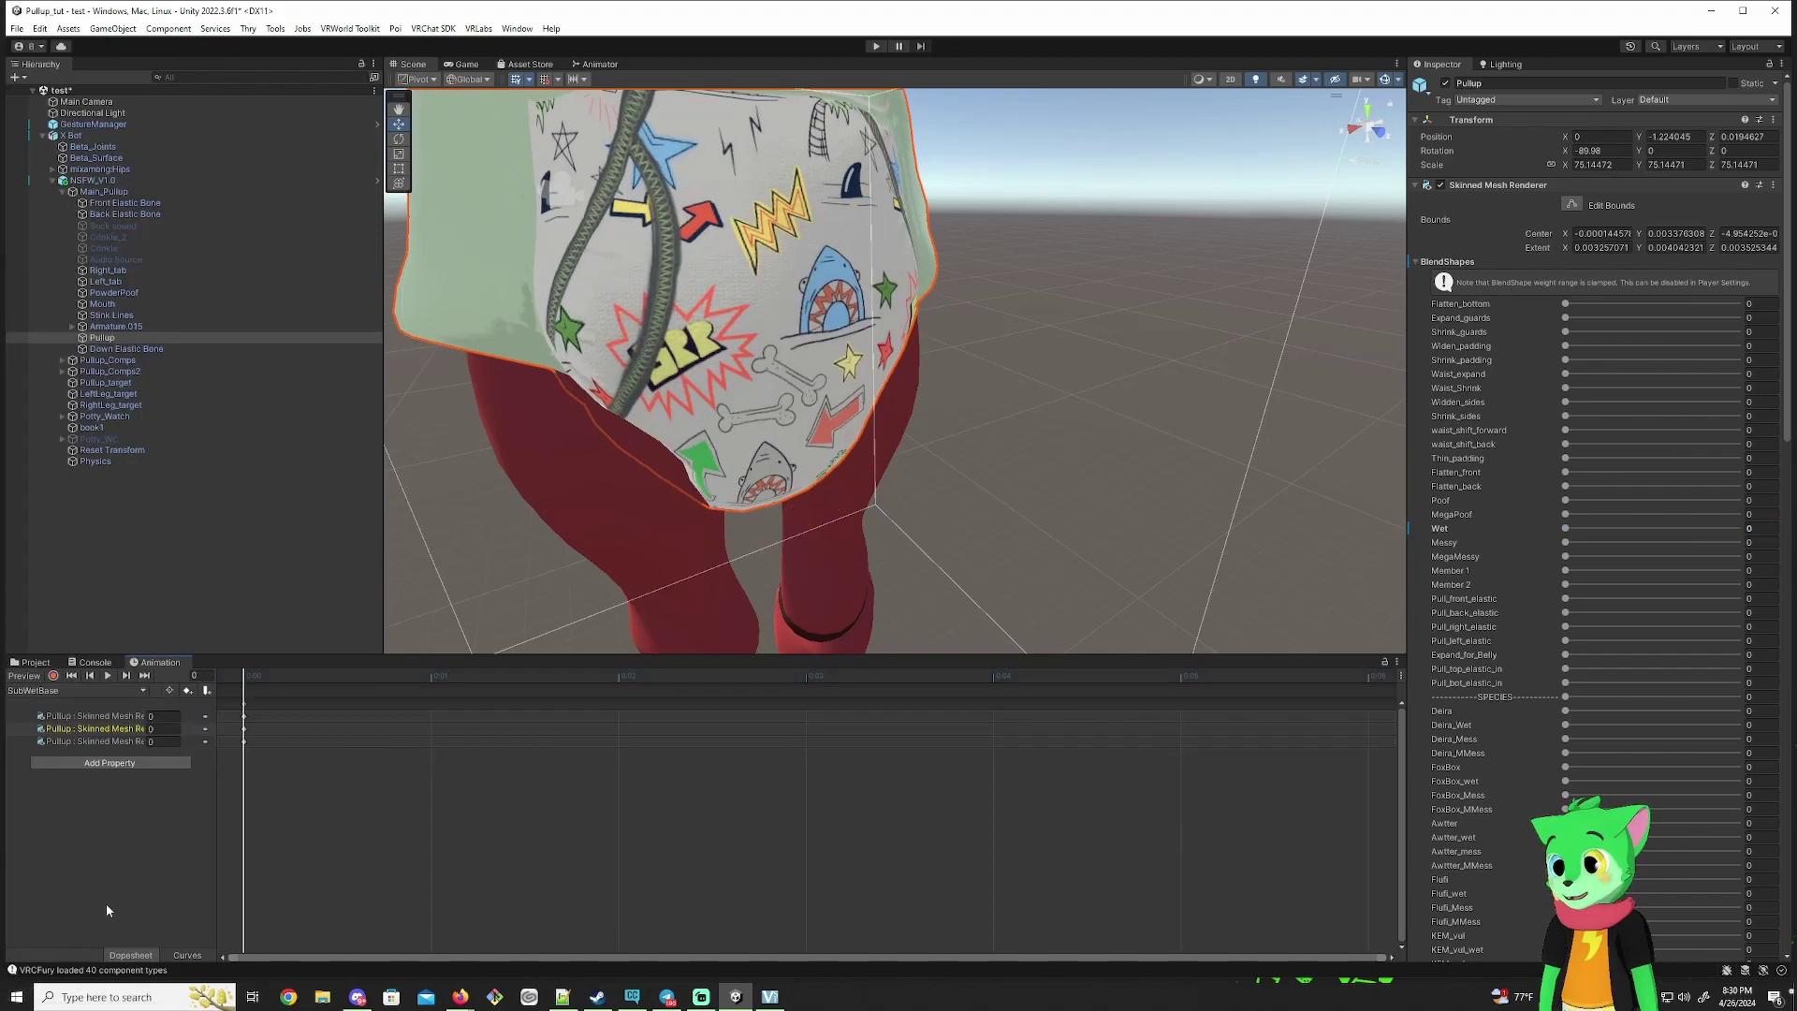
pyautogui.click(151, 718)
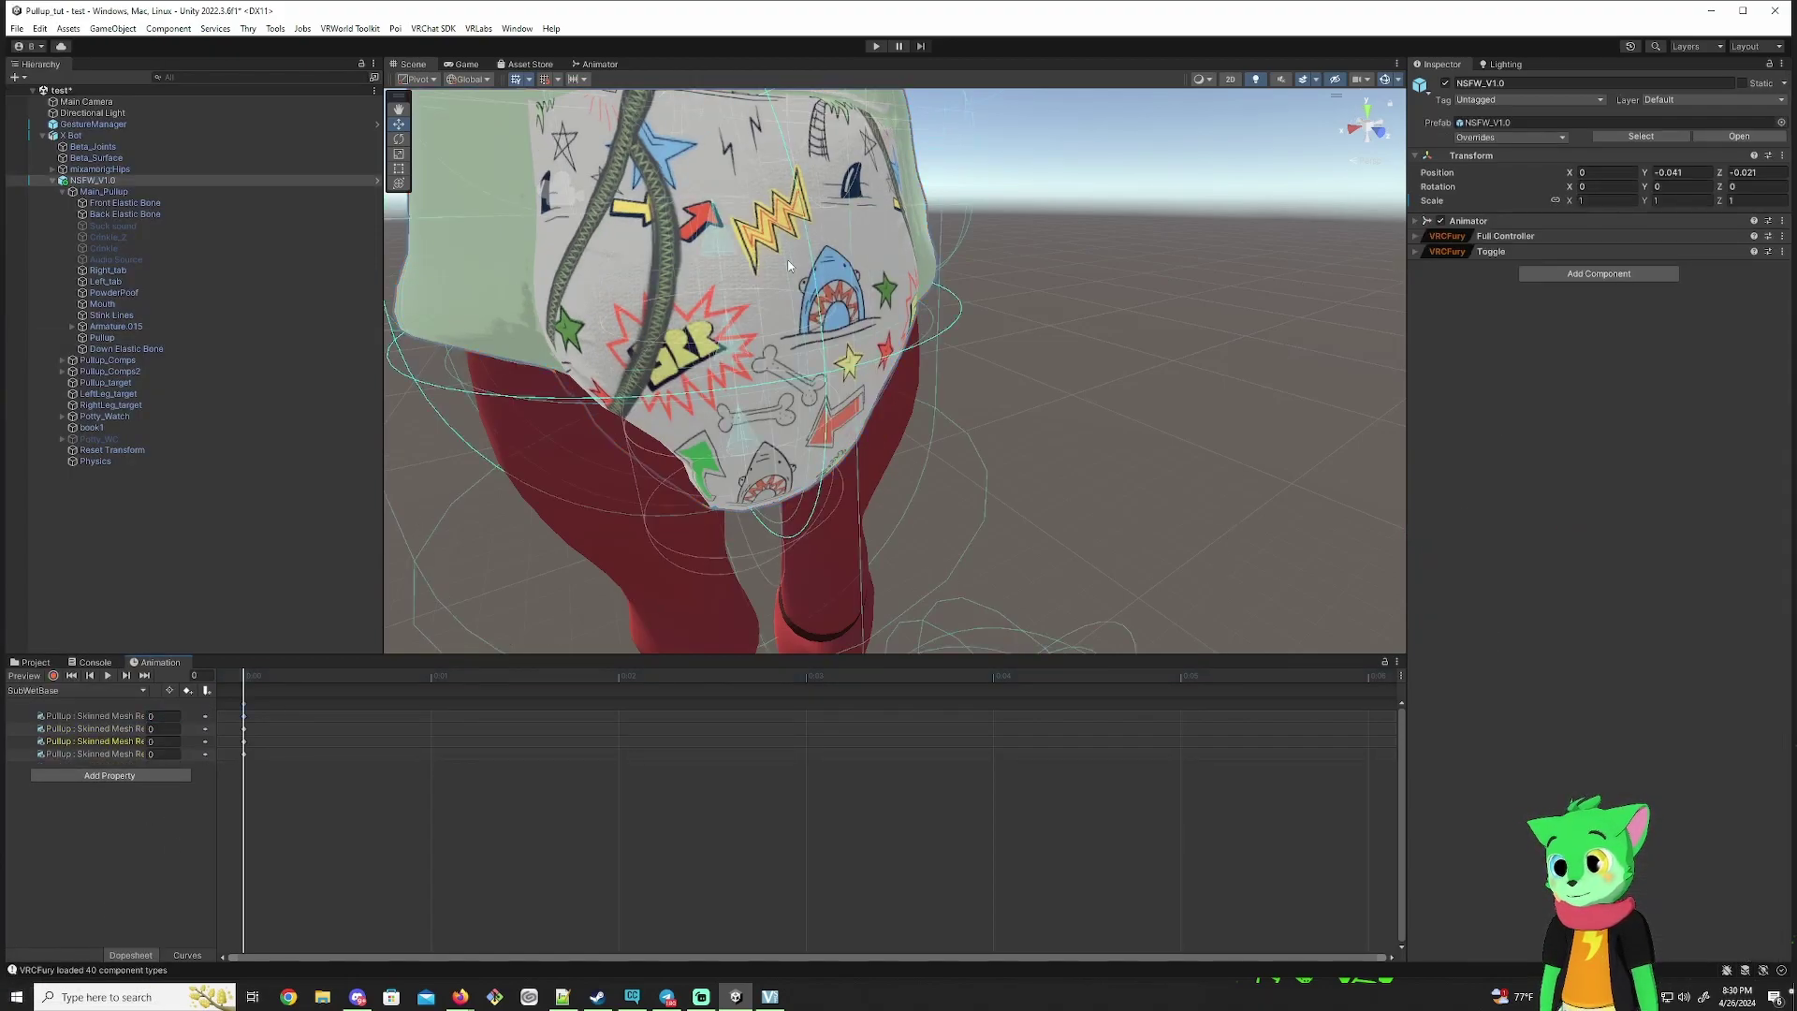
pyautogui.press('f')
pyautogui.click(98, 693)
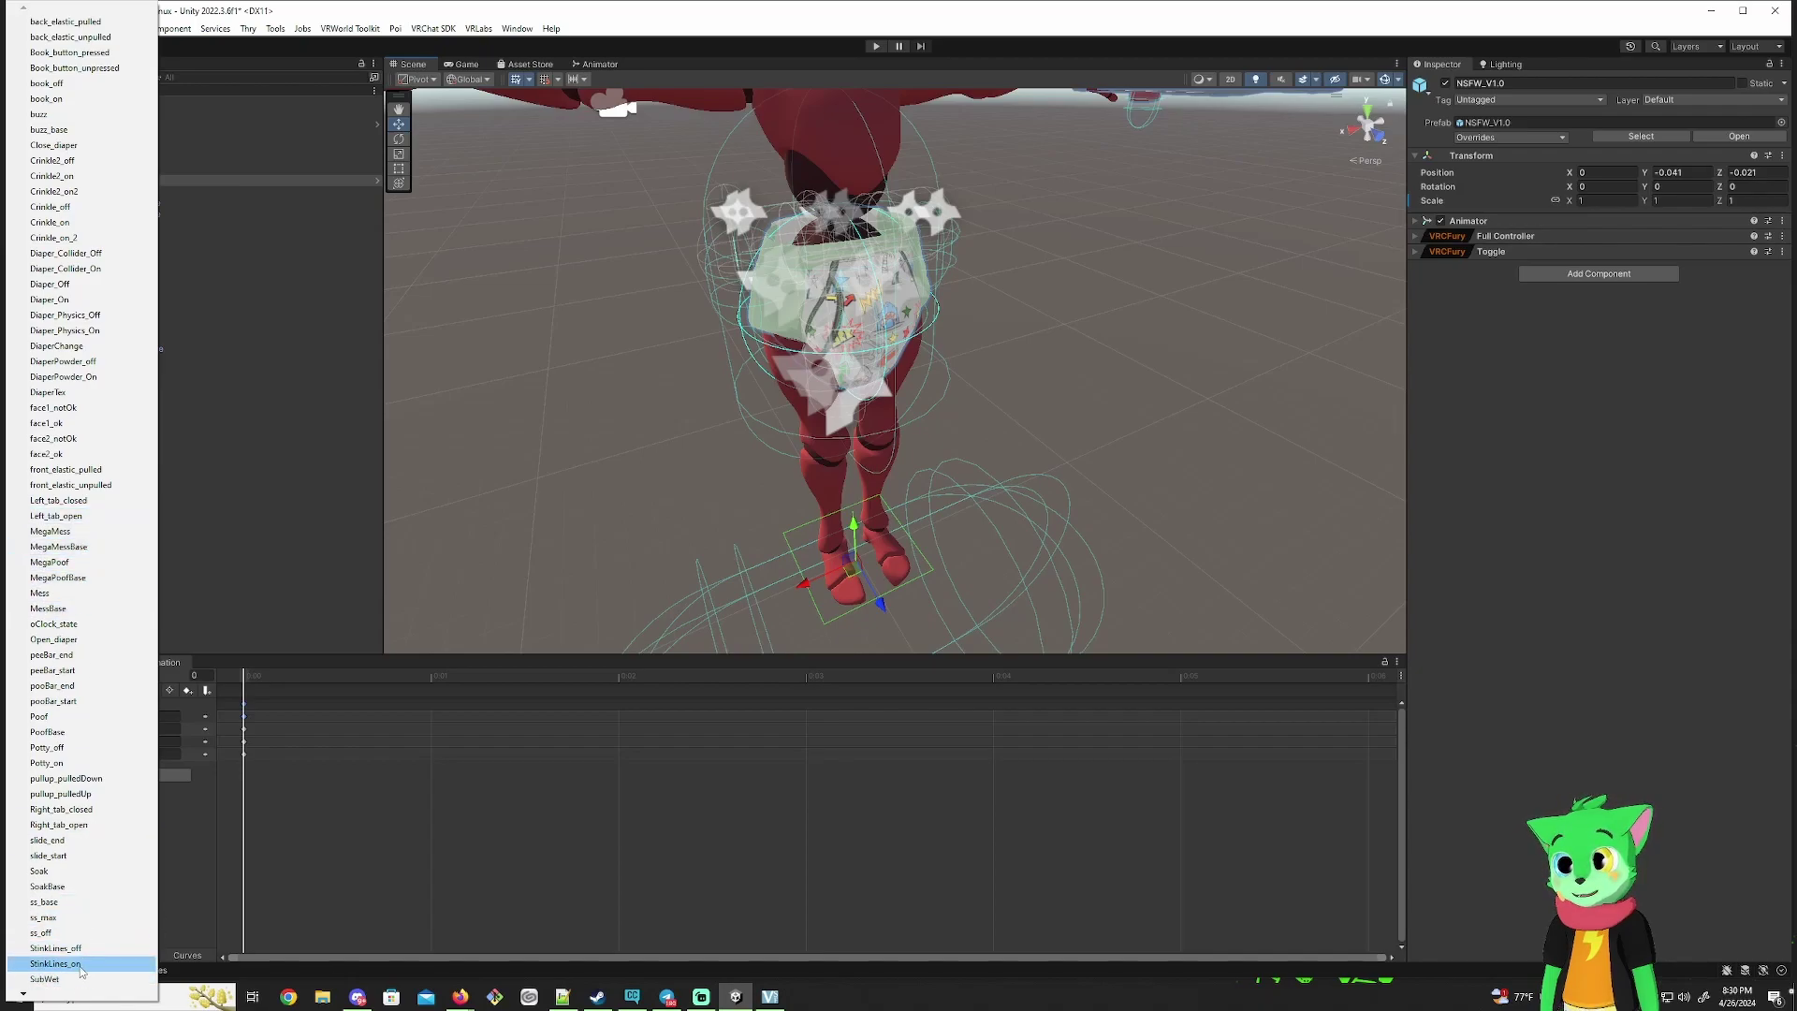
# Step: Scroll to the end of the animation clip list and close it, leaving SubWetBase as the current clip
pyautogui.scroll(-4, 70, 981)
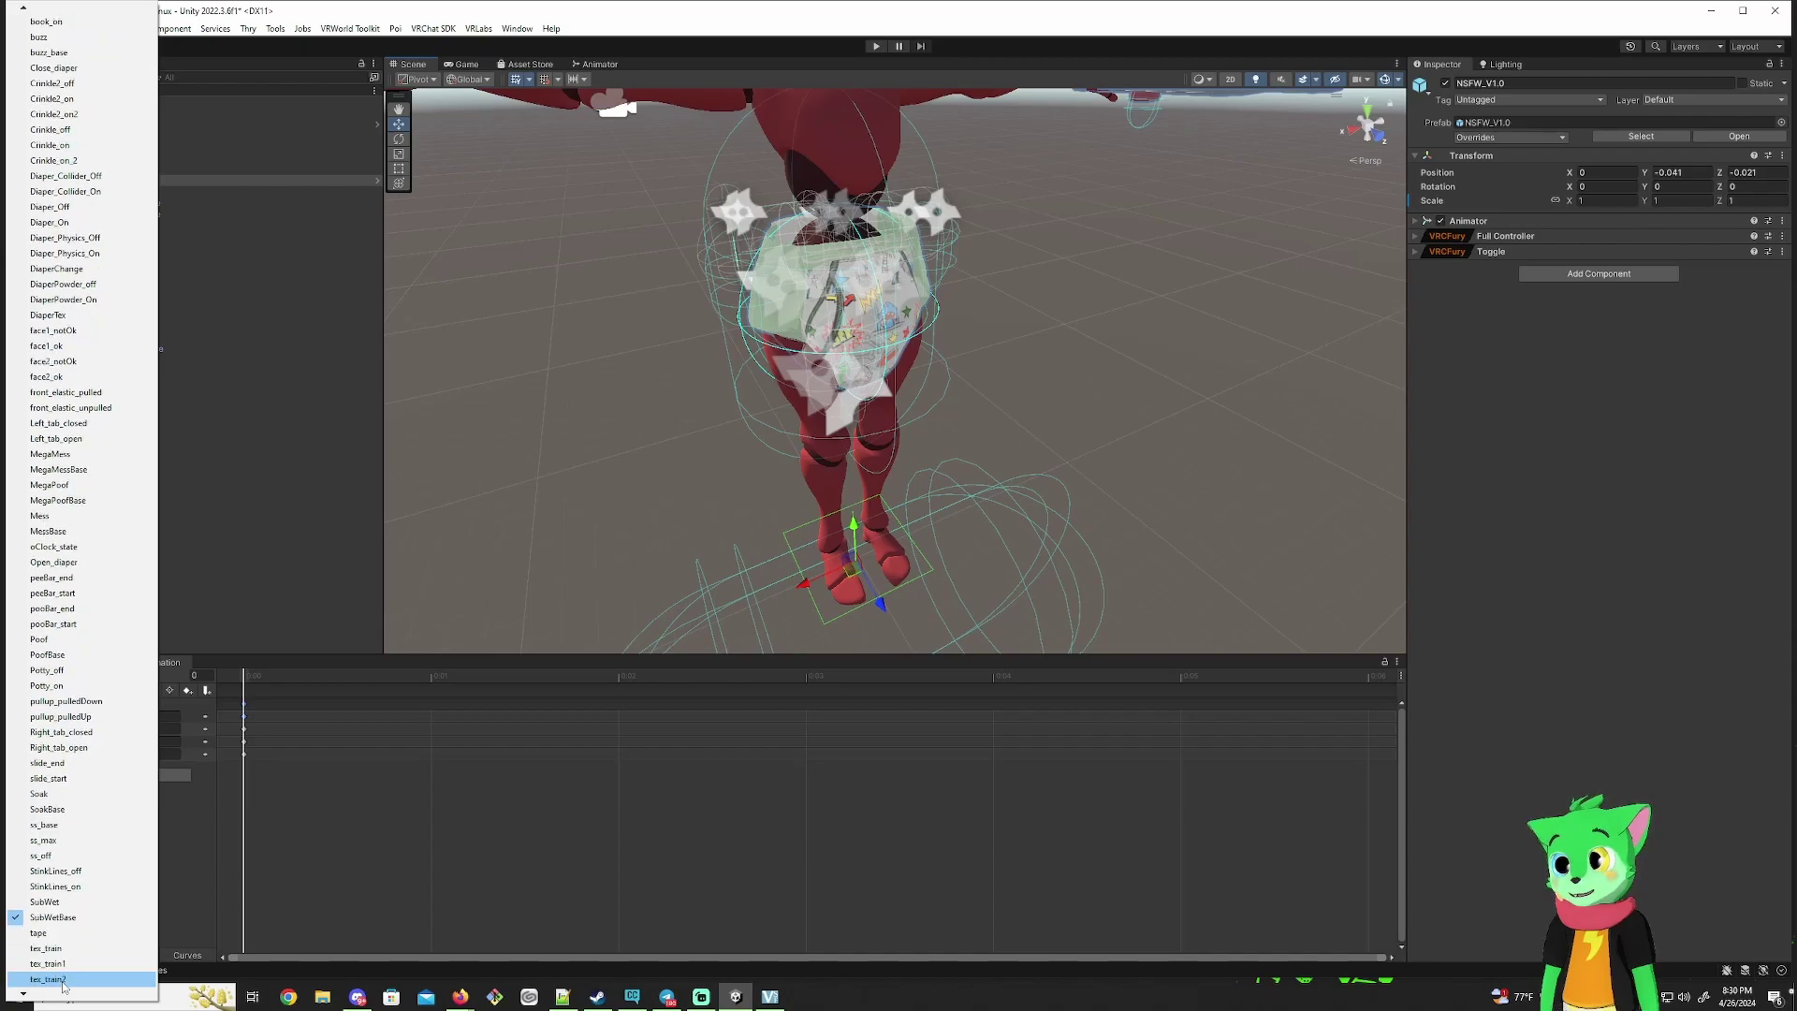
pyautogui.scroll(-3, 63, 985)
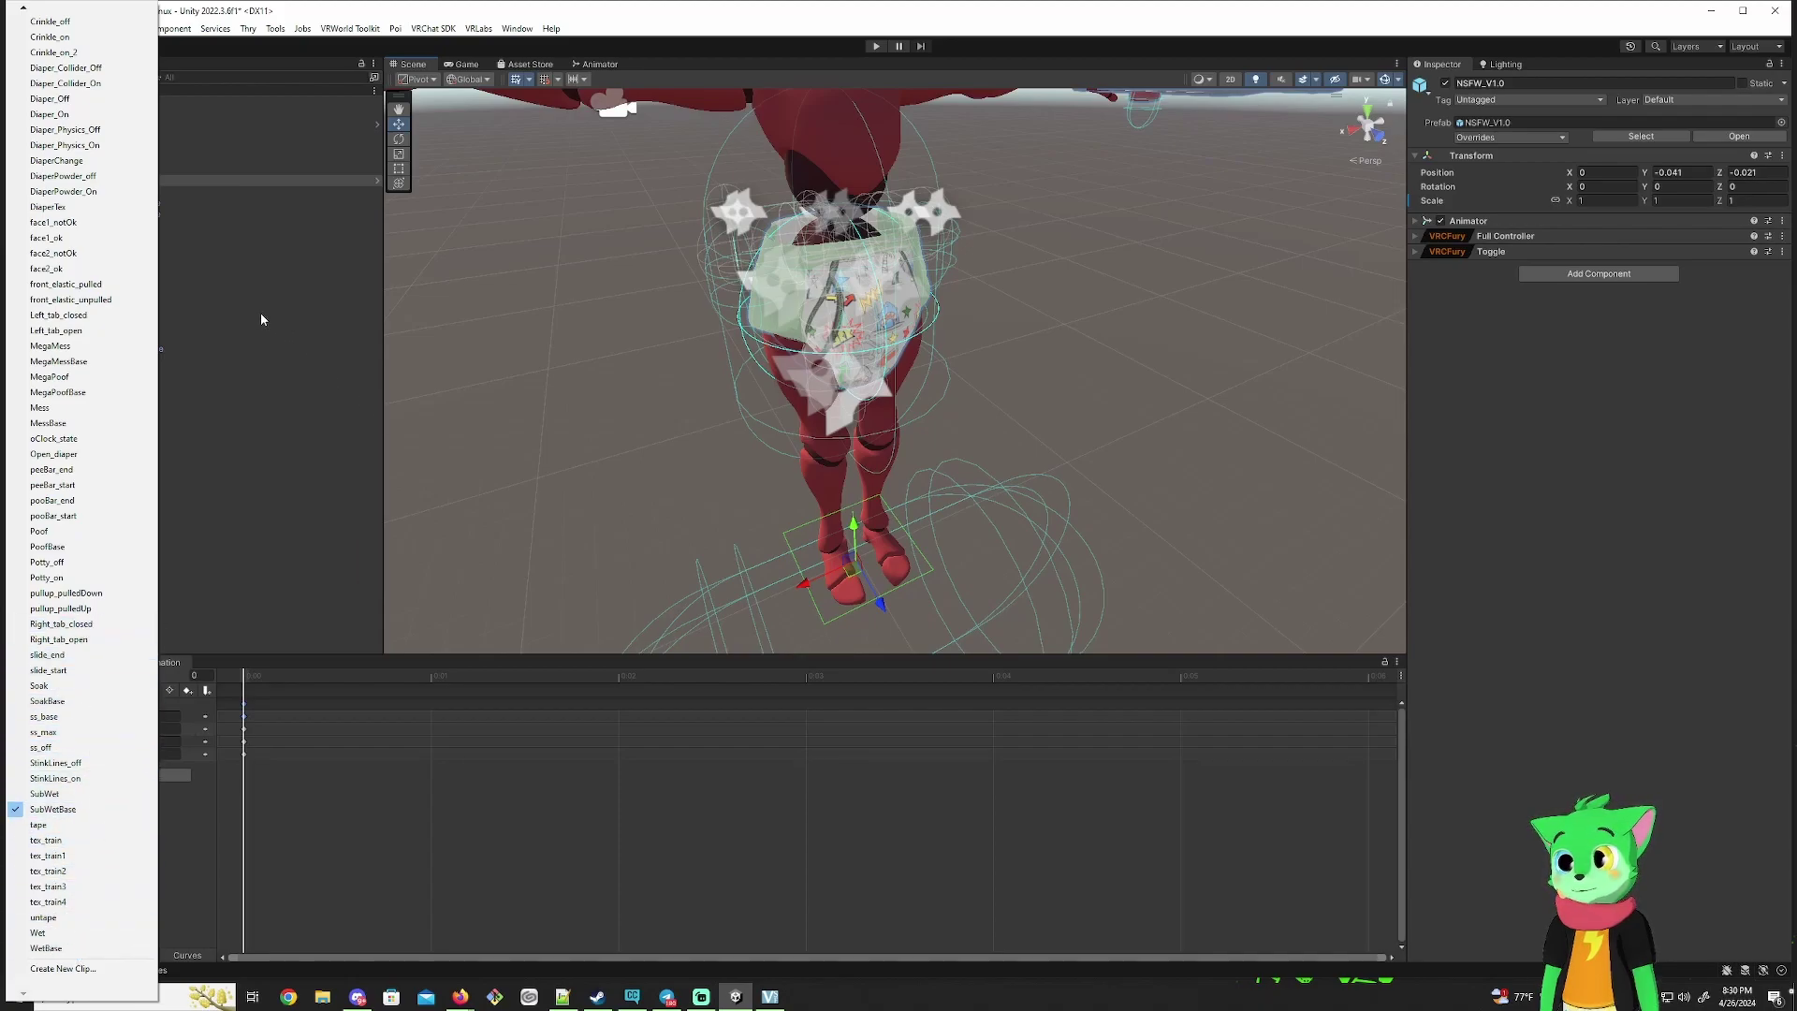
pyautogui.click(1580, 522)
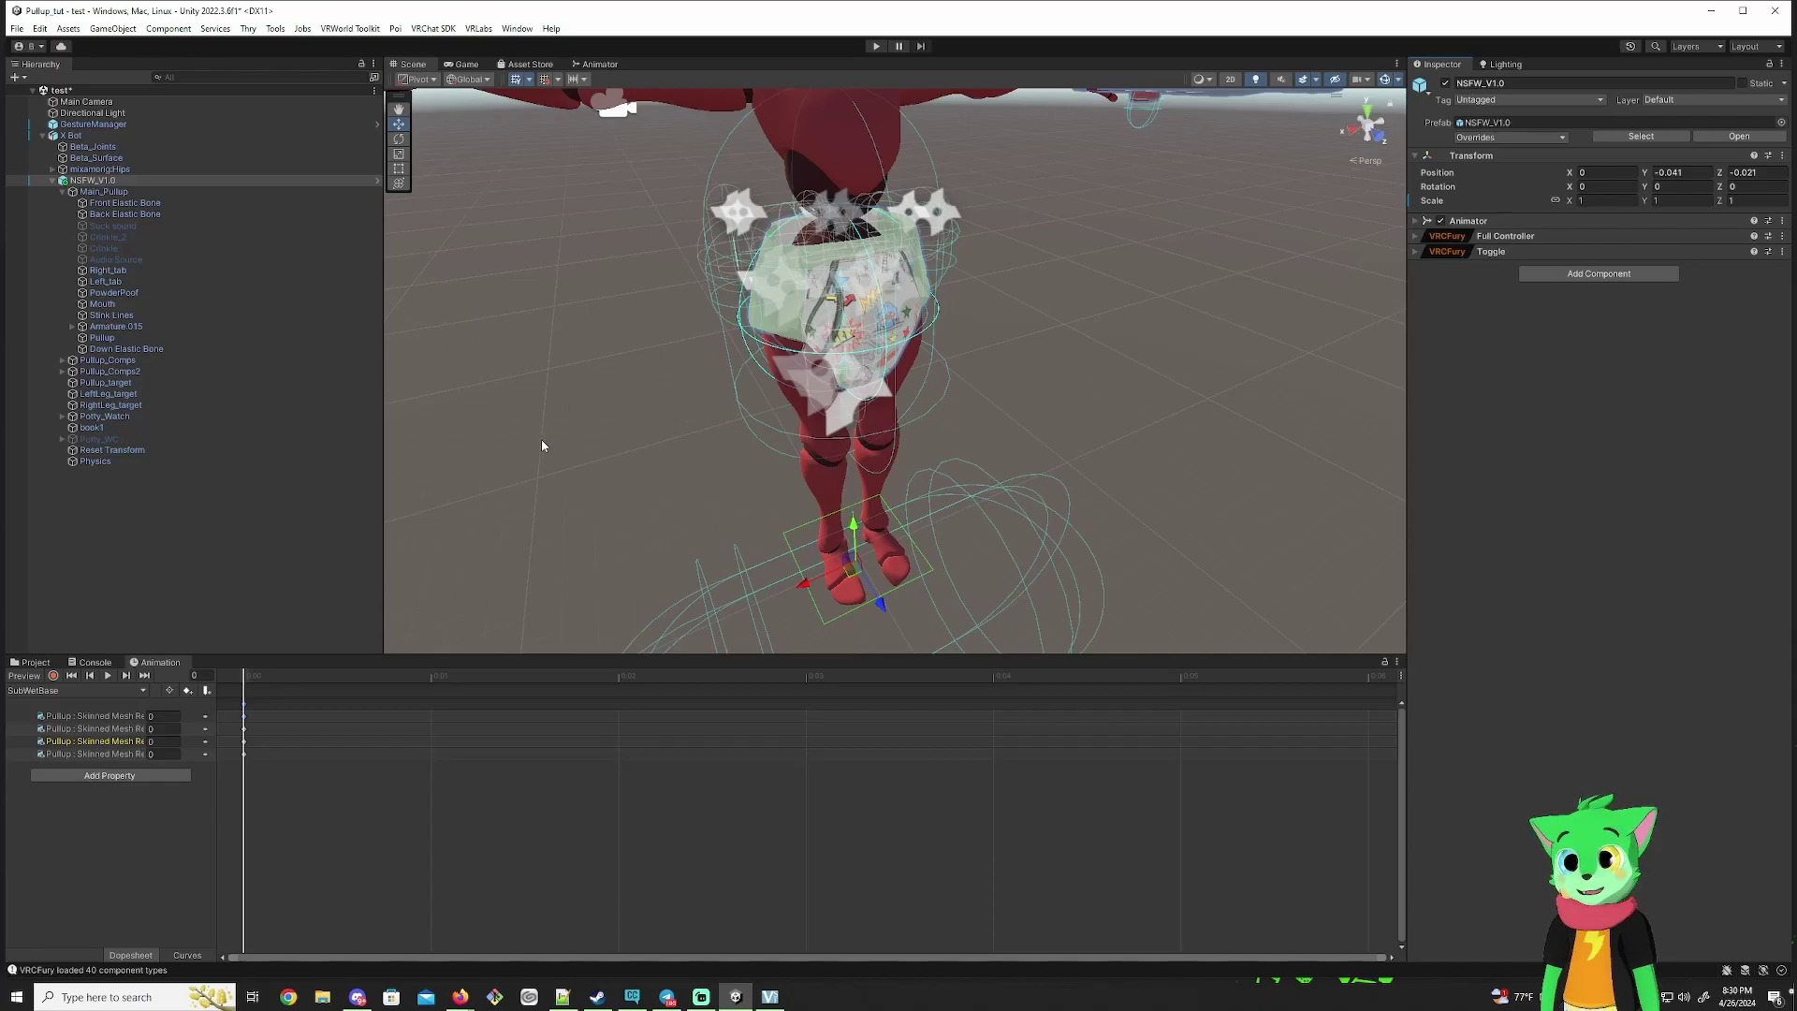